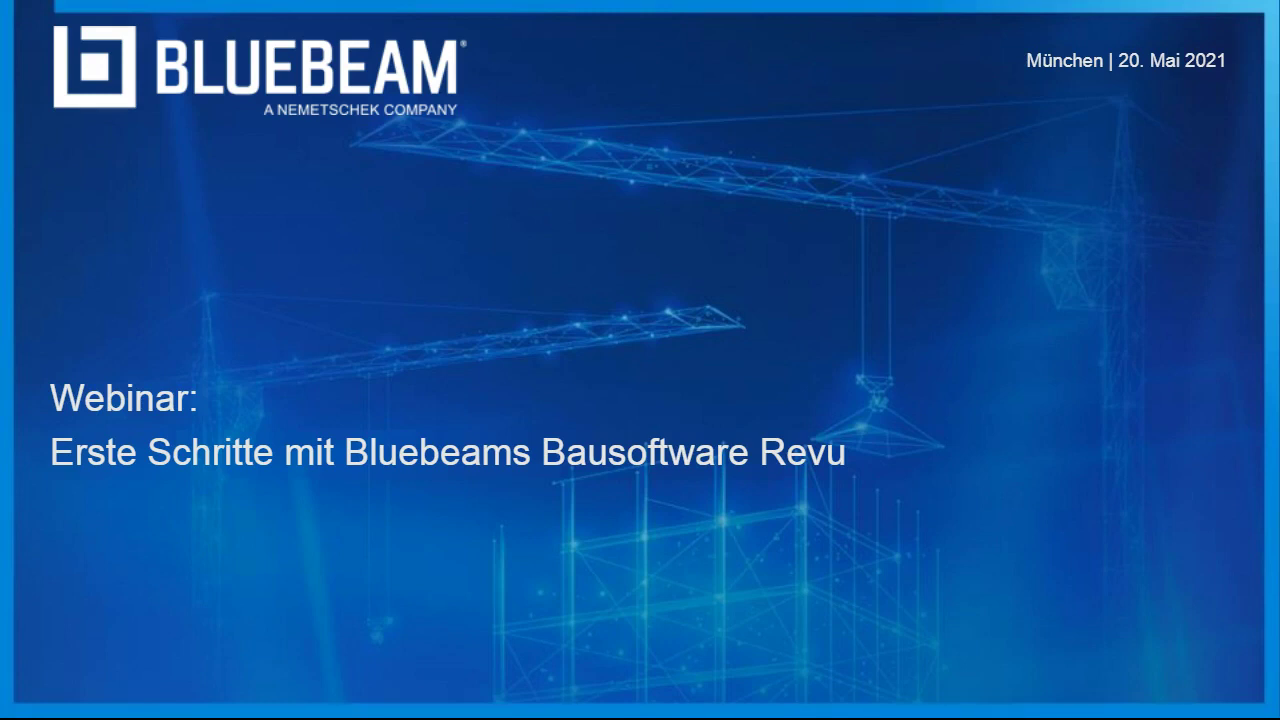
Advance to slide 2, 'Unsere heutigen Redner', showing both speakers' photos and job titles
{"action": "key", "text": "Right"}
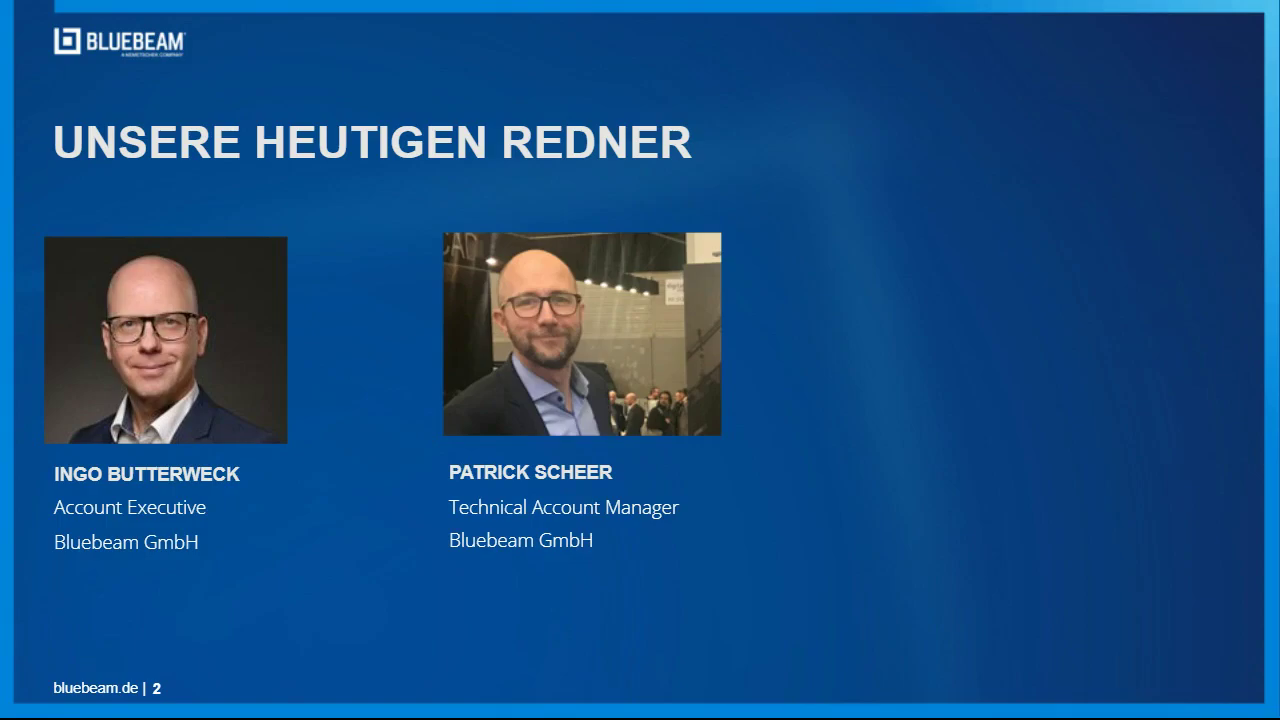
Advance to the INHALT slide listing the five agenda topics
{"action": "key", "text": "Right"}
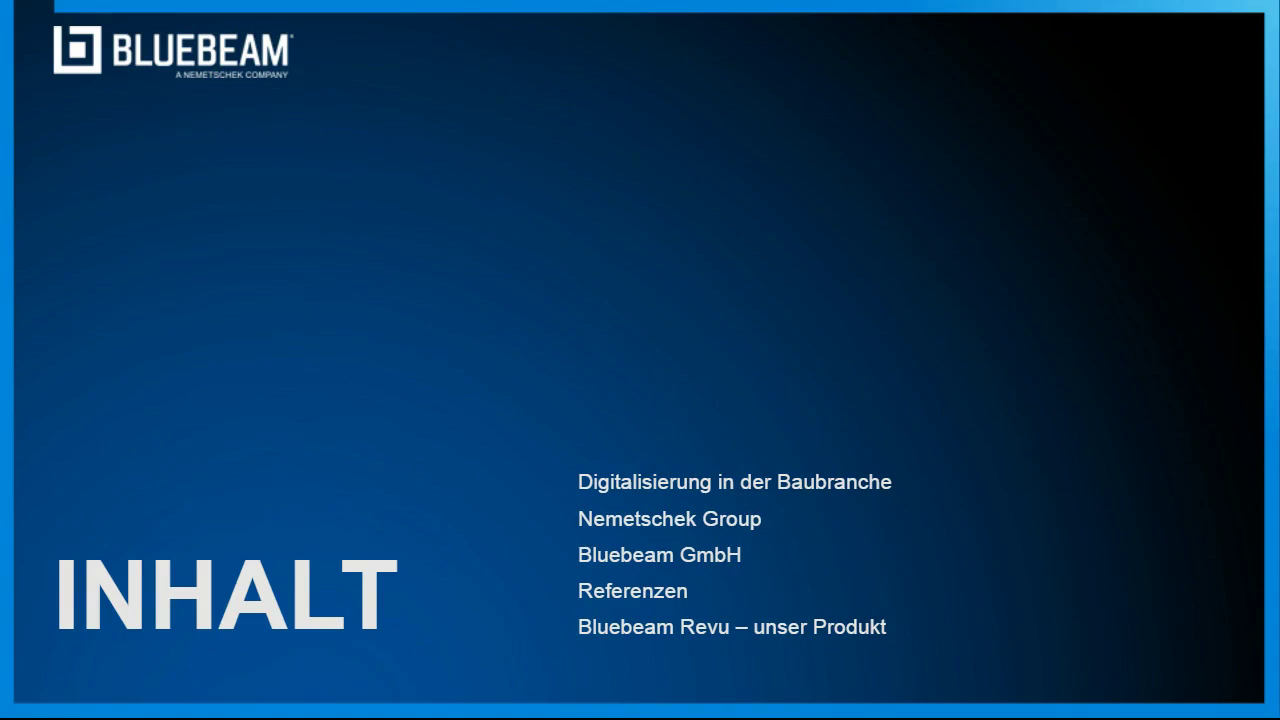
Advance to slide 4, '65 % der Bauunternehmen verschlafen die Digitalisierung'
{"action": "key", "text": "Right"}
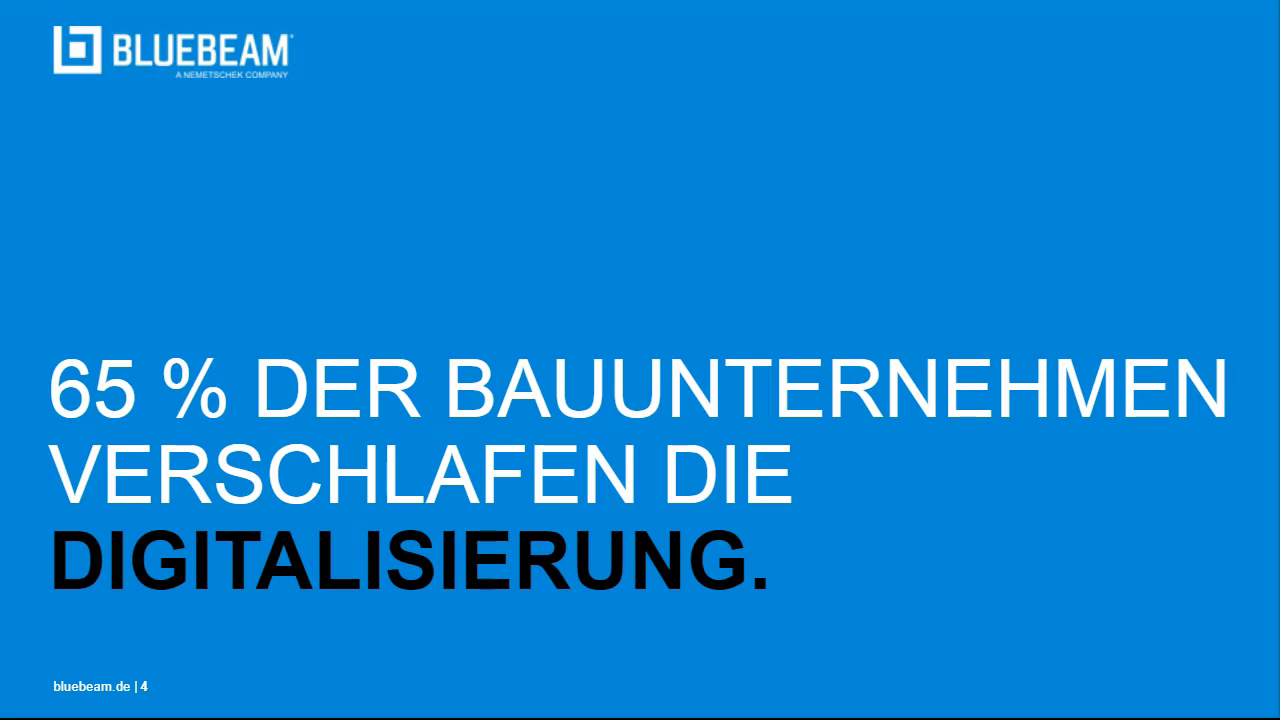
Advance to slide 5 with the 35 % completed-projects and 62 % cost-and-time figures
{"action": "key", "text": "Right"}
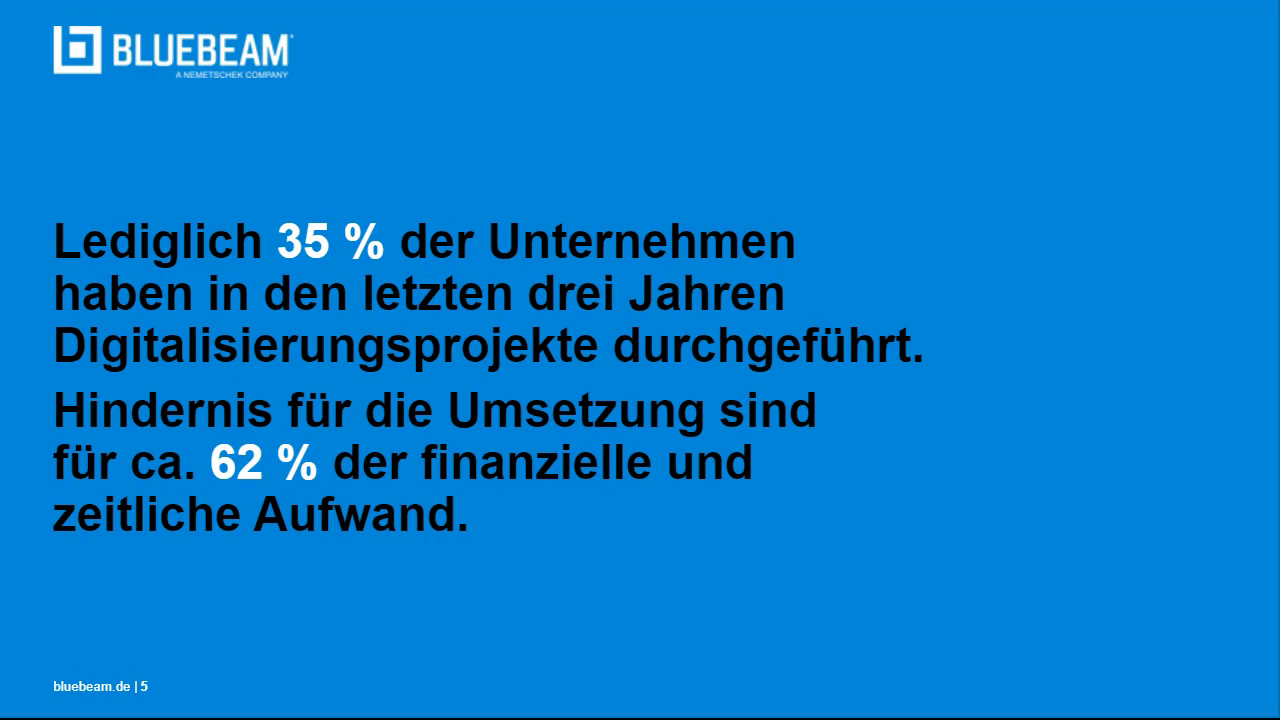
Advance to slide 6, 'Aber: Die Digitalisierung rechnet sich'
{"action": "key", "text": "Right"}
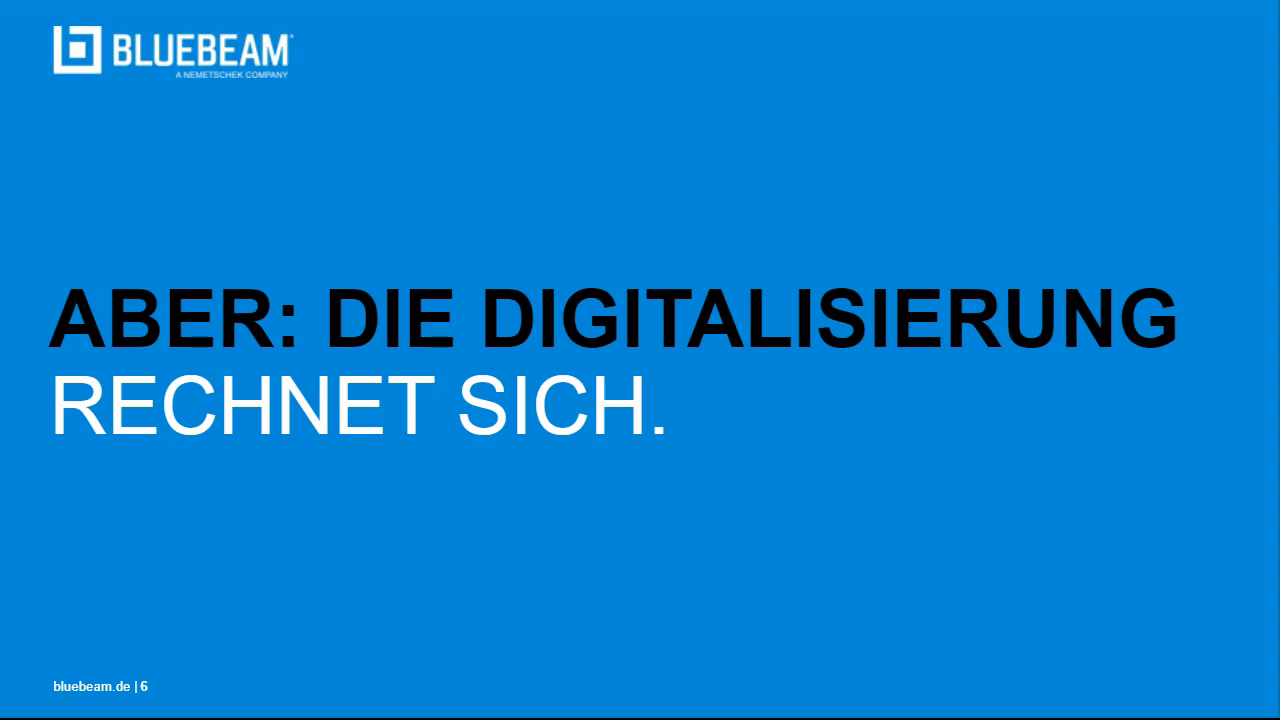
Advance to slide 7 listing six benefit figures, from 52 % simpler processes to 48 % new customers
{"action": "key", "text": "Right"}
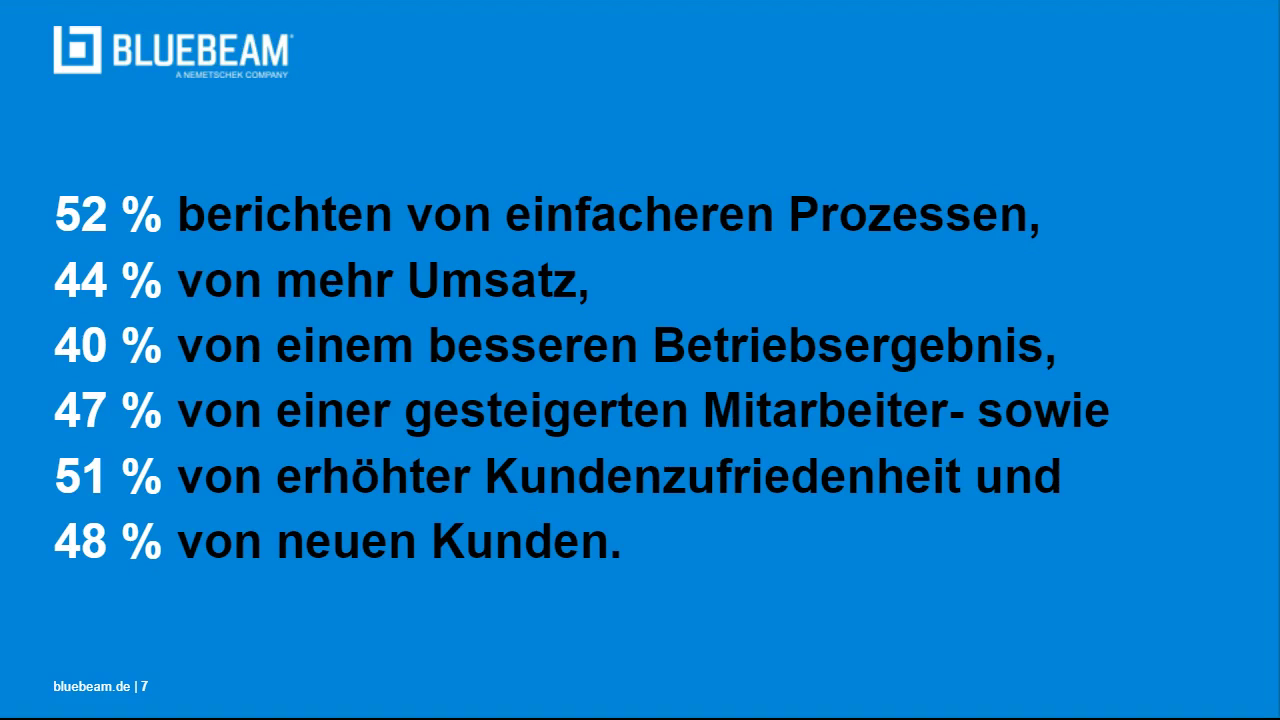
Advance past the Nemetschek Group slide to 'Shaping the entire building lifecycle'
{"action": "key", "text": "Right"}
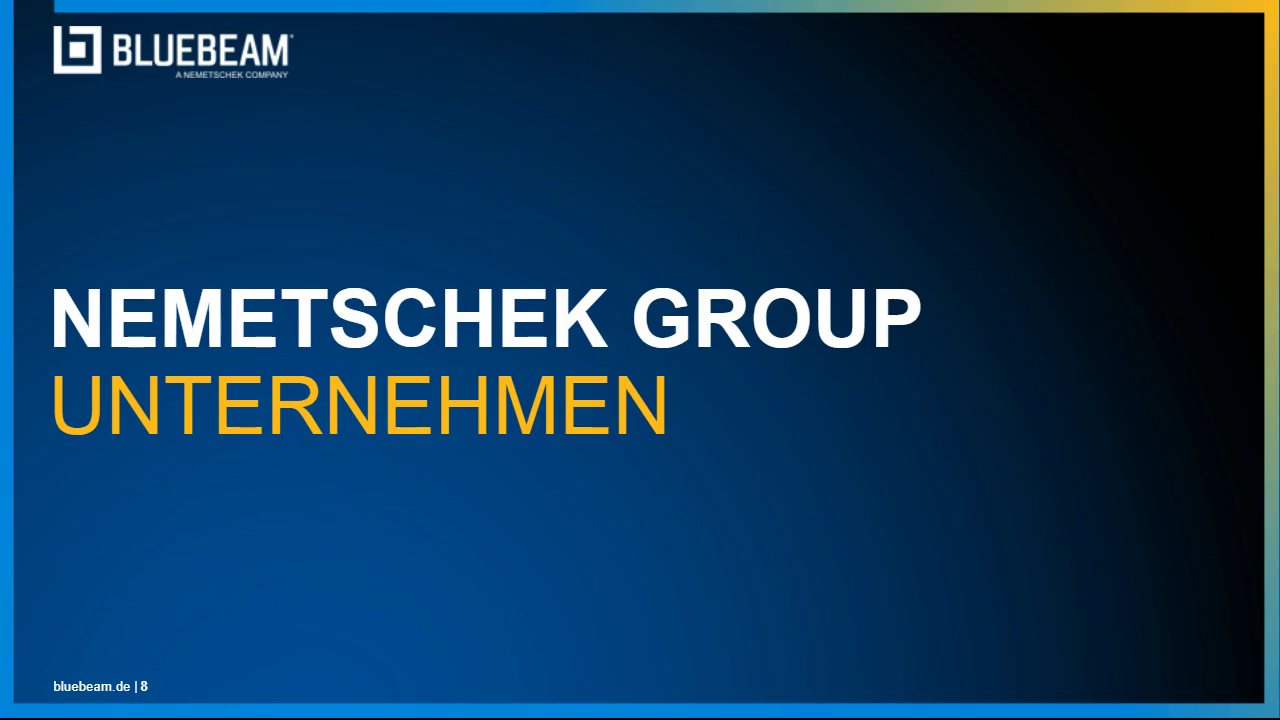
{"action": "key", "text": "Right"}
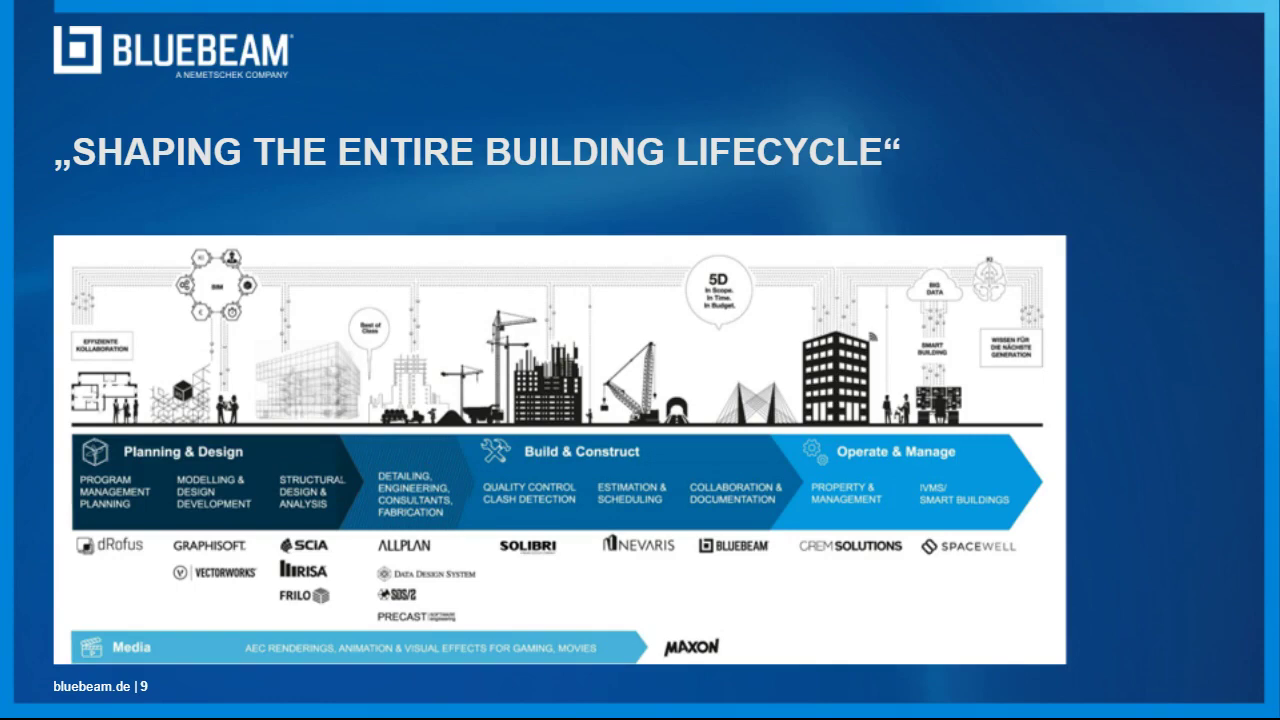
Advance past the Bluebeam GmbH section slide to slide 11, 'BLUEBEAM AUF EINEN BLICK'
{"action": "key", "text": "Right"}
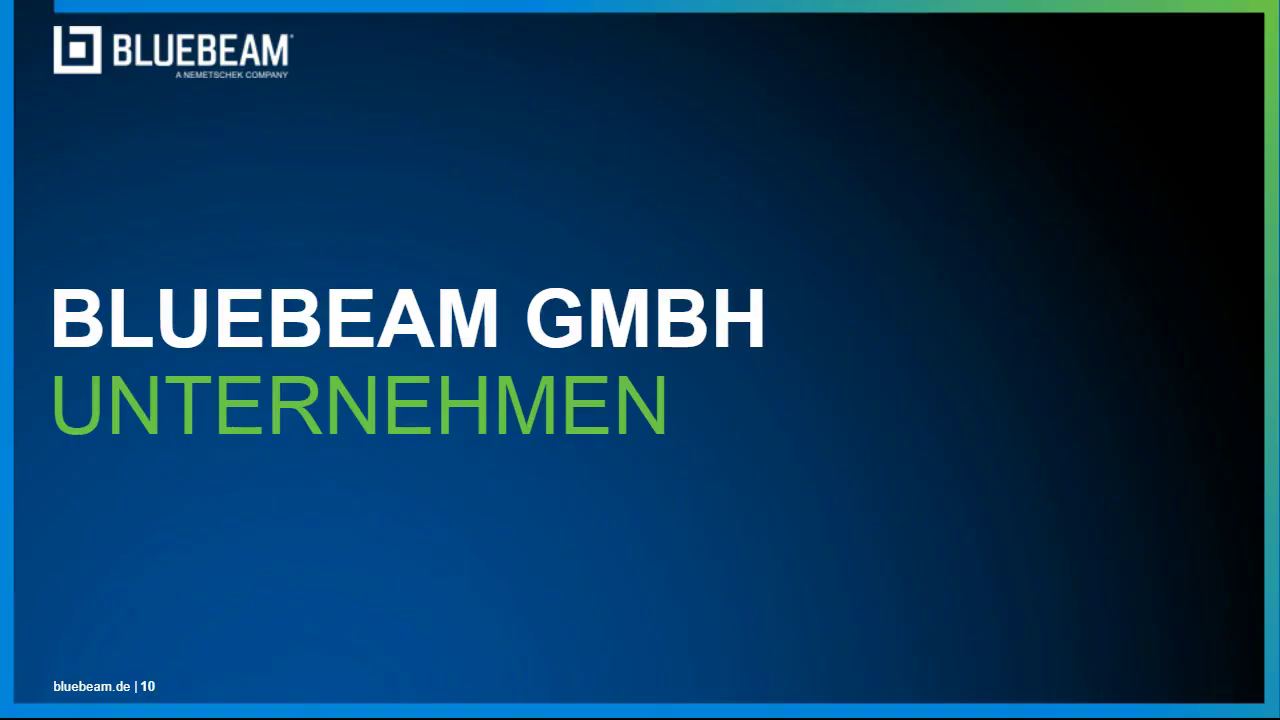
{"action": "key", "text": "Right"}
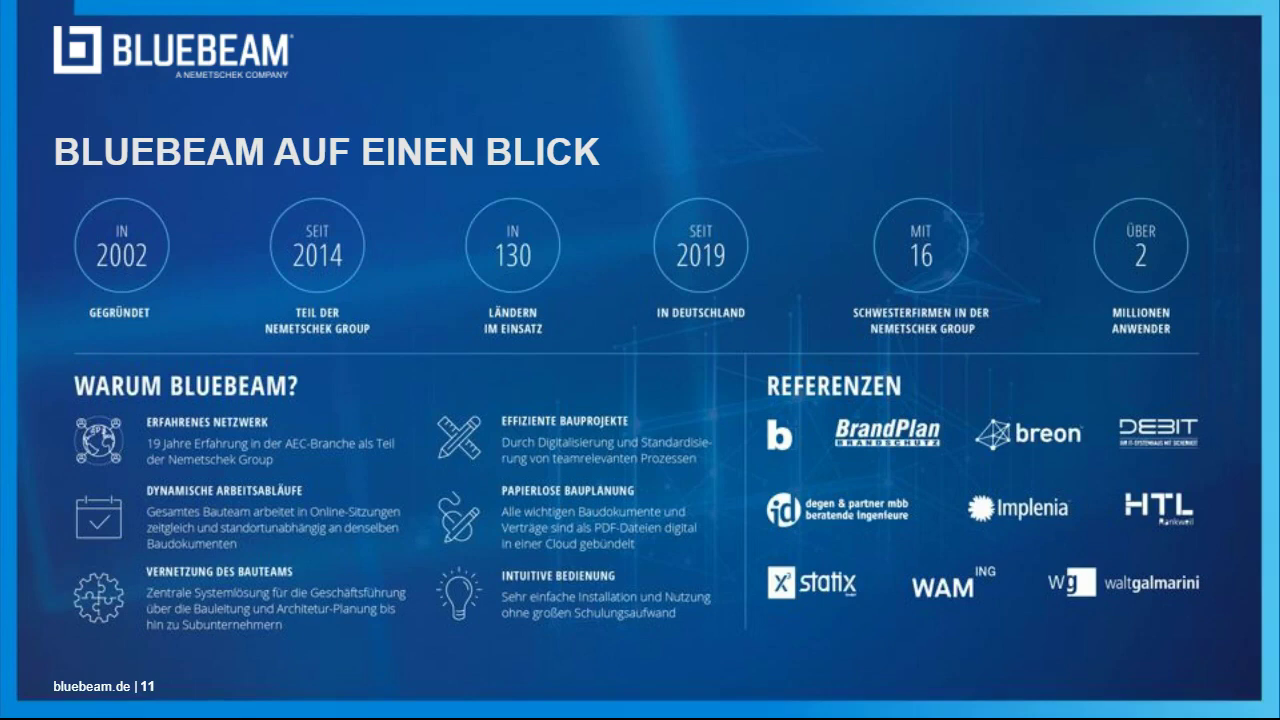
Advance past the 'Dafür stehen wir' slide to the WAS/WIE/WARUM Venn diagram slide
{"action": "key", "text": "Right"}
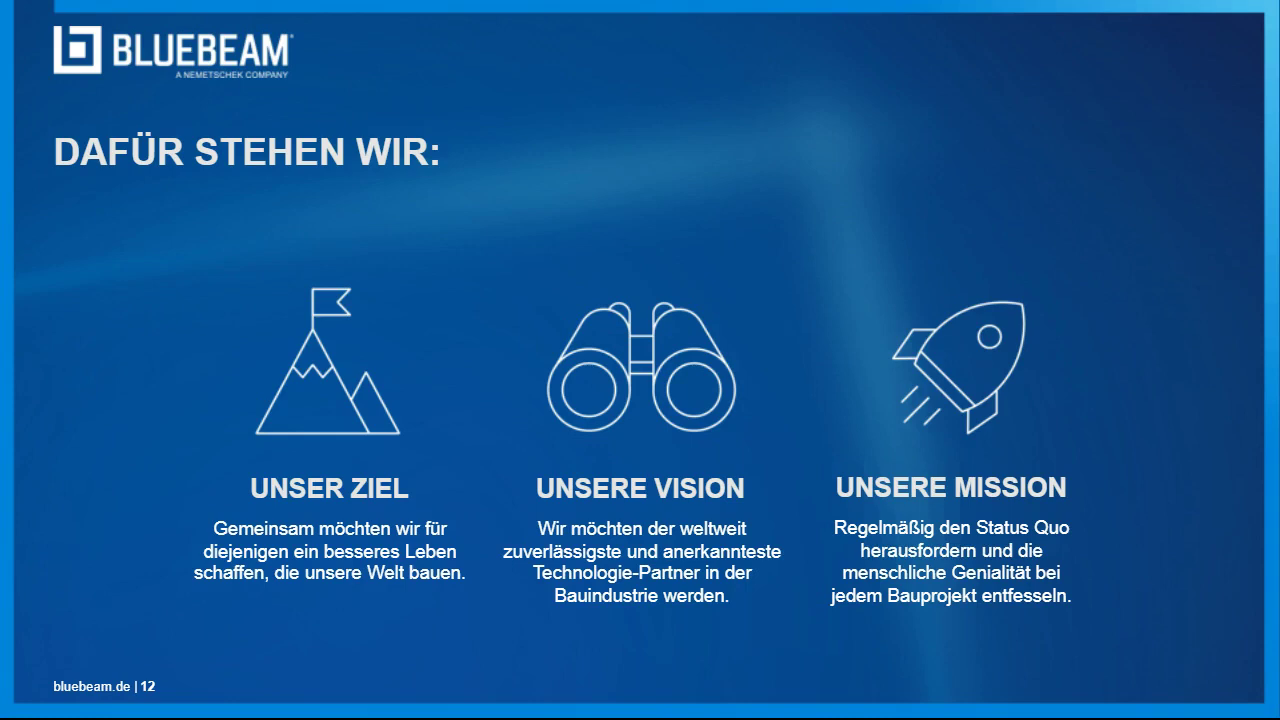
{"action": "key", "text": "Right"}
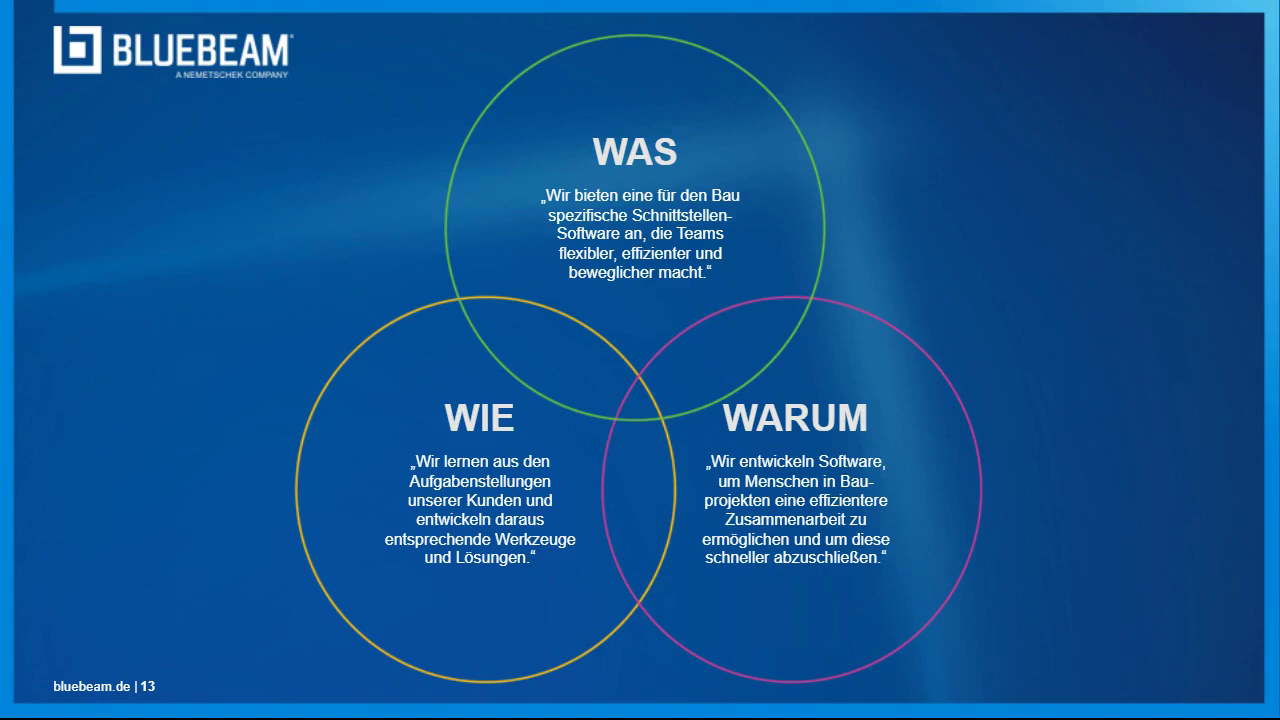
Advance past the customer highlights slide to slide 15, 'UNSER PRODUKT REVU'
{"action": "key", "text": "Right"}
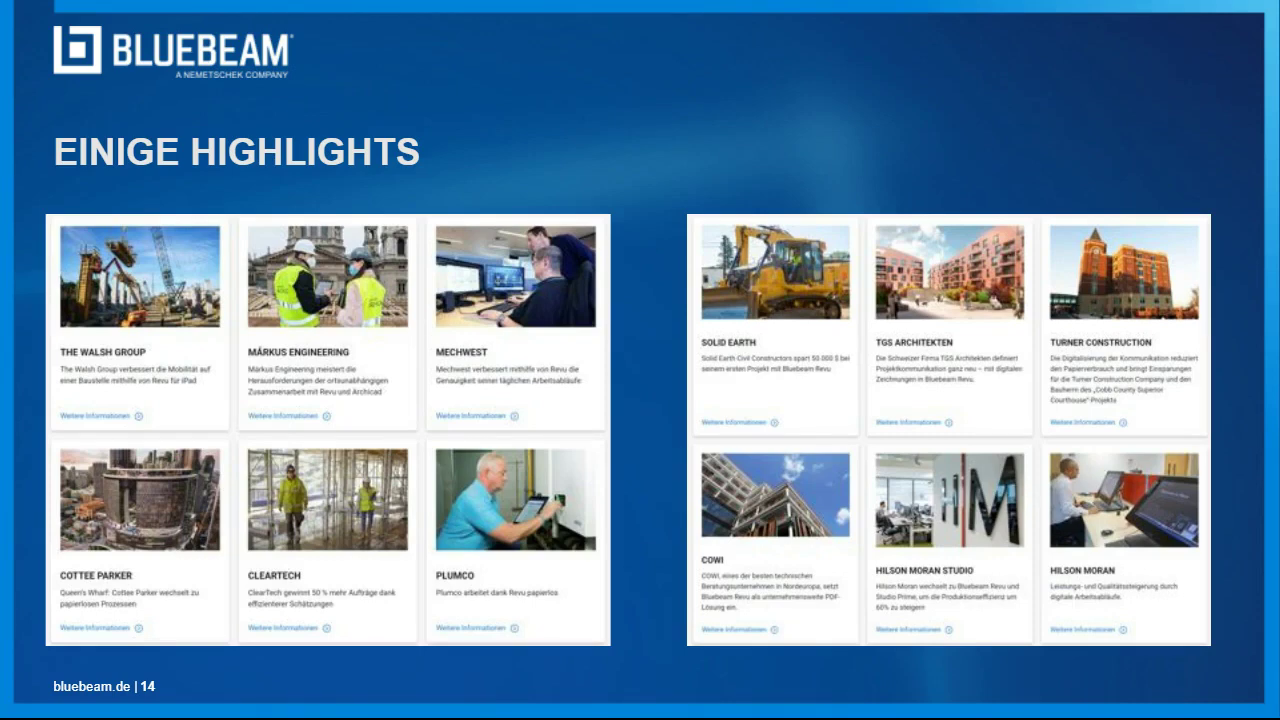
{"action": "key", "text": "Right"}
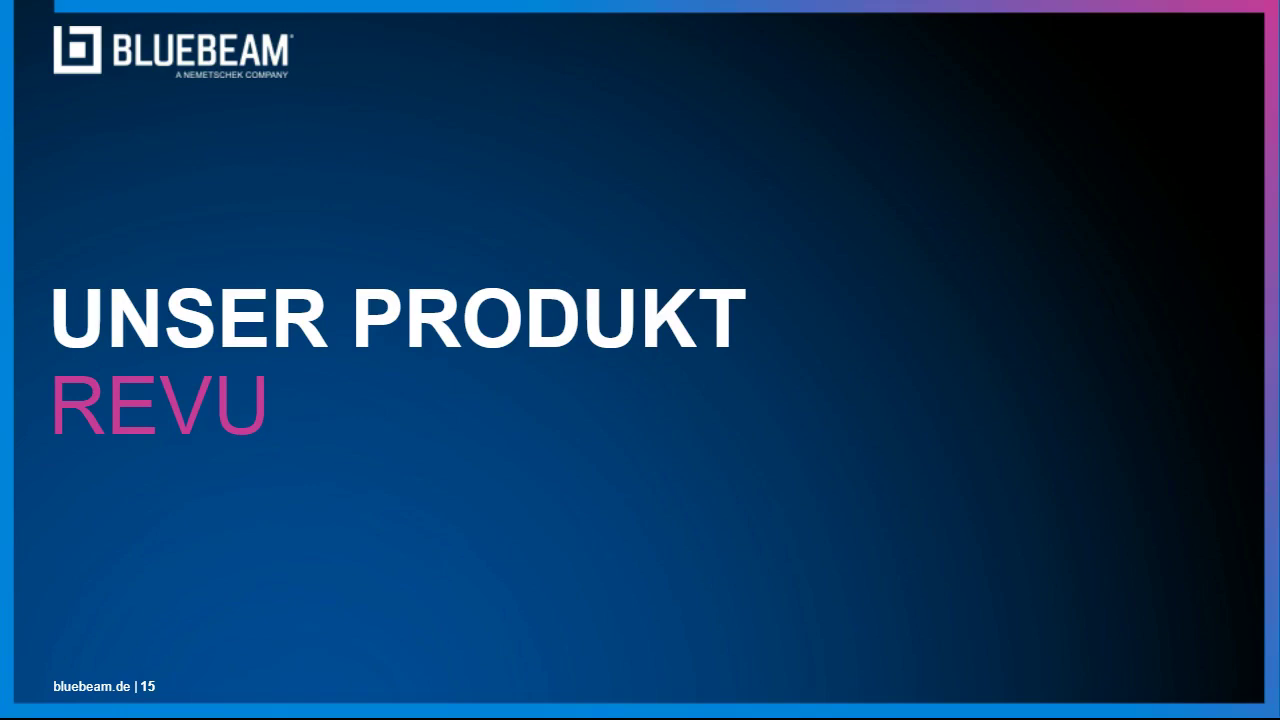
Advance the slideshow to slide 16, 'UNSERE LEISTUNGSBEREICHE', showing the seven service areas
{"action": "key", "text": "Right"}
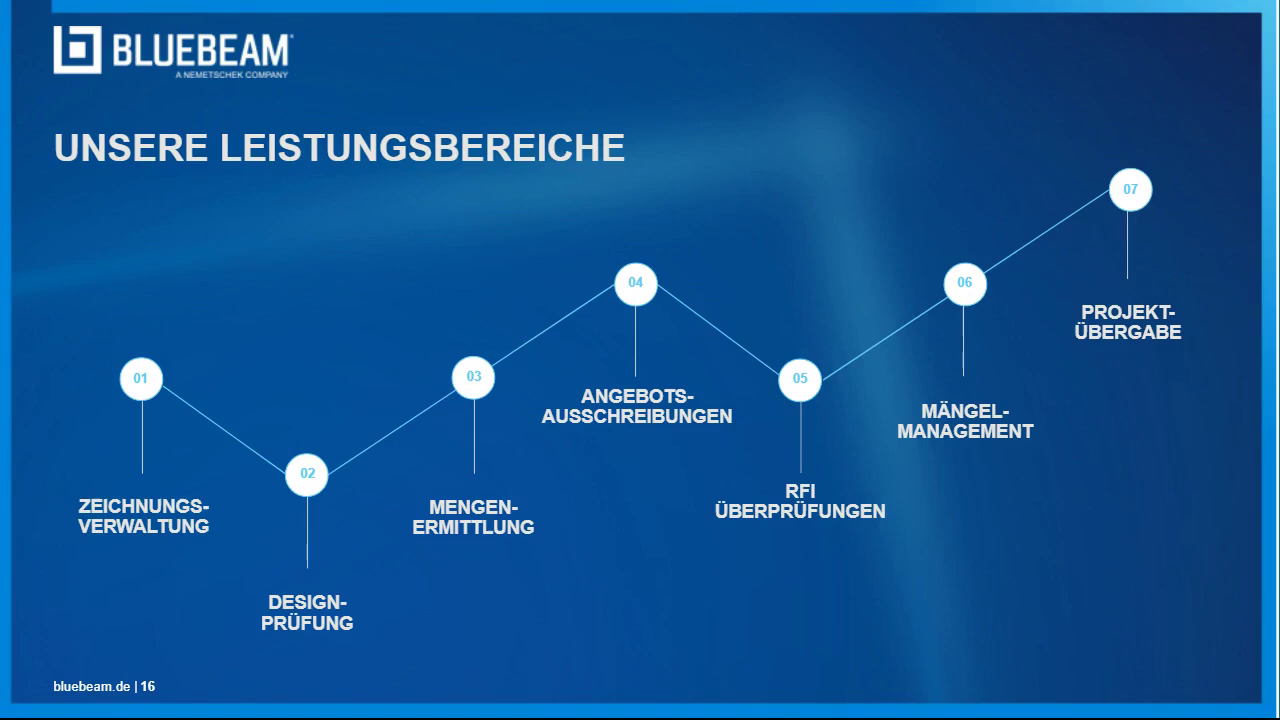
Advance past slide 16 to the 'Revu von Bluebeam' slide
{"action": "key", "text": "Right"}
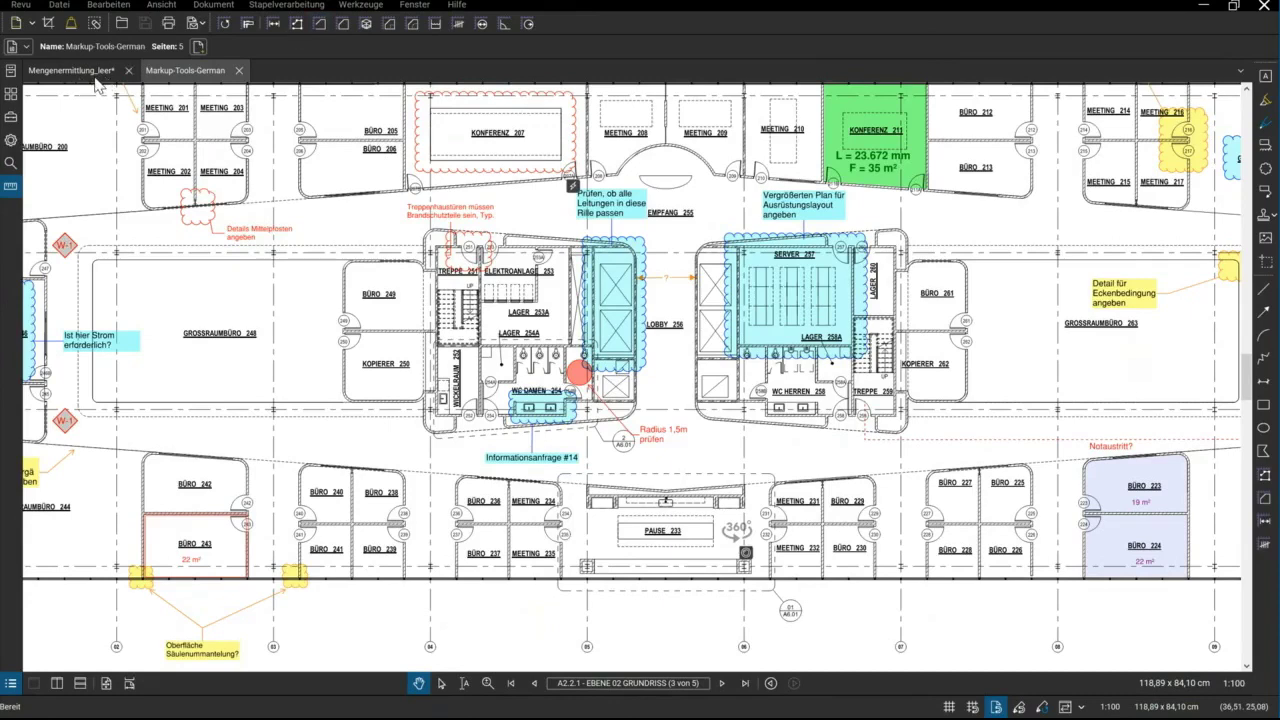
{"action": "mouse_move", "coordinate": [72, 70]}
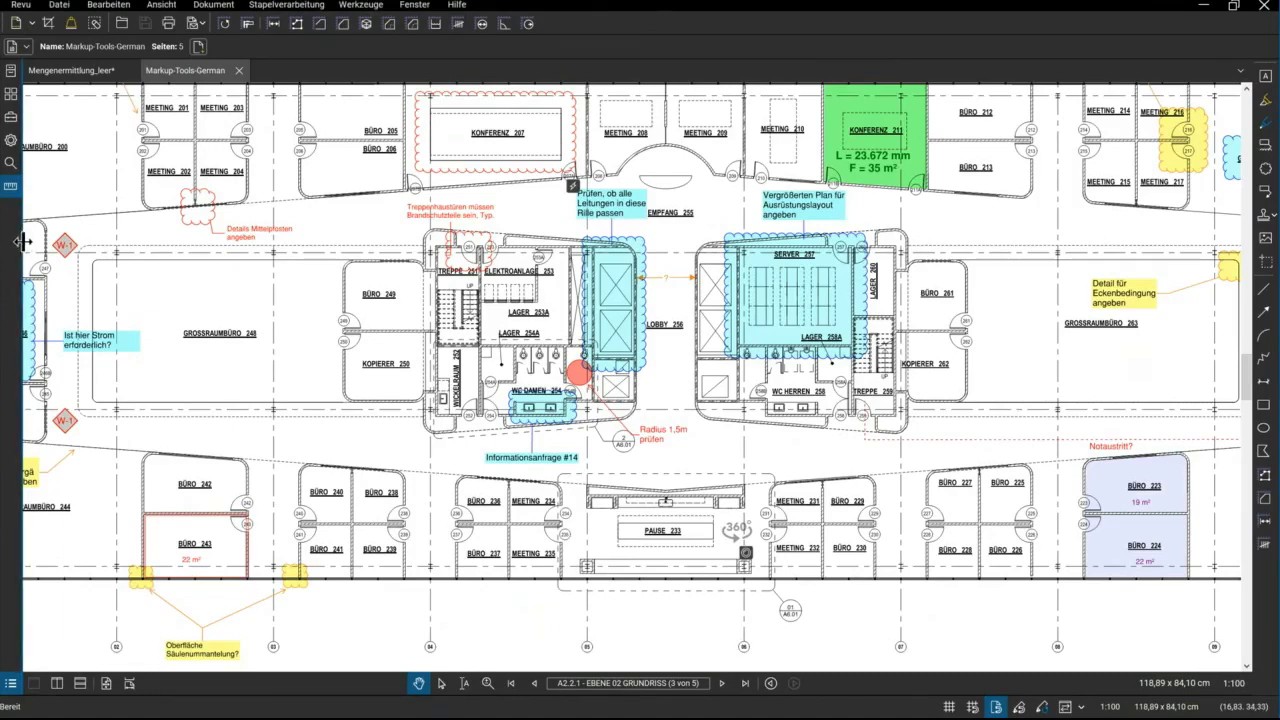
{"action": "left_click_drag", "start_coordinate": [22, 241], "coordinate": [26, 241]}
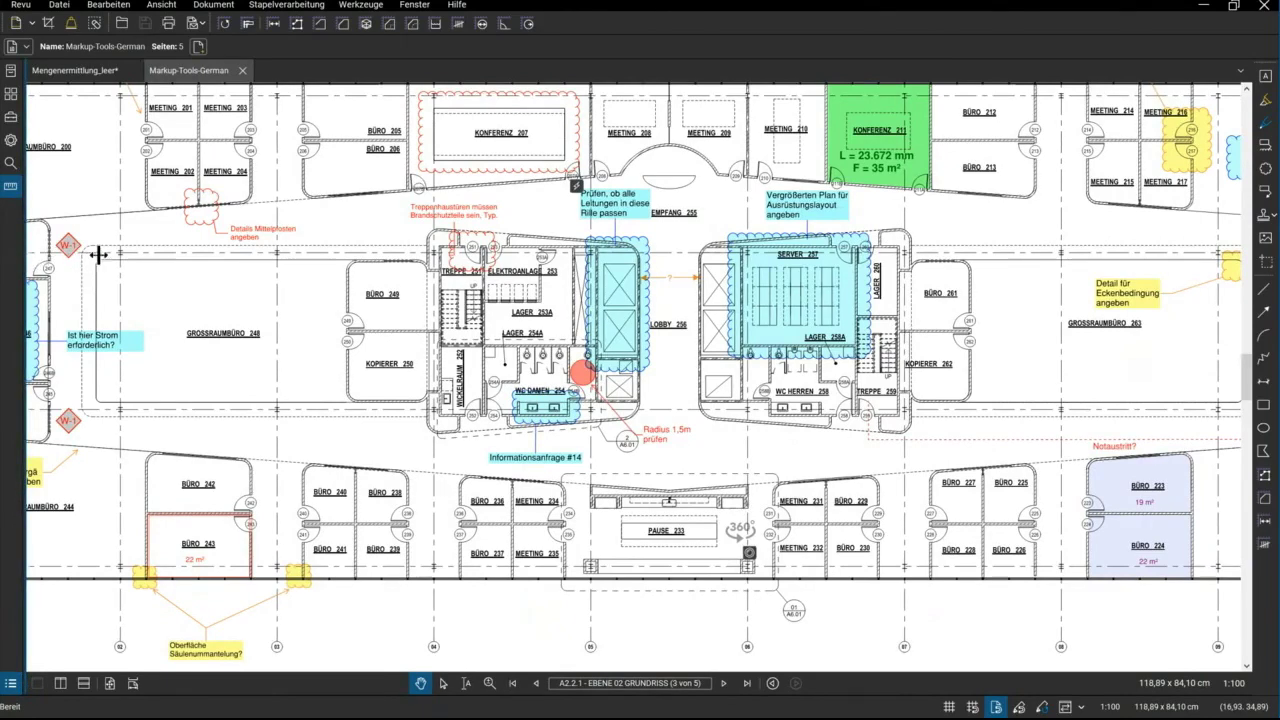
{"action": "left_click_drag", "start_coordinate": [98, 254], "coordinate": [143, 264]}
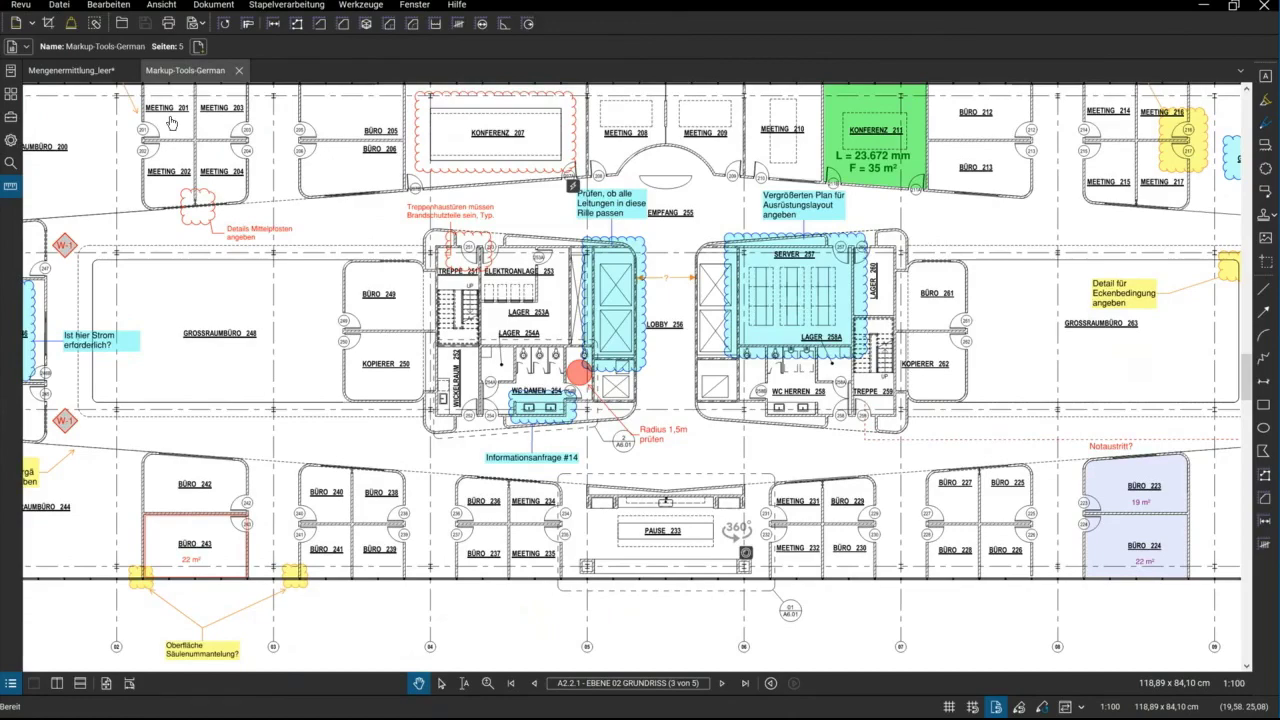
{"action": "left_click_drag", "start_coordinate": [185, 70], "coordinate": [543, 157]}
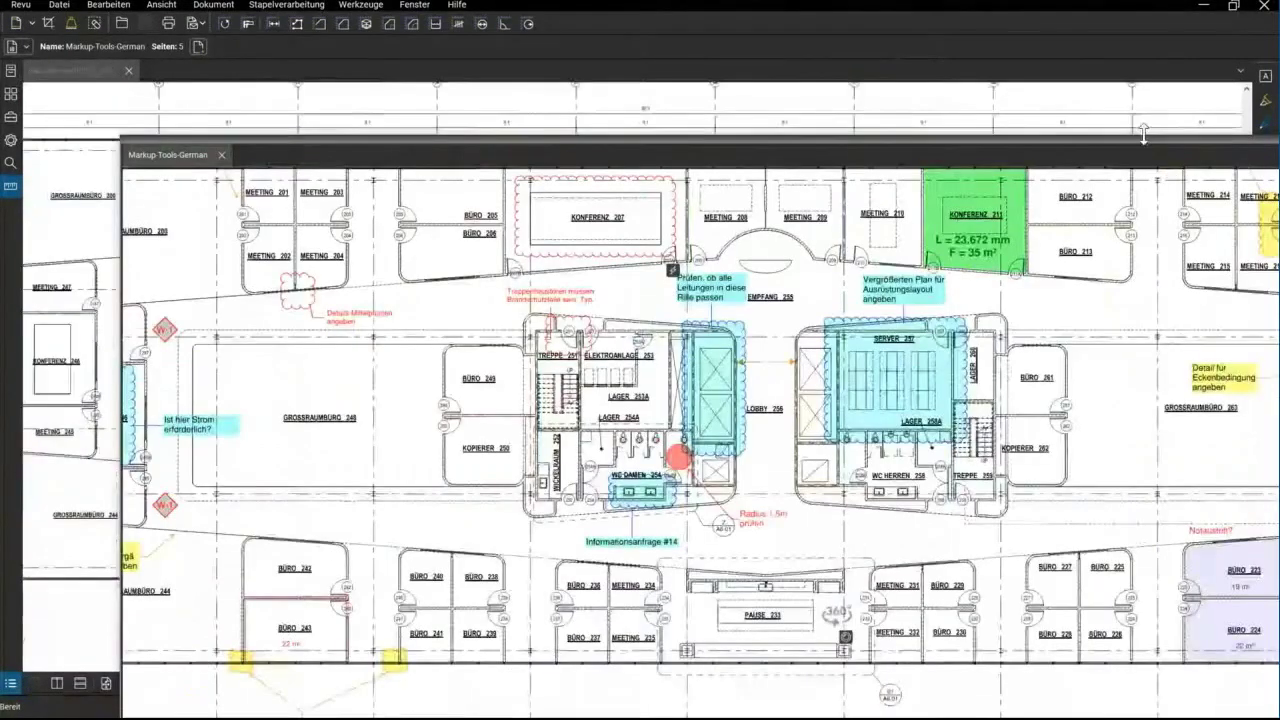
{"action": "left_click_drag", "start_coordinate": [1148, 157], "coordinate": [1032, 22]}
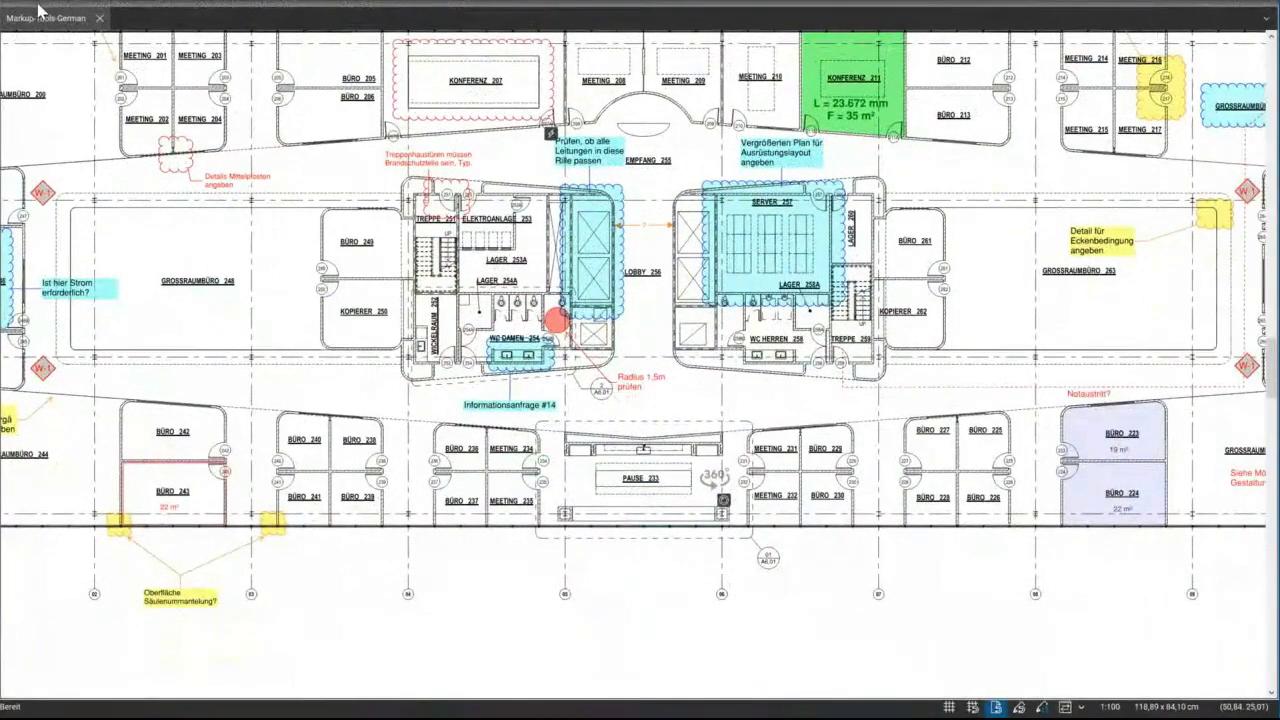
{"action": "mouse_move", "coordinate": [30, 17]}
{"action": "left_mouse_down"}
{"action": "mouse_move", "coordinate": [200, 111]}
{"action": "mouse_move", "coordinate": [182, 76]}
{"action": "left_mouse_up"}
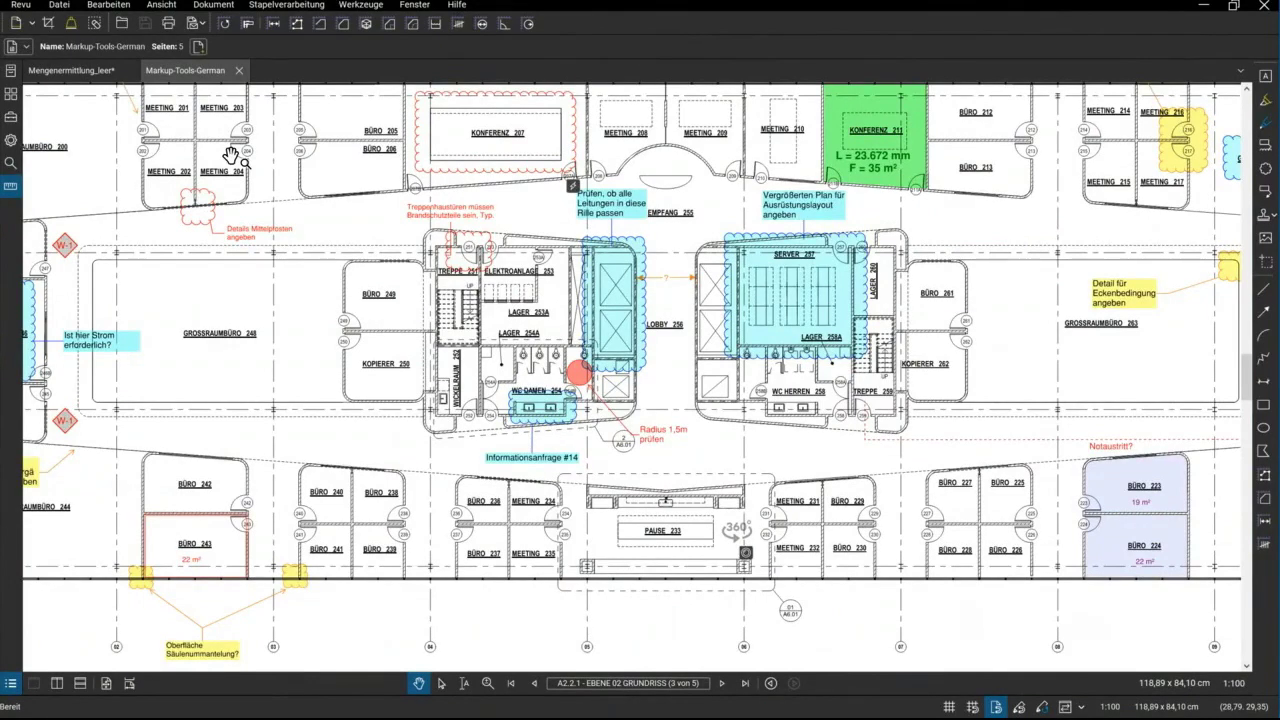
Zoom out to show the whole A2.2.1 sheet and arm the Wolke+ cloud tool
{"action": "scroll", "coordinate": [314, 305], "scroll_direction": "up", "scroll_amount": 1}
{"action": "scroll", "coordinate": [318, 327], "scroll_direction": "up", "scroll_amount": 1}
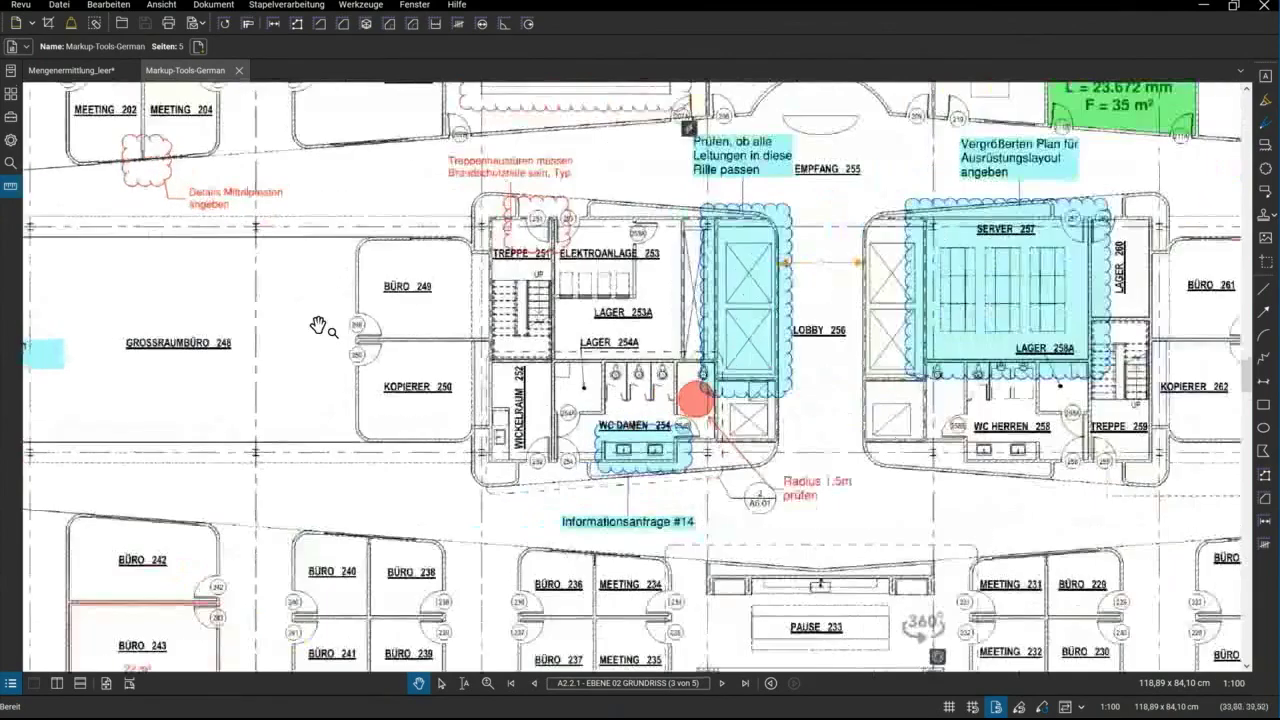
{"action": "scroll", "coordinate": [318, 327], "scroll_direction": "down", "scroll_amount": 1}
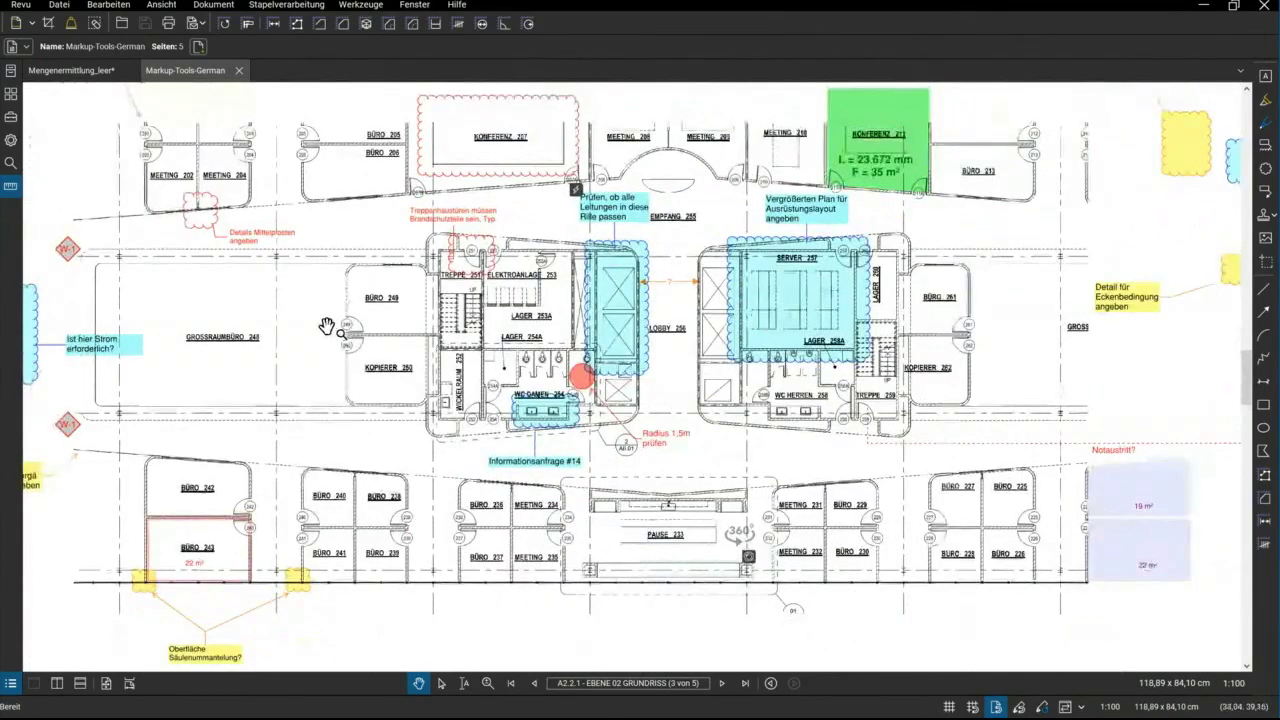
{"action": "scroll", "coordinate": [327, 326], "scroll_direction": "down", "scroll_amount": 2}
{"action": "scroll", "coordinate": [240, 370], "scroll_direction": "down", "scroll_amount": 1}
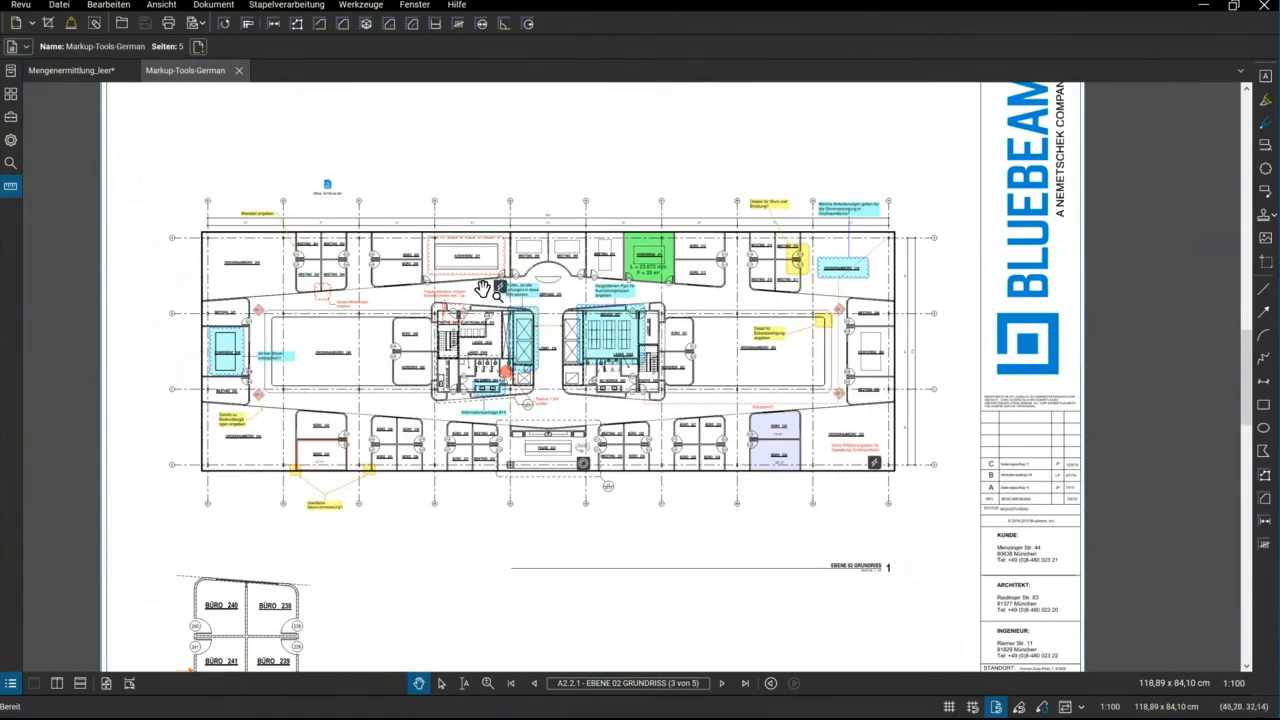
{"action": "scroll", "coordinate": [430, 303], "scroll_direction": "up", "scroll_amount": 1}
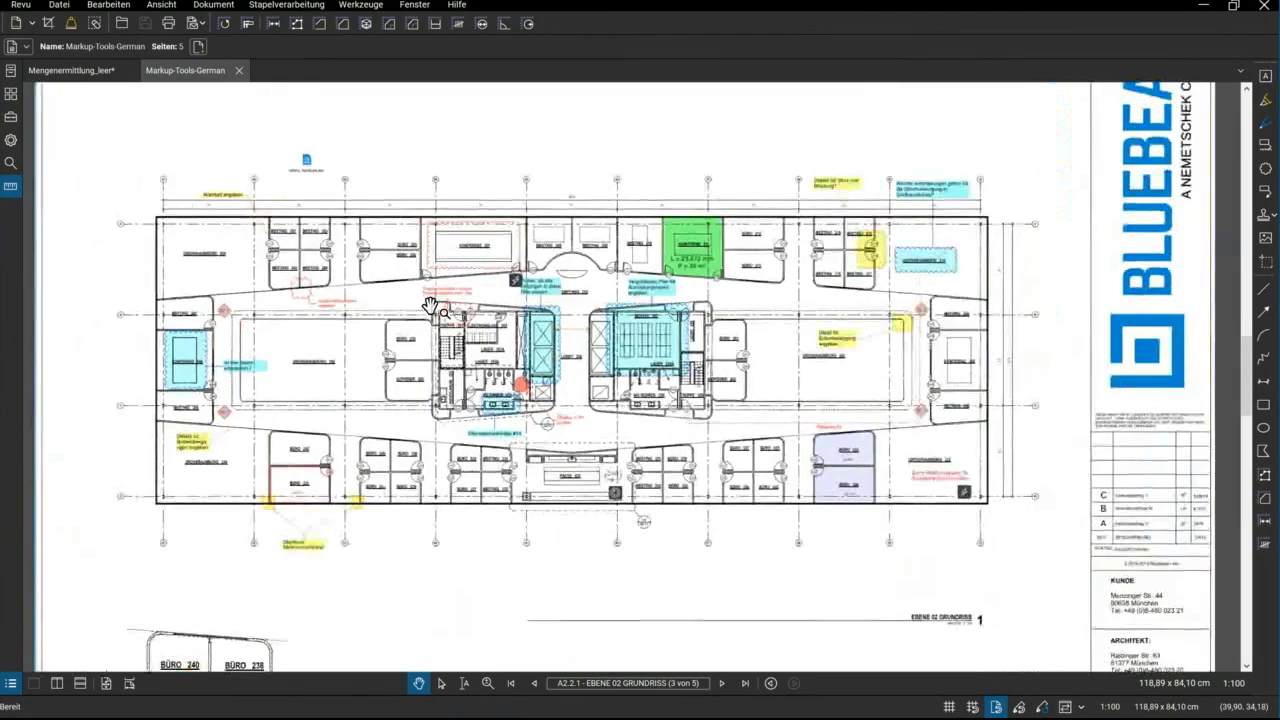
{"action": "scroll", "coordinate": [430, 303], "scroll_direction": "up", "scroll_amount": 1}
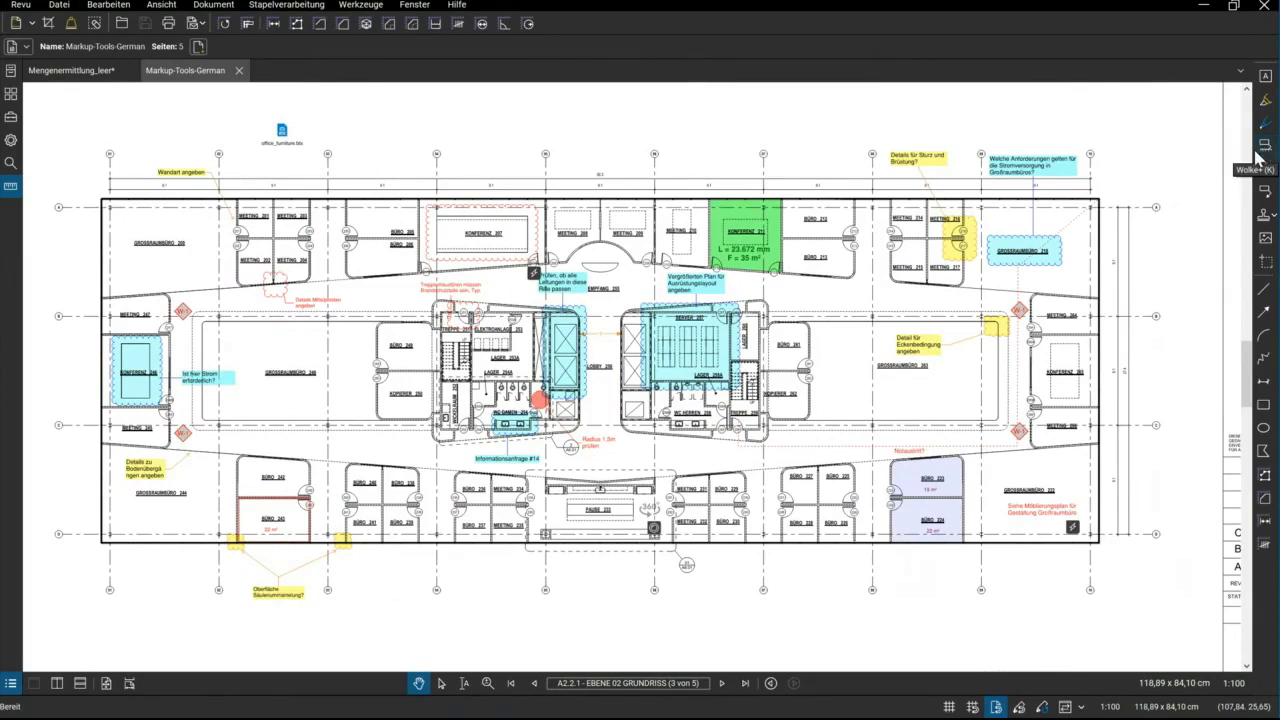
{"action": "left_click", "coordinate": [1265, 146]}
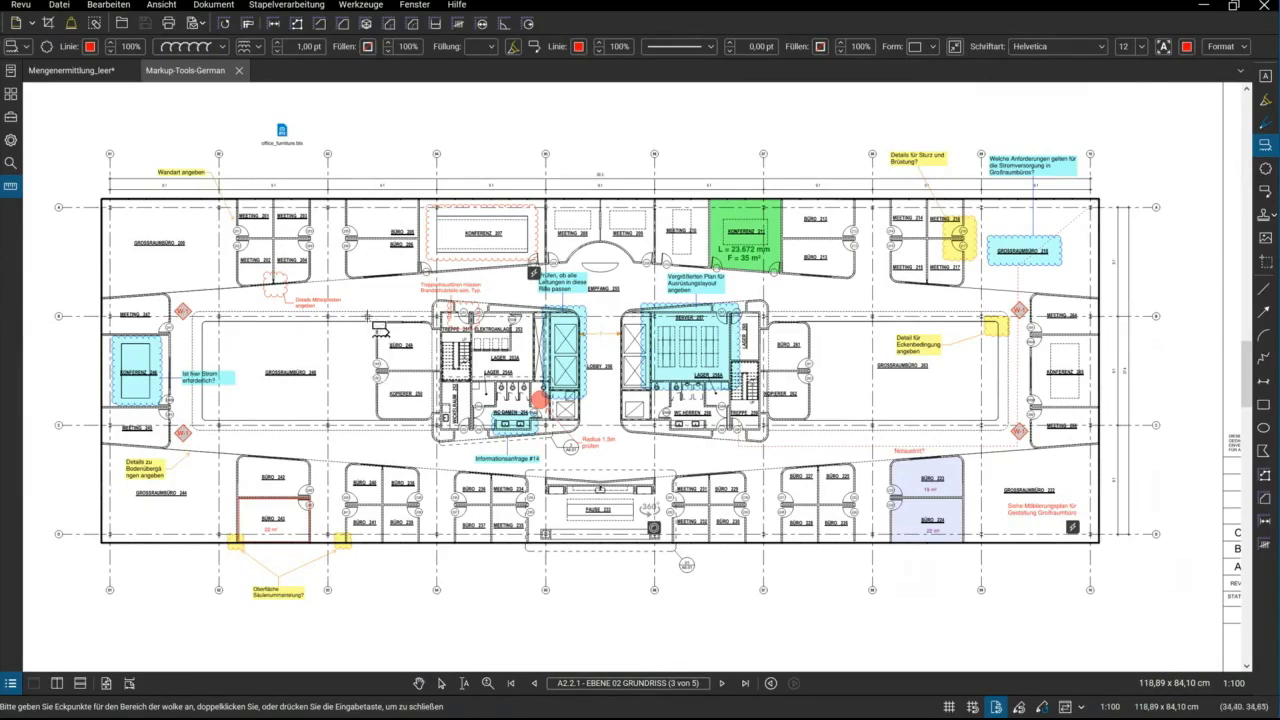
Draw a cloud around BÜRO 249 and place its callout text above the plan
{"action": "left_click", "coordinate": [369, 318]}
{"action": "left_click", "coordinate": [453, 318]}
{"action": "double_click", "coordinate": [463, 389]}
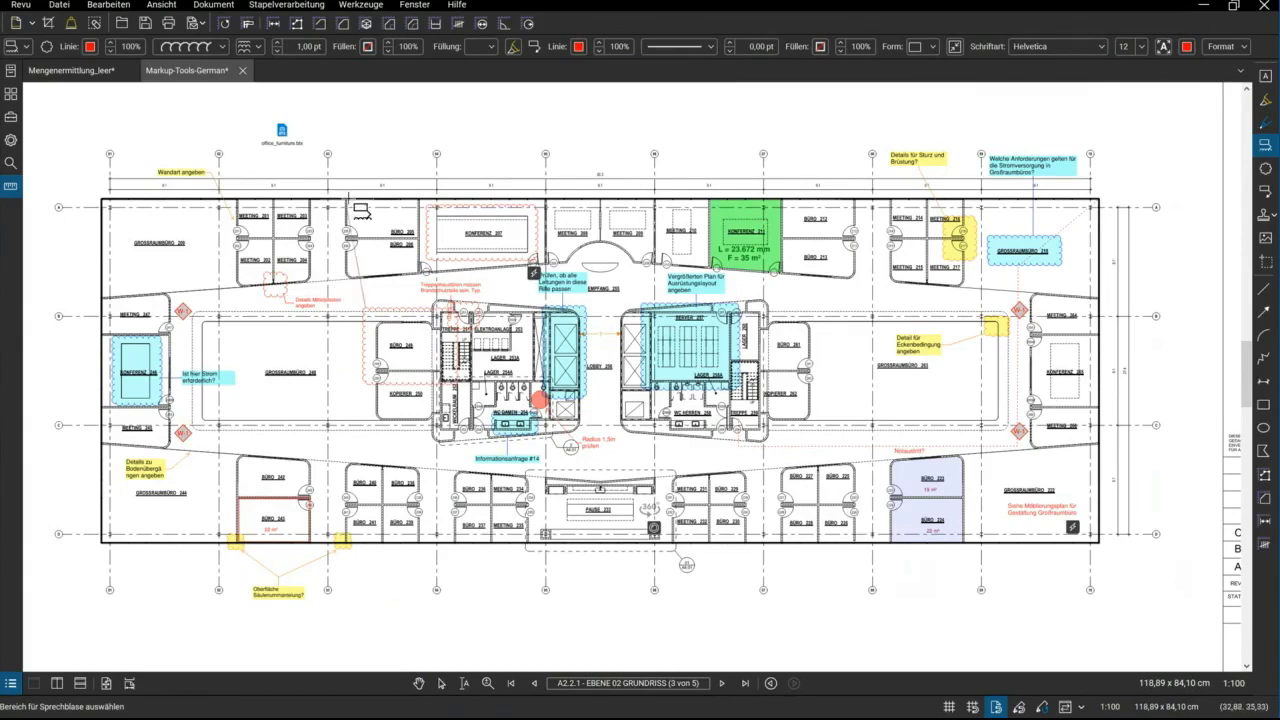
{"action": "left_click", "coordinate": [349, 121]}
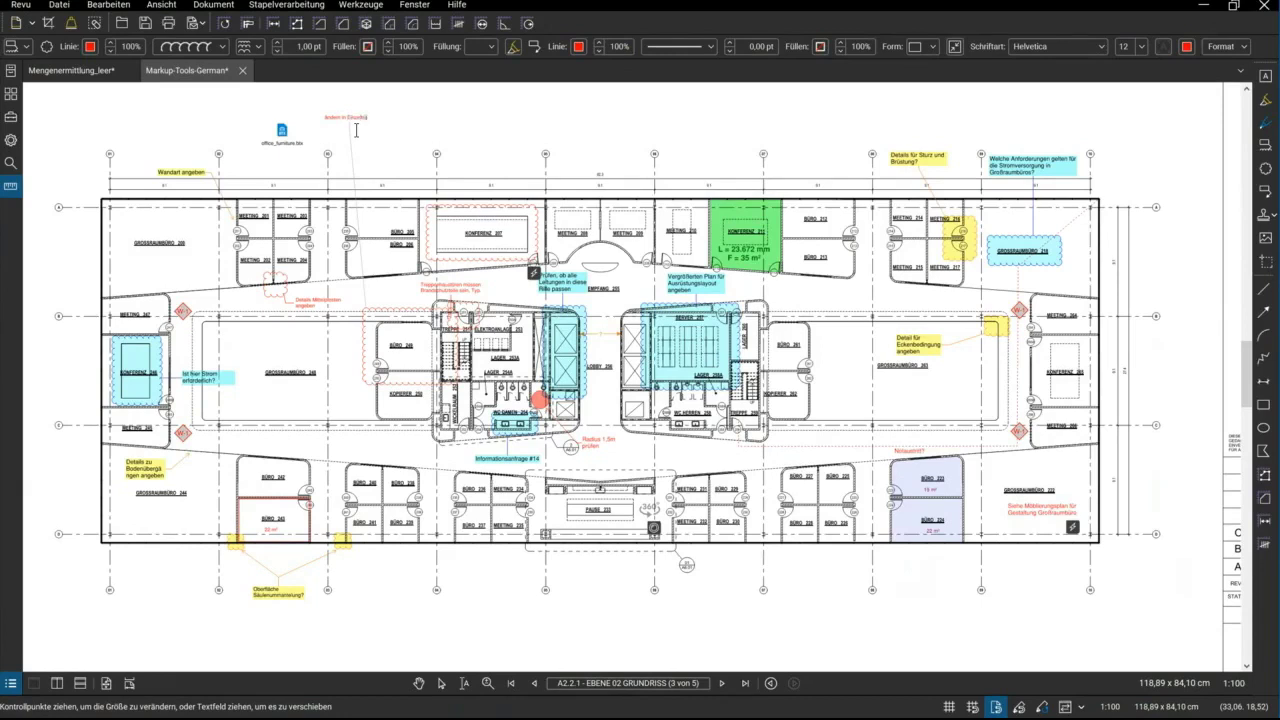
Give the BÜRO 249 cloud a yellow fill with multiply blend so it stays see-through
{"action": "scroll", "coordinate": [340, 95], "scroll_direction": "up", "scroll_amount": 1}
{"action": "scroll", "coordinate": [350, 106], "scroll_direction": "up", "scroll_amount": 2}
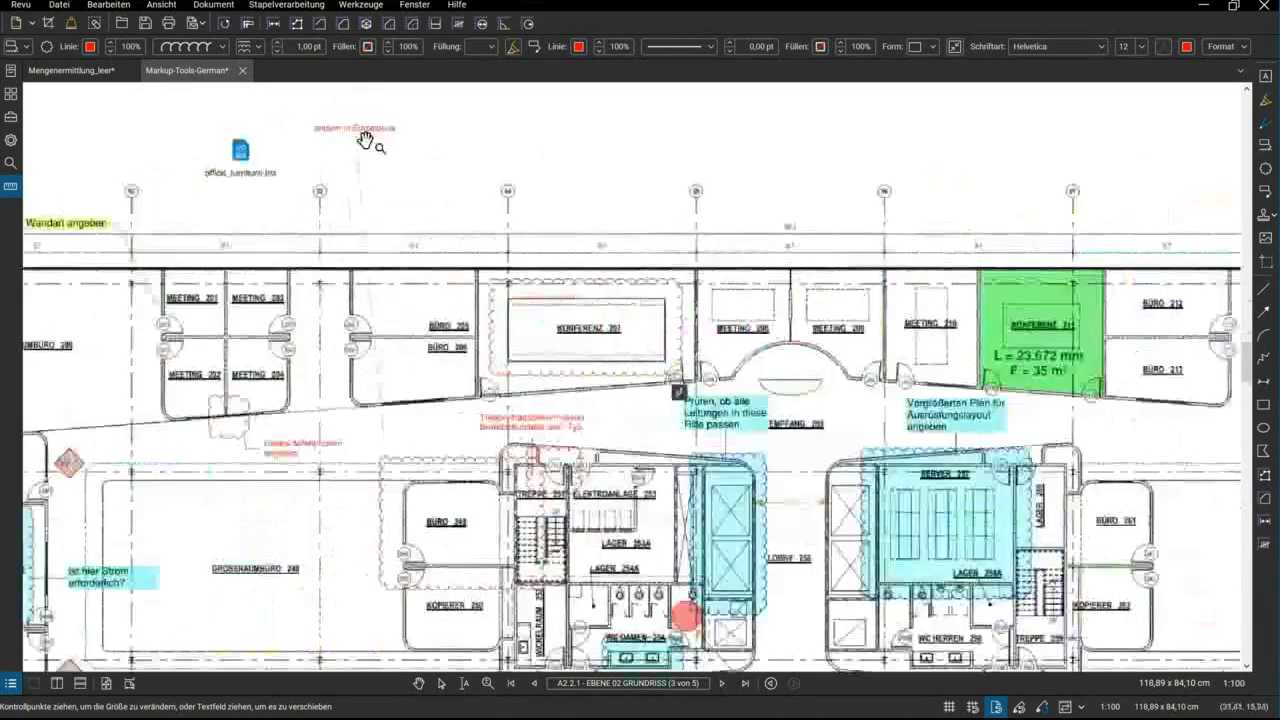
{"action": "scroll", "coordinate": [369, 137], "scroll_direction": "up", "scroll_amount": 2}
{"action": "scroll", "coordinate": [383, 160], "scroll_direction": "down", "scroll_amount": 1}
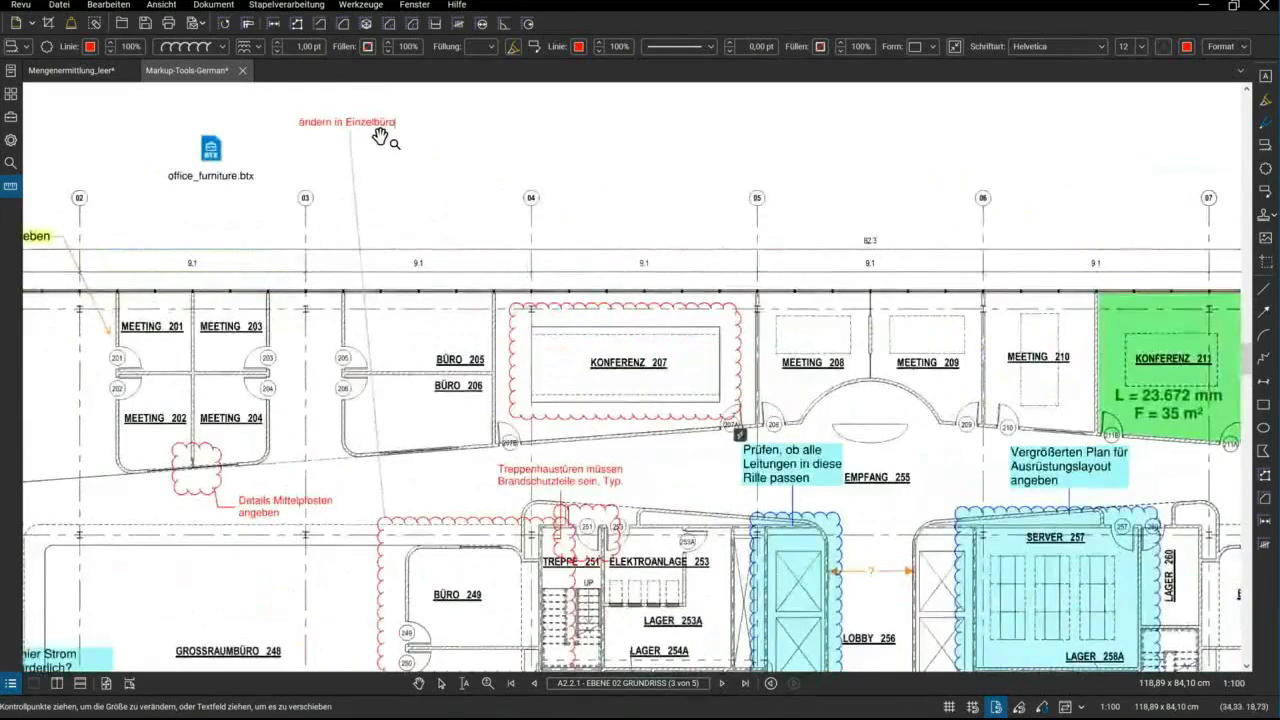
{"action": "scroll", "coordinate": [380, 137], "scroll_direction": "down", "scroll_amount": 1}
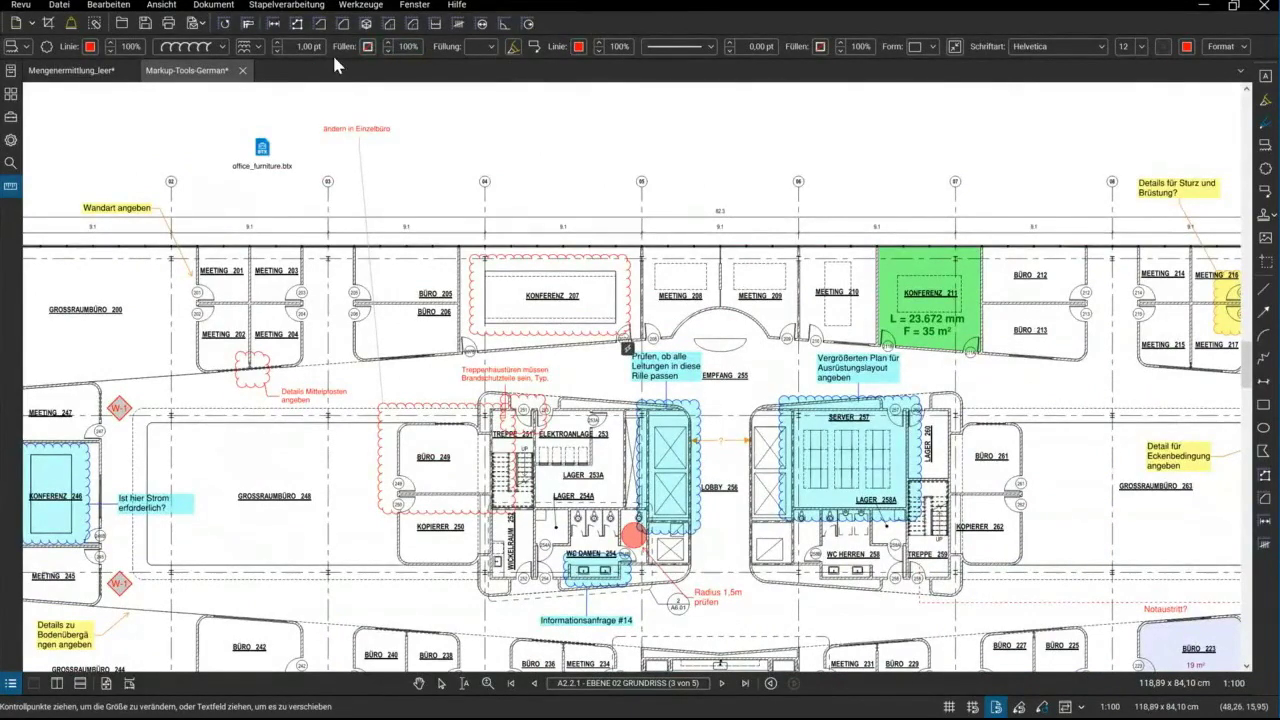
{"action": "left_click", "coordinate": [368, 47]}
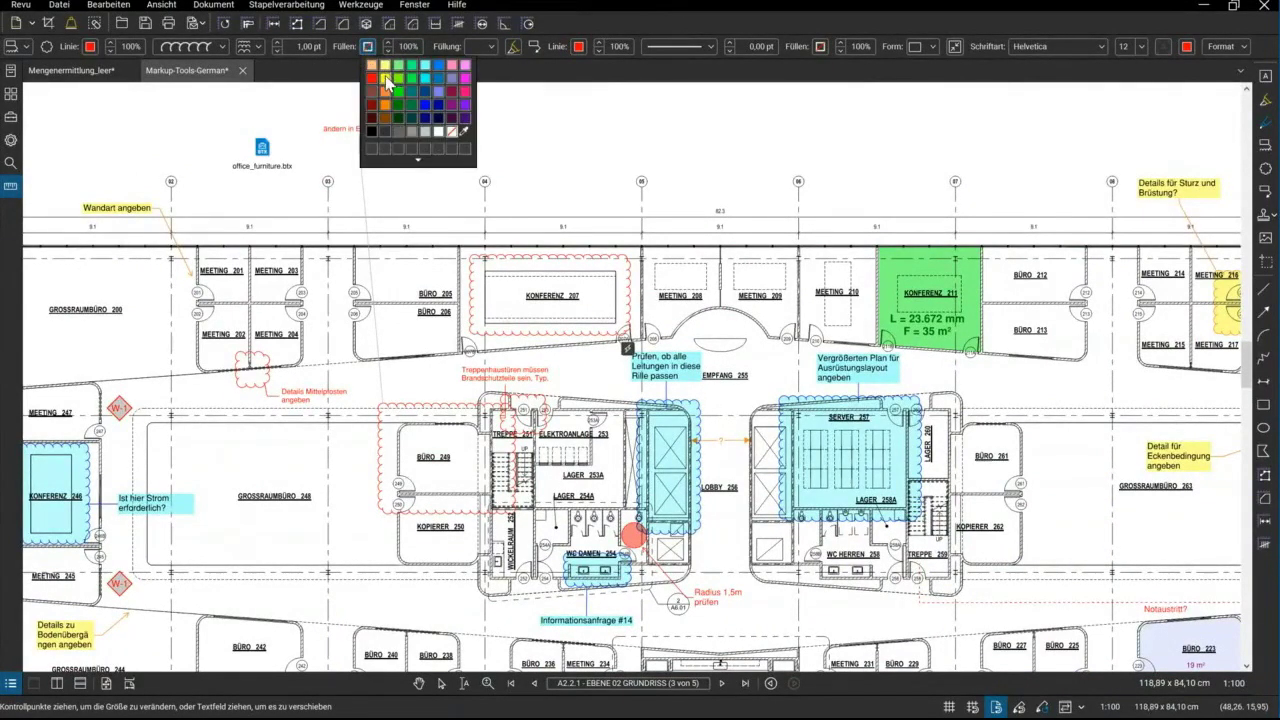
{"action": "left_click", "coordinate": [387, 80]}
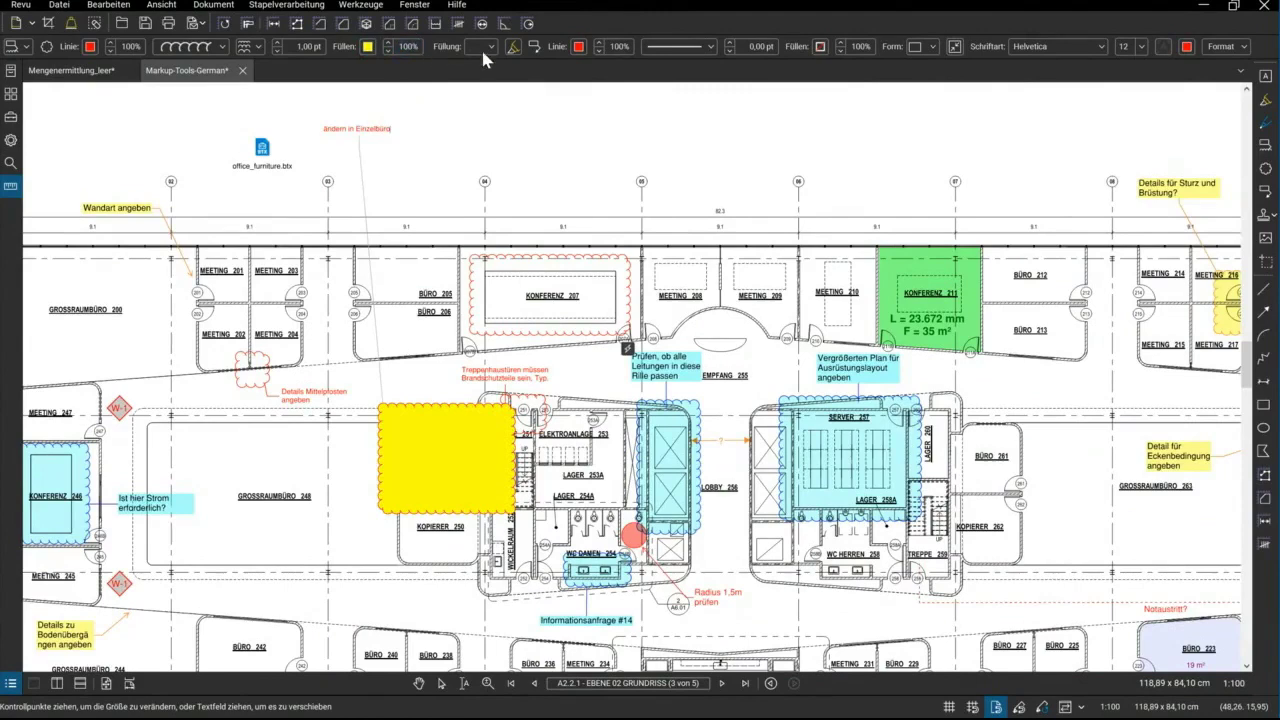
{"action": "left_click", "coordinate": [515, 48]}
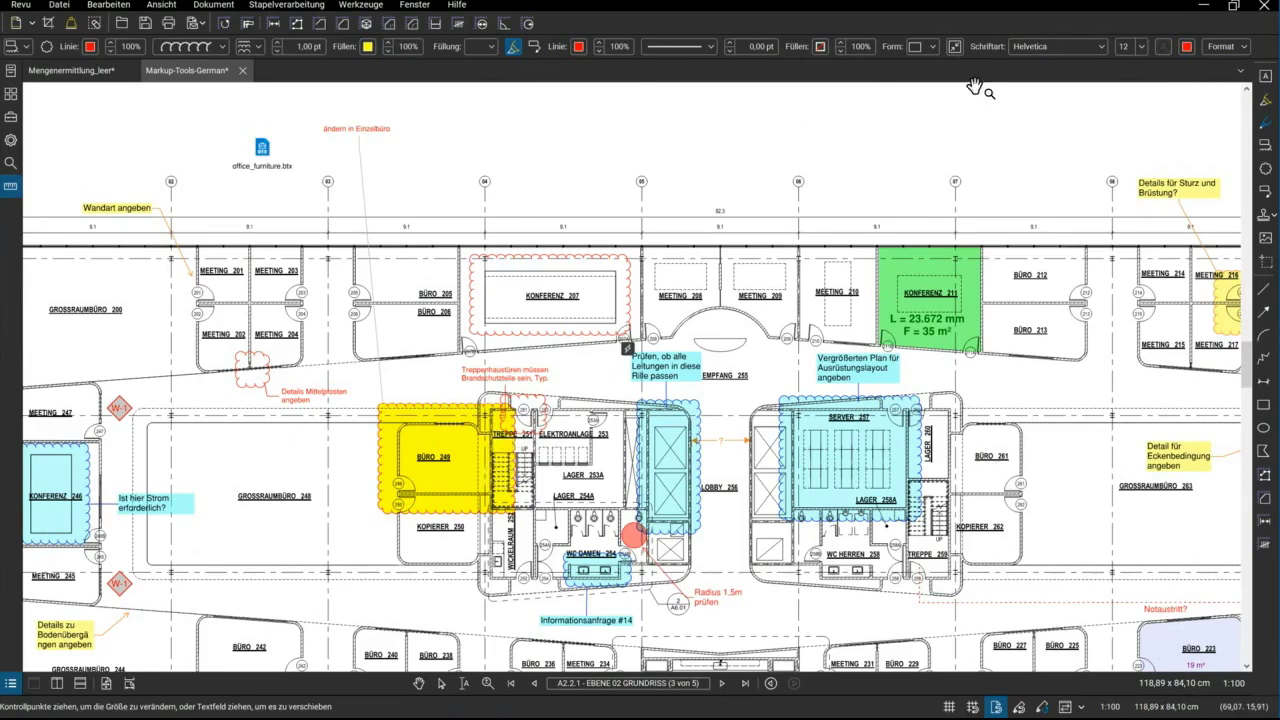
Give the callout a yellow background and a 0.75 pt border
{"action": "left_click", "coordinate": [821, 47]}
{"action": "left_click", "coordinate": [838, 88]}
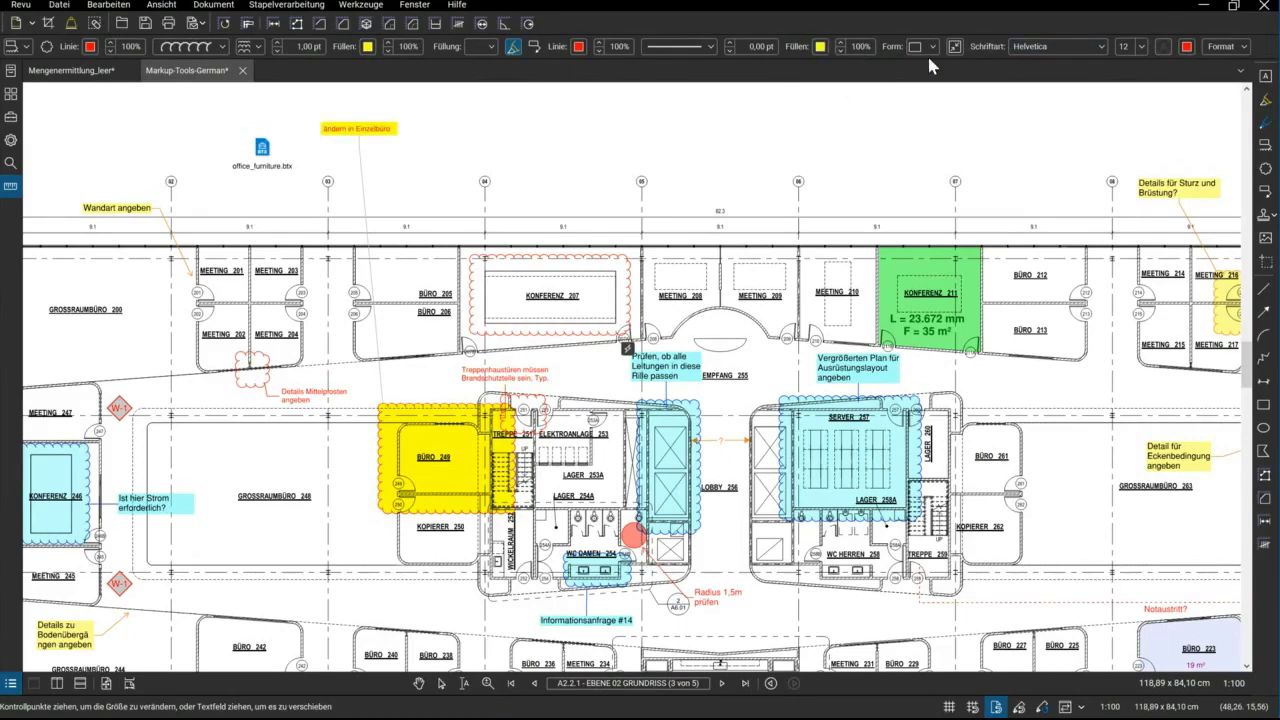
{"action": "left_click", "coordinate": [727, 43]}
{"action": "left_click", "coordinate": [727, 43]}
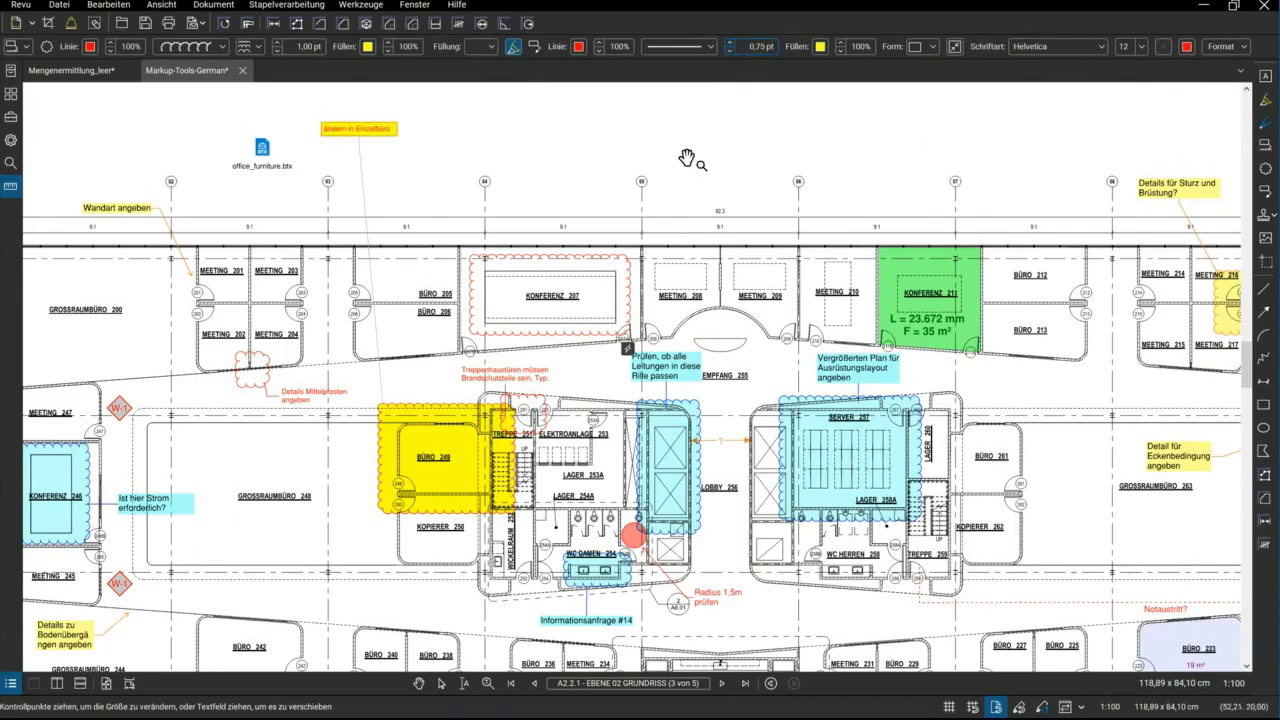
{"action": "scroll", "coordinate": [413, 214], "scroll_direction": "down", "scroll_amount": 1}
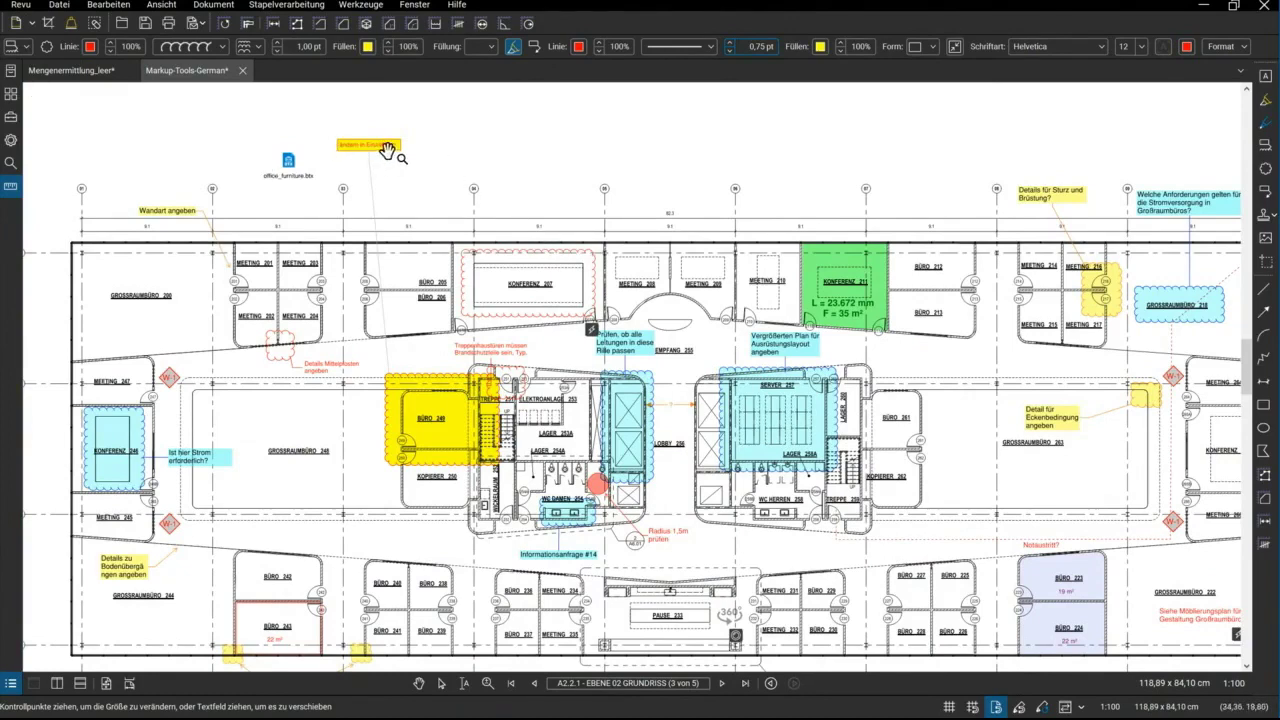
Show and widen the Tool Chest, then pick the cloud tool under Zuletzt verwendet
{"action": "left_click", "coordinate": [11, 119]}
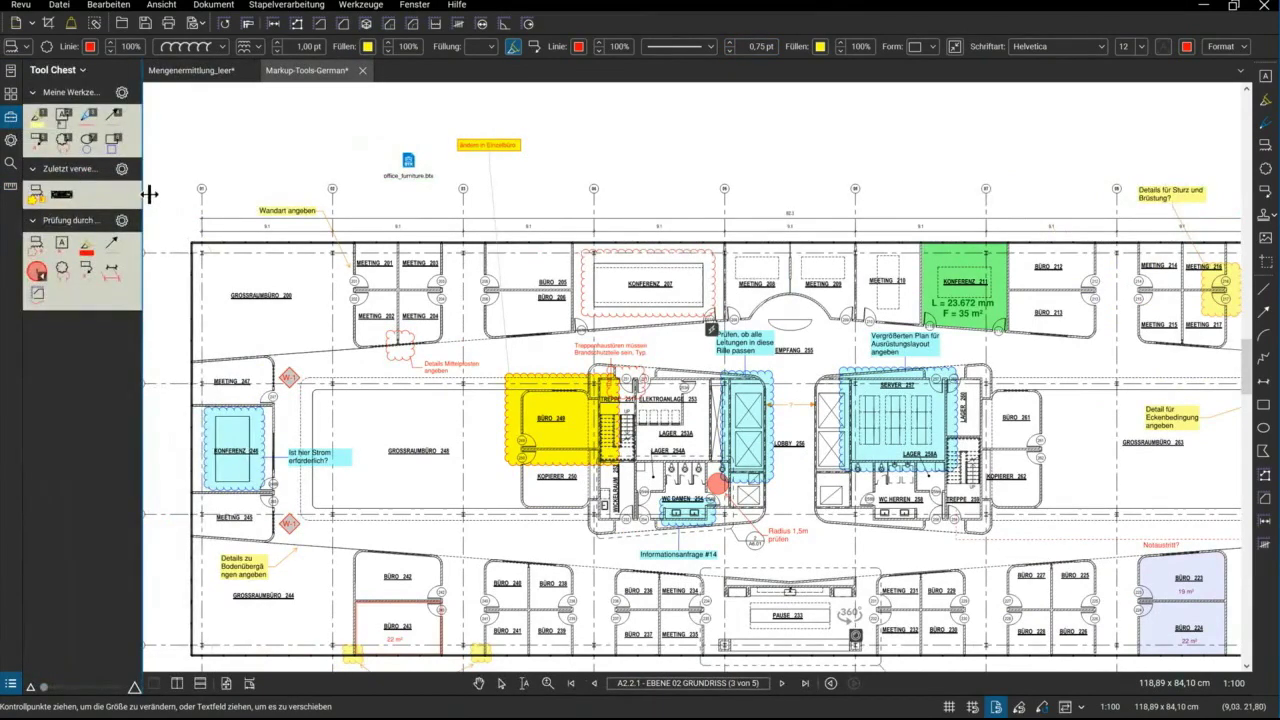
{"action": "left_click_drag", "start_coordinate": [143, 194], "coordinate": [154, 194]}
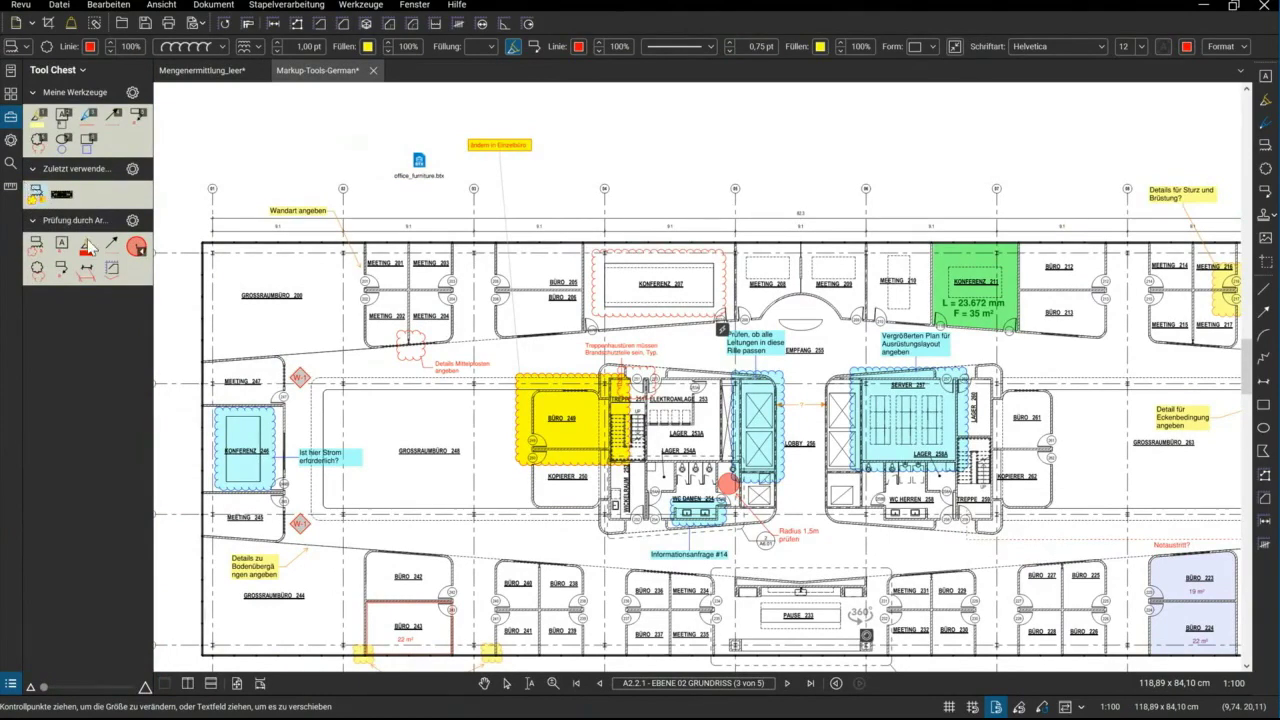
{"action": "left_click", "coordinate": [112, 268]}
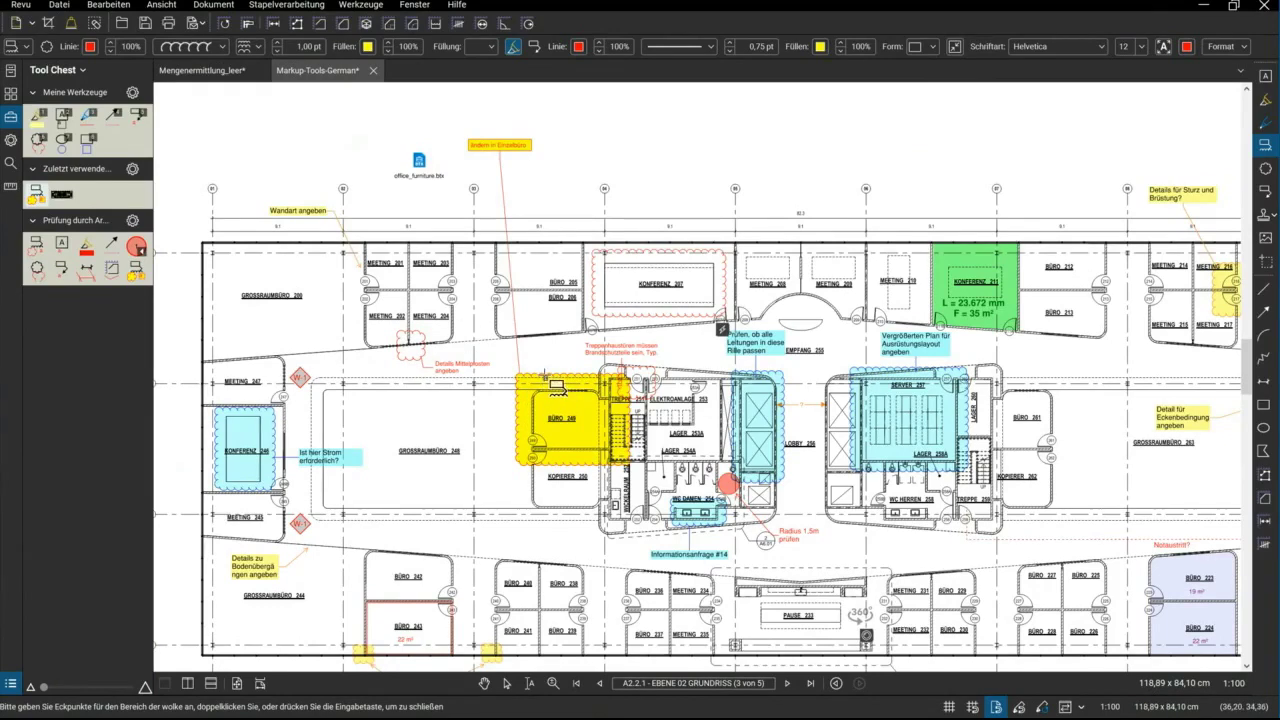
Cancel the cloud tool, select the yellow callout, and choose Aufnehmen > Aus Datei
{"action": "right_click", "coordinate": [544, 373]}
{"action": "right_click", "coordinate": [537, 383]}
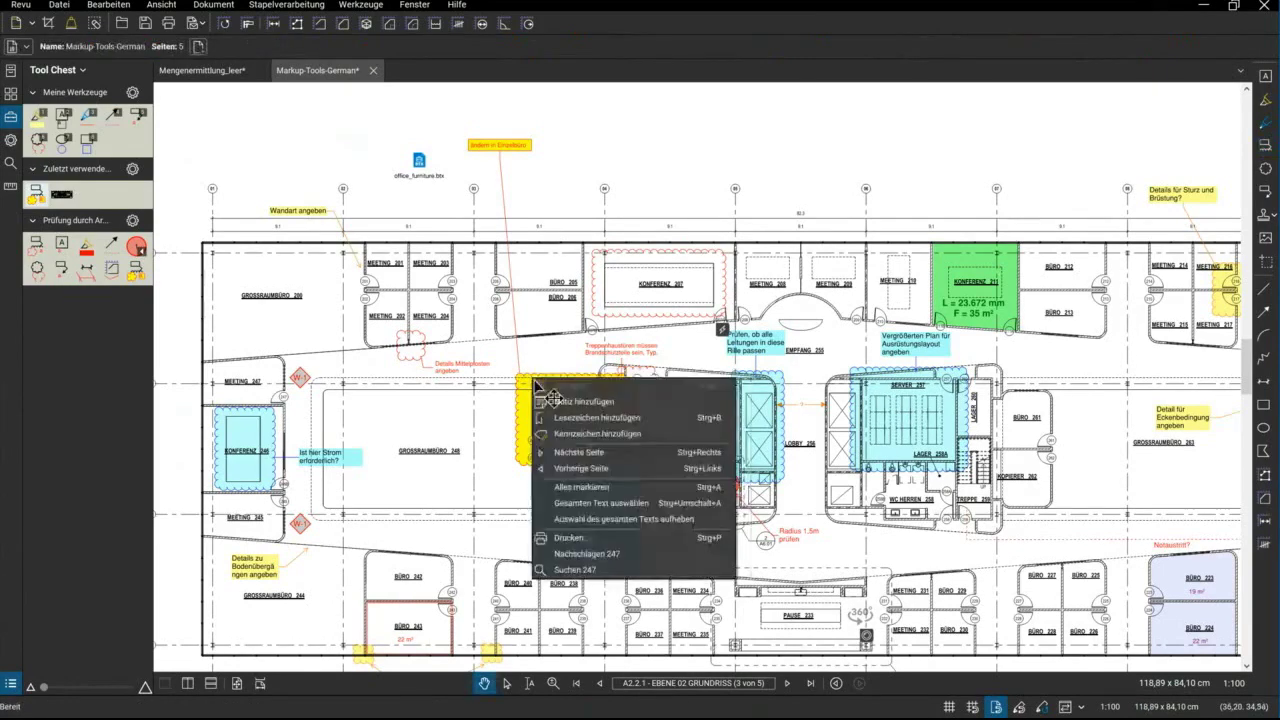
{"action": "right_click", "coordinate": [515, 367]}
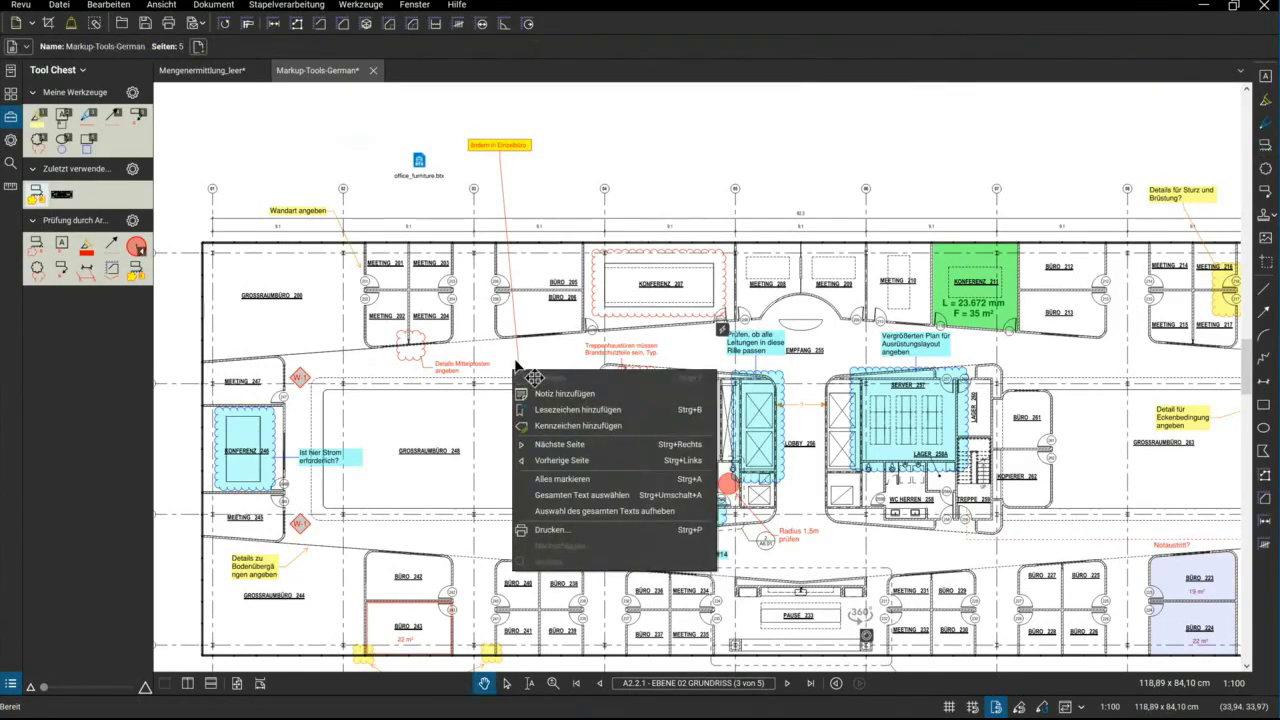
{"action": "left_click", "coordinate": [520, 378]}
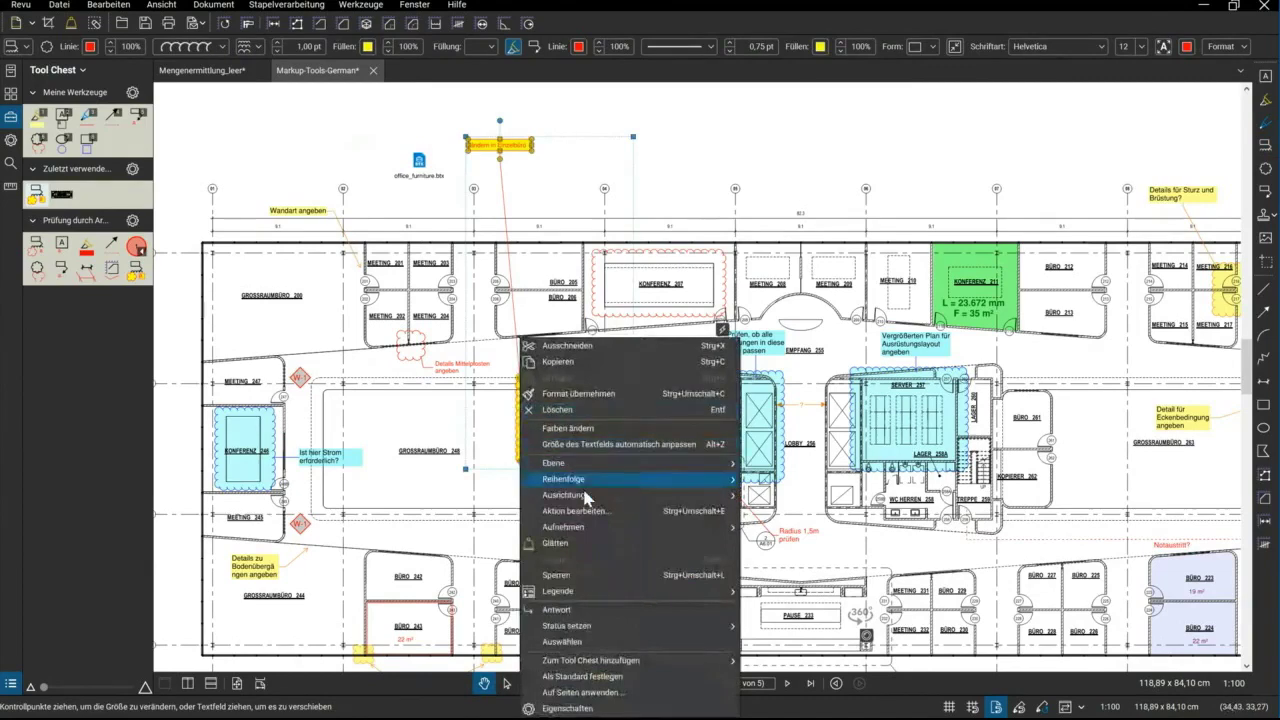
{"action": "mouse_move", "coordinate": [600, 527]}
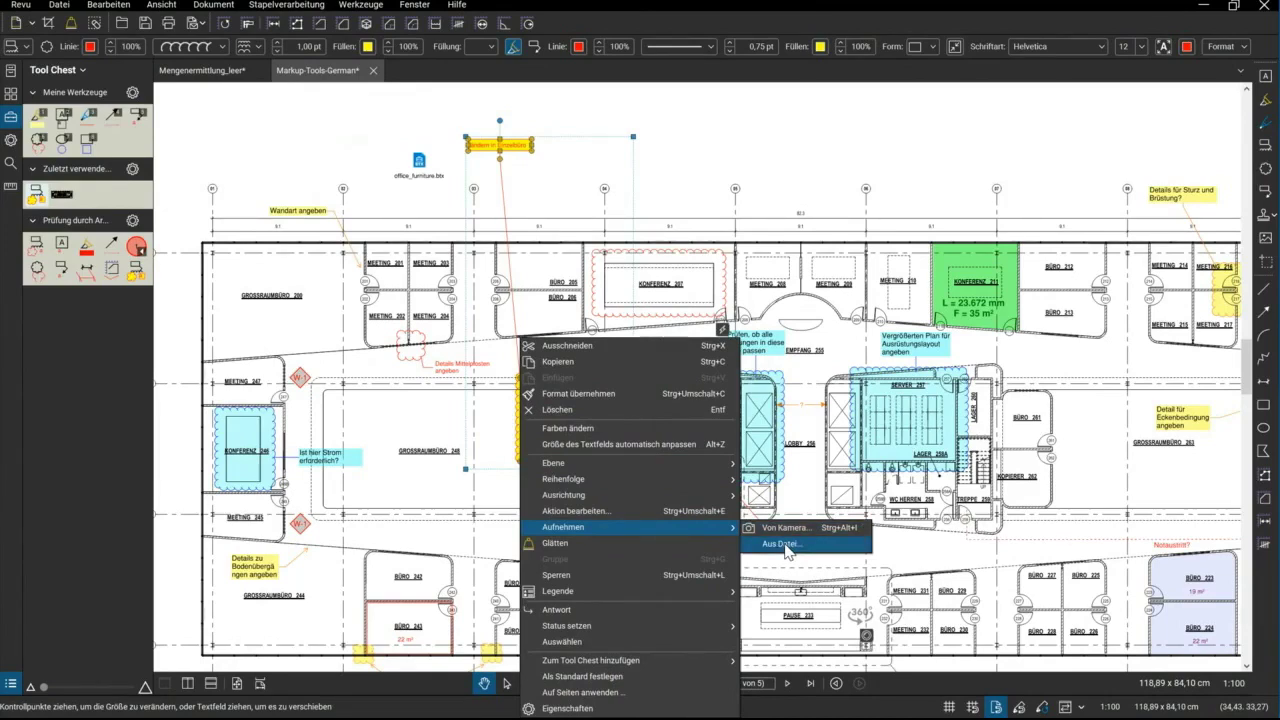
{"action": "left_click", "coordinate": [787, 544]}
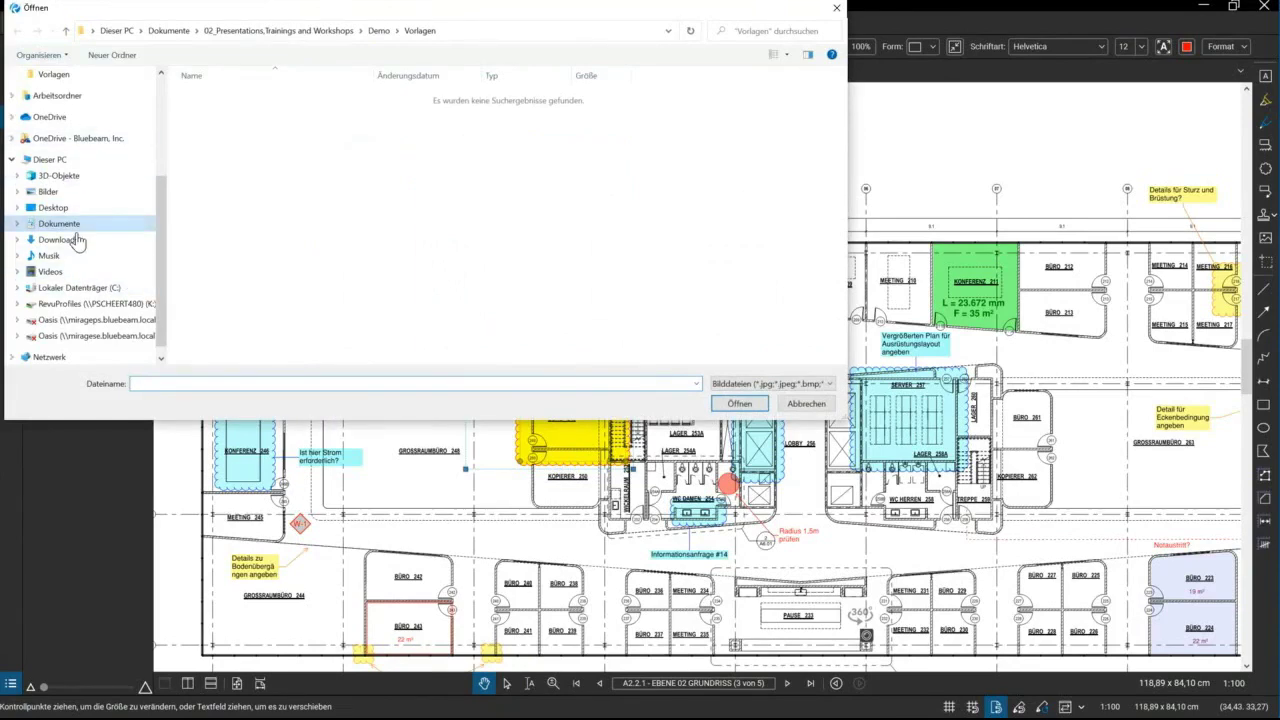
Browse the Bilder and Eigene Aufnahmen folders, then close the Öffnen dialog without choosing an image
{"action": "left_click", "coordinate": [48, 191]}
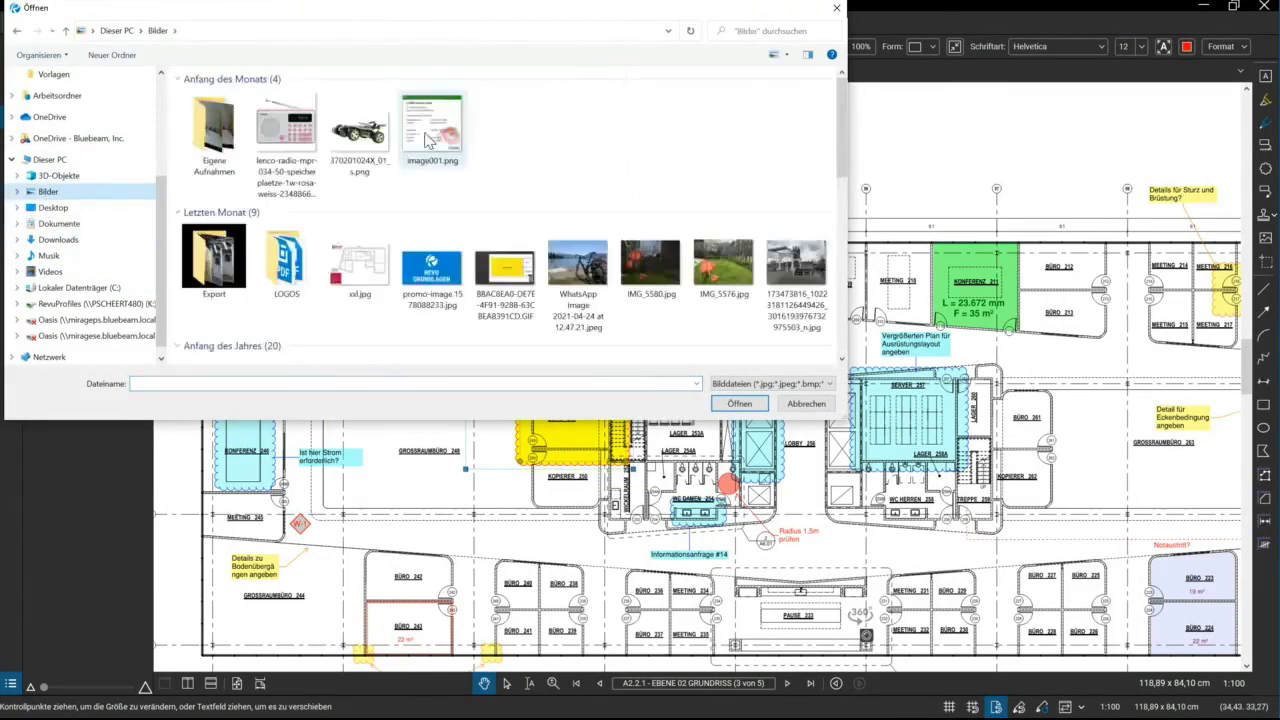
{"action": "scroll", "coordinate": [519, 190], "scroll_direction": "down", "scroll_amount": 5}
{"action": "scroll", "coordinate": [300, 165], "scroll_direction": "up", "scroll_amount": 5}
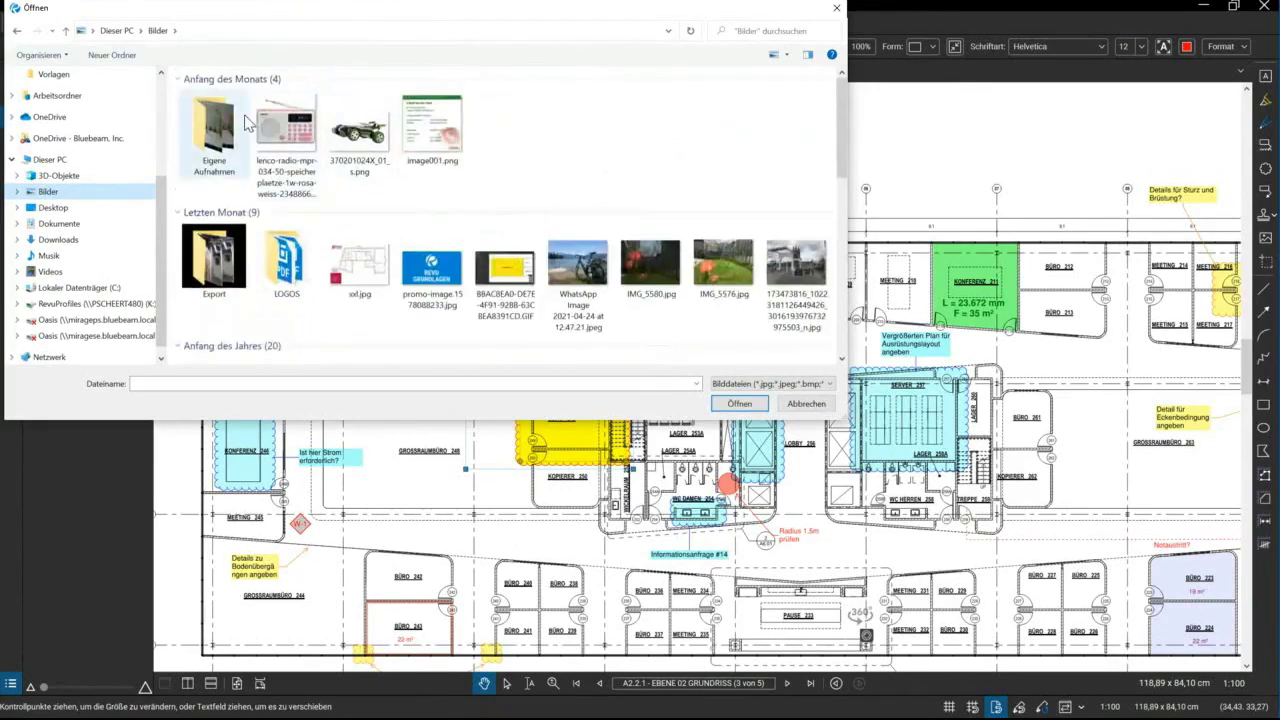
{"action": "double_click", "coordinate": [245, 150]}
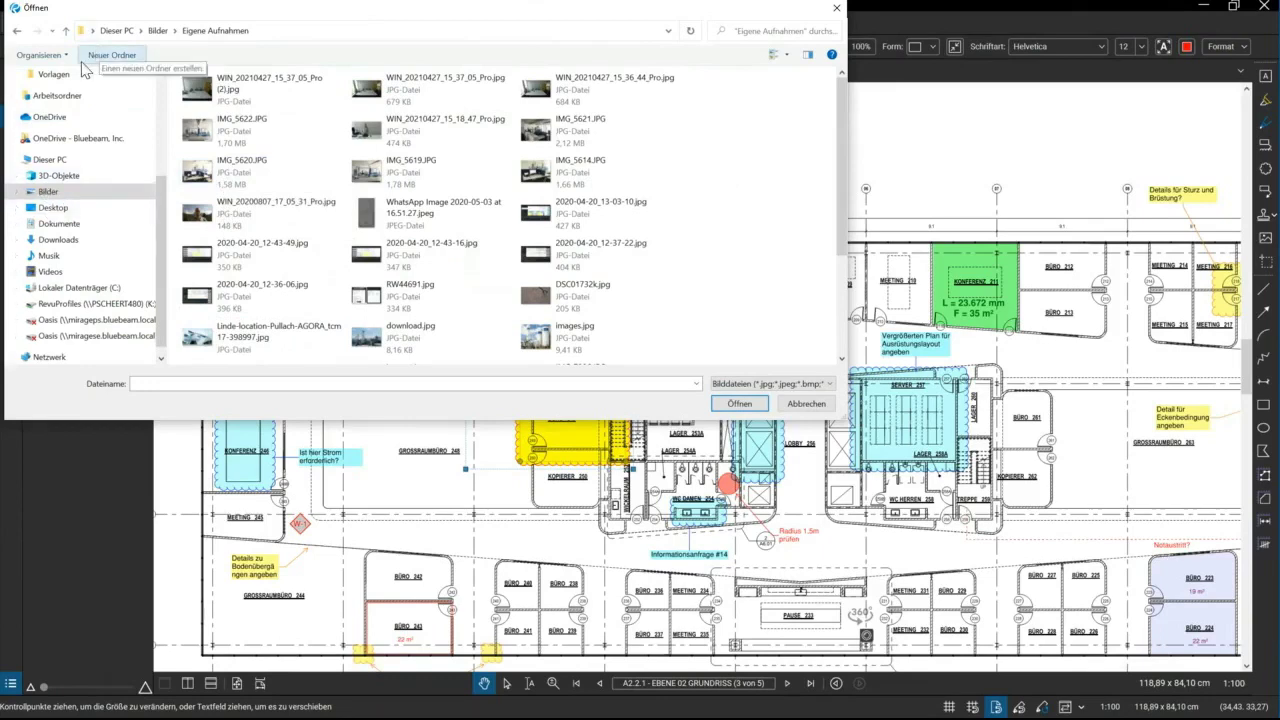
{"action": "left_click", "coordinate": [158, 31]}
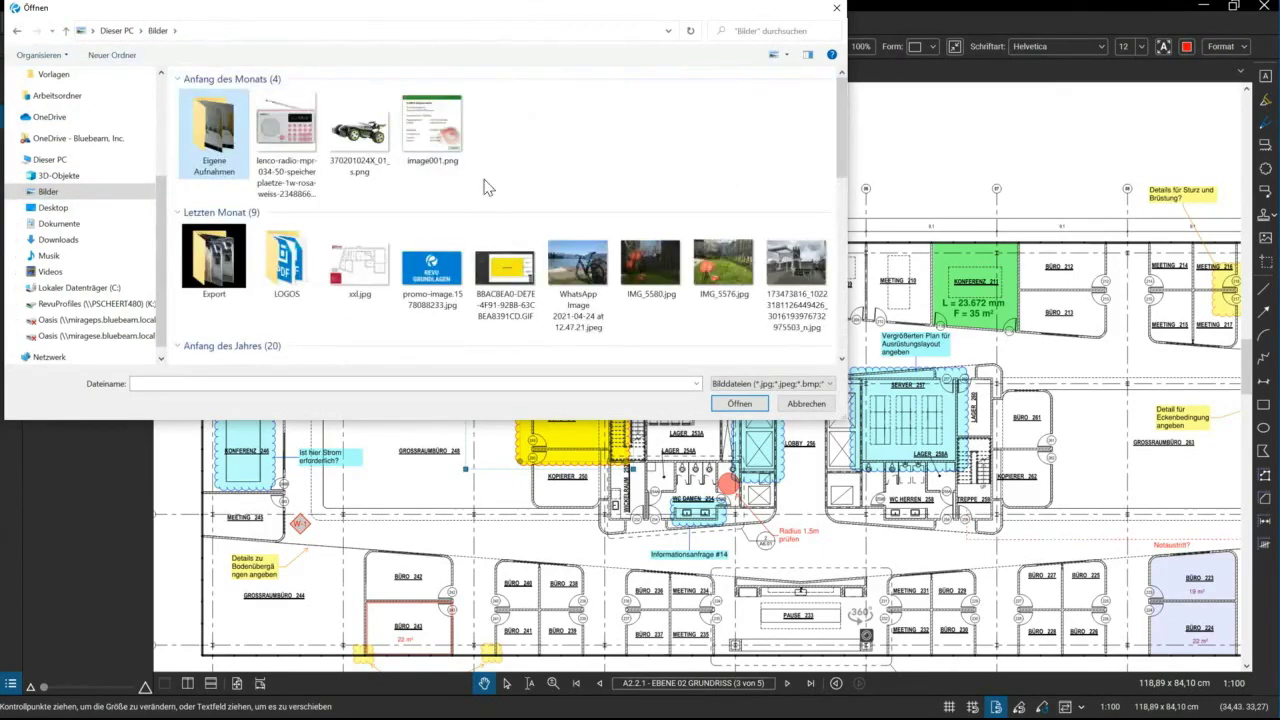
{"action": "scroll", "coordinate": [486, 186], "scroll_direction": "down", "scroll_amount": 5}
{"action": "scroll", "coordinate": [504, 258], "scroll_direction": "down", "scroll_amount": 5}
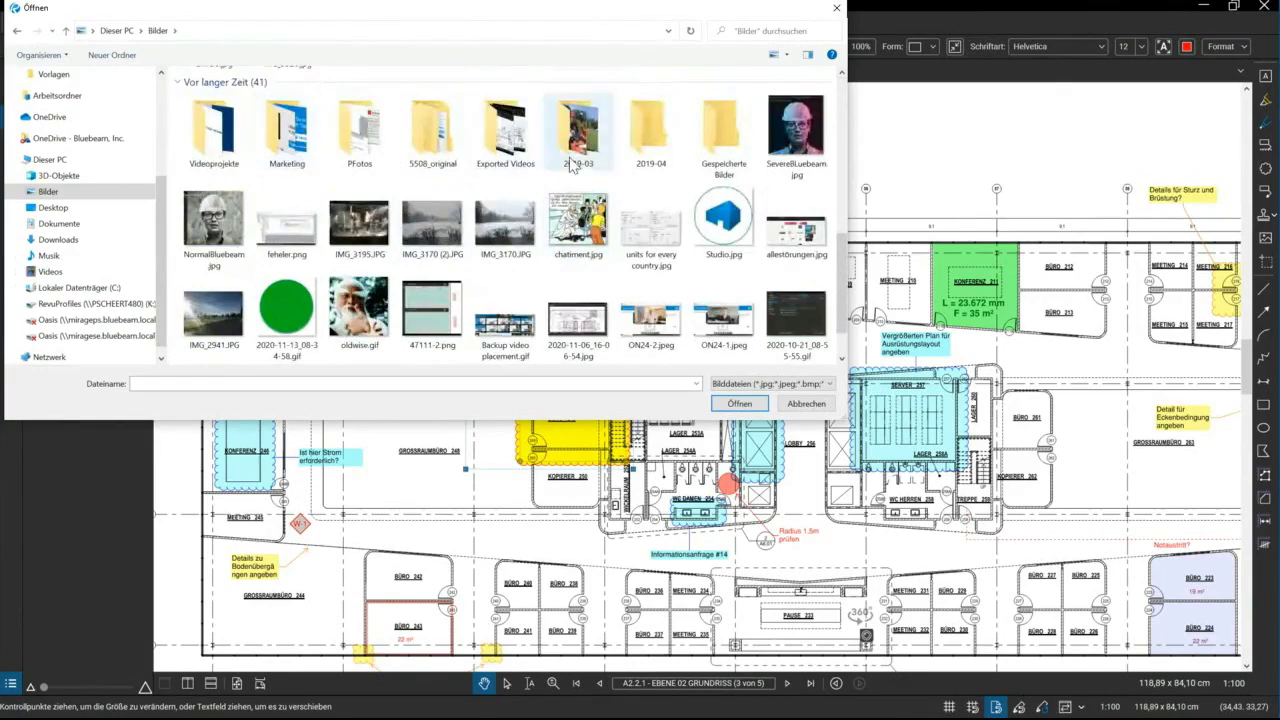
{"action": "scroll", "coordinate": [288, 145], "scroll_direction": "up", "scroll_amount": 1}
{"action": "scroll", "coordinate": [296, 168], "scroll_direction": "down", "scroll_amount": 1}
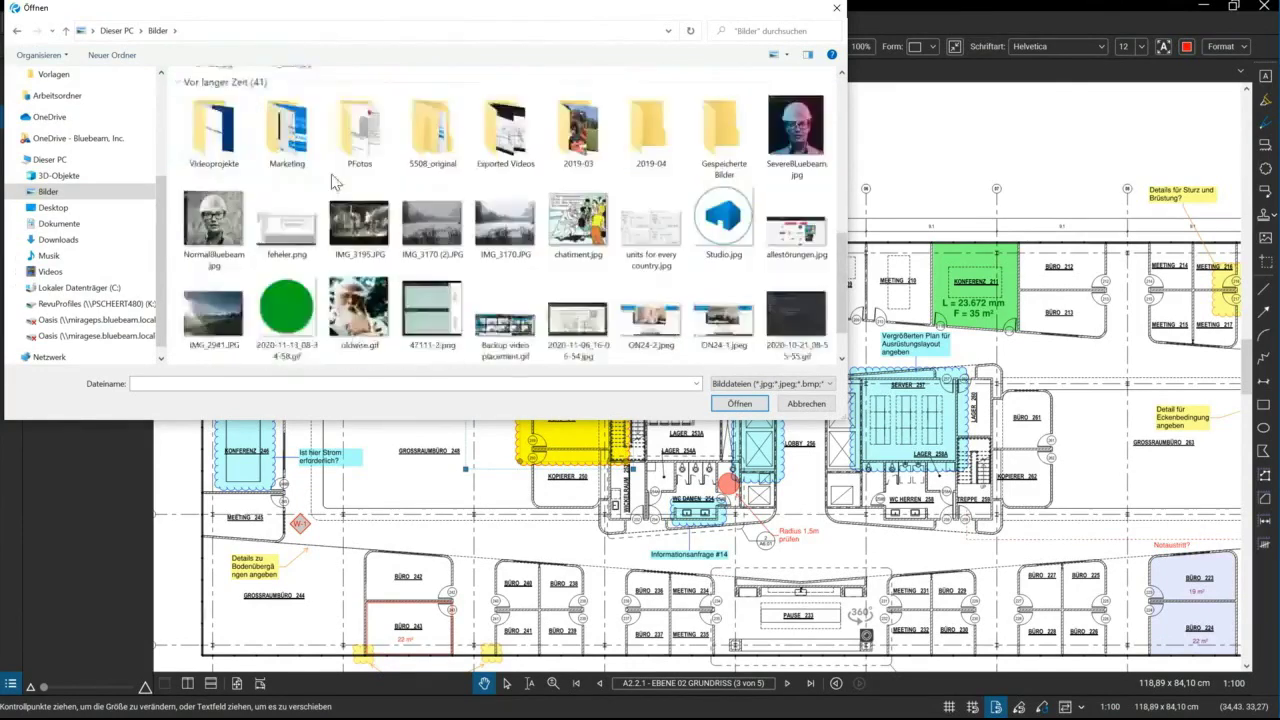
{"action": "scroll", "coordinate": [292, 178], "scroll_direction": "down", "scroll_amount": 2}
{"action": "scroll", "coordinate": [285, 188], "scroll_direction": "up", "scroll_amount": 2}
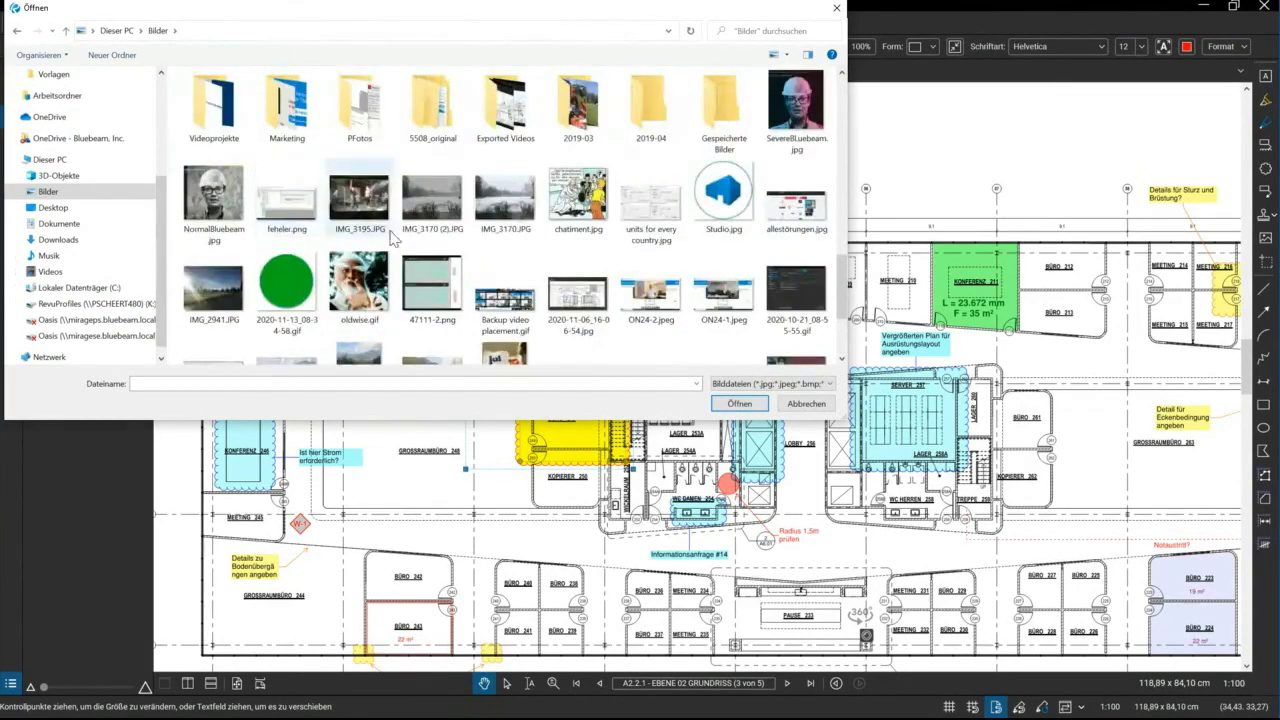
{"action": "scroll", "coordinate": [412, 220], "scroll_direction": "down", "scroll_amount": 1}
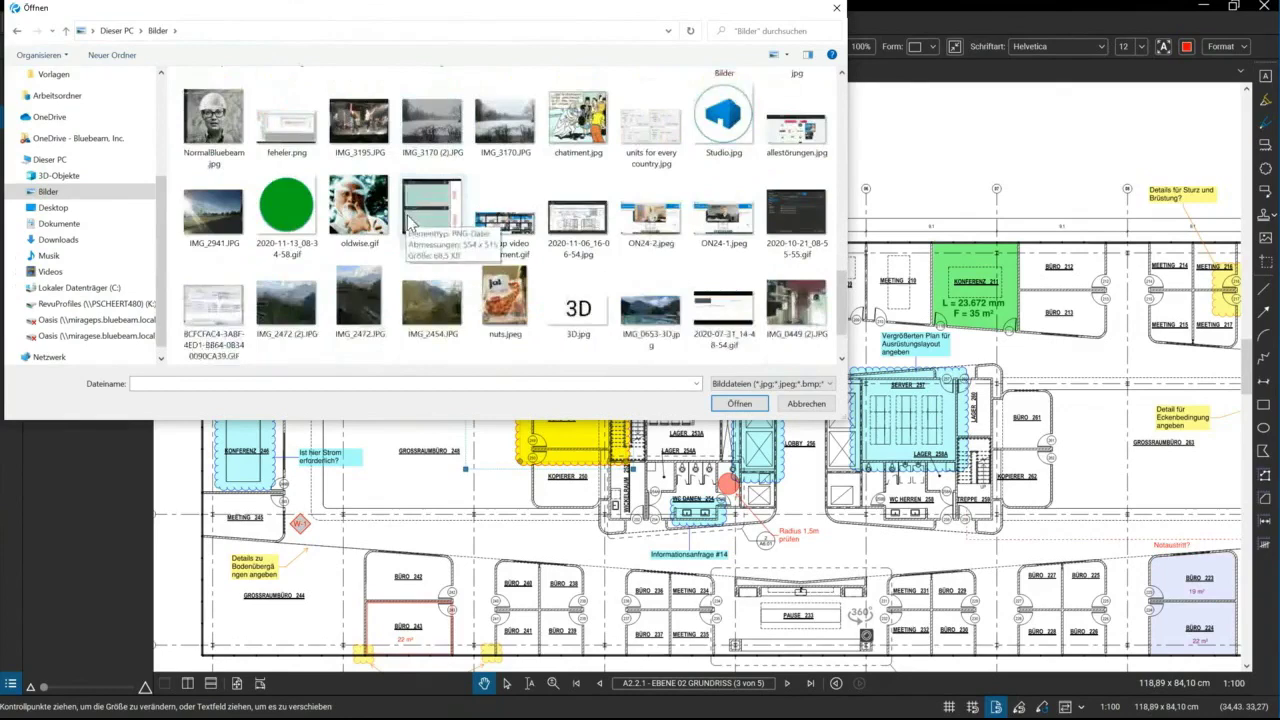
{"action": "left_click", "coordinate": [836, 8]}
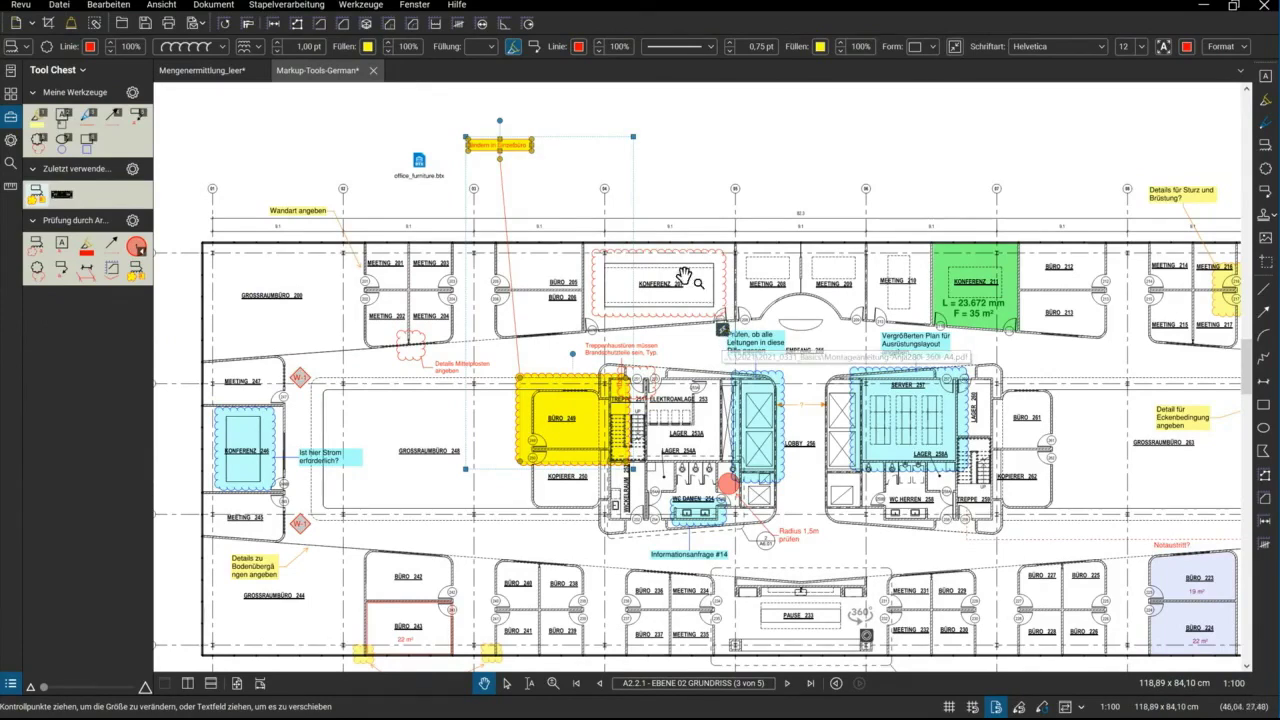
Open the linked Montageanleitung-Anja280i-360i-A4 manual, skim it, and return to Markup-Tools-German
{"action": "left_click", "coordinate": [725, 334]}
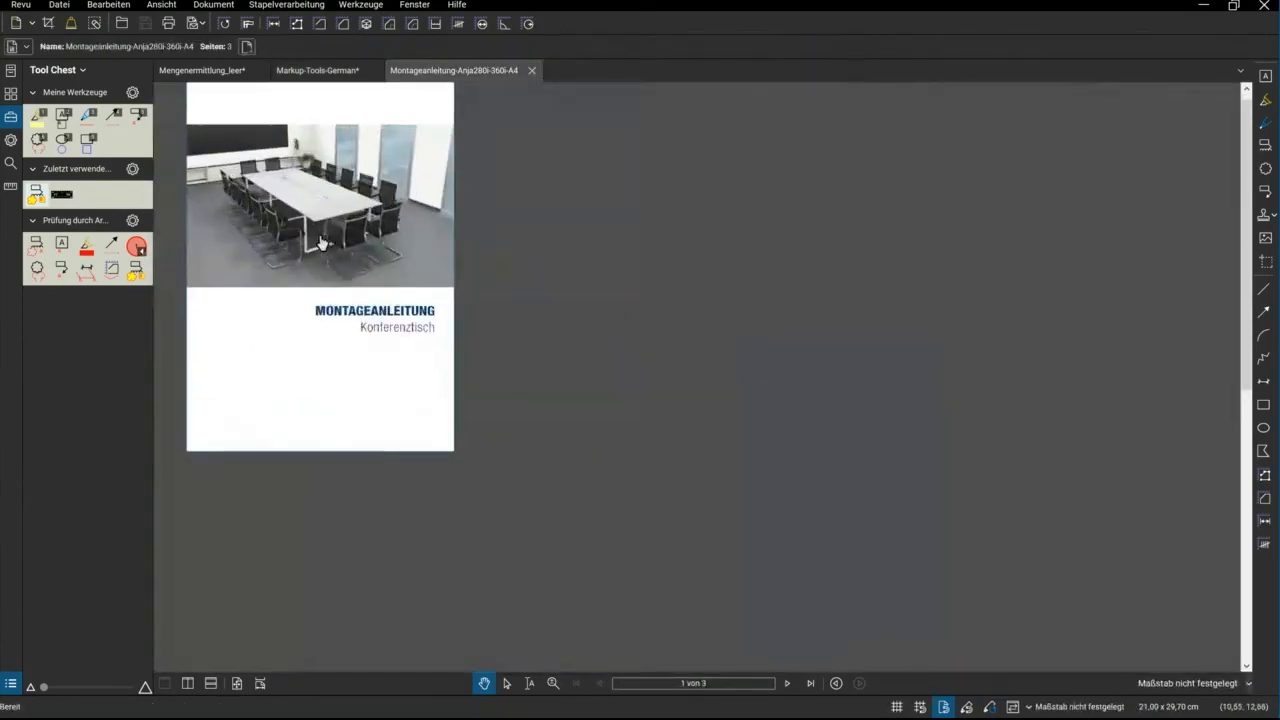
{"action": "scroll", "coordinate": [322, 243], "scroll_direction": "up", "scroll_amount": 2}
{"action": "scroll", "coordinate": [336, 258], "scroll_direction": "down", "scroll_amount": 1}
{"action": "scroll", "coordinate": [336, 260], "scroll_direction": "down", "scroll_amount": 1}
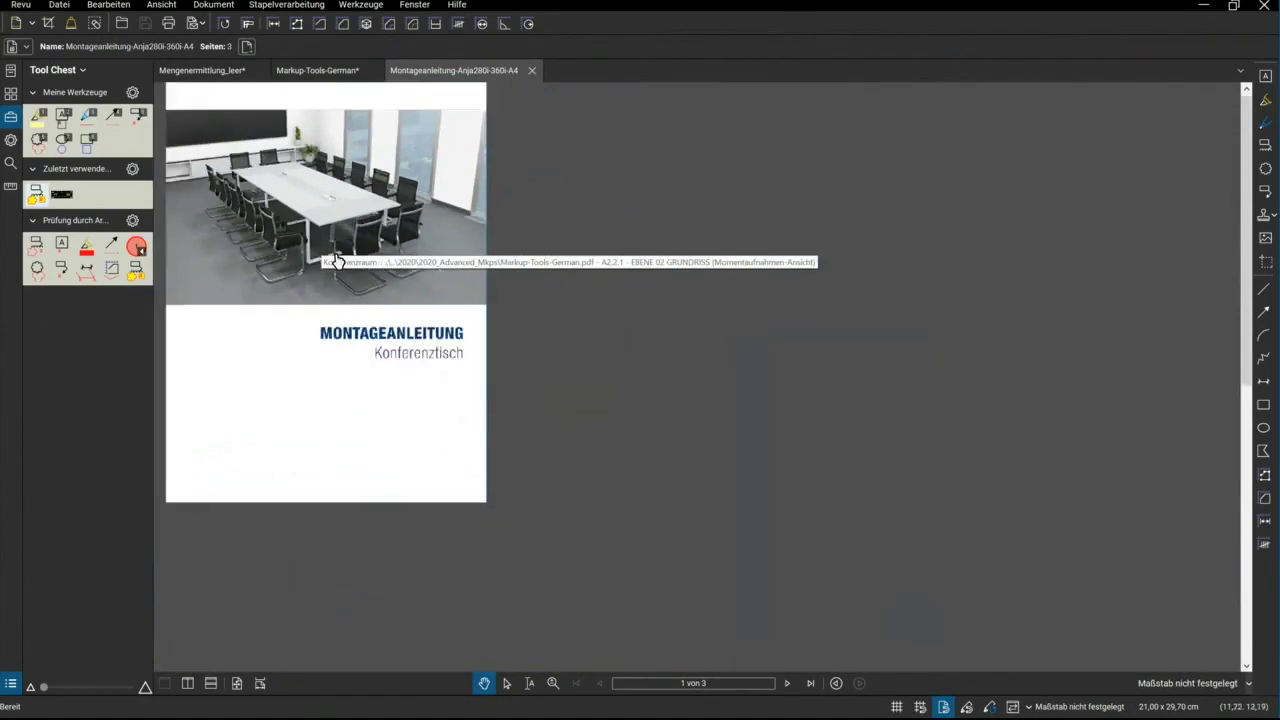
{"action": "scroll", "coordinate": [336, 260], "scroll_direction": "down", "scroll_amount": 1}
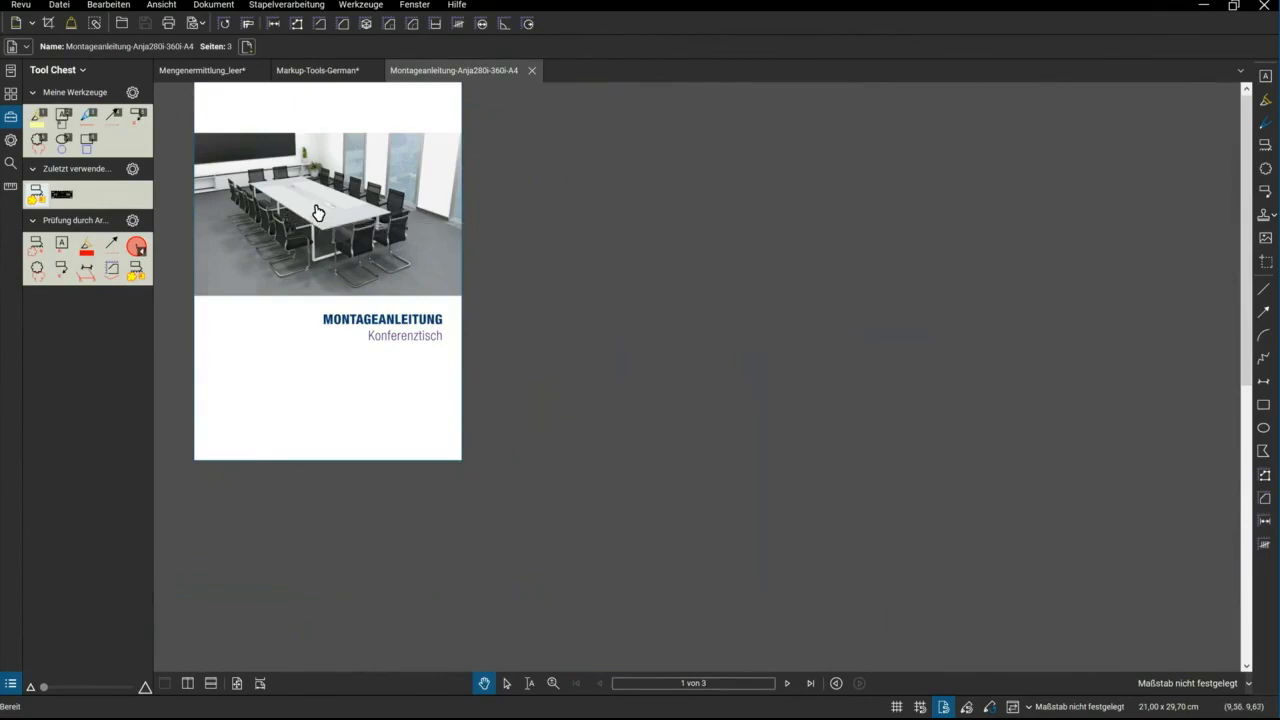
{"action": "key", "text": "ctrl+Tab"}
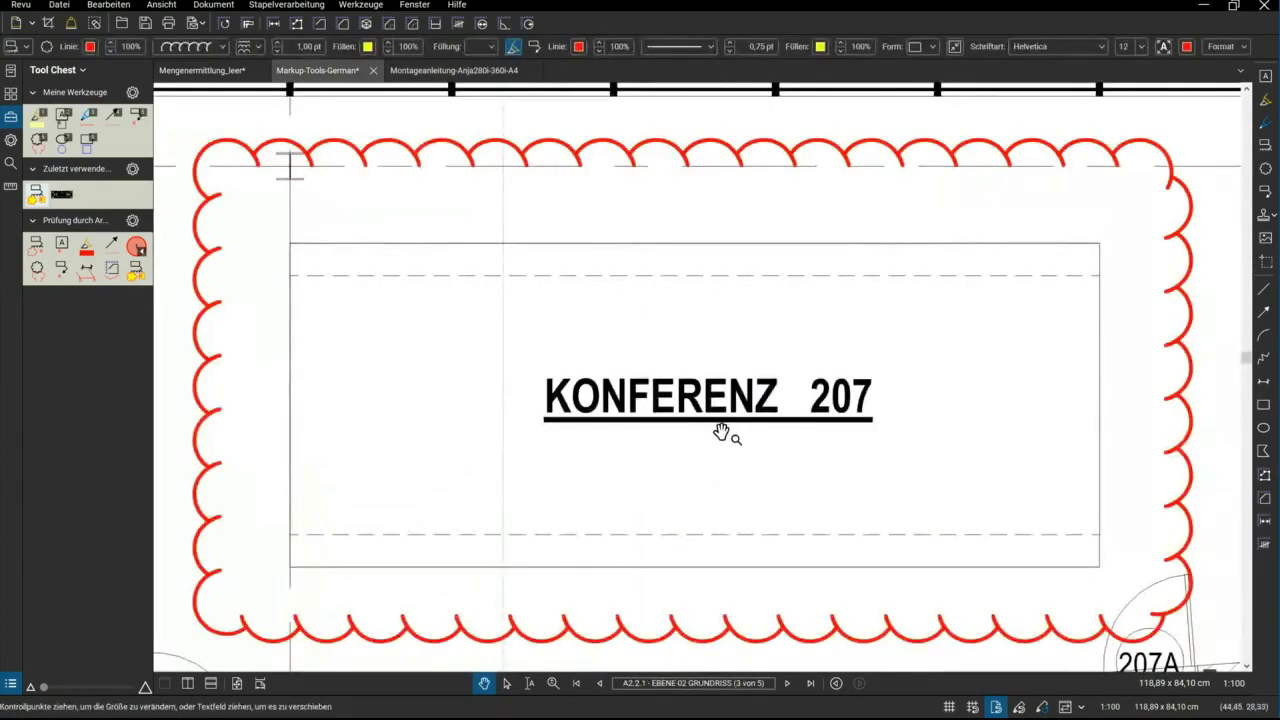
{"action": "scroll", "coordinate": [721, 431], "scroll_direction": "down", "scroll_amount": 3}
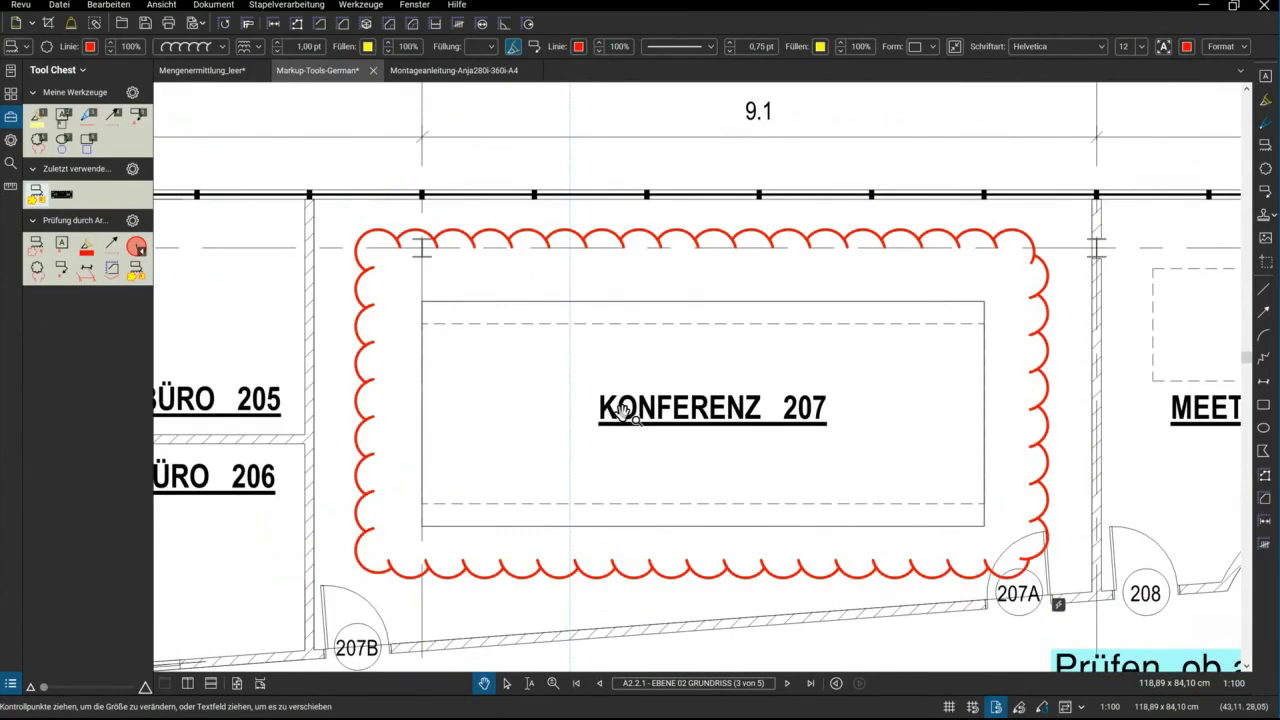
{"action": "scroll", "coordinate": [622, 413], "scroll_direction": "down", "scroll_amount": 2}
{"action": "scroll", "coordinate": [615, 414], "scroll_direction": "down", "scroll_amount": 2}
{"action": "scroll", "coordinate": [600, 416], "scroll_direction": "down", "scroll_amount": 1}
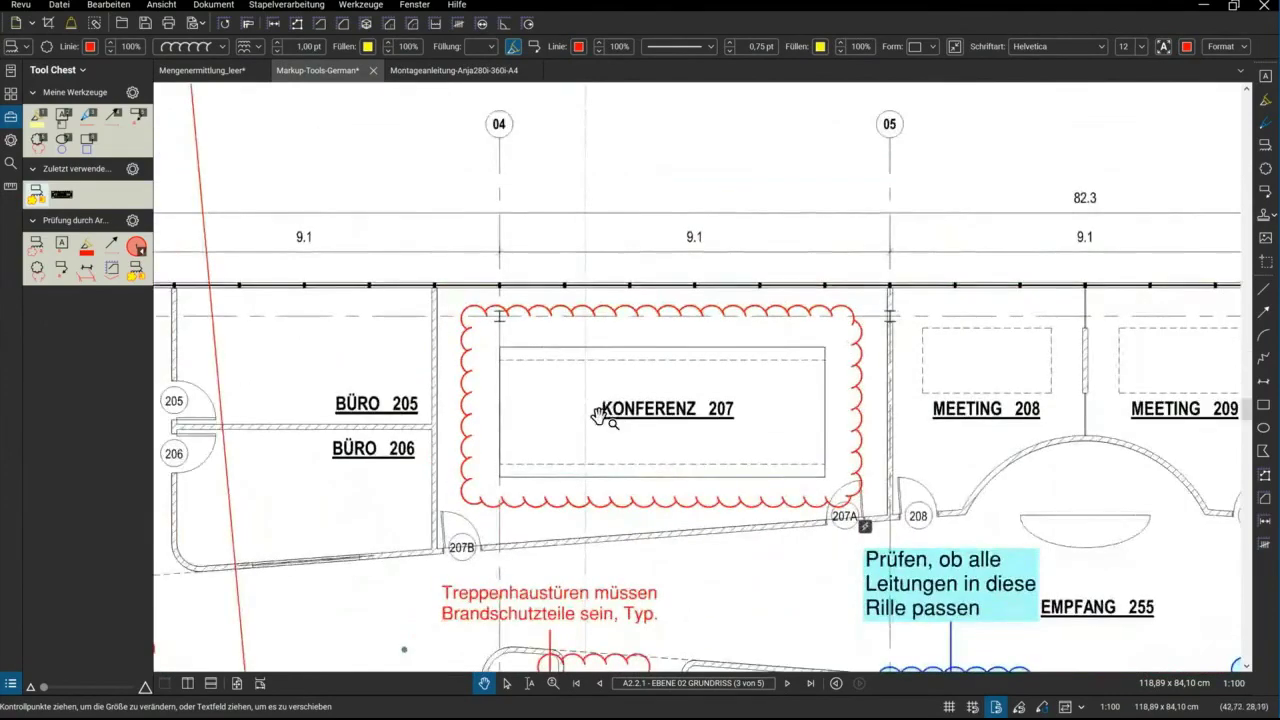
{"action": "scroll", "coordinate": [598, 416], "scroll_direction": "down", "scroll_amount": 1}
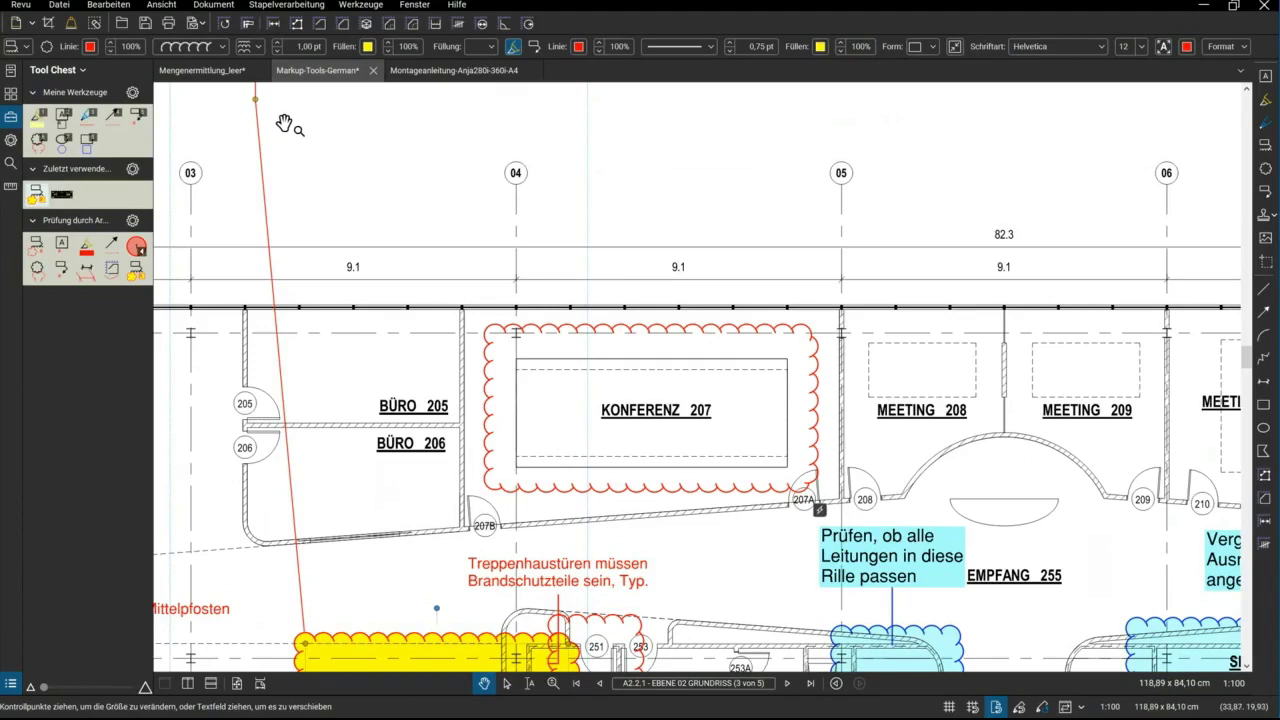
Switch to the Mengenermittlung Demo profile and close the Montageanleitung manual tab
{"action": "left_click", "coordinate": [24, 5]}
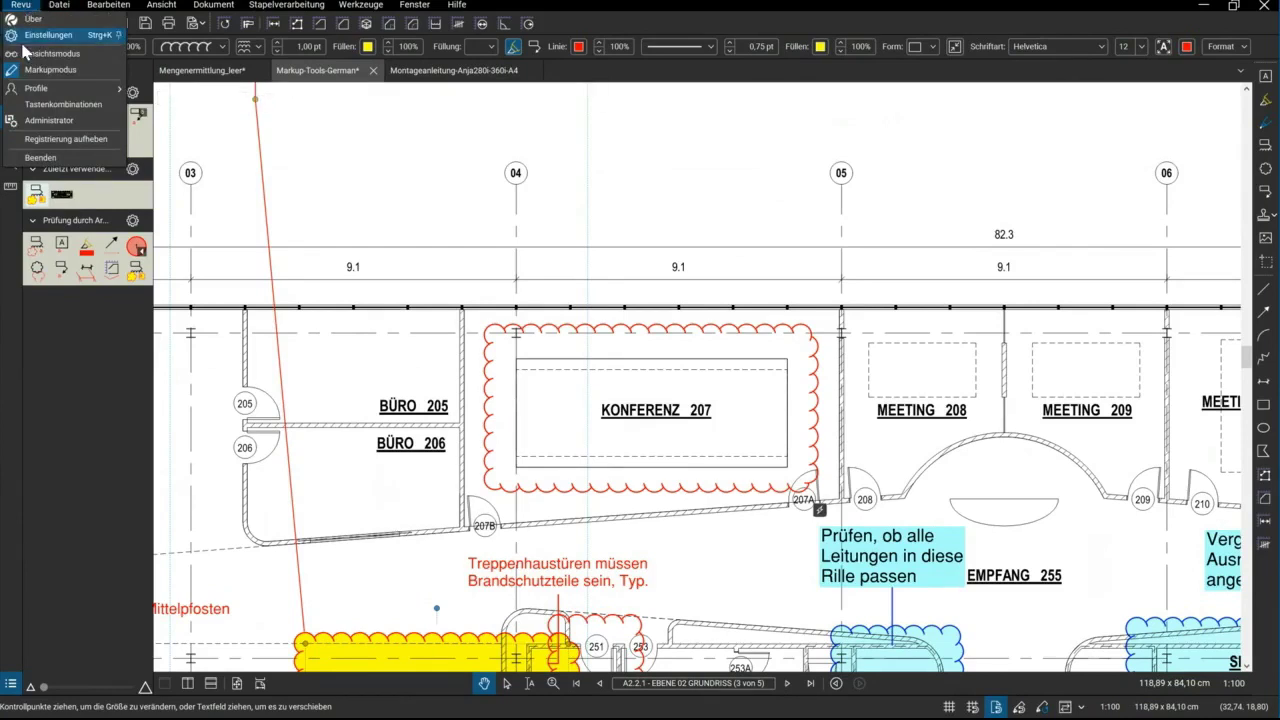
{"action": "mouse_move", "coordinate": [40, 88]}
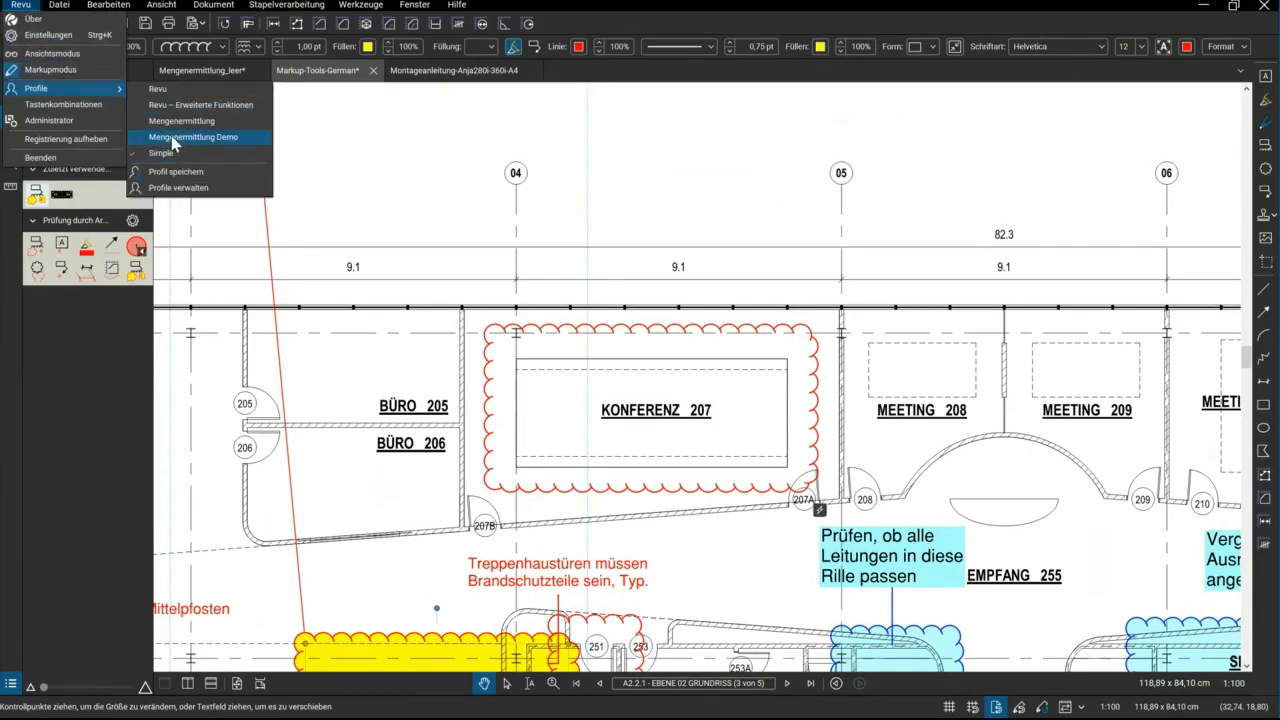
{"action": "left_click", "coordinate": [170, 143]}
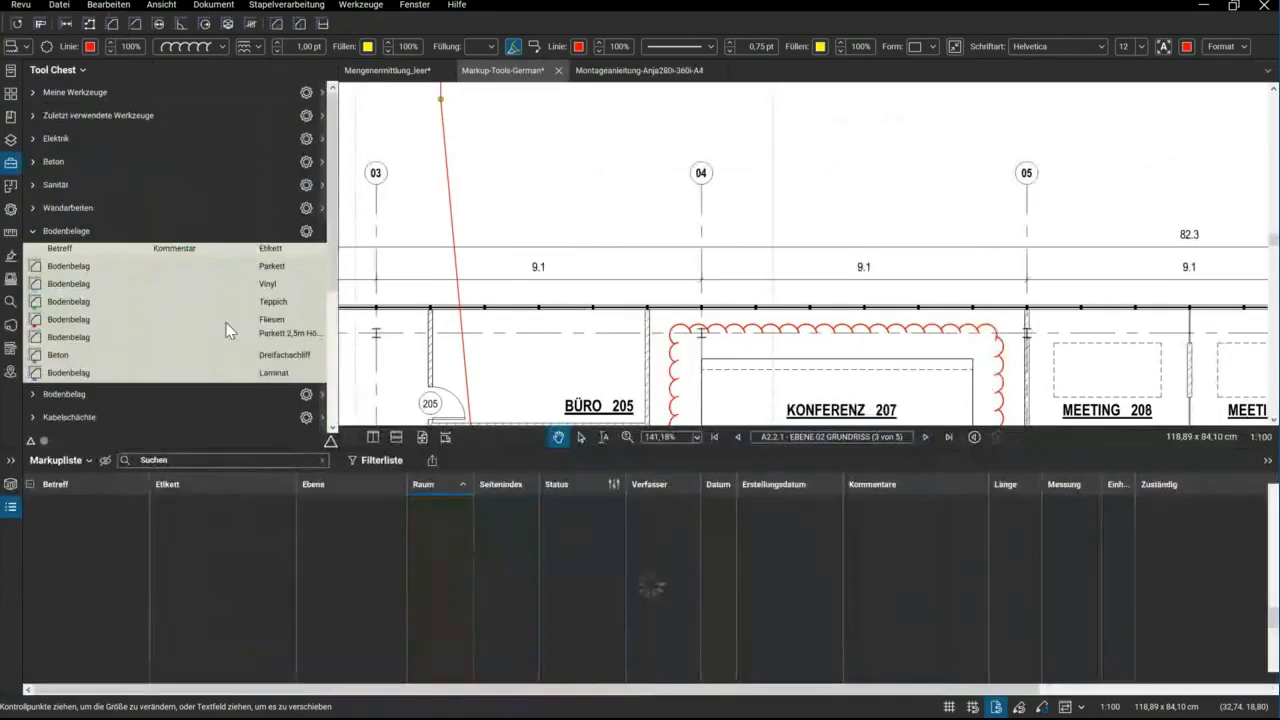
{"action": "mouse_move", "coordinate": [331, 204]}
{"action": "left_mouse_down"}
{"action": "mouse_move", "coordinate": [328, 285]}
{"action": "mouse_move", "coordinate": [338, 178]}
{"action": "left_mouse_up"}
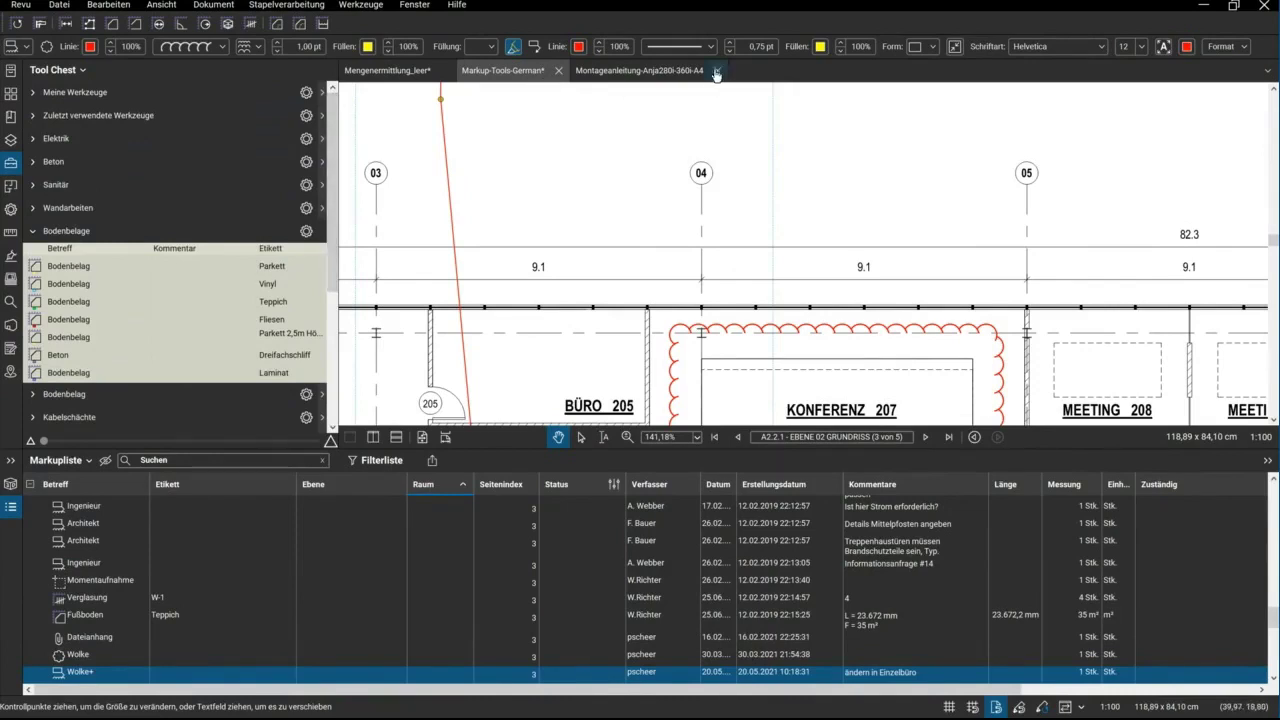
{"action": "left_click", "coordinate": [718, 71]}
Close the Markup-Tools-German drawing, discarding its changes
{"action": "left_click", "coordinate": [559, 71]}
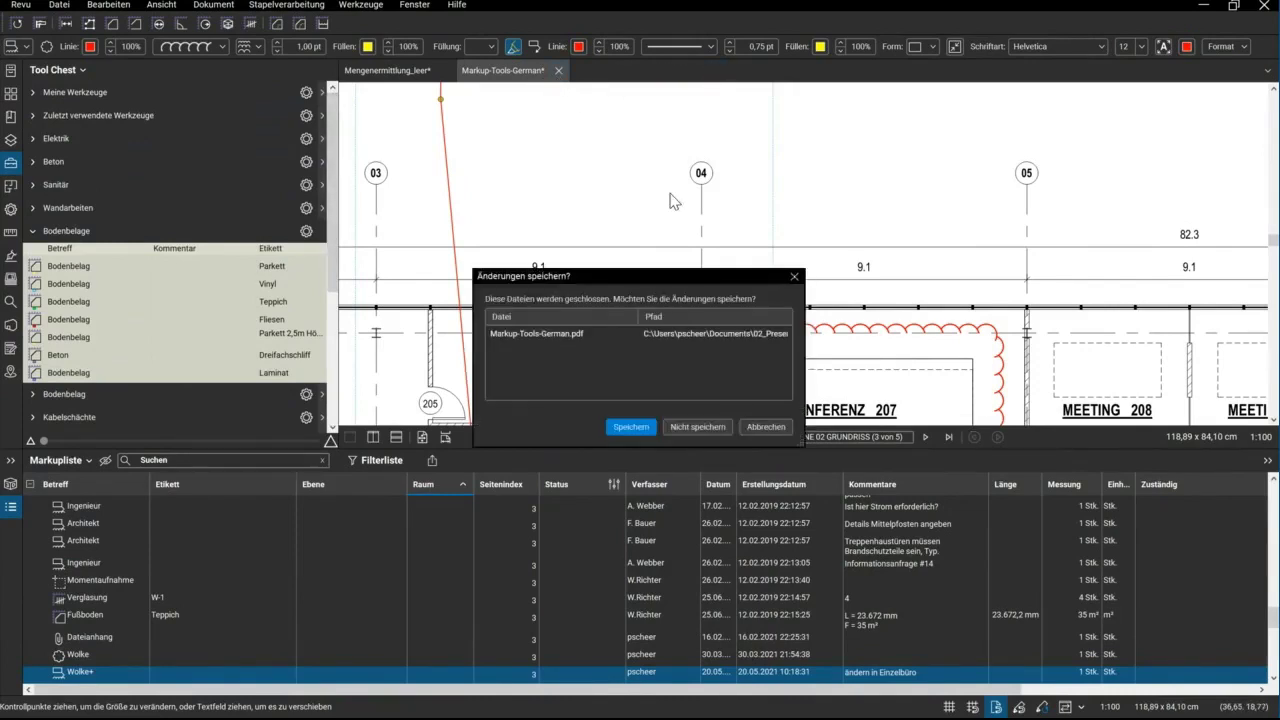
{"action": "left_click", "coordinate": [686, 428]}
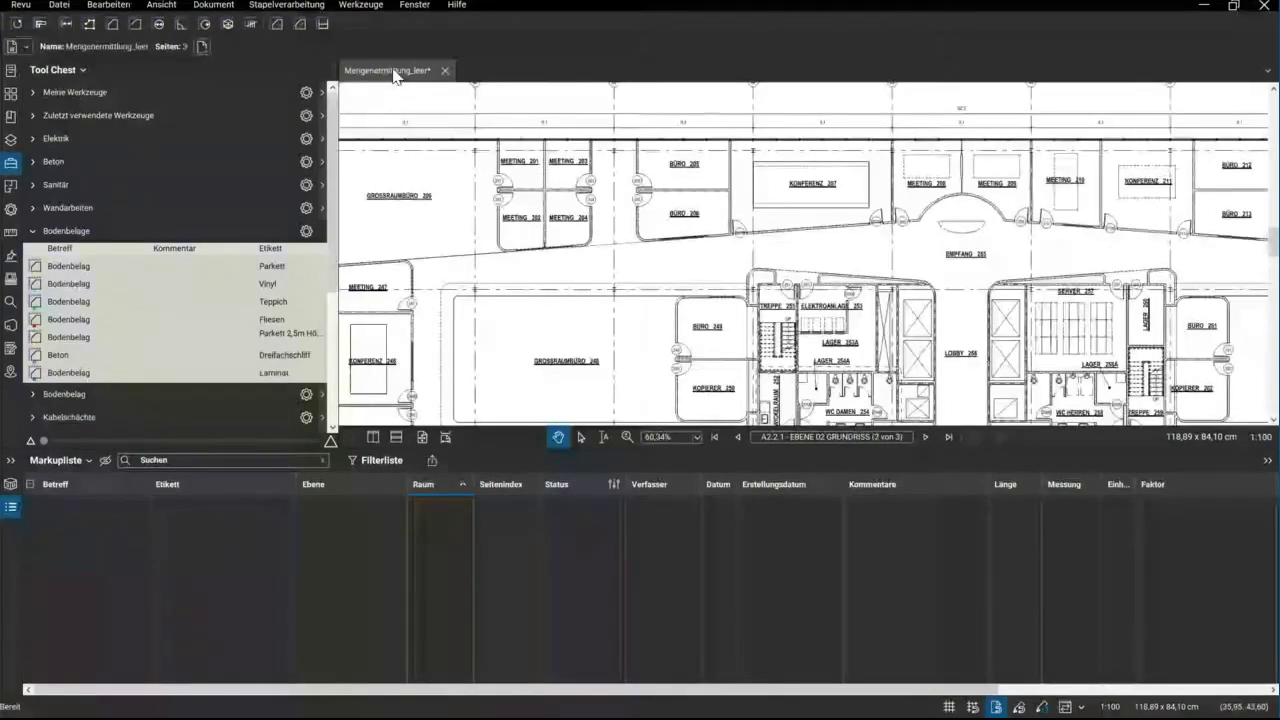
{"action": "scroll", "coordinate": [337, 318], "scroll_direction": "down", "scroll_amount": 4}
Hide the tool list and markup list, and center the floor plan on the canvas
{"action": "left_click", "coordinate": [337, 320]}
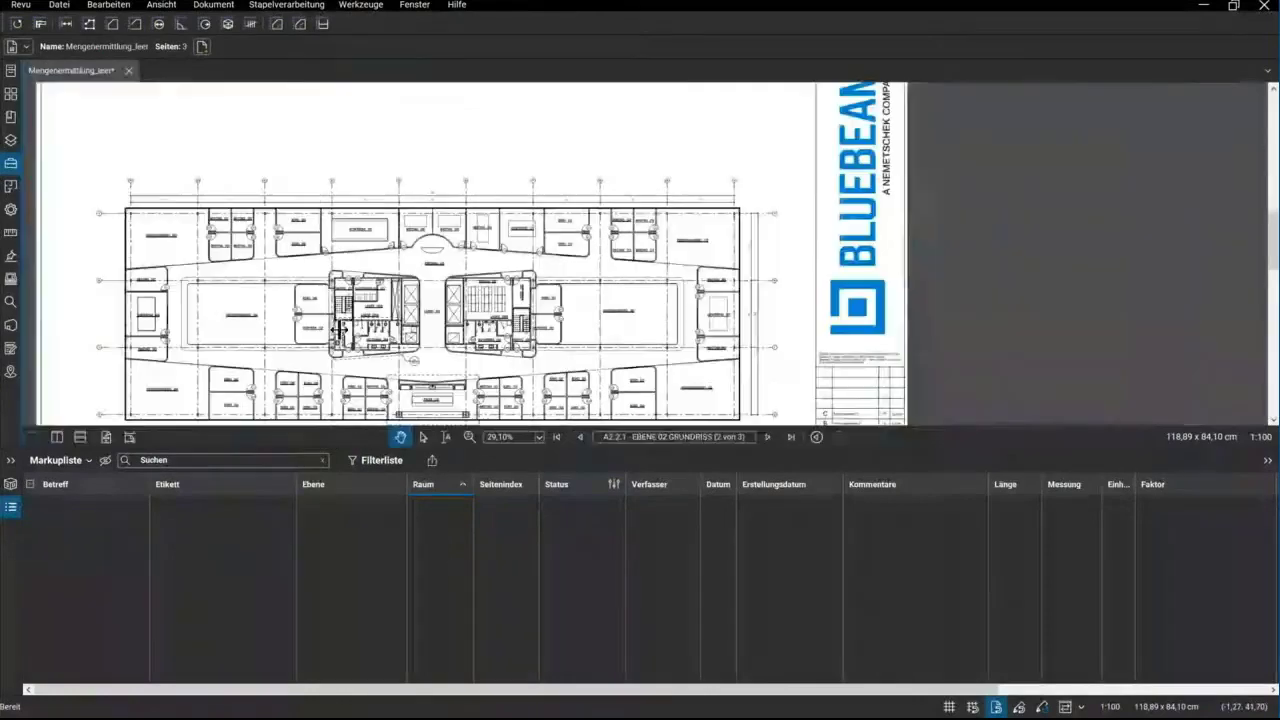
{"action": "scroll", "coordinate": [332, 338], "scroll_direction": "up", "scroll_amount": 5}
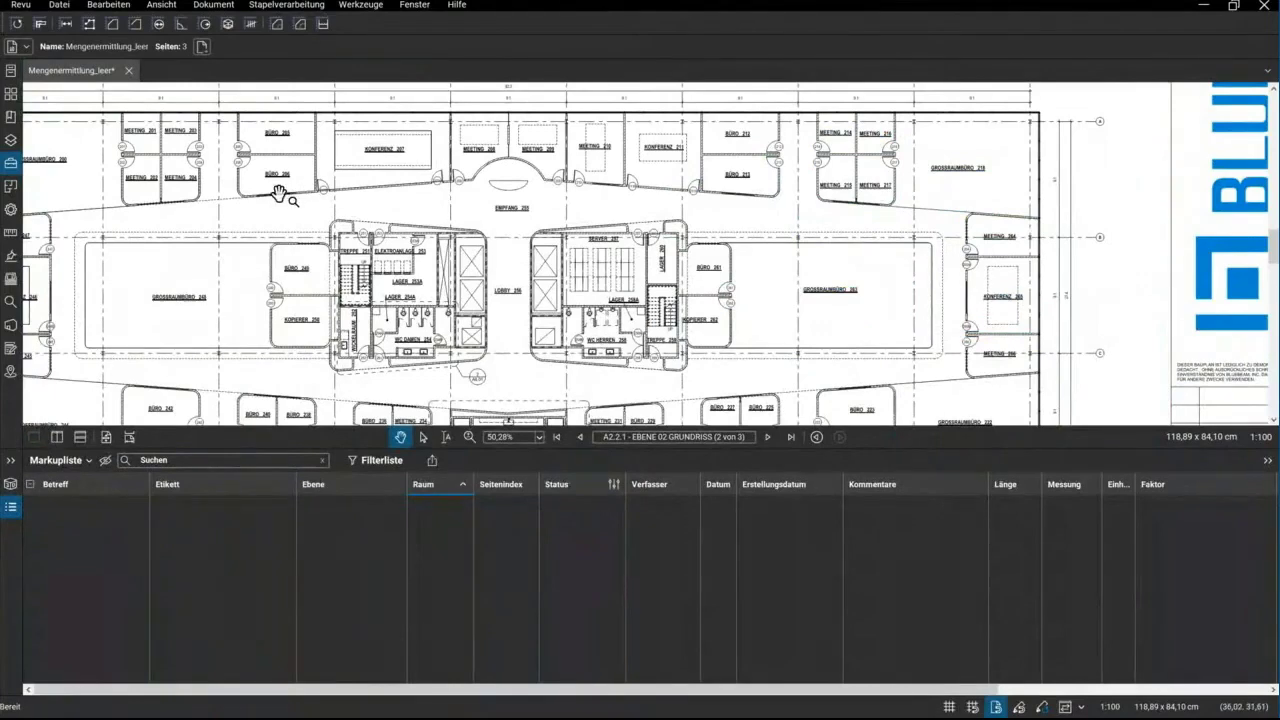
{"action": "left_click_drag", "start_coordinate": [293, 447], "coordinate": [288, 523]}
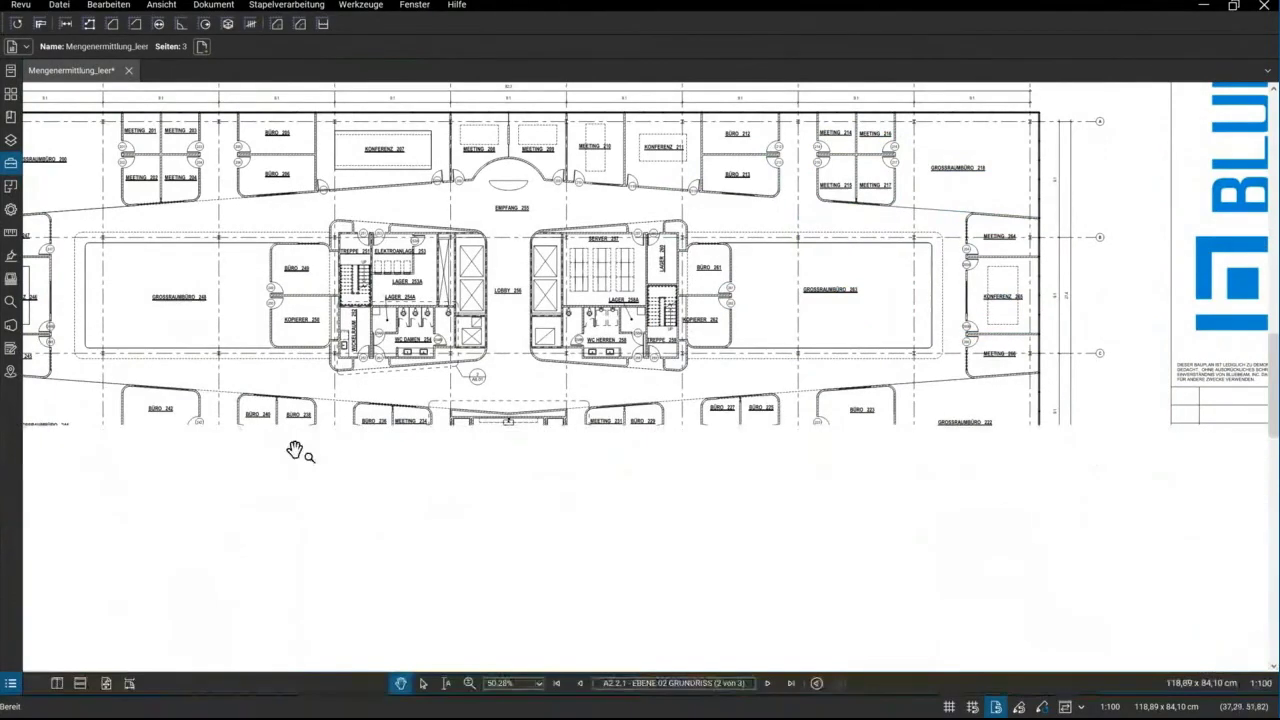
{"action": "left_click_drag", "start_coordinate": [249, 264], "coordinate": [364, 376]}
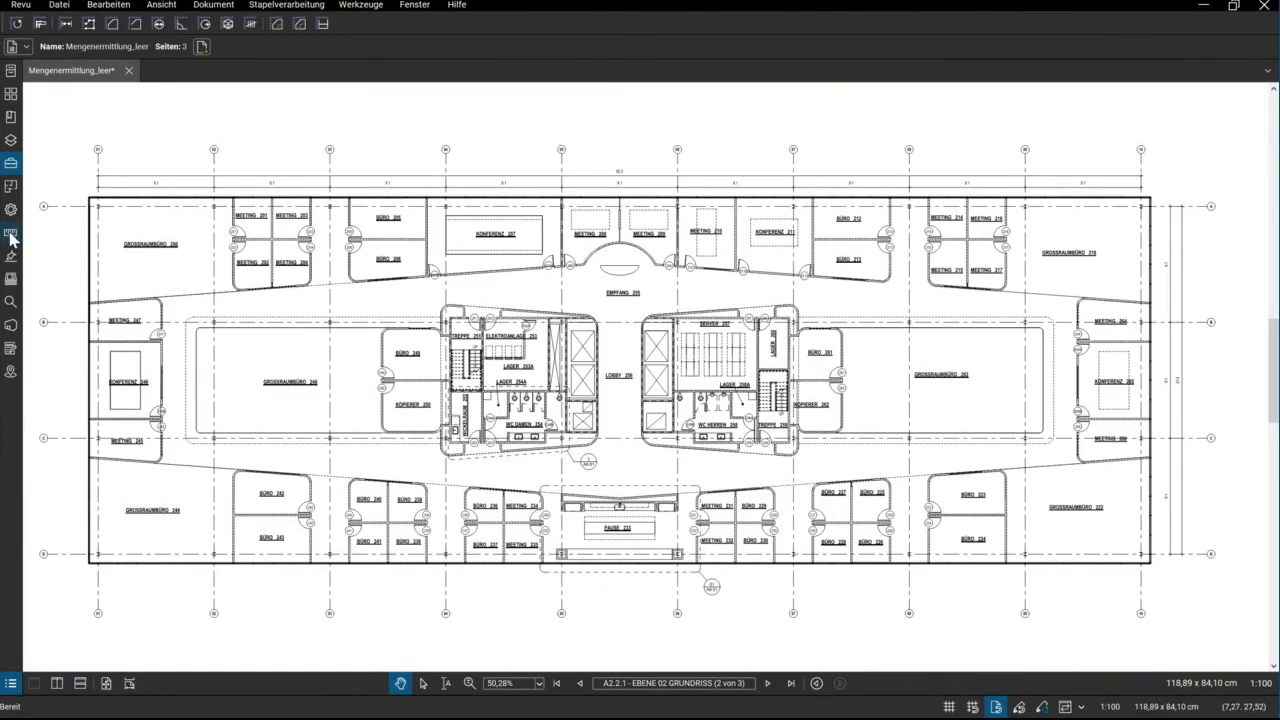
Start page-scale calibration and trace the 9.1 dimension from grid 01 to grid 02
{"action": "left_click", "coordinate": [11, 236]}
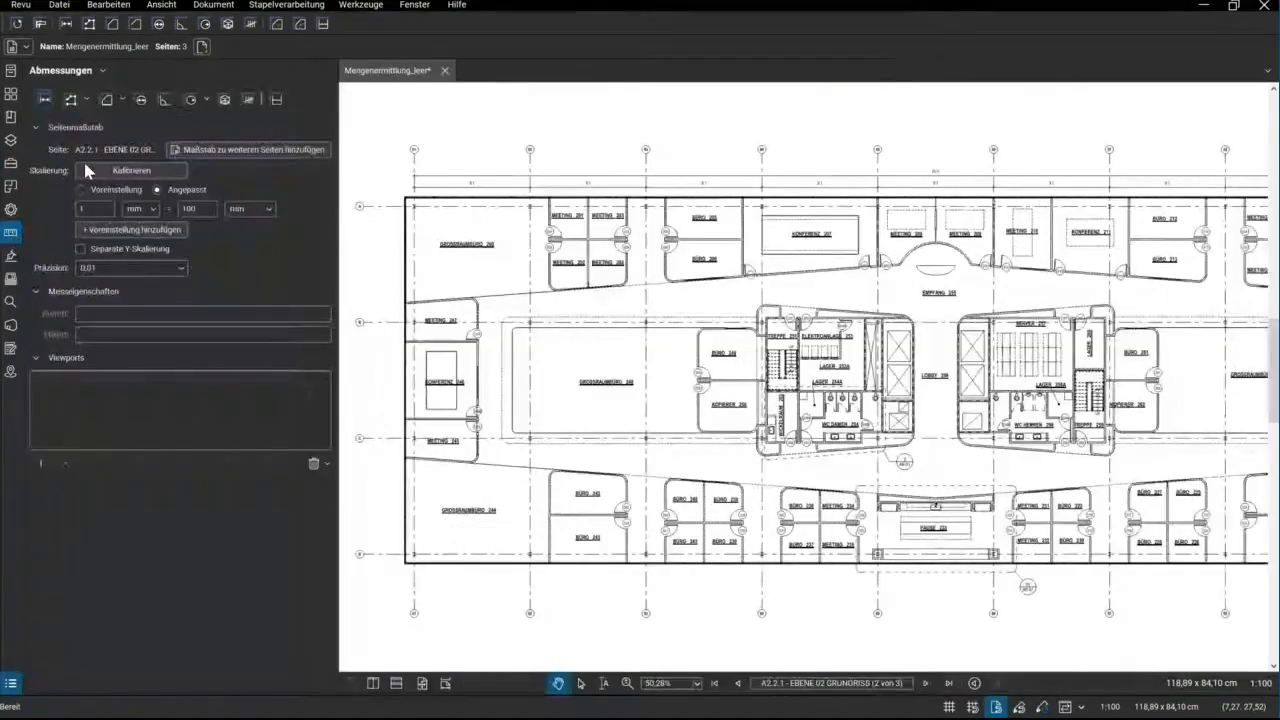
{"action": "left_click", "coordinate": [127, 174]}
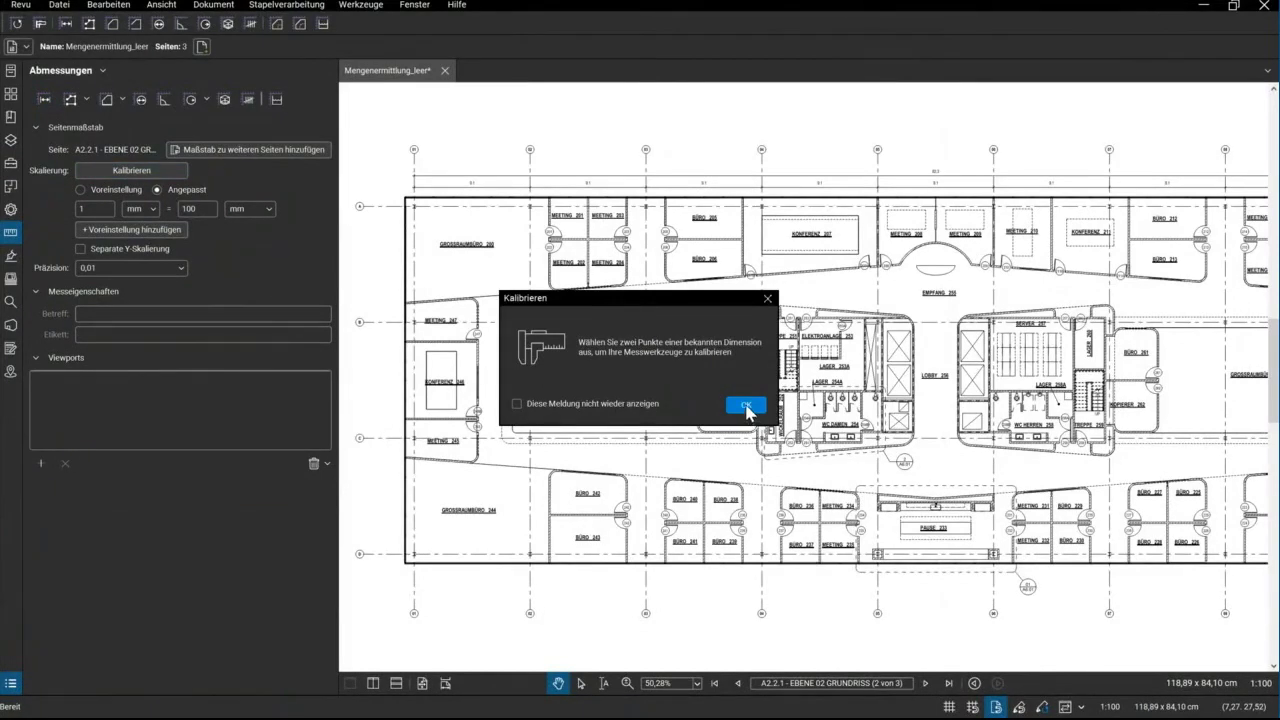
{"action": "left_click", "coordinate": [746, 406]}
{"action": "scroll", "coordinate": [432, 170], "scroll_direction": "up", "scroll_amount": 1}
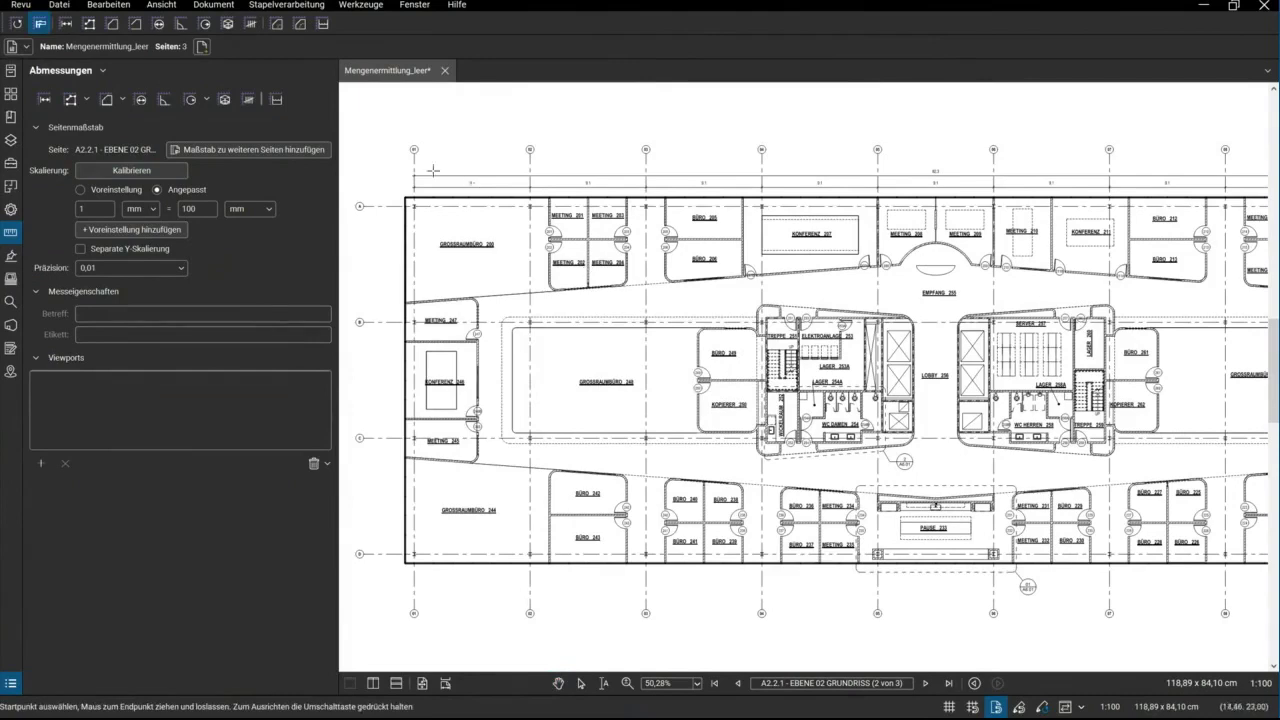
{"action": "scroll", "coordinate": [432, 170], "scroll_direction": "up", "scroll_amount": 2}
{"action": "scroll", "coordinate": [410, 190], "scroll_direction": "up", "scroll_amount": 1}
{"action": "scroll", "coordinate": [380, 210], "scroll_direction": "up", "scroll_amount": 2}
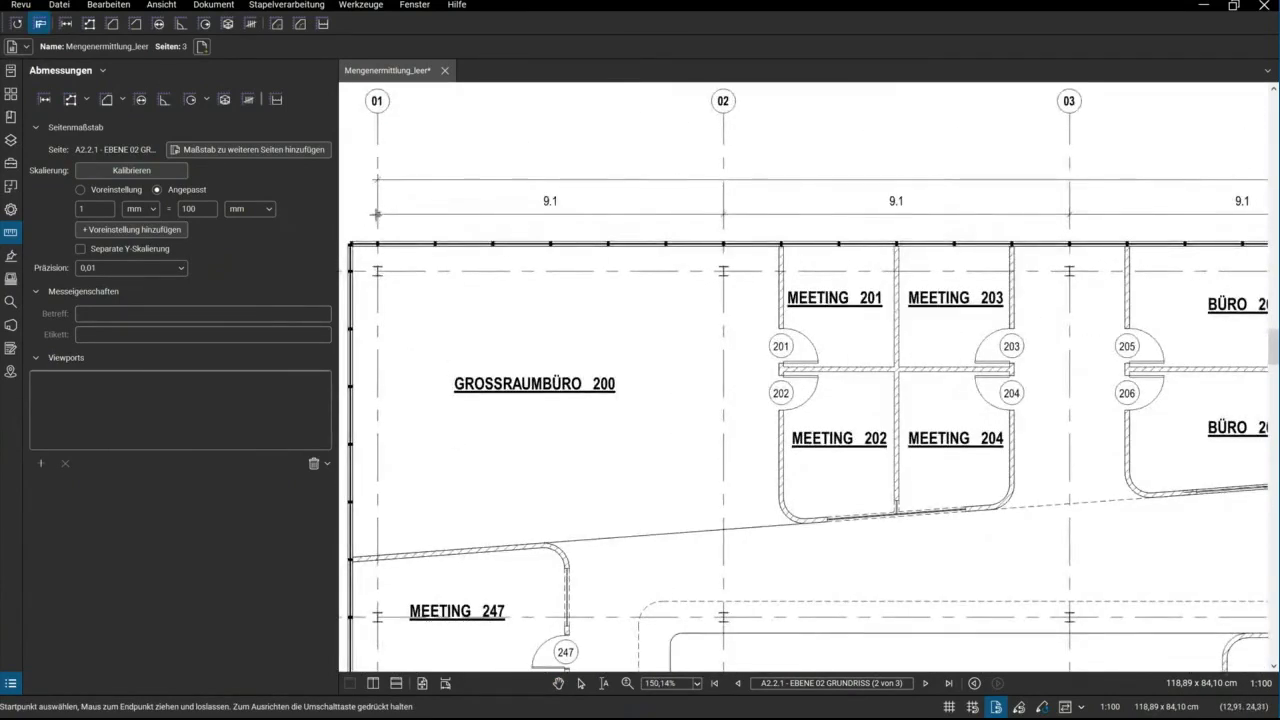
{"action": "left_click_drag", "start_coordinate": [376, 214], "coordinate": [723, 214]}
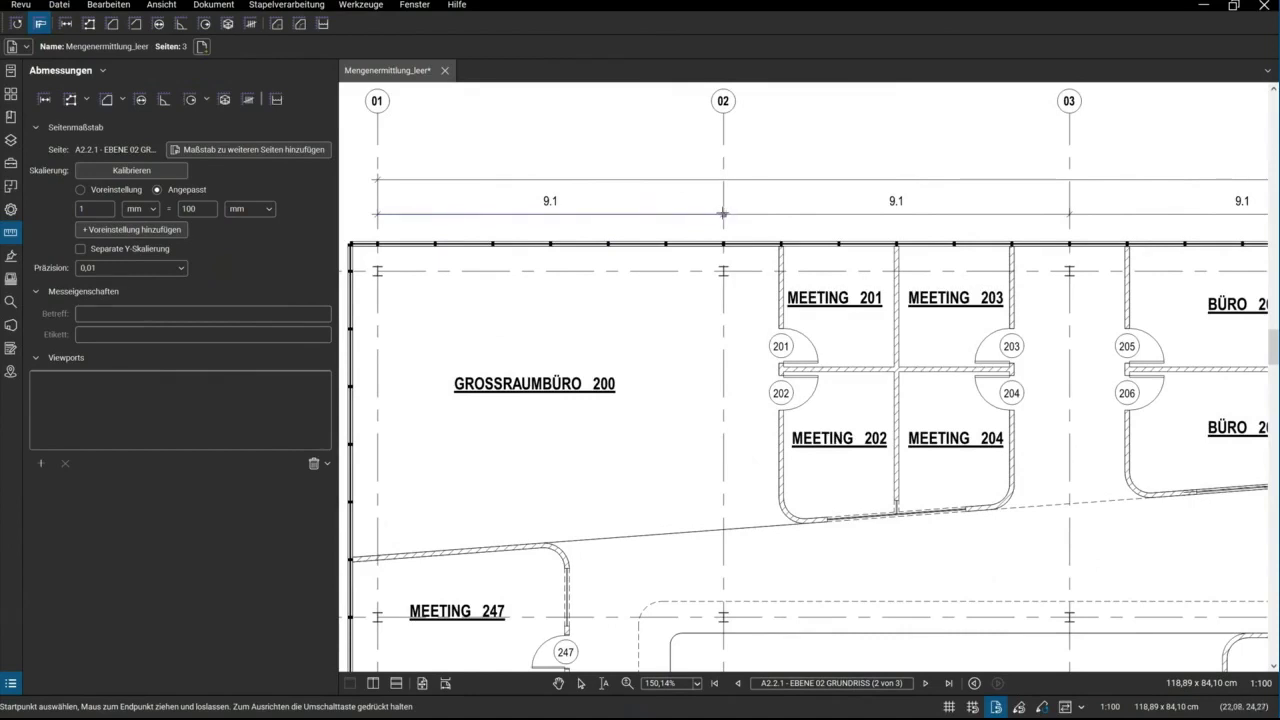
{"action": "left_click", "coordinate": [723, 214]}
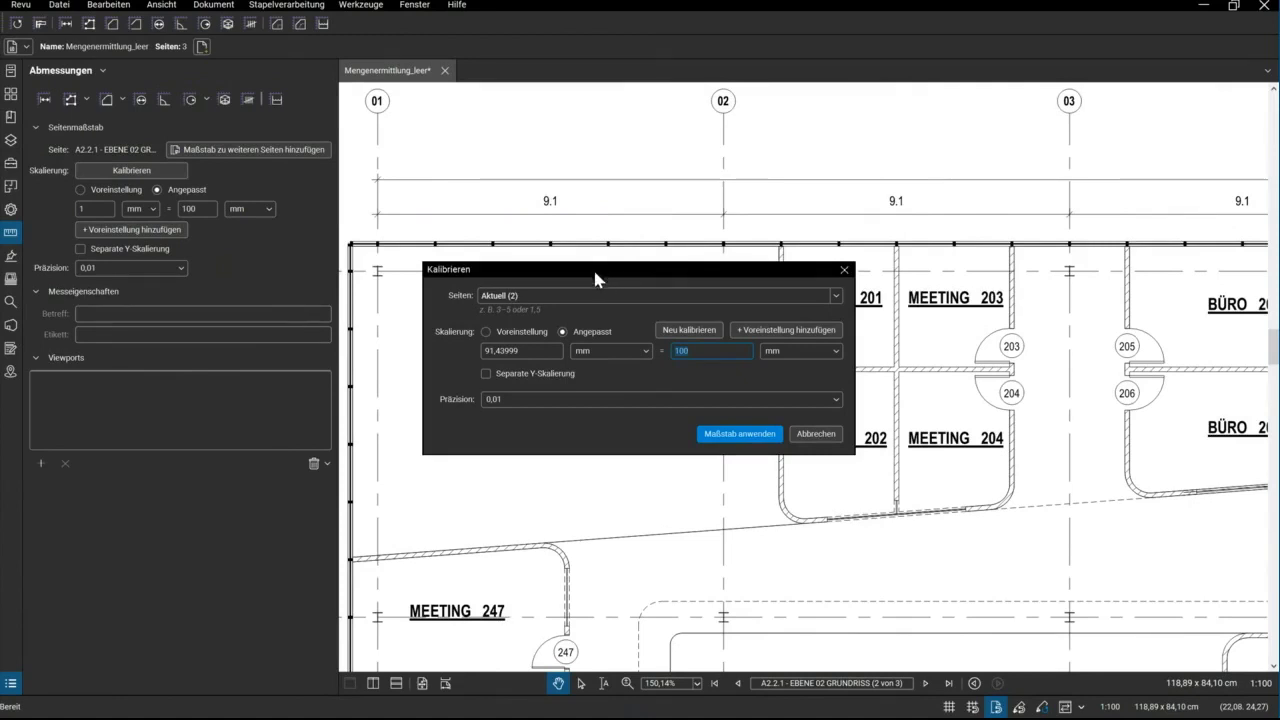
Calibrate page 2 so the traced 91,43999 mm equals 9,1 m
{"action": "double_click", "coordinate": [694, 352]}
{"action": "type", "text": "9,1"}
{"action": "left_click", "coordinate": [826, 351]}
{"action": "left_click", "coordinate": [789, 495]}
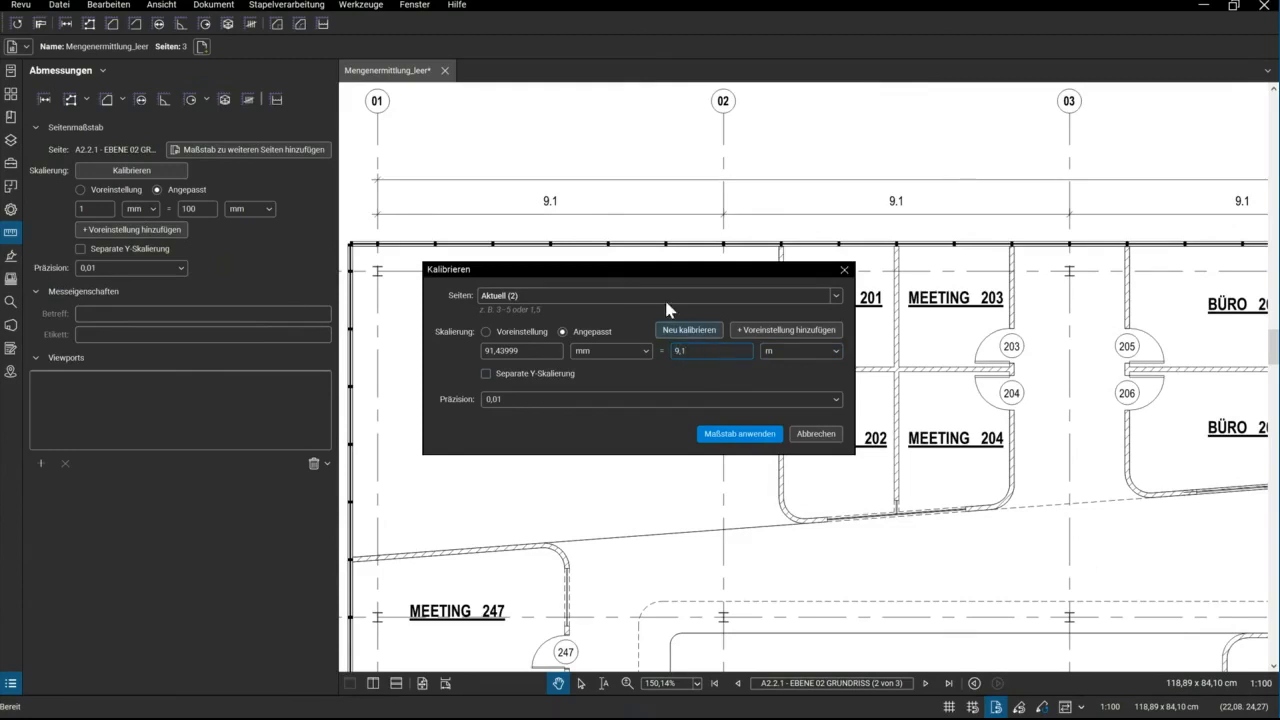
{"action": "left_click", "coordinate": [739, 436]}
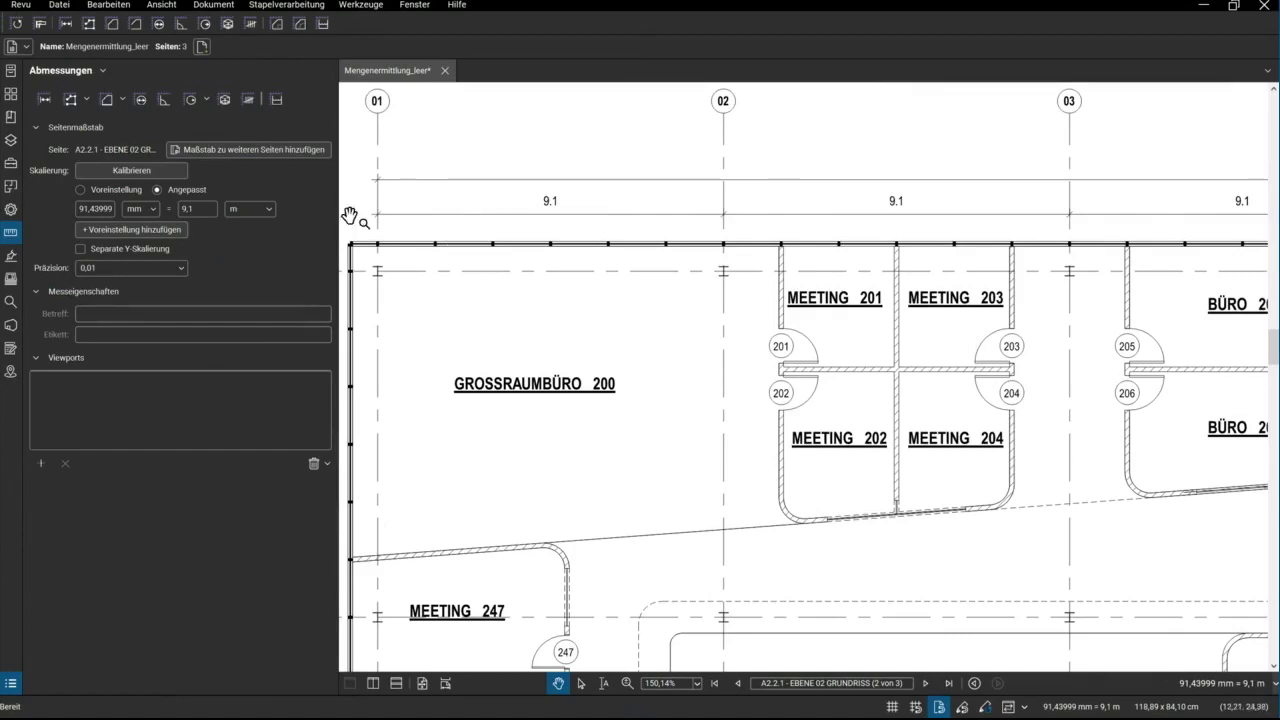
Select the Länge length measurement tool
{"action": "scroll", "coordinate": [604, 302], "scroll_direction": "down", "scroll_amount": 1}
{"action": "scroll", "coordinate": [651, 294], "scroll_direction": "up", "scroll_amount": 2}
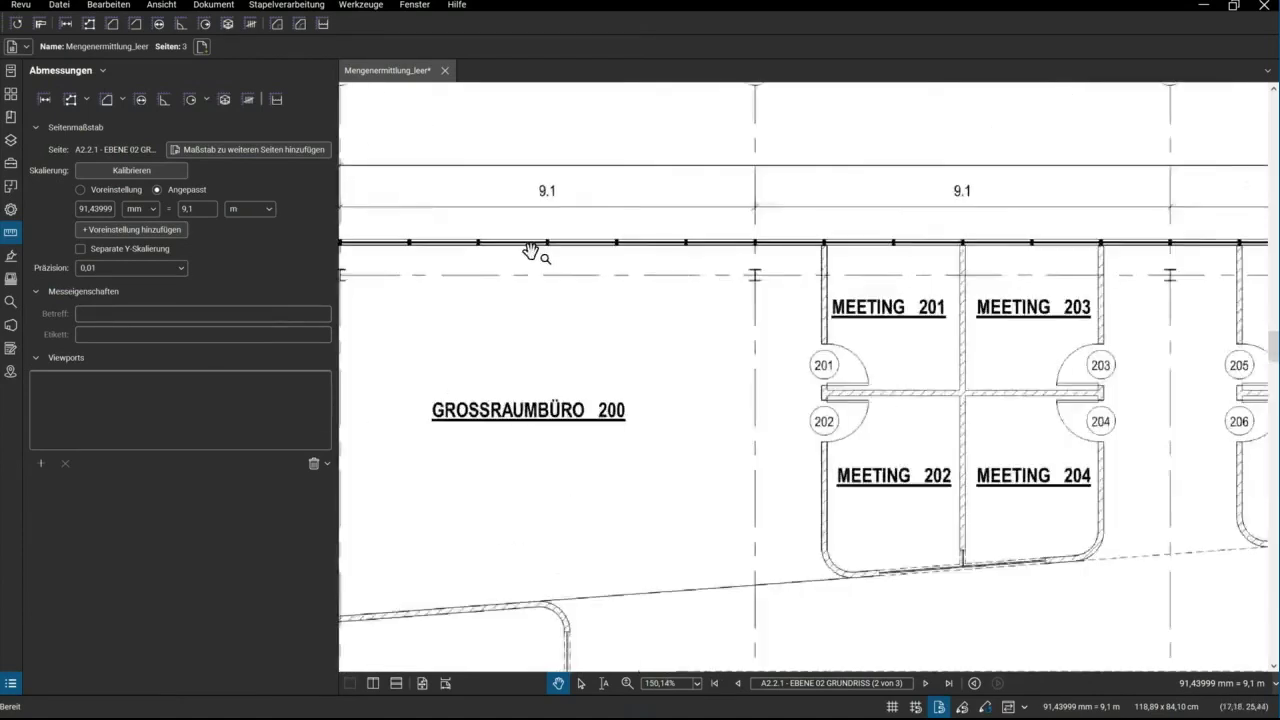
{"action": "scroll", "coordinate": [463, 163], "scroll_direction": "down", "scroll_amount": 1}
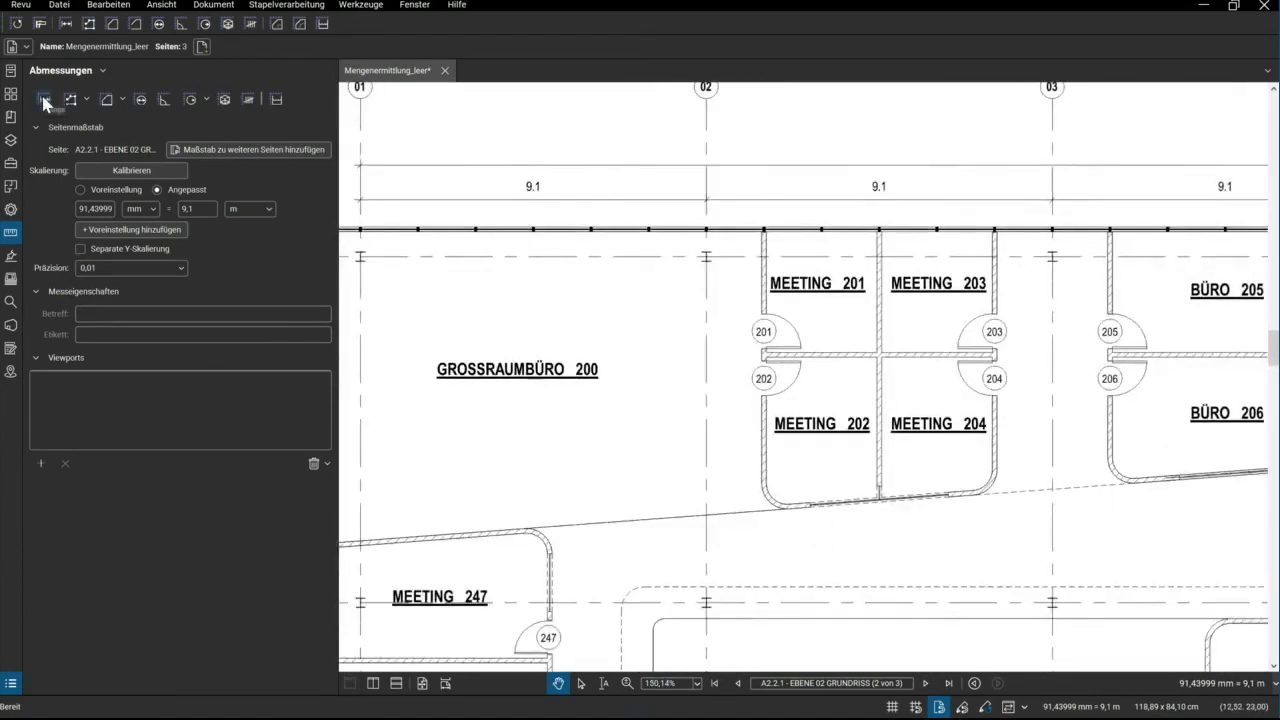
{"action": "left_click", "coordinate": [44, 100]}
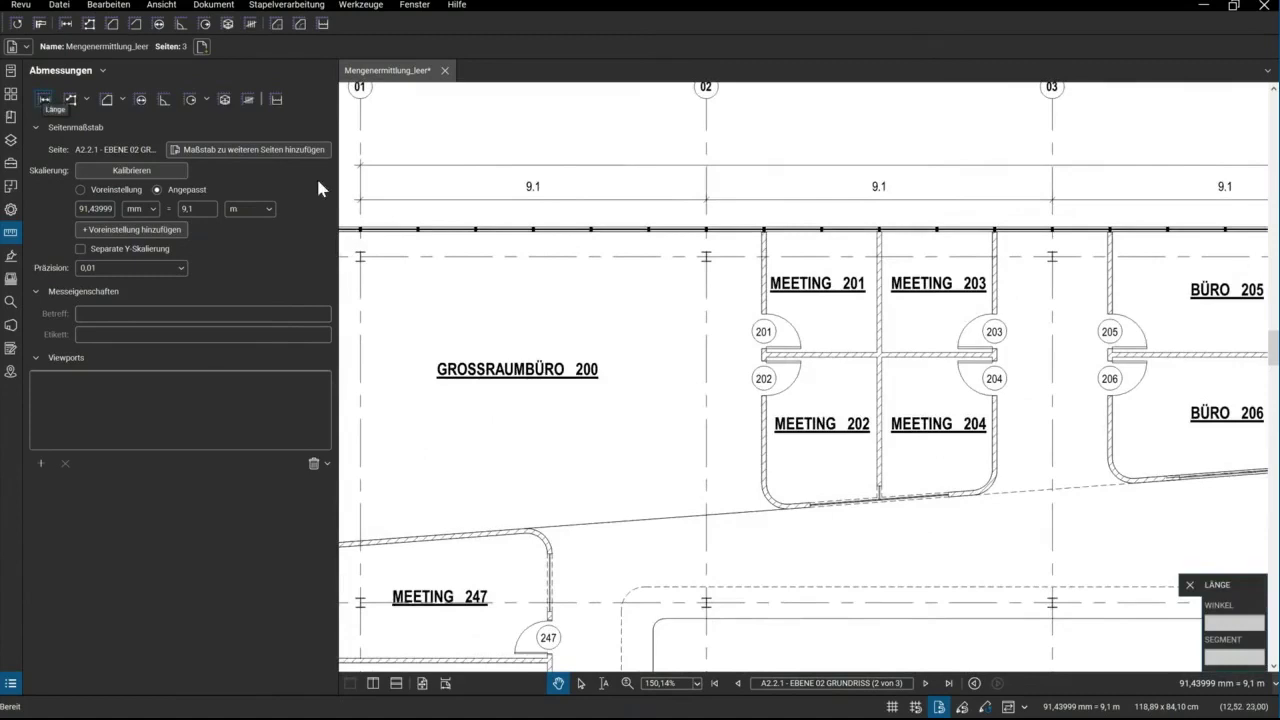
Measure from grid axis 02 to axis 03, confirming it reads 9,10 m
{"action": "left_click", "coordinate": [706, 200]}
{"action": "left_click", "coordinate": [1052, 200]}
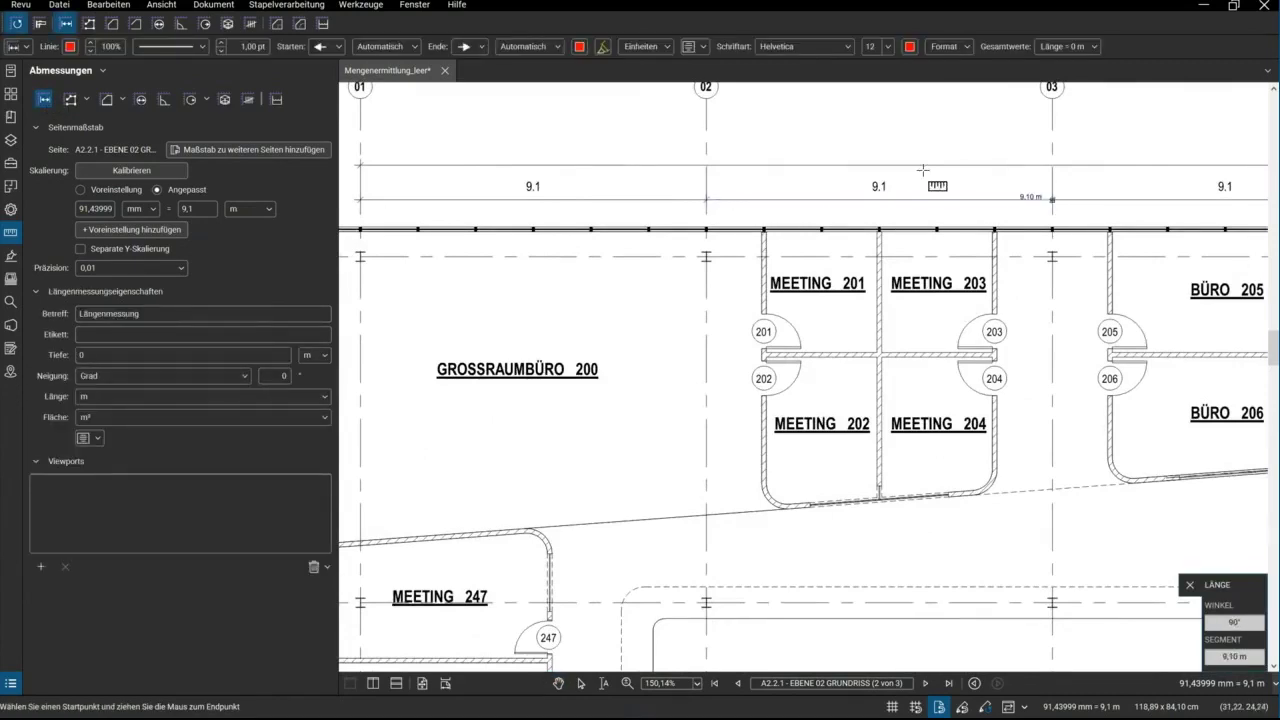
{"action": "scroll", "coordinate": [882, 179], "scroll_direction": "up", "scroll_amount": 2}
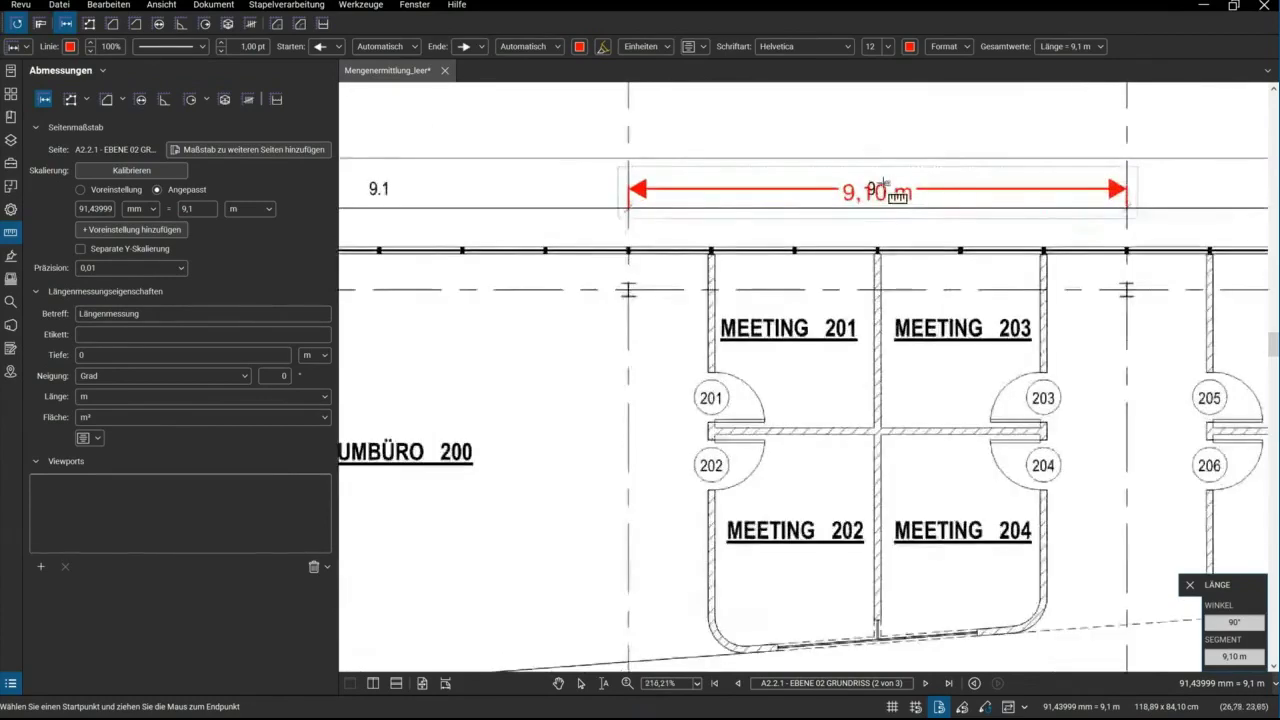
{"action": "scroll", "coordinate": [884, 183], "scroll_direction": "down", "scroll_amount": 5}
{"action": "scroll", "coordinate": [973, 372], "scroll_direction": "up", "scroll_amount": 1}
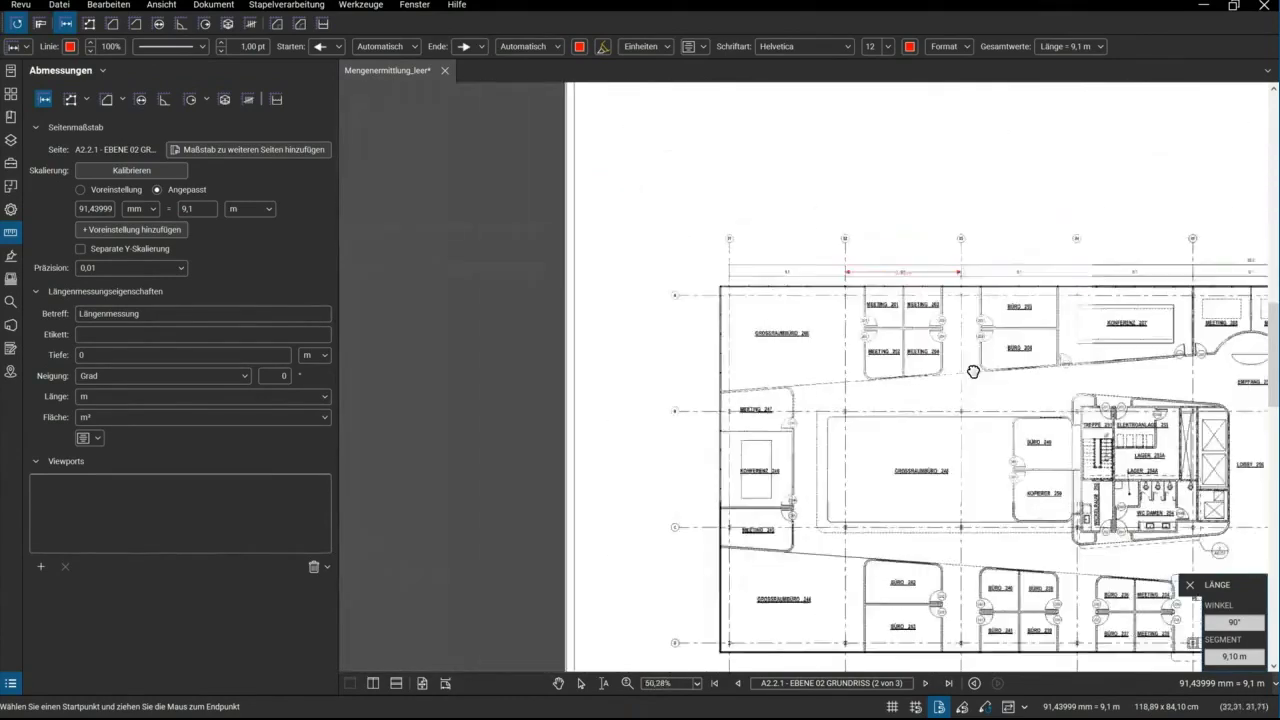
{"action": "middle_click_drag", "start_coordinate": [973, 372], "coordinate": [625, 307]}
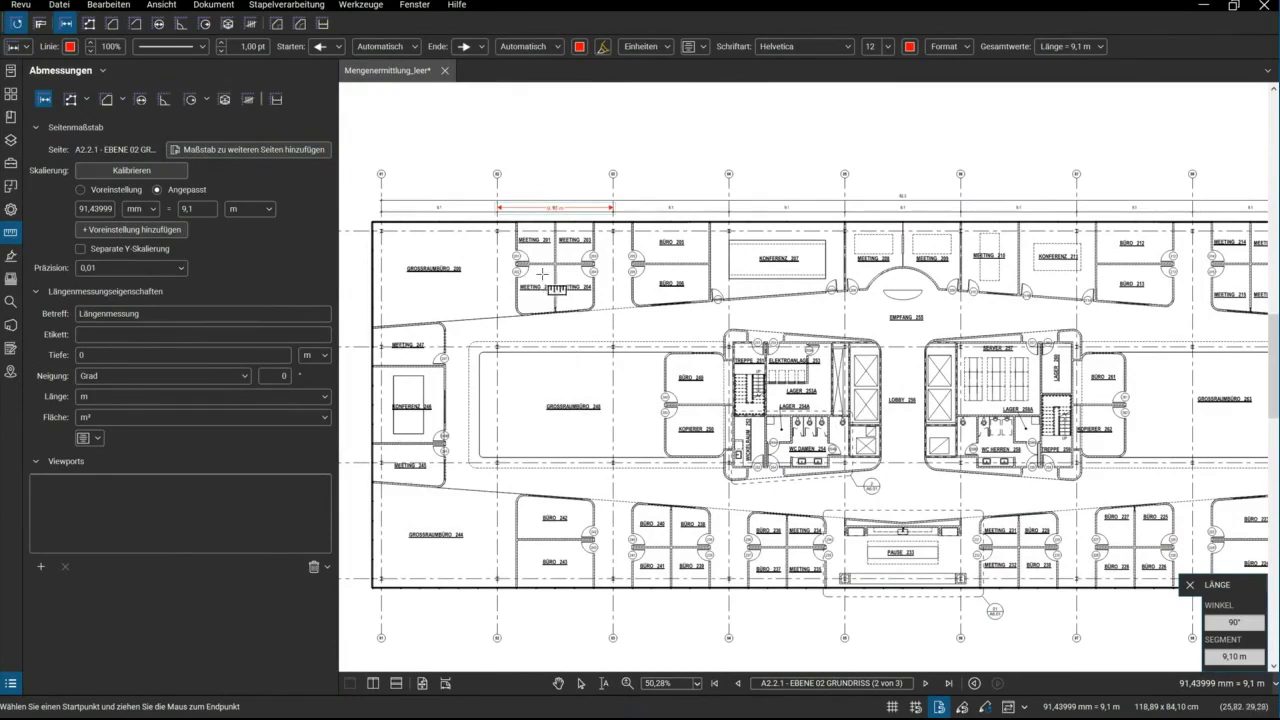
Draw a Bodenbelag Parkett area rectangle over Büro 205, measuring 18,81 m²
{"action": "left_click", "coordinate": [11, 165]}
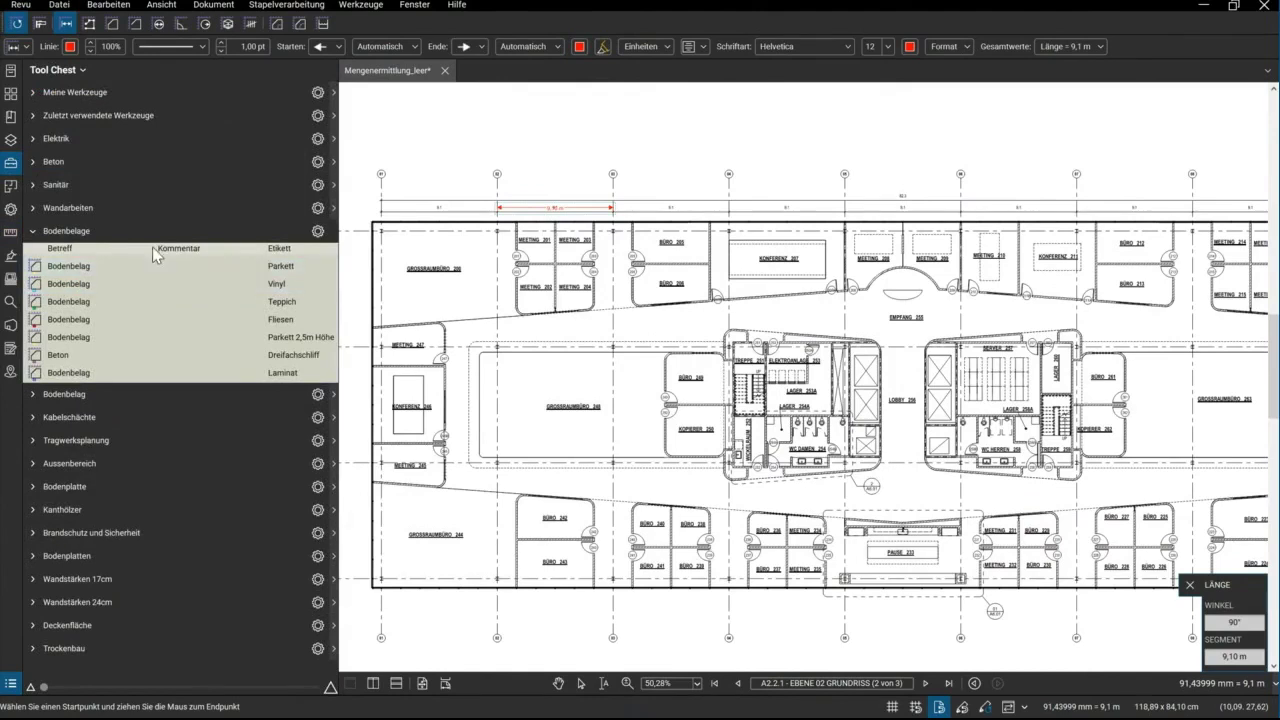
{"action": "left_click", "coordinate": [64, 268]}
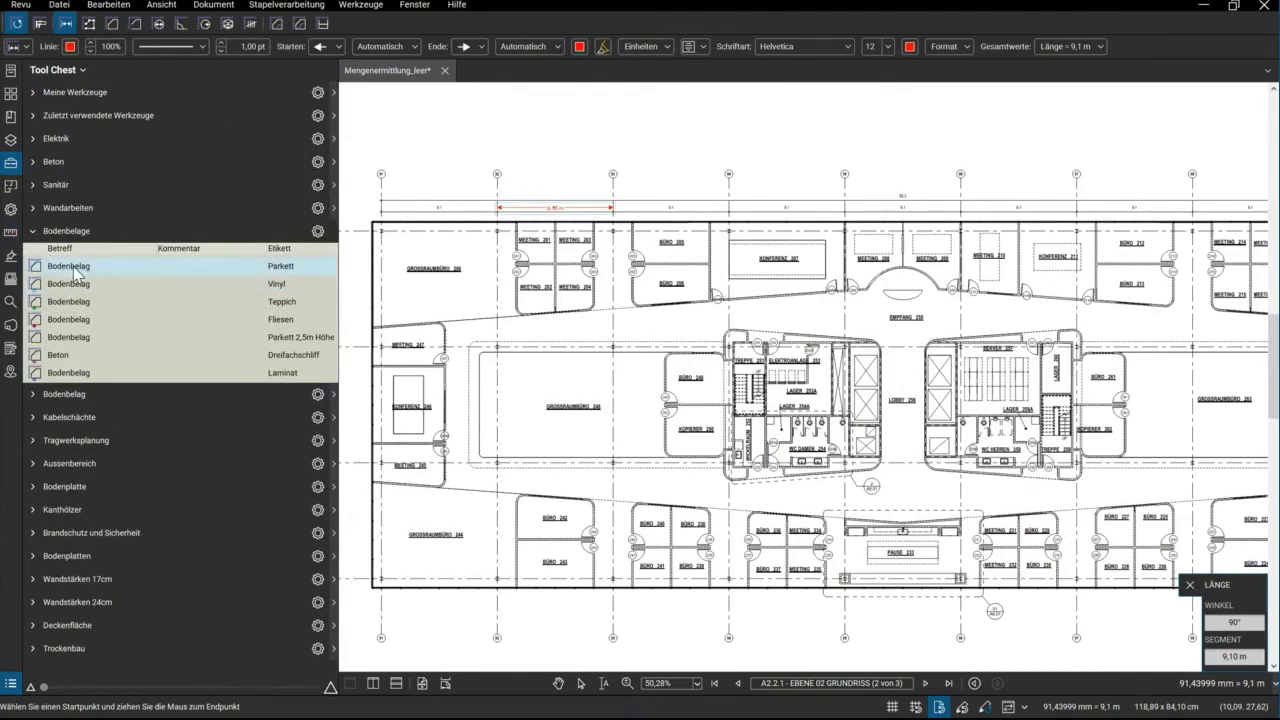
{"action": "left_click", "coordinate": [302, 278]}
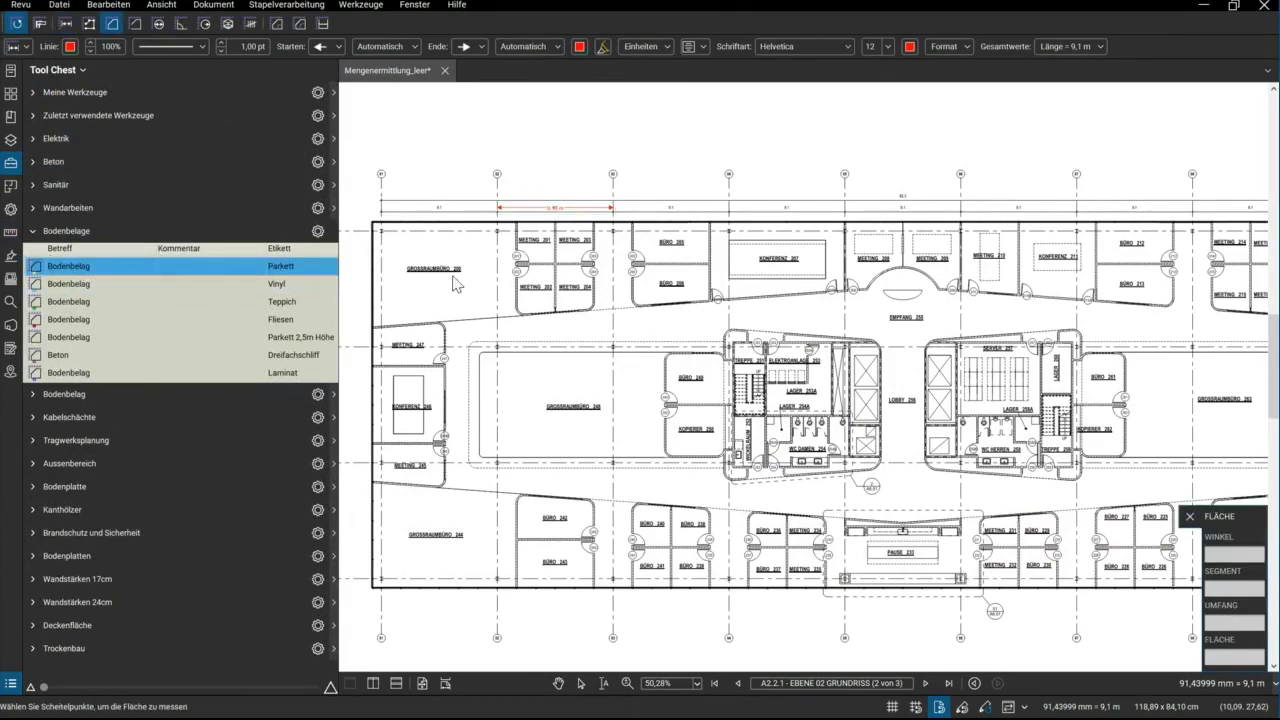
{"action": "scroll", "coordinate": [656, 232], "scroll_direction": "up", "scroll_amount": 2}
{"action": "scroll", "coordinate": [597, 223], "scroll_direction": "up", "scroll_amount": 4}
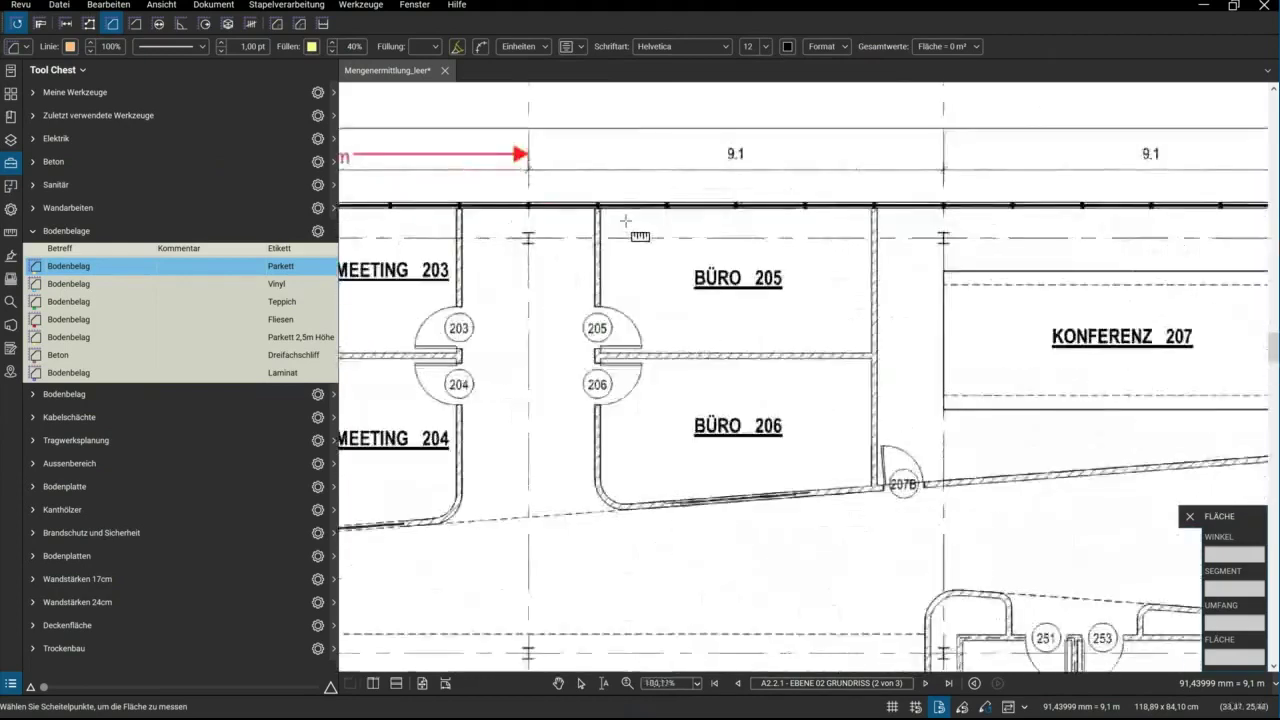
{"action": "scroll", "coordinate": [597, 223], "scroll_direction": "up", "scroll_amount": 2}
{"action": "left_click_drag", "start_coordinate": [678, 259], "coordinate": [918, 379]}
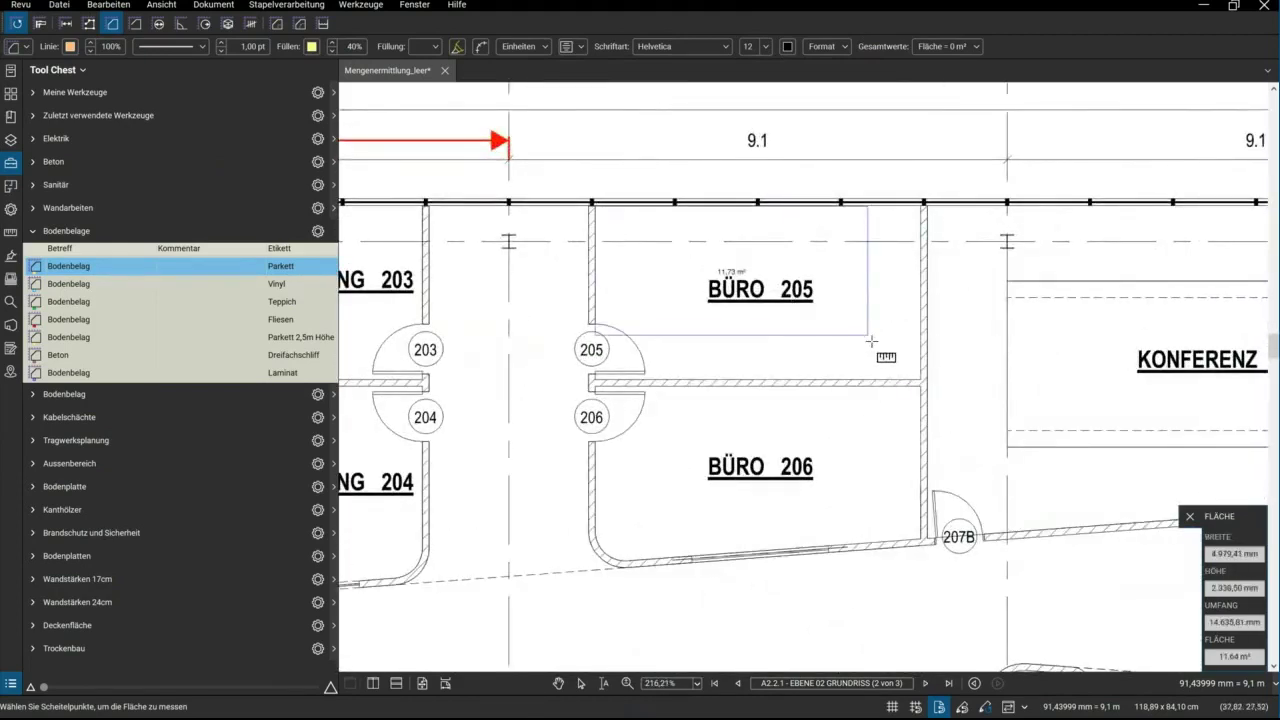
{"action": "left_click", "coordinate": [918, 379]}
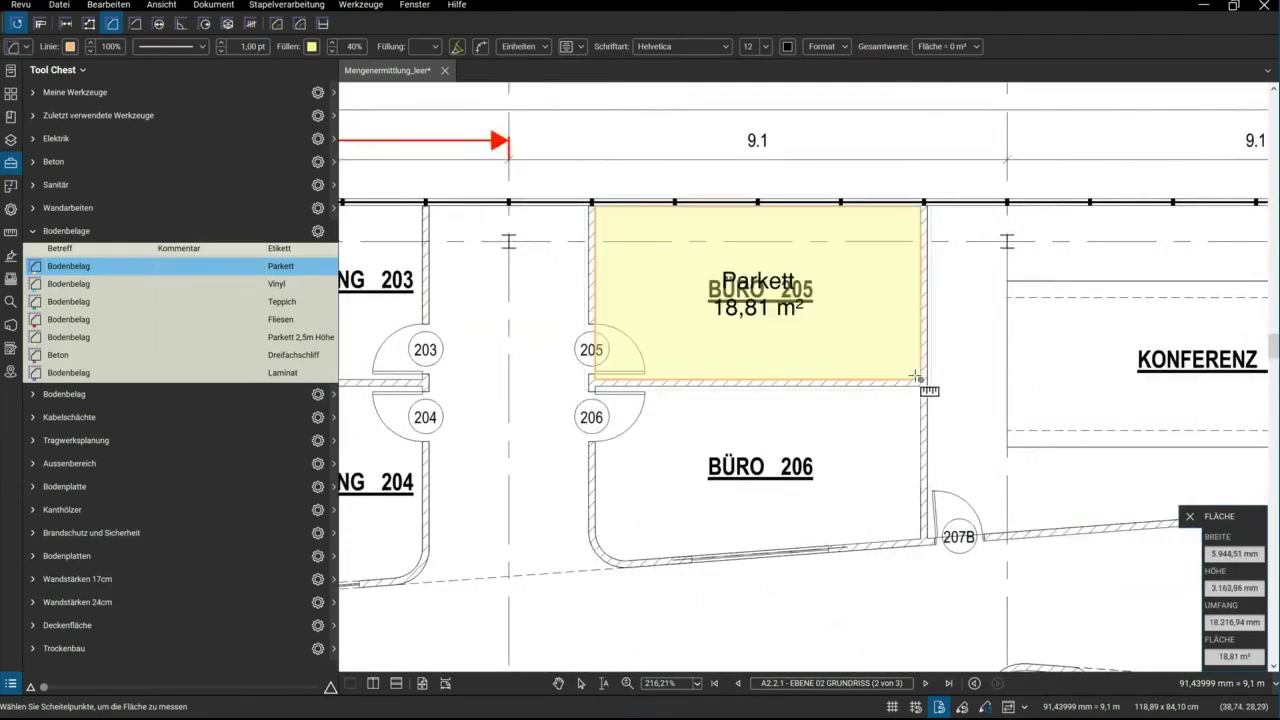
{"action": "scroll", "coordinate": [589, 362], "scroll_direction": "down", "scroll_amount": 2}
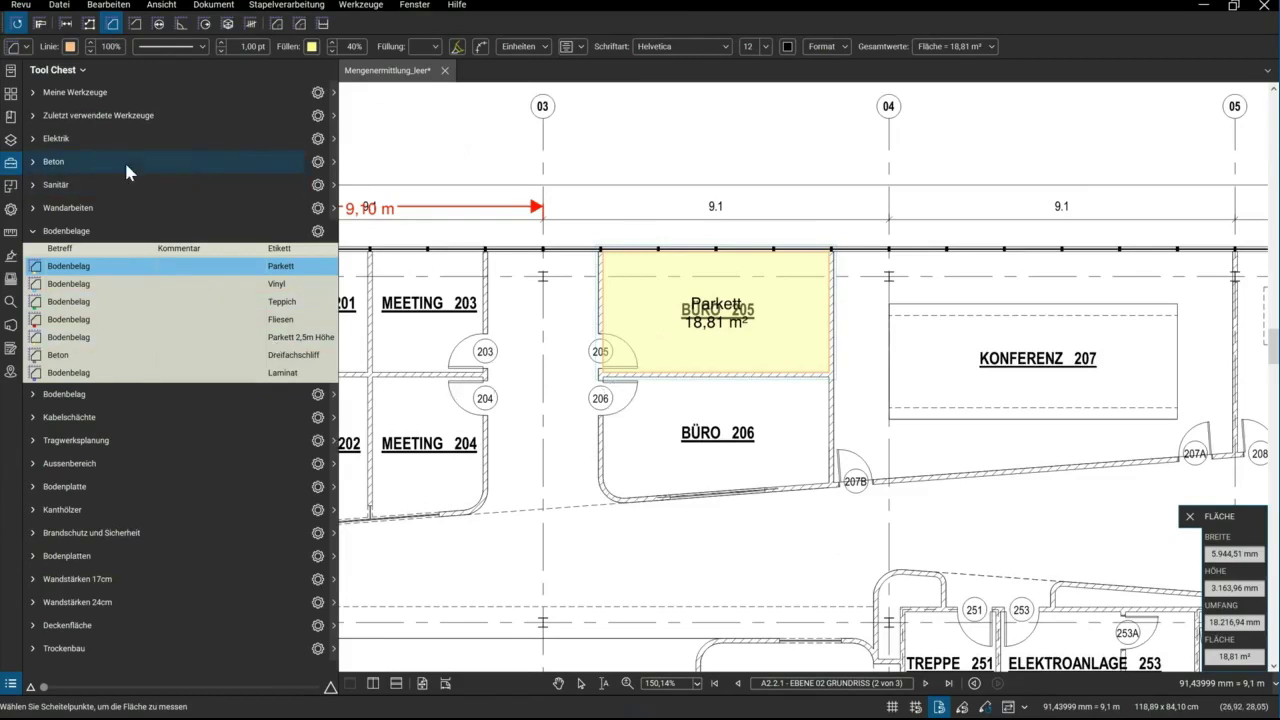
Draw a Dynamic Fill boundary line across the doorway of Büro 206
{"action": "left_click", "coordinate": [323, 27]}
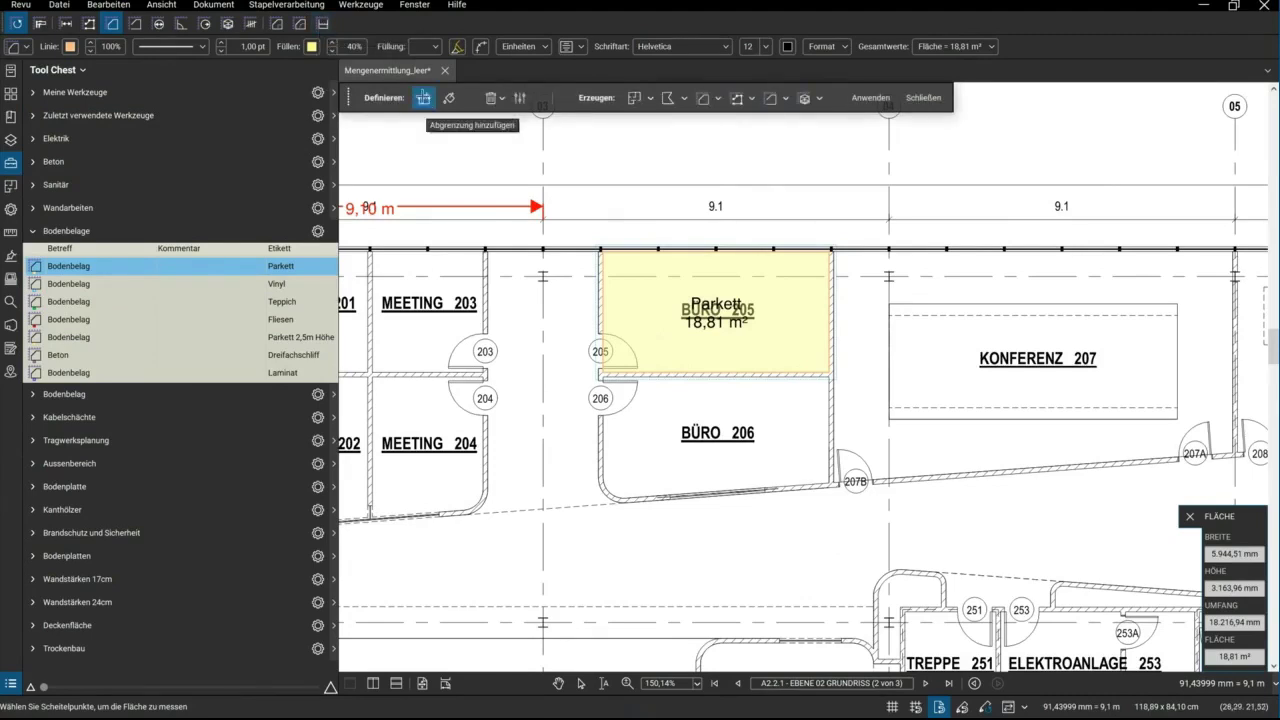
{"action": "left_click", "coordinate": [424, 98]}
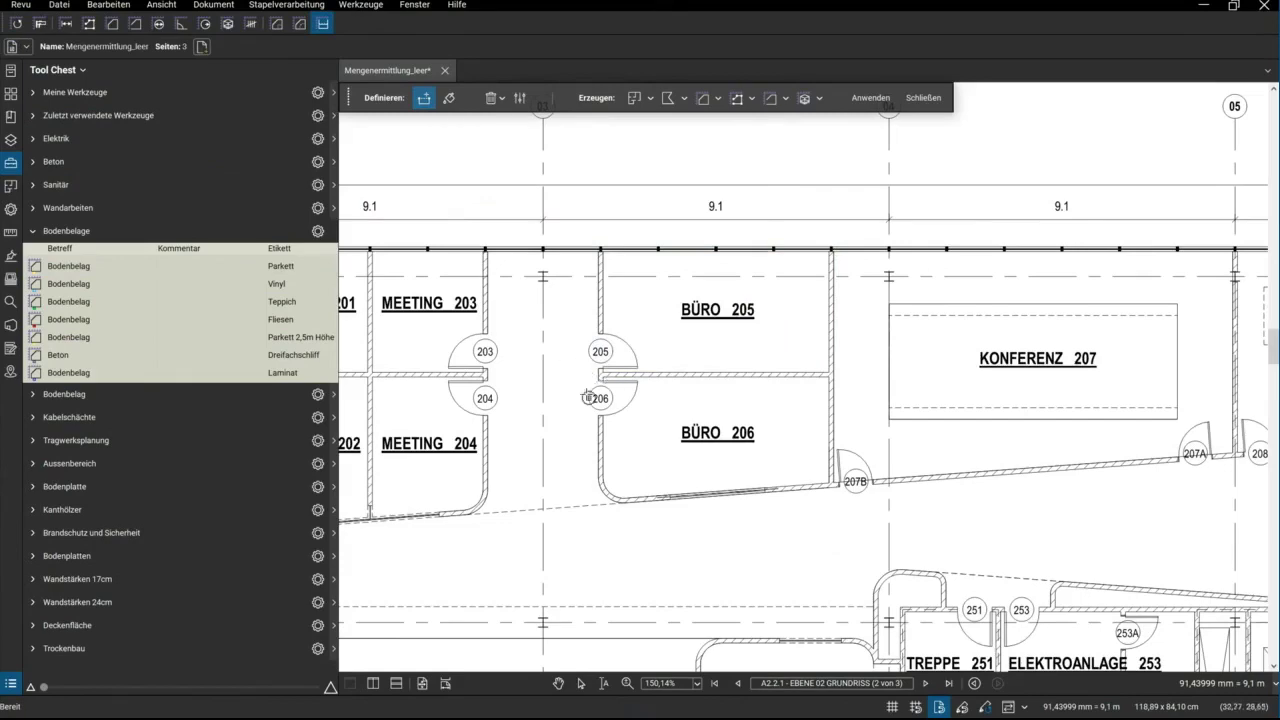
{"action": "scroll", "coordinate": [590, 388], "scroll_direction": "up", "scroll_amount": 3}
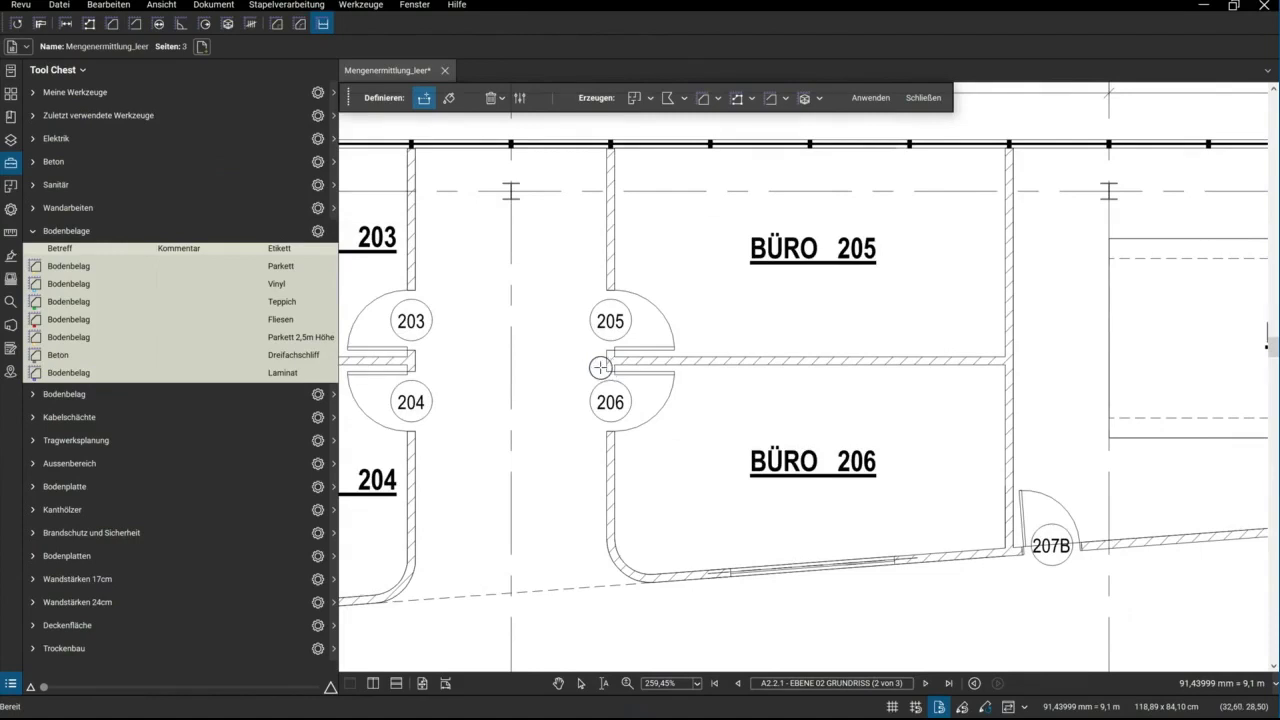
{"action": "left_click", "coordinate": [601, 367]}
{"action": "double_click", "coordinate": [601, 448]}
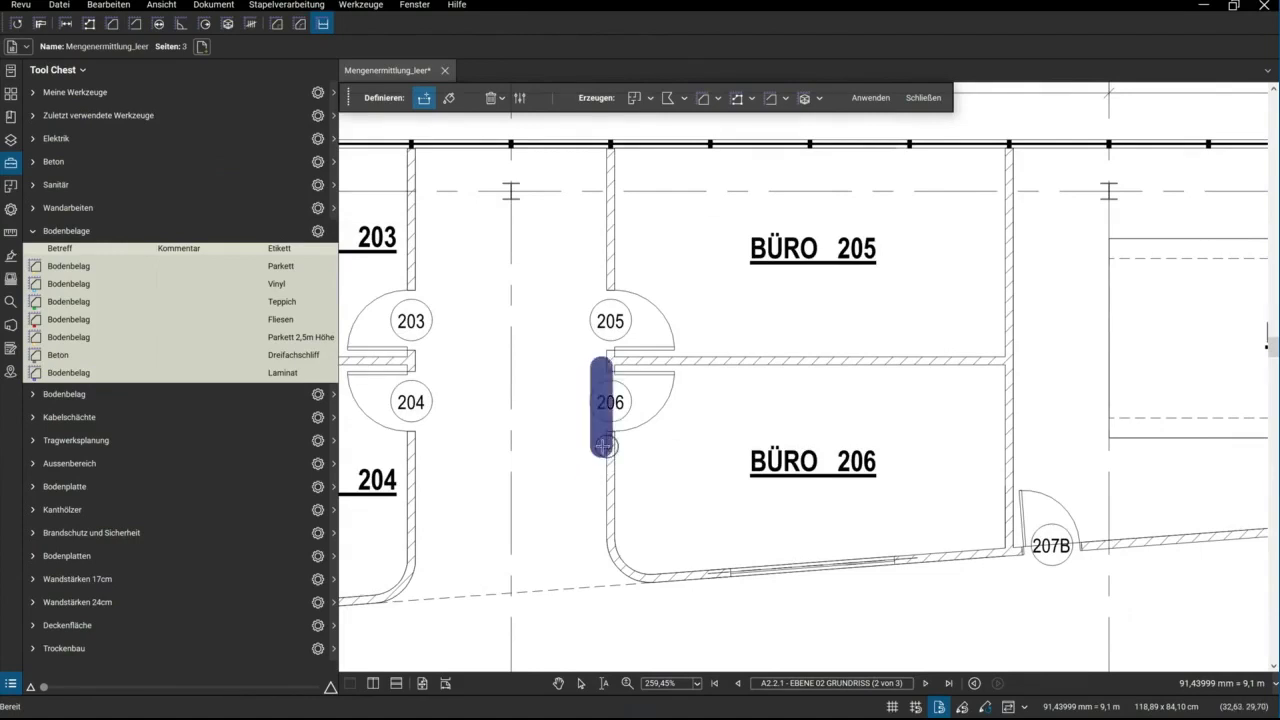
Draw a second boundary line along the sloped lower wall toward Meeting 208
{"action": "scroll", "coordinate": [601, 448], "scroll_direction": "down", "scroll_amount": 5}
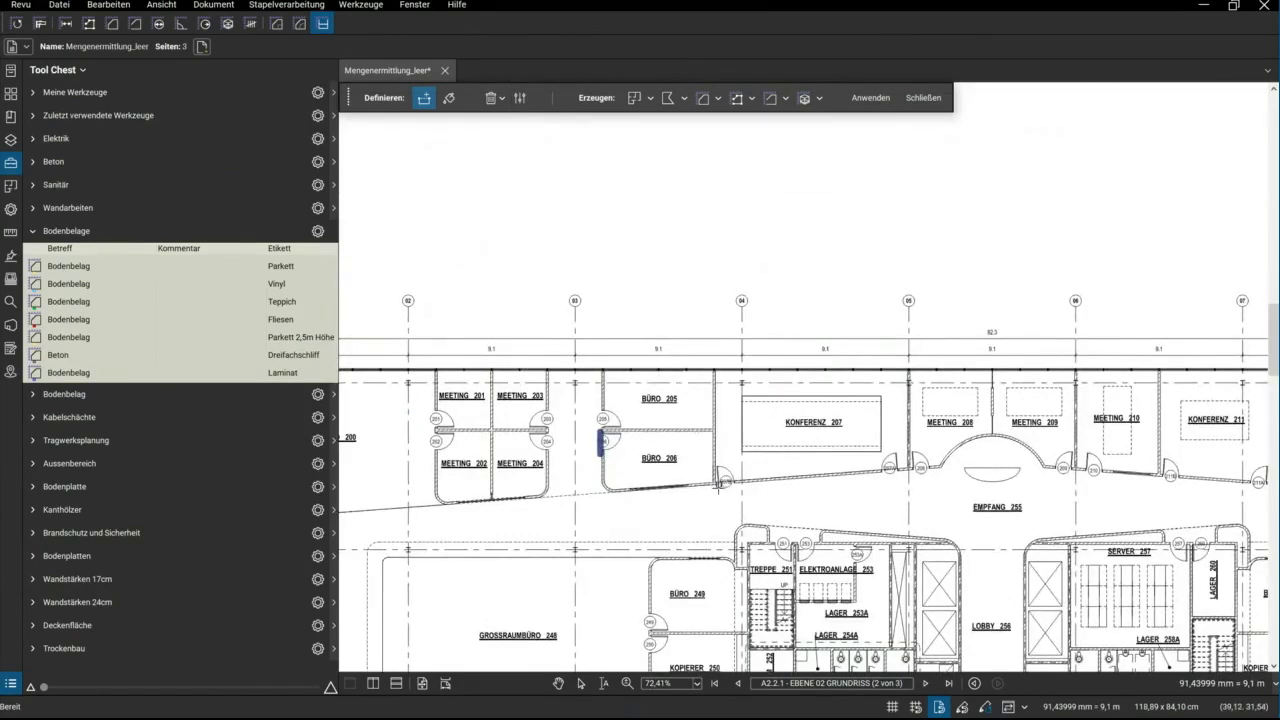
{"action": "left_click", "coordinate": [719, 484]}
{"action": "left_click", "coordinate": [937, 467]}
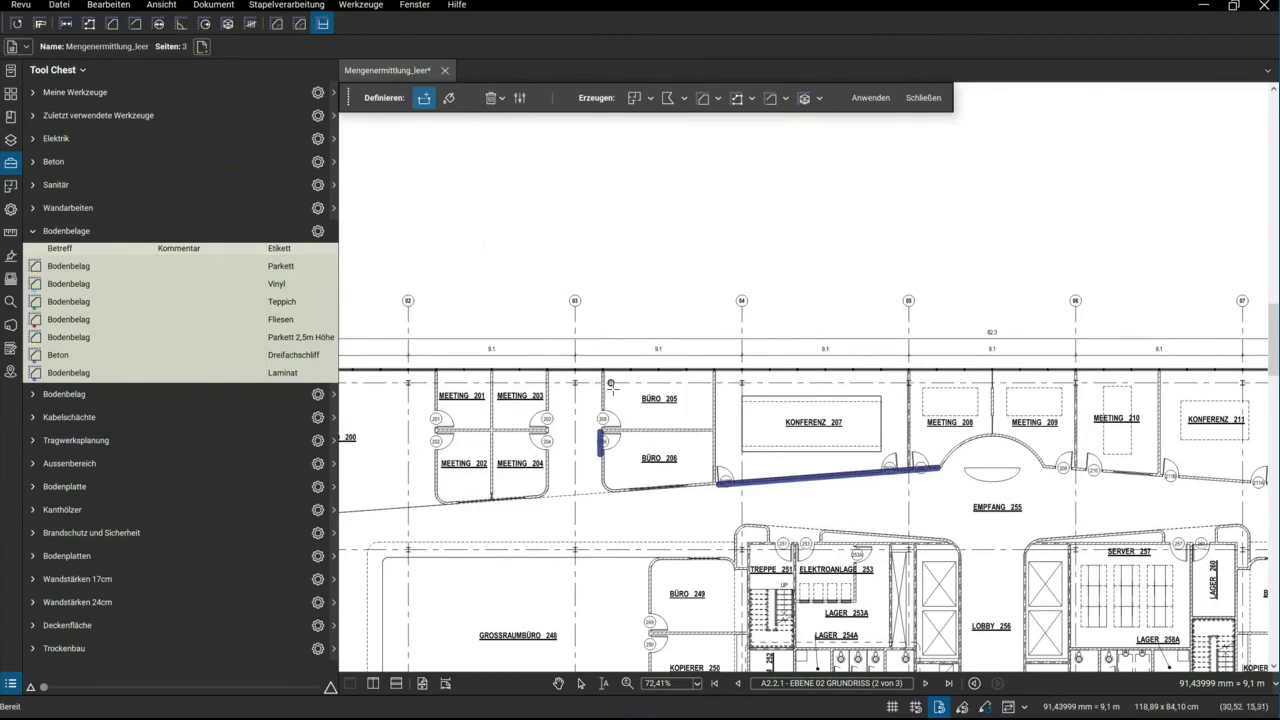
{"action": "left_click", "coordinate": [449, 98]}
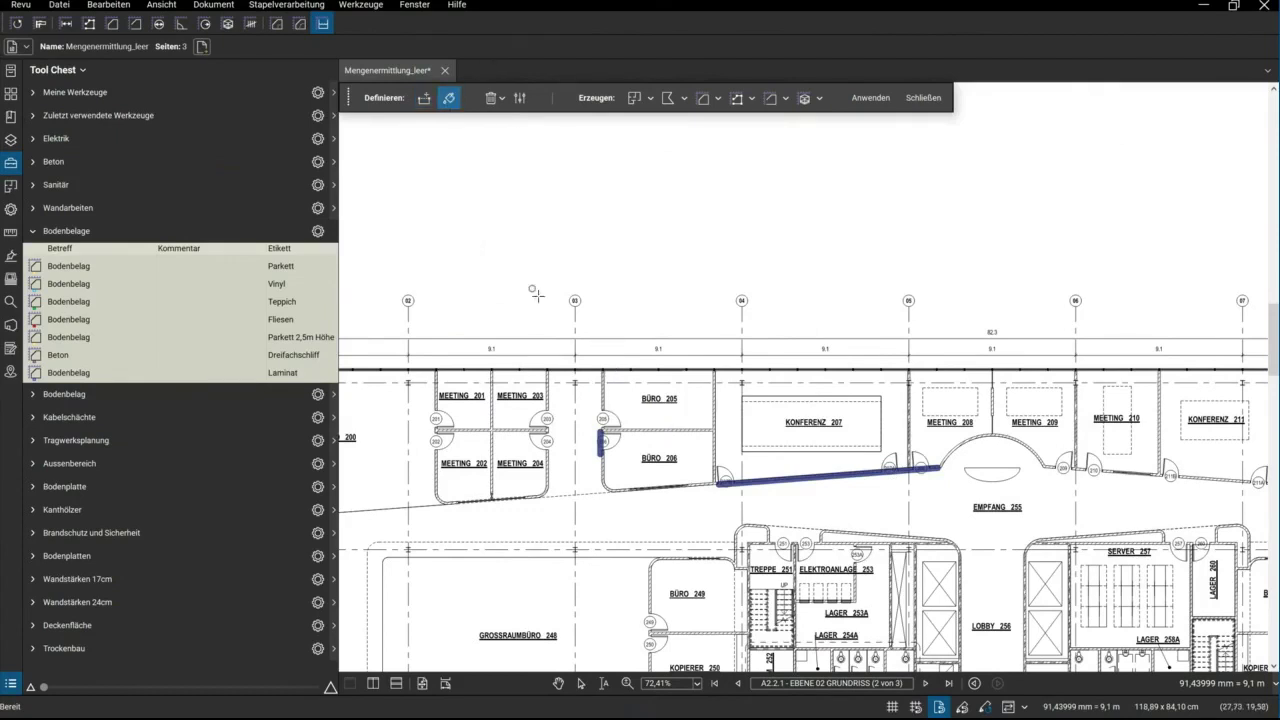
Flood Büro 206, Konferenz 207 and Meeting 208 green with the Dynamic Fill brush
{"action": "mouse_move", "coordinate": [667, 447]}
{"action": "left_mouse_down"}
{"action": "mouse_move", "coordinate": [629, 458]}
{"action": "mouse_move", "coordinate": [606, 441]}
{"action": "left_mouse_up"}
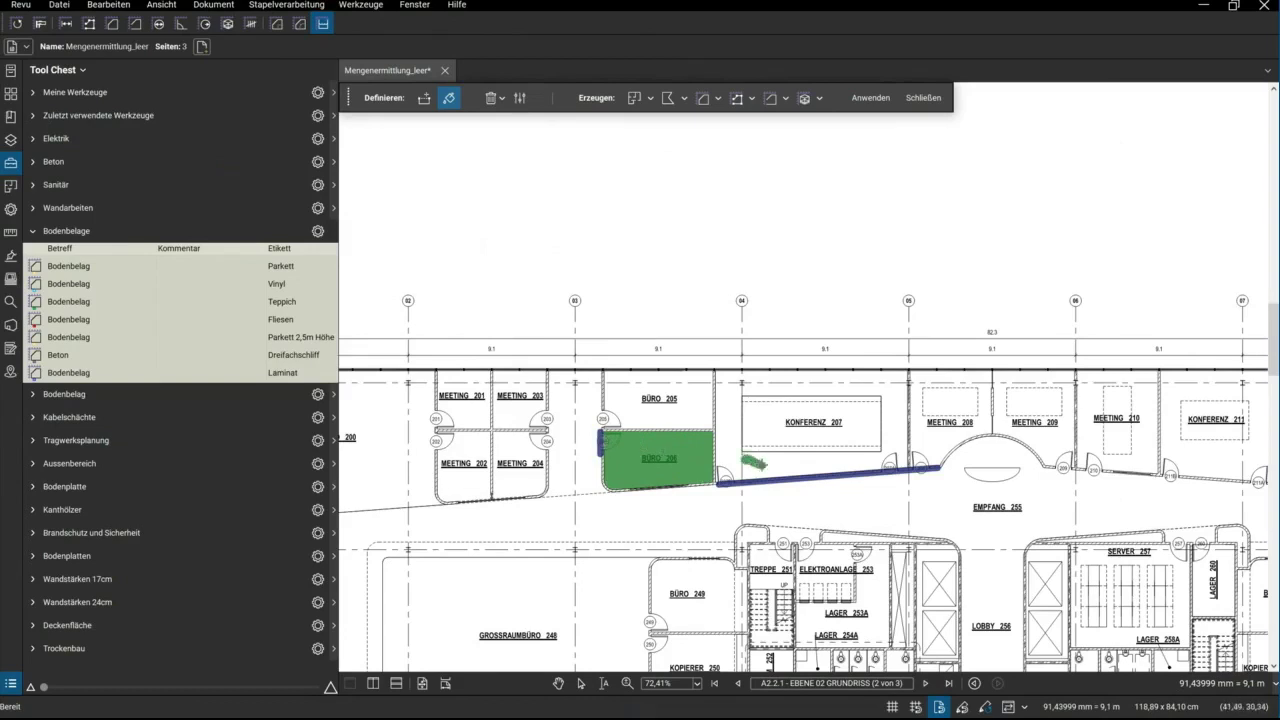
{"action": "left_click_drag", "start_coordinate": [753, 462], "coordinate": [798, 413]}
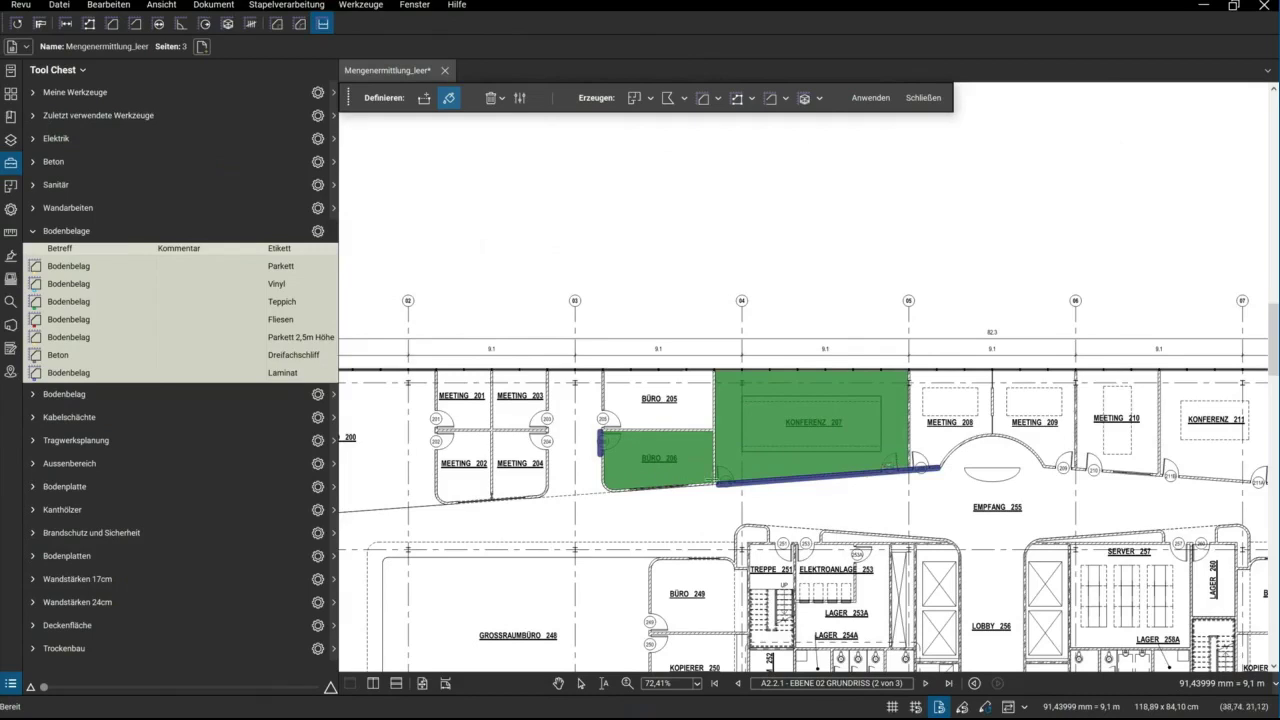
{"action": "left_click_drag", "start_coordinate": [948, 407], "coordinate": [922, 452]}
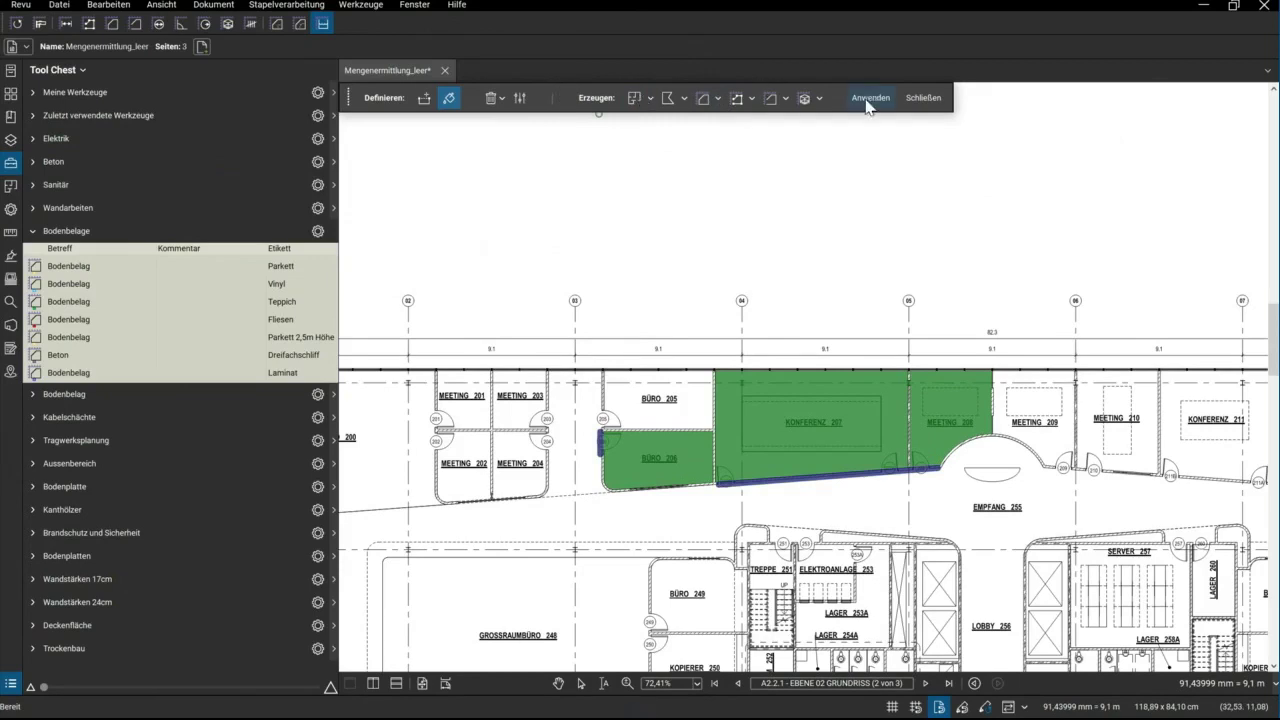
Set the fill's area measurement preset to Bodenbelag Parkett
{"action": "left_click", "coordinate": [718, 99]}
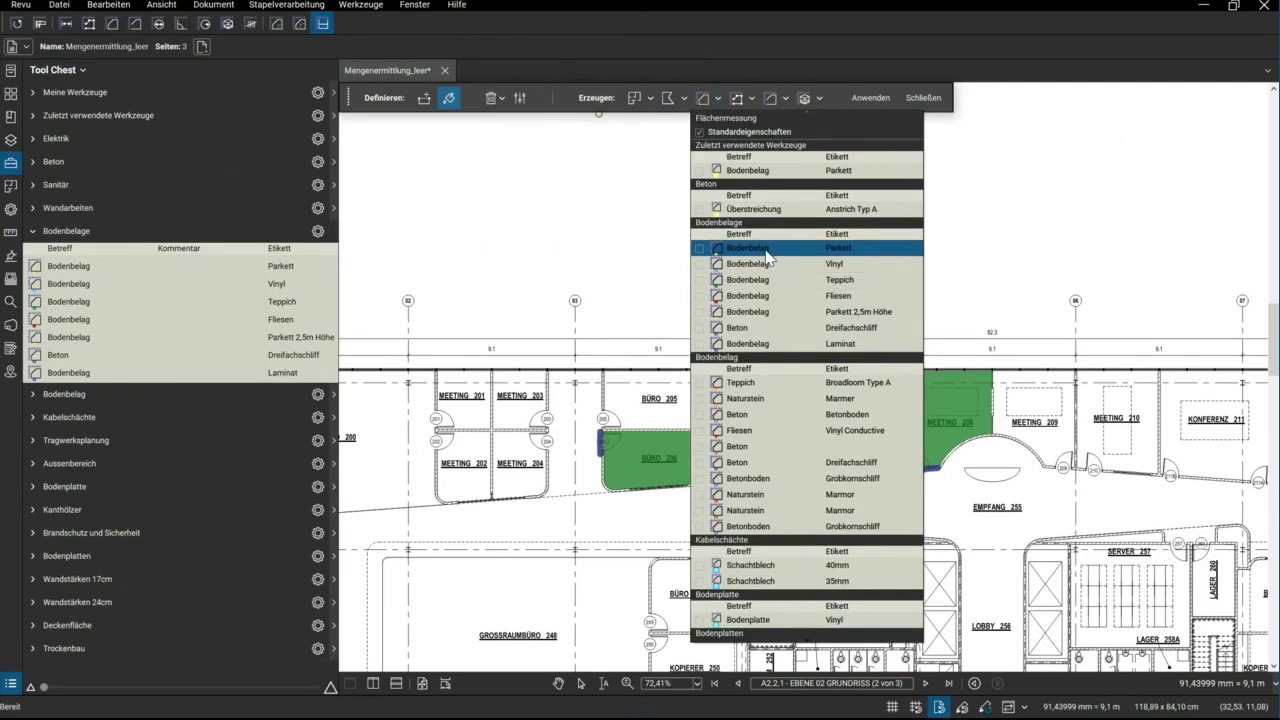
{"action": "left_click", "coordinate": [777, 250]}
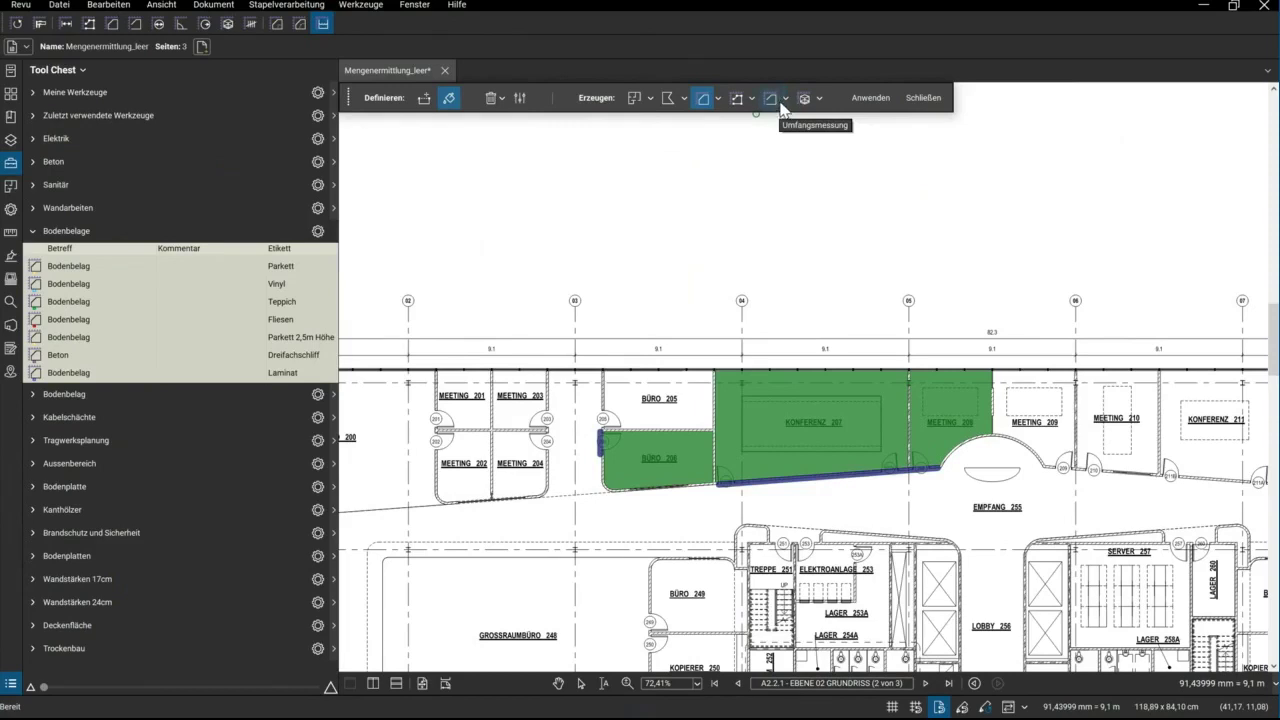
{"action": "left_click", "coordinate": [786, 98]}
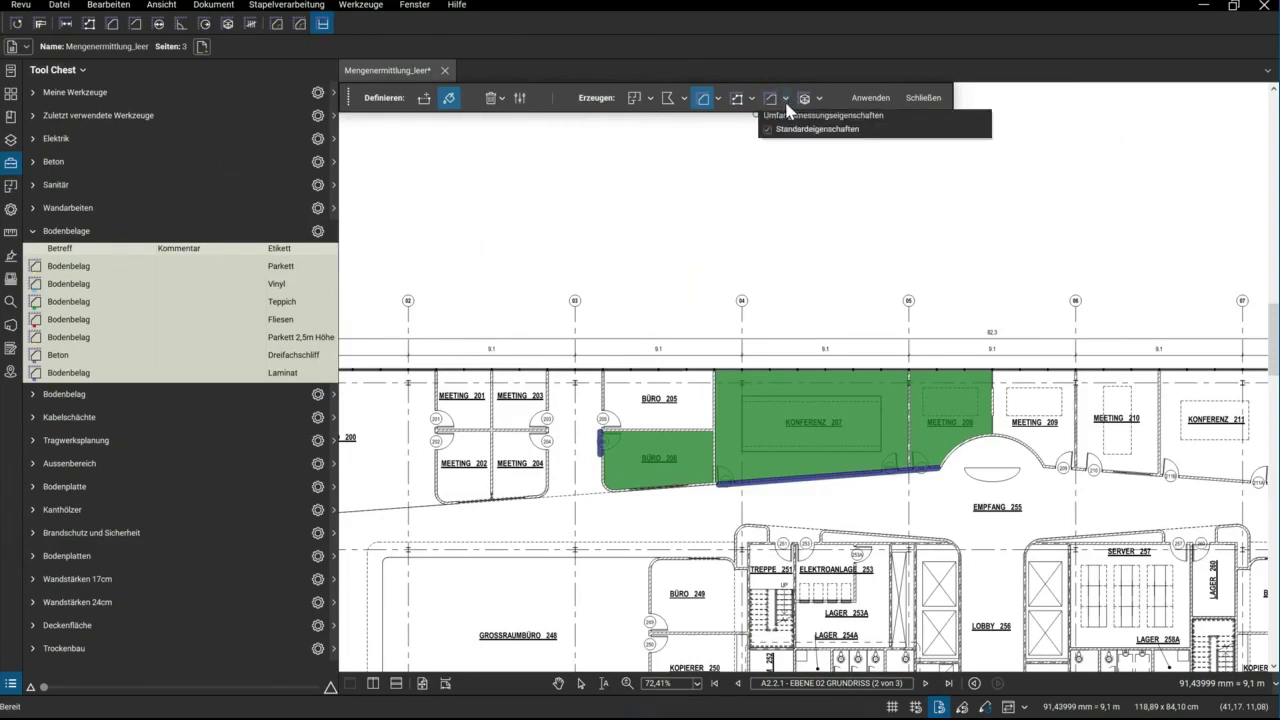
{"action": "left_click", "coordinate": [752, 103]}
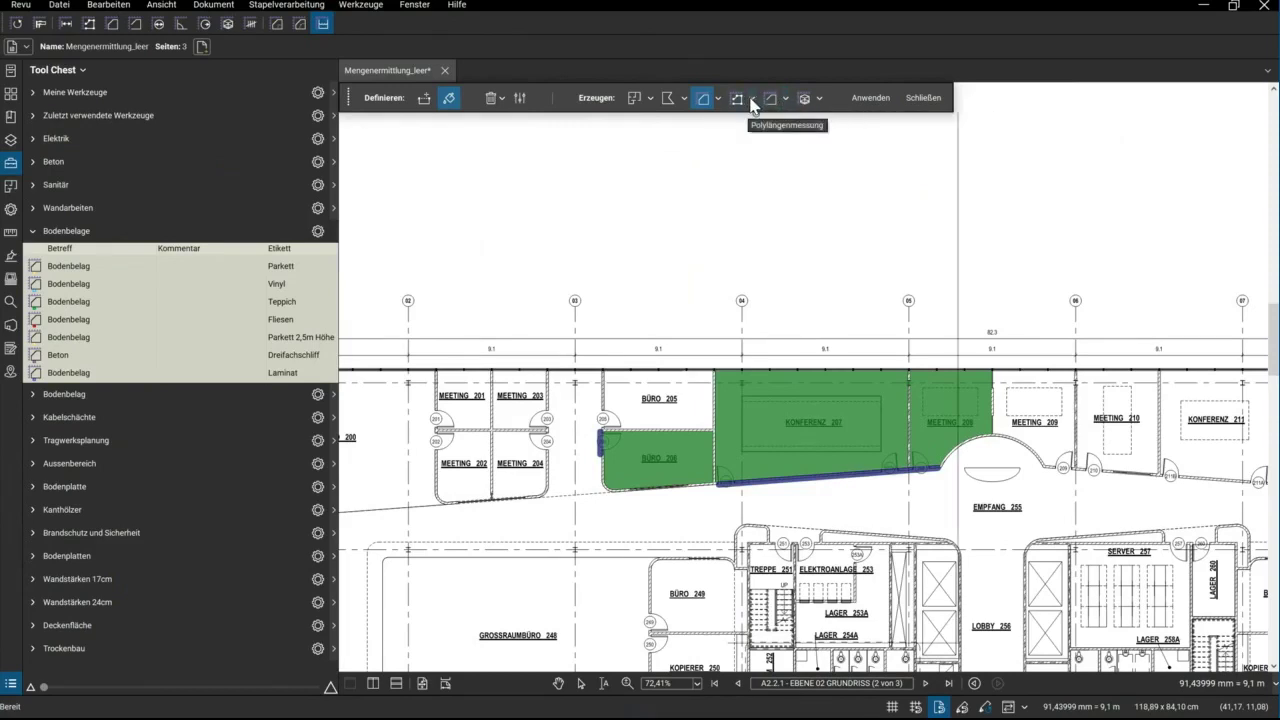
Set the polylength preset to Wandfläche Höhe 2,63m Fliesen and generate the measurements
{"action": "left_click", "coordinate": [752, 100]}
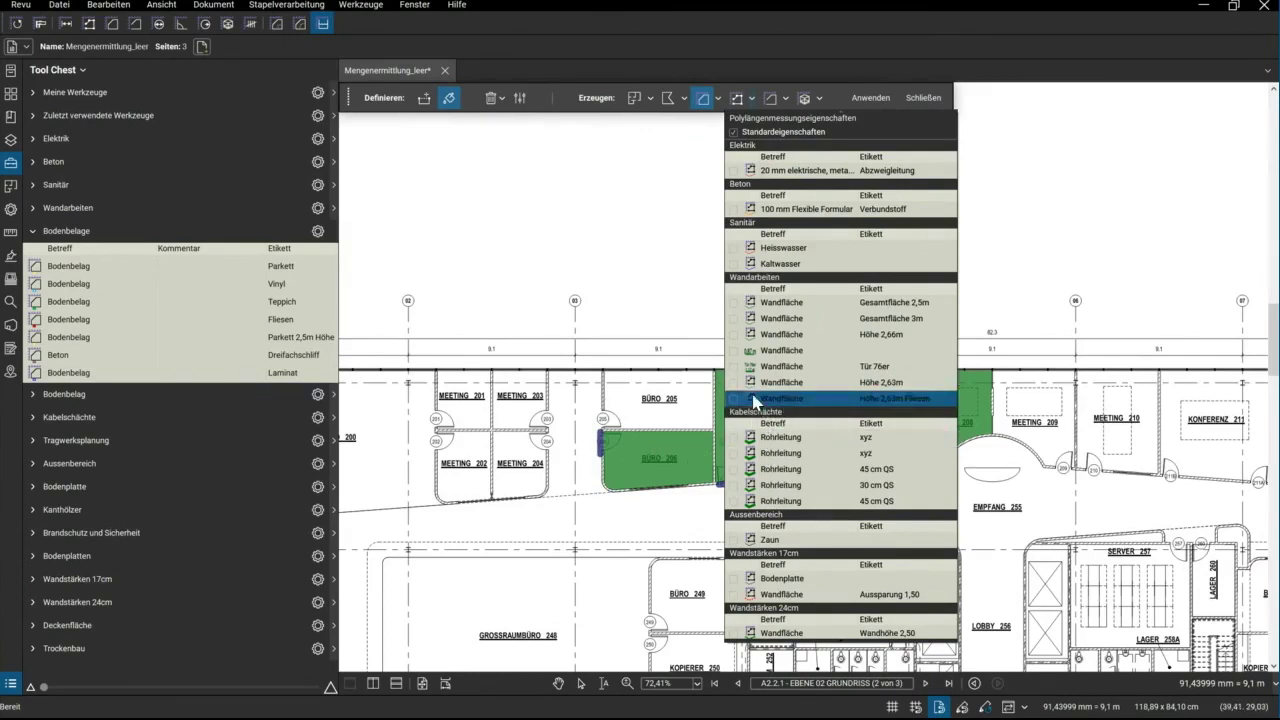
{"action": "left_click", "coordinate": [745, 397]}
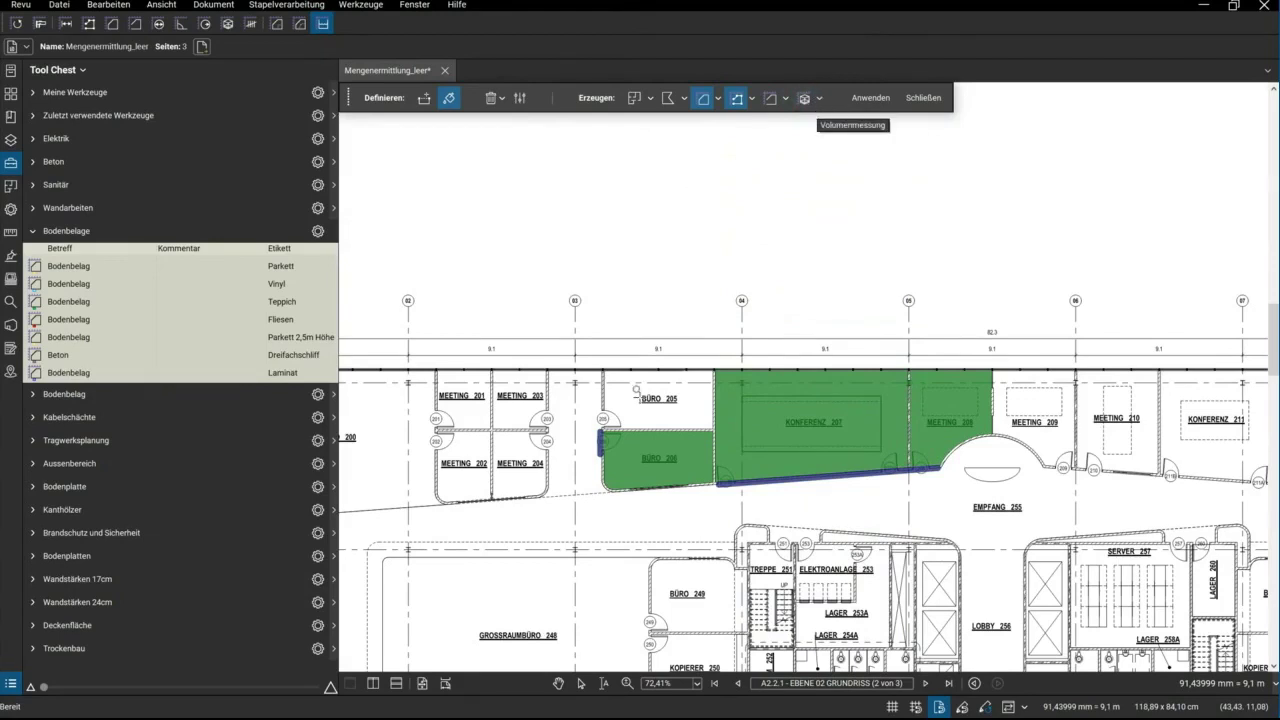
{"action": "left_click", "coordinate": [819, 99]}
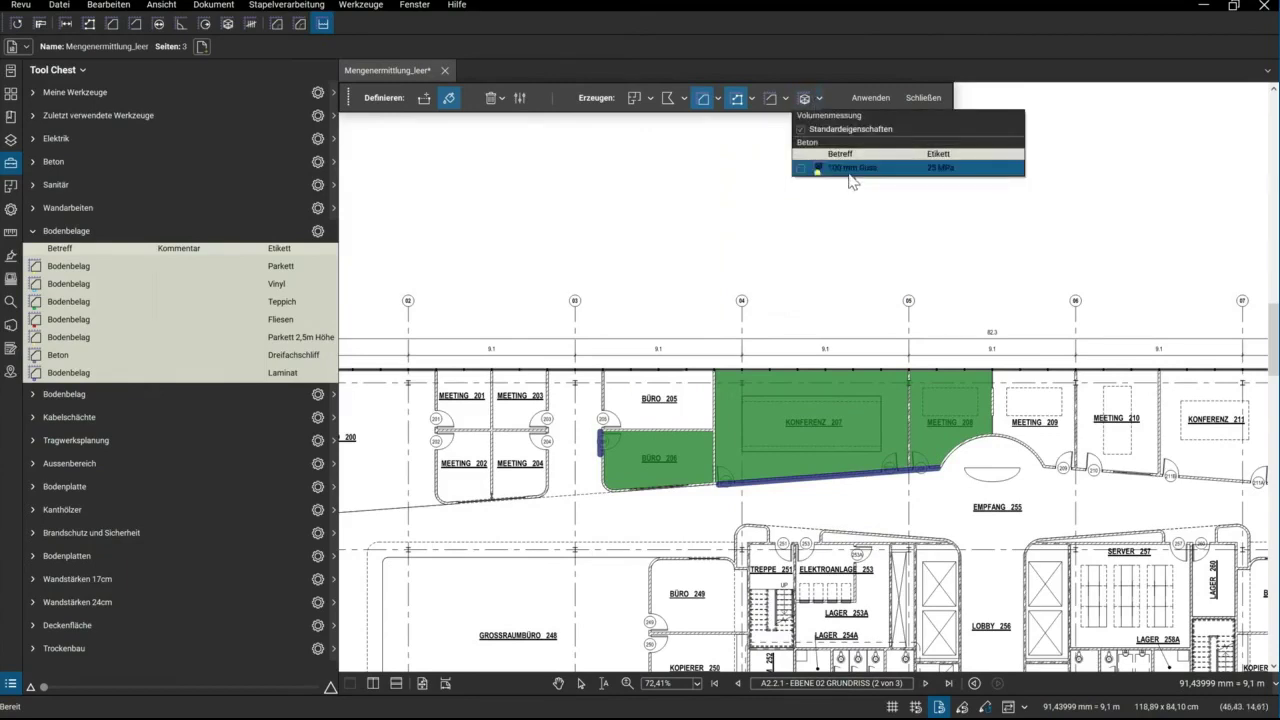
{"action": "left_click", "coordinate": [822, 209]}
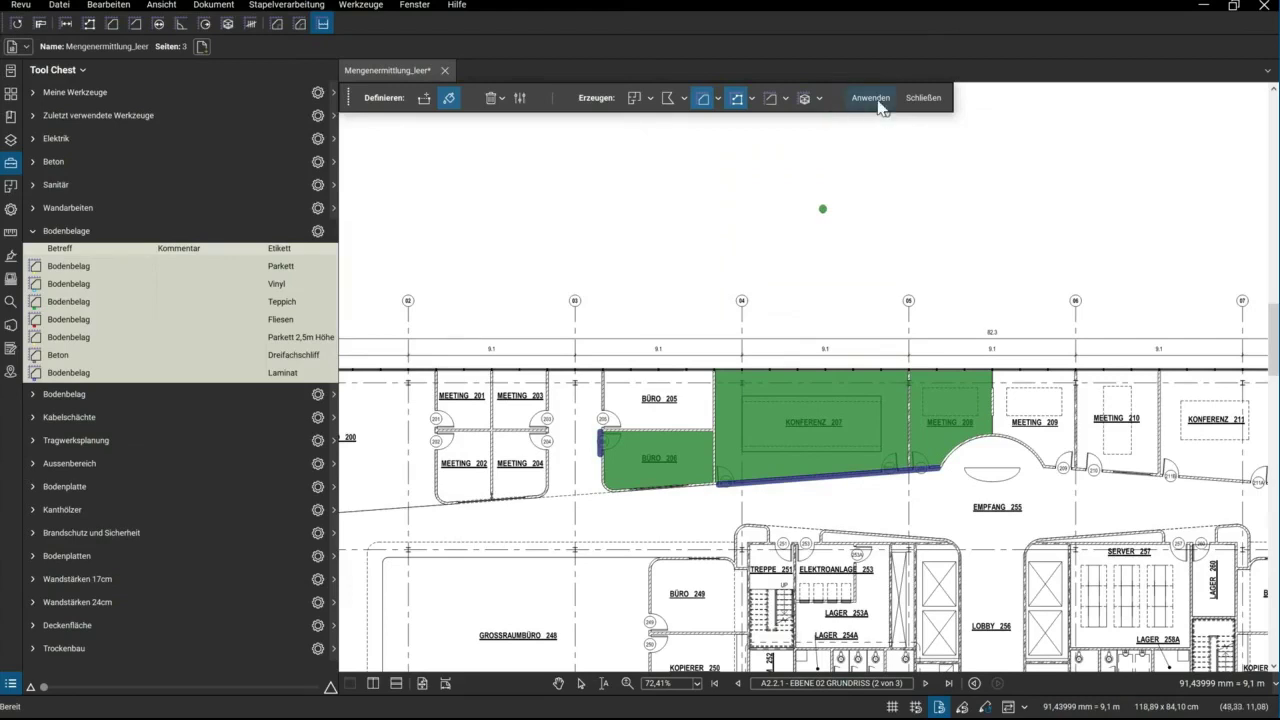
{"action": "left_click", "coordinate": [868, 99]}
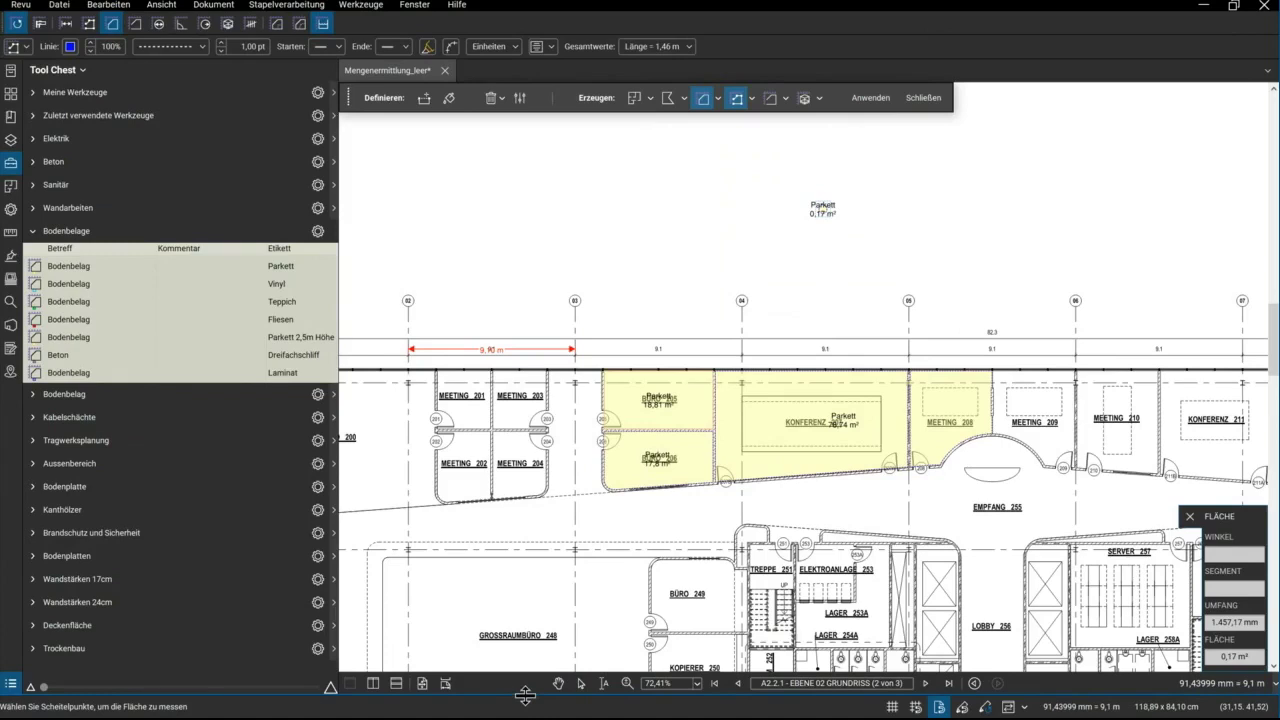
Show the Markupliste below the plan, scrolled to the Wandfläche Höhe 2,63m rows
{"action": "left_click_drag", "start_coordinate": [525, 696], "coordinate": [553, 517]}
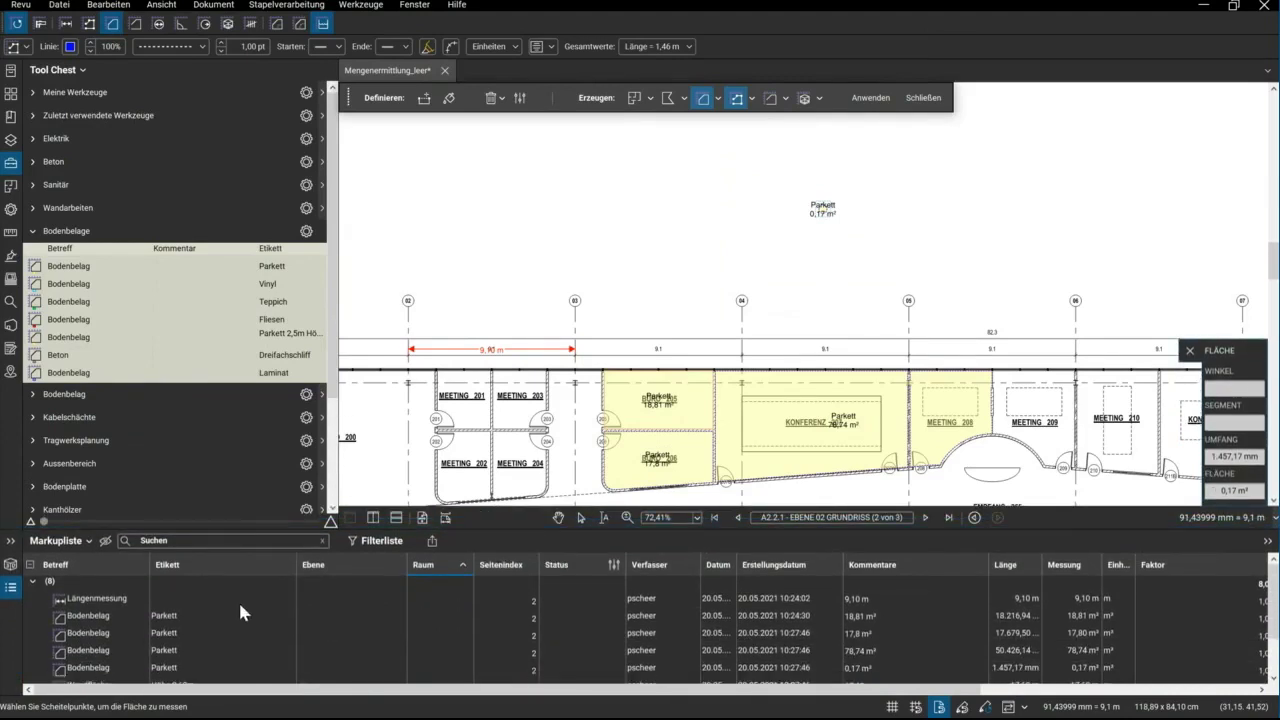
{"action": "scroll", "coordinate": [400, 615], "scroll_direction": "down", "scroll_amount": 2}
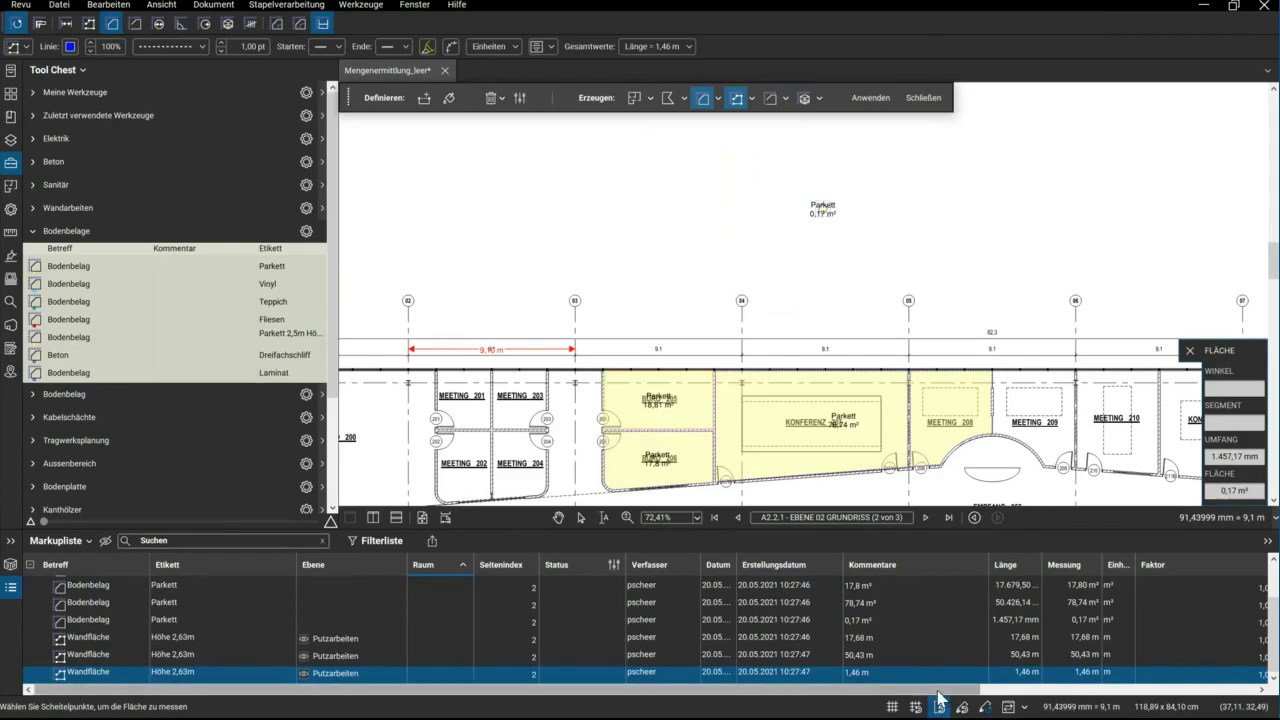
{"action": "mouse_move", "coordinate": [966, 694]}
{"action": "left_mouse_down"}
{"action": "mouse_move", "coordinate": [1024, 710]}
{"action": "mouse_move", "coordinate": [980, 705]}
{"action": "left_mouse_up"}
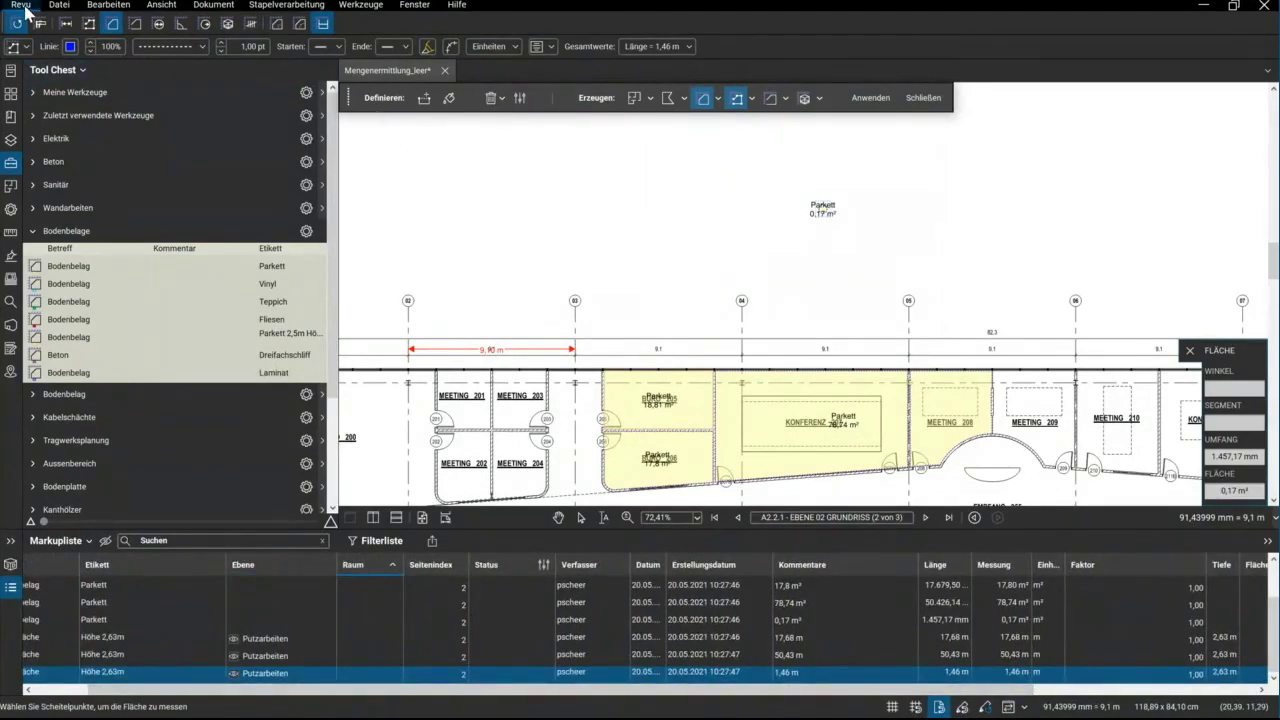
{"action": "left_click", "coordinate": [11, 72]}
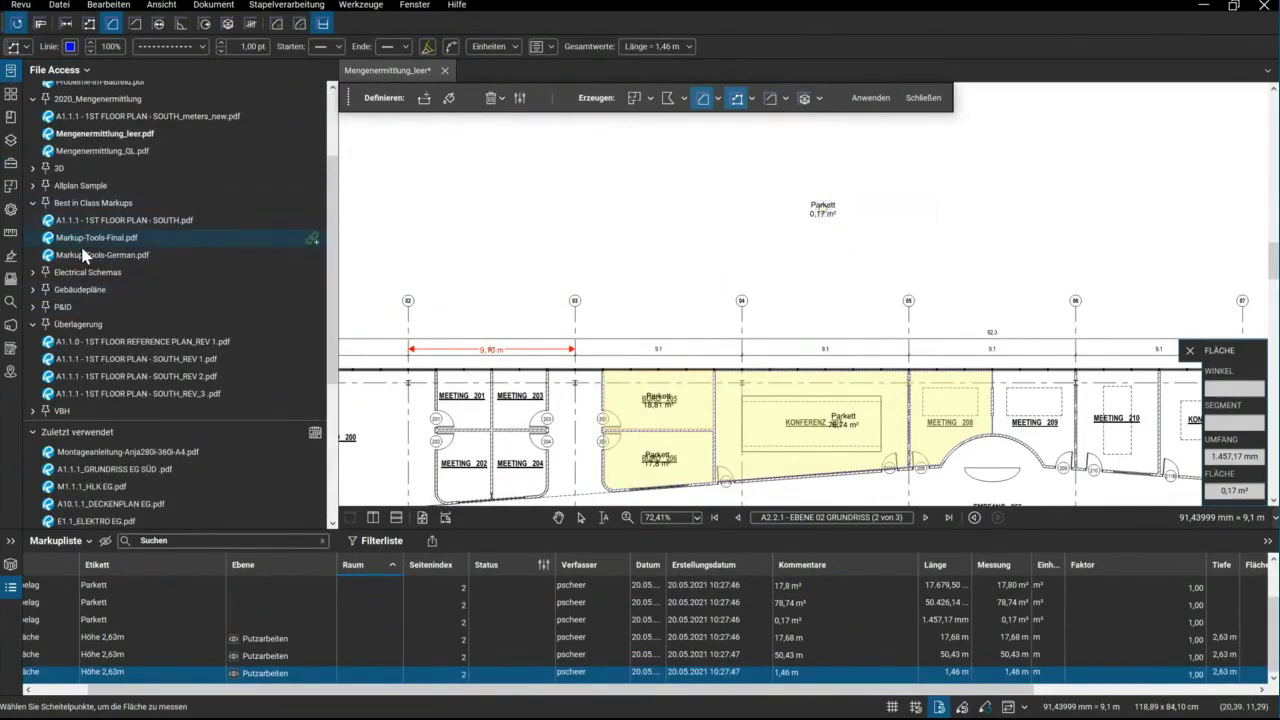
Open the finished sample Mengenermittlung_QL.pdf
{"action": "left_click", "coordinate": [78, 152]}
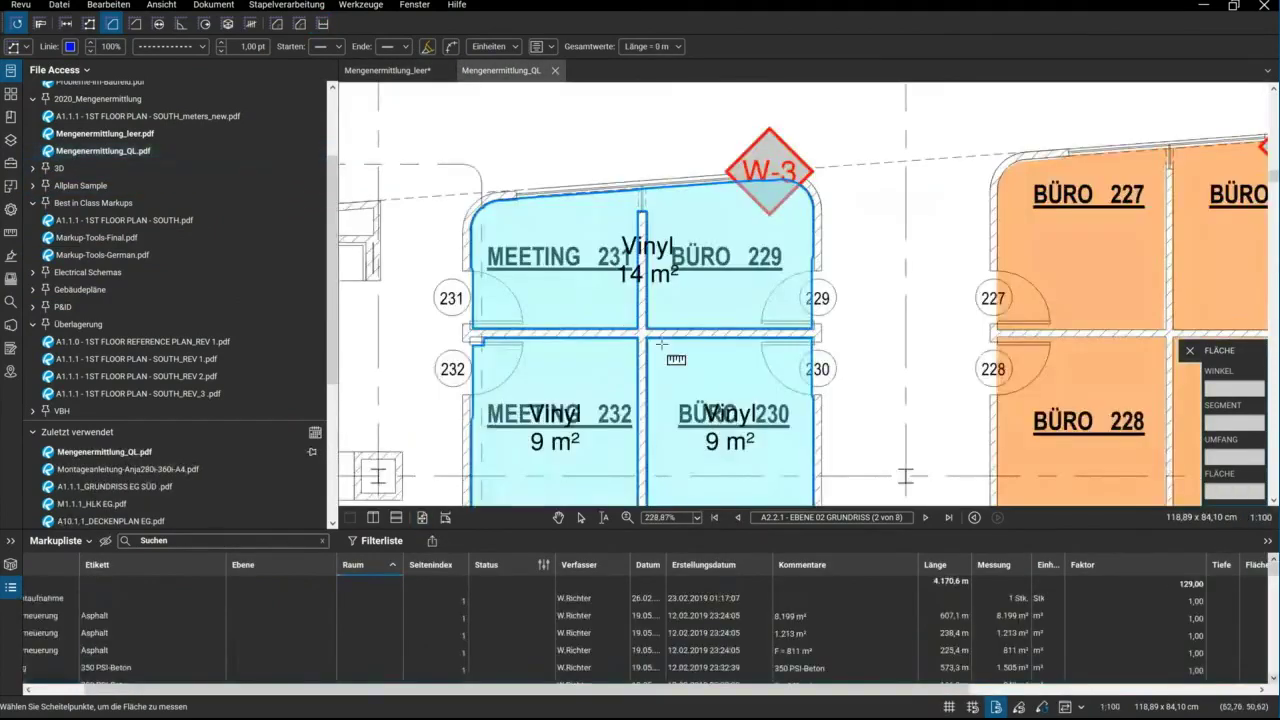
{"action": "scroll", "coordinate": [340, 298], "scroll_direction": "down", "scroll_amount": 1}
{"action": "scroll", "coordinate": [340, 298], "scroll_direction": "down", "scroll_amount": 3}
{"action": "scroll", "coordinate": [340, 298], "scroll_direction": "down", "scroll_amount": 4}
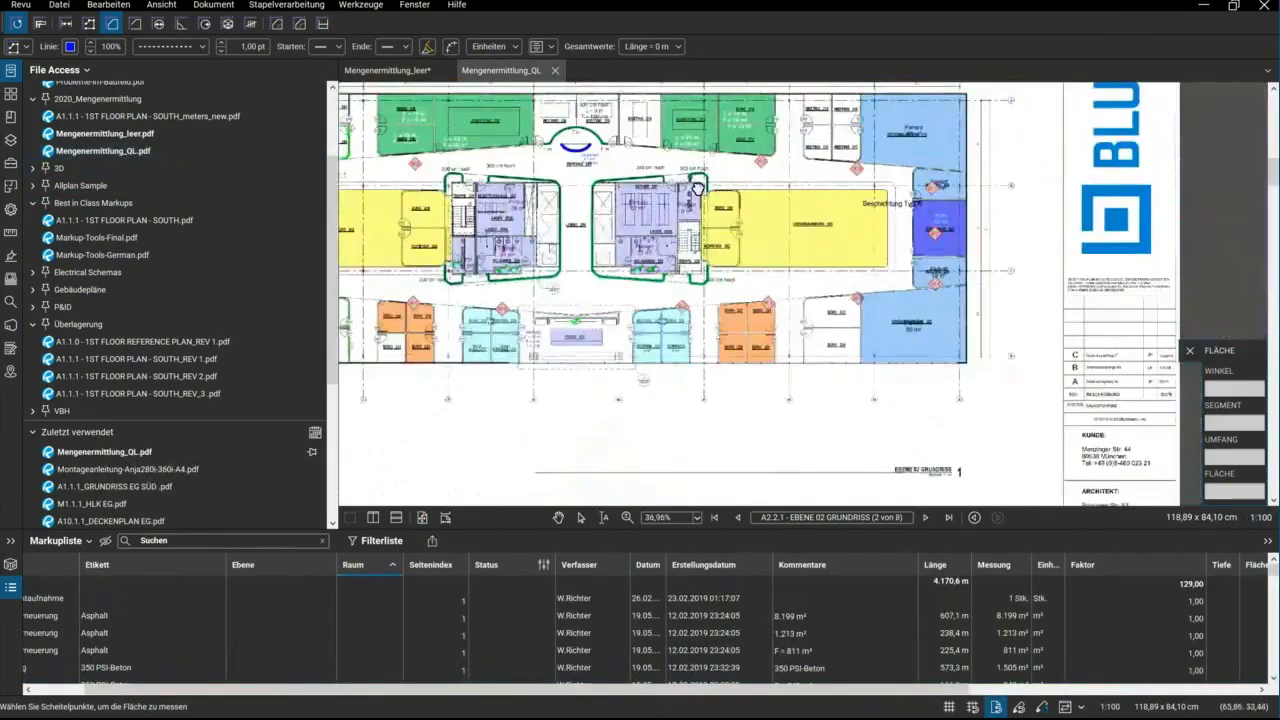
{"action": "scroll", "coordinate": [700, 290], "scroll_direction": "down", "scroll_amount": 1}
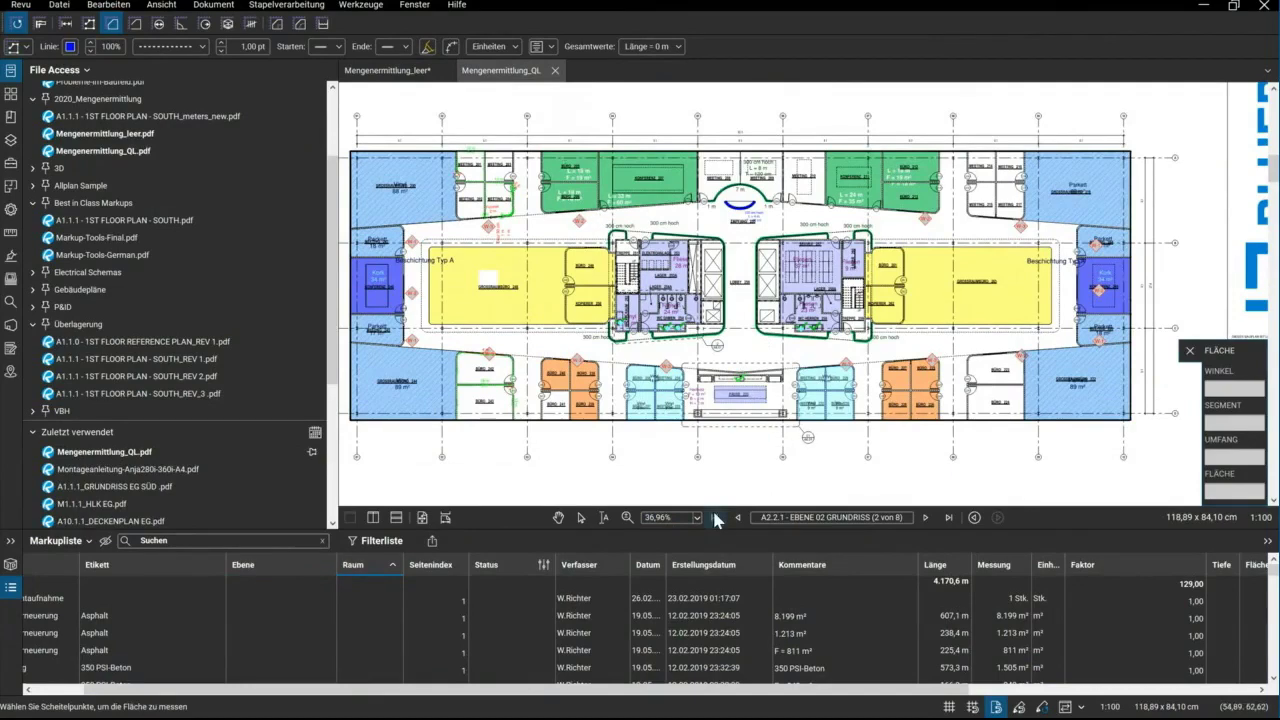
View the previous site-plan page, then return to floor-plan sheet A2.2.1
{"action": "left_click", "coordinate": [739, 518]}
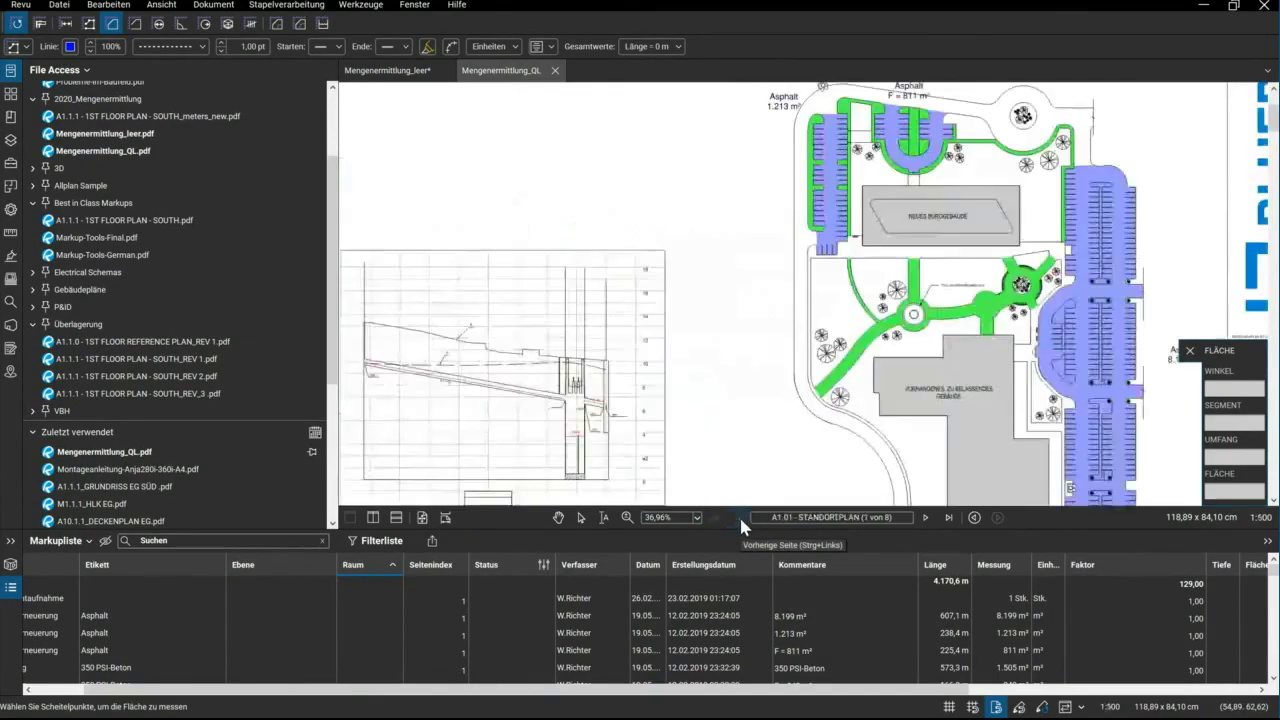
{"action": "scroll", "coordinate": [967, 335], "scroll_direction": "down", "scroll_amount": 3}
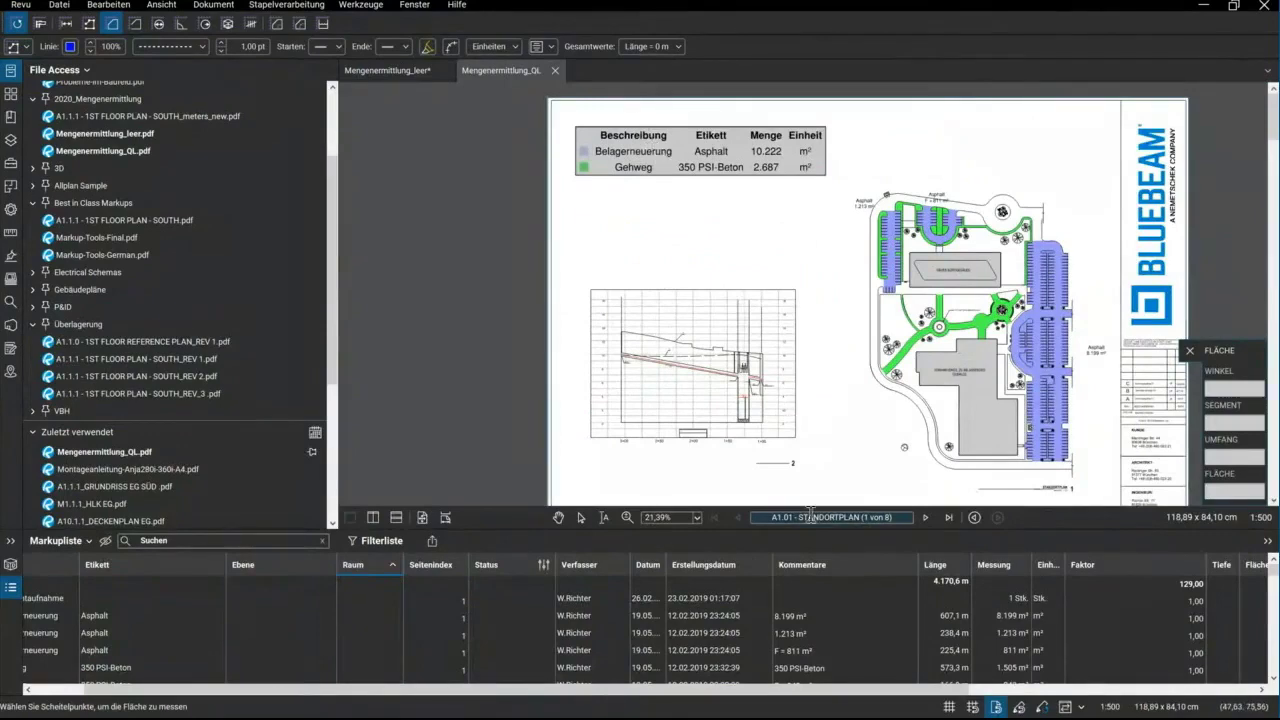
{"action": "left_click", "coordinate": [925, 518]}
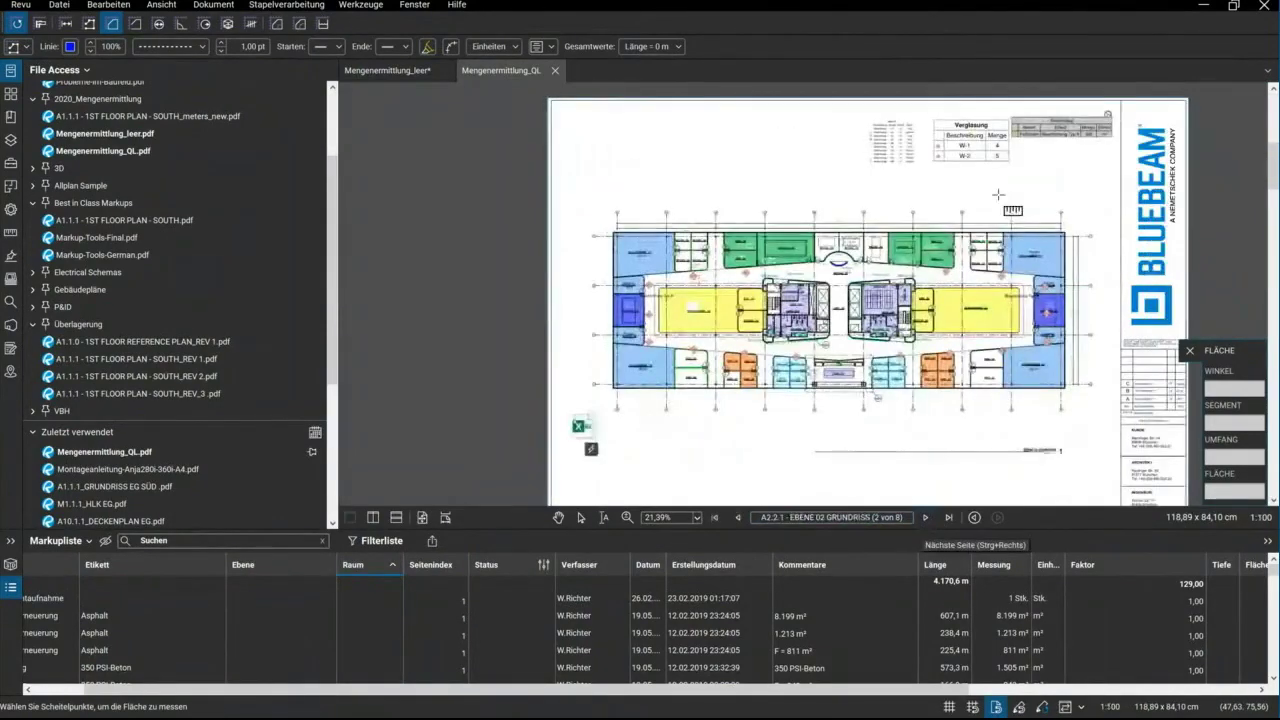
Zoom into the floor-coverings Legende table on the floor plan
{"action": "scroll", "coordinate": [896, 126], "scroll_direction": "up", "scroll_amount": 1}
{"action": "scroll", "coordinate": [896, 126], "scroll_direction": "up", "scroll_amount": 1}
{"action": "scroll", "coordinate": [894, 126], "scroll_direction": "up", "scroll_amount": 4}
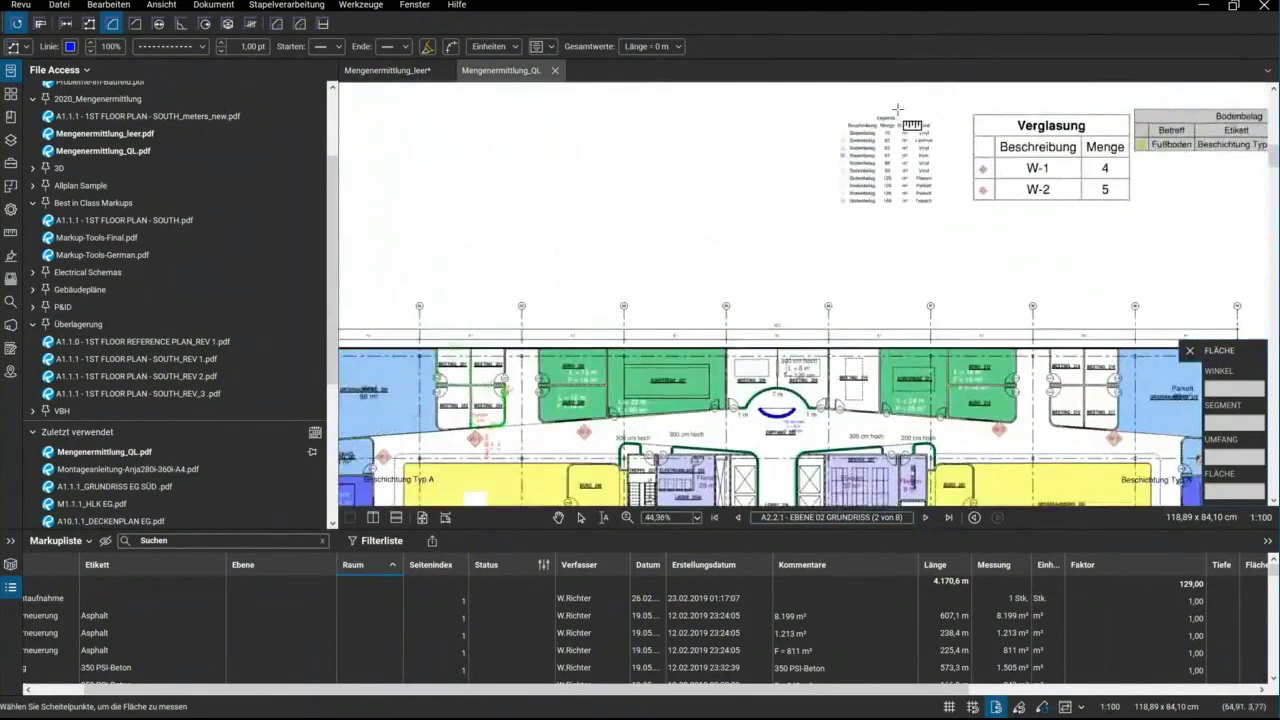
{"action": "scroll", "coordinate": [894, 126], "scroll_direction": "up", "scroll_amount": 3}
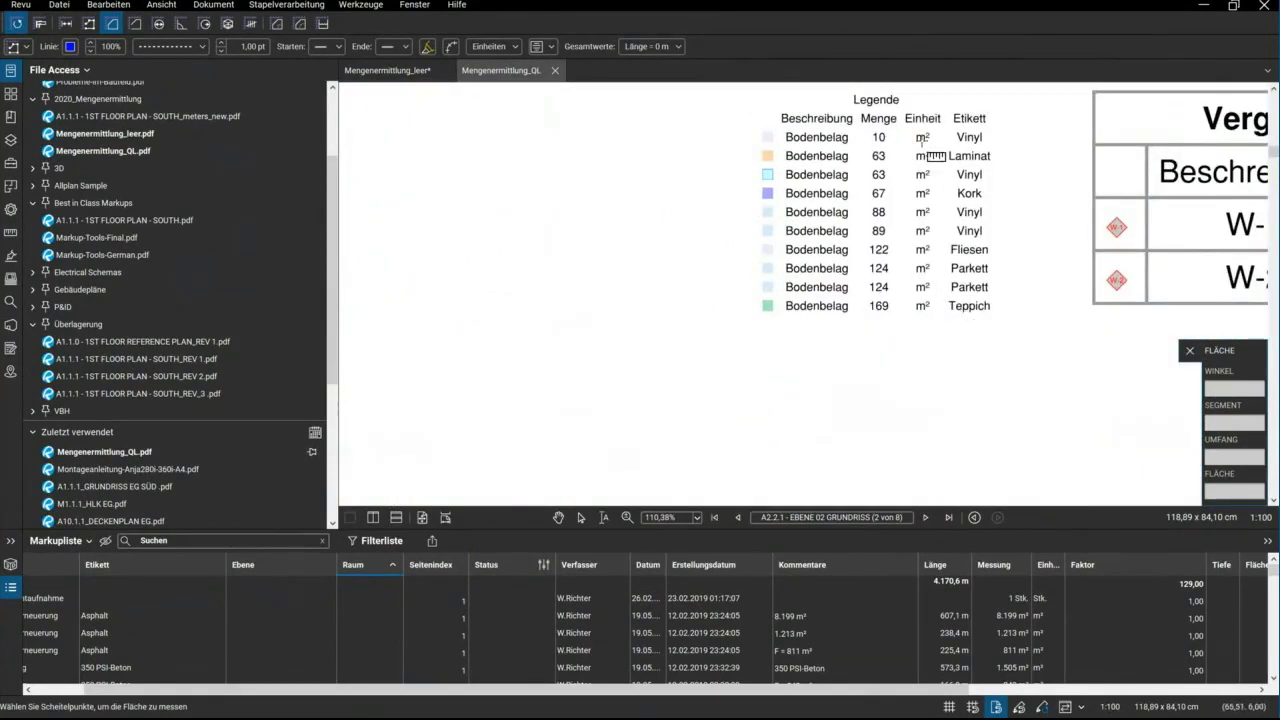
{"action": "scroll", "coordinate": [842, 262], "scroll_direction": "down", "scroll_amount": 1}
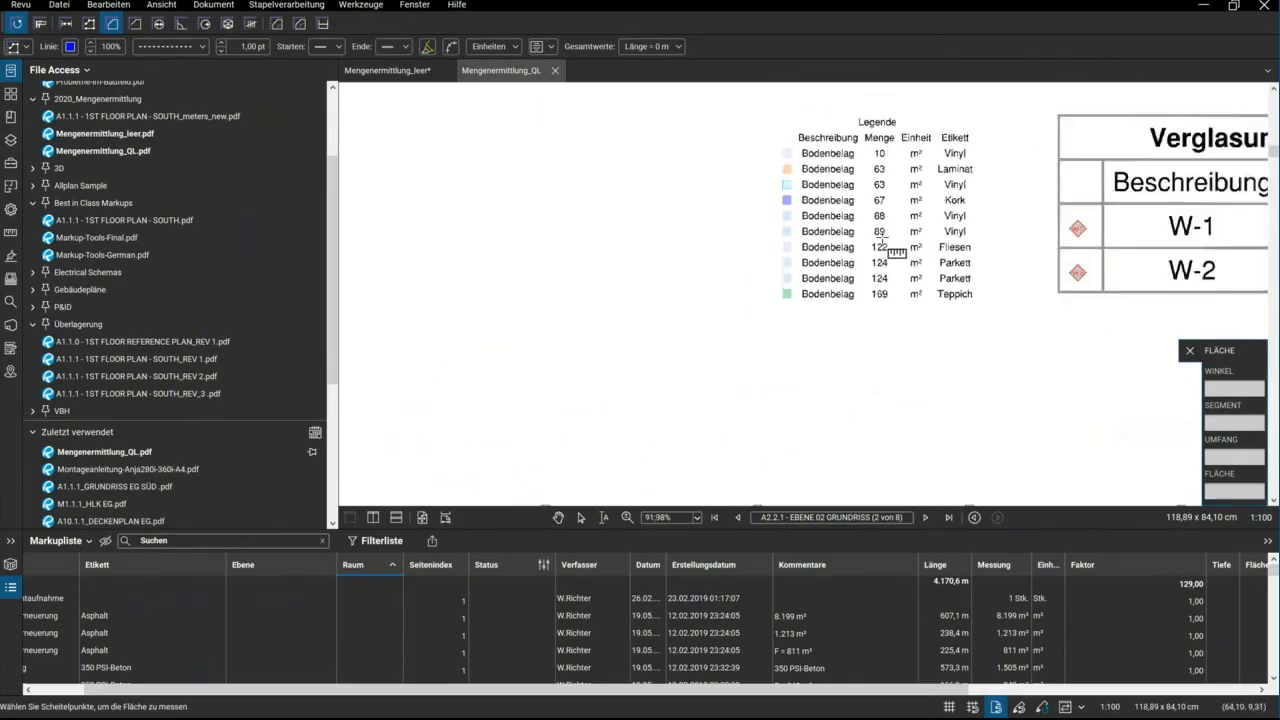
{"action": "scroll", "coordinate": [880, 290], "scroll_direction": "down", "scroll_amount": 2}
{"action": "scroll", "coordinate": [920, 320], "scroll_direction": "down", "scroll_amount": 1}
{"action": "scroll", "coordinate": [958, 353], "scroll_direction": "down", "scroll_amount": 1}
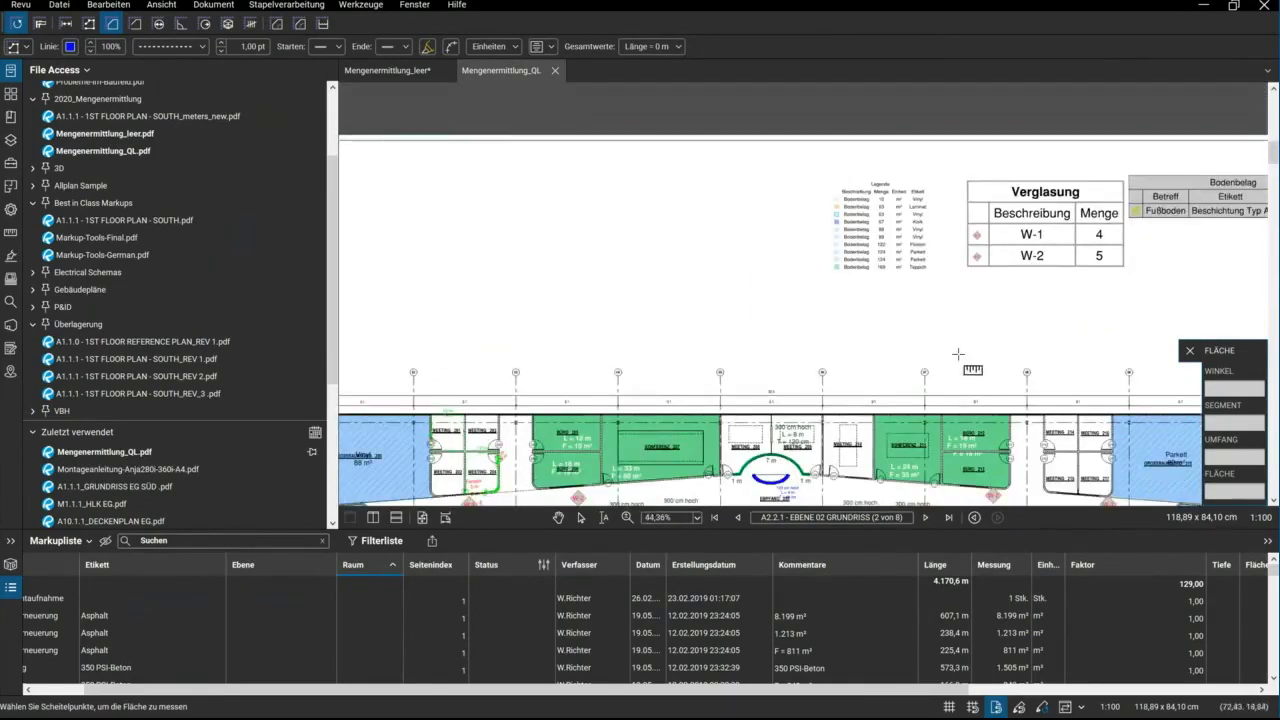
{"action": "left_click", "coordinate": [926, 518]}
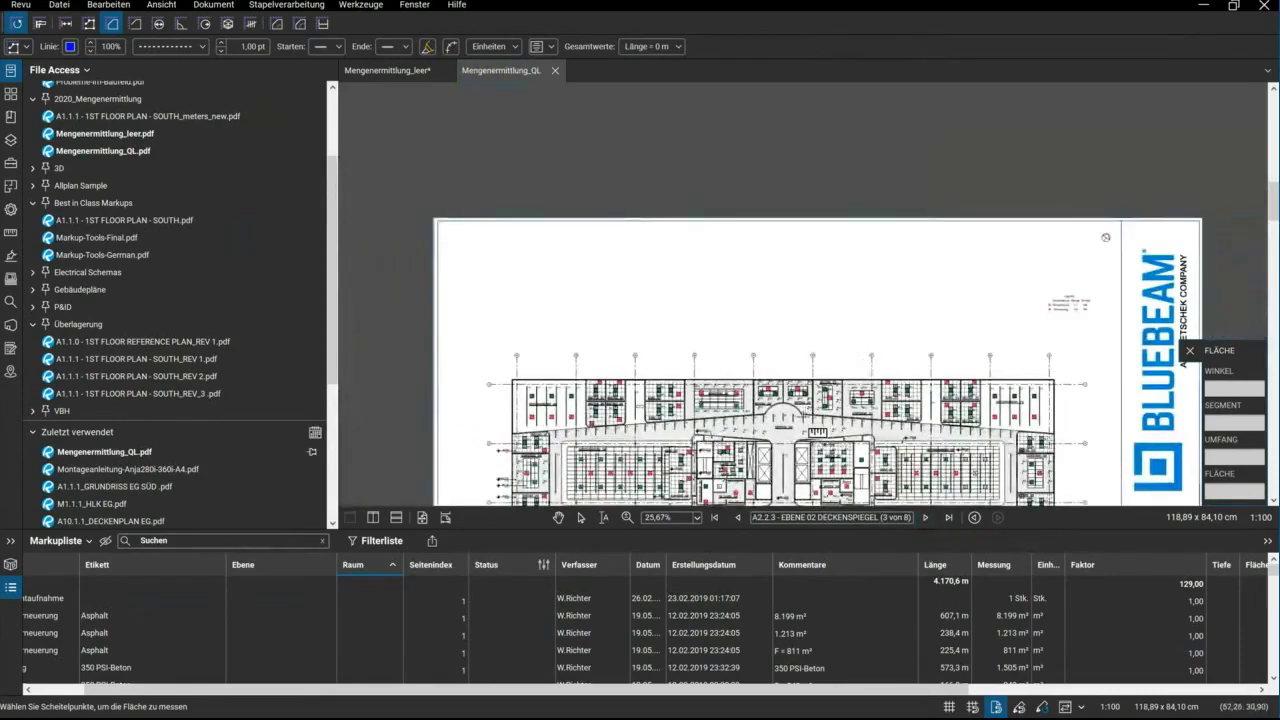
{"action": "scroll", "coordinate": [775, 277], "scroll_direction": "up", "scroll_amount": 1}
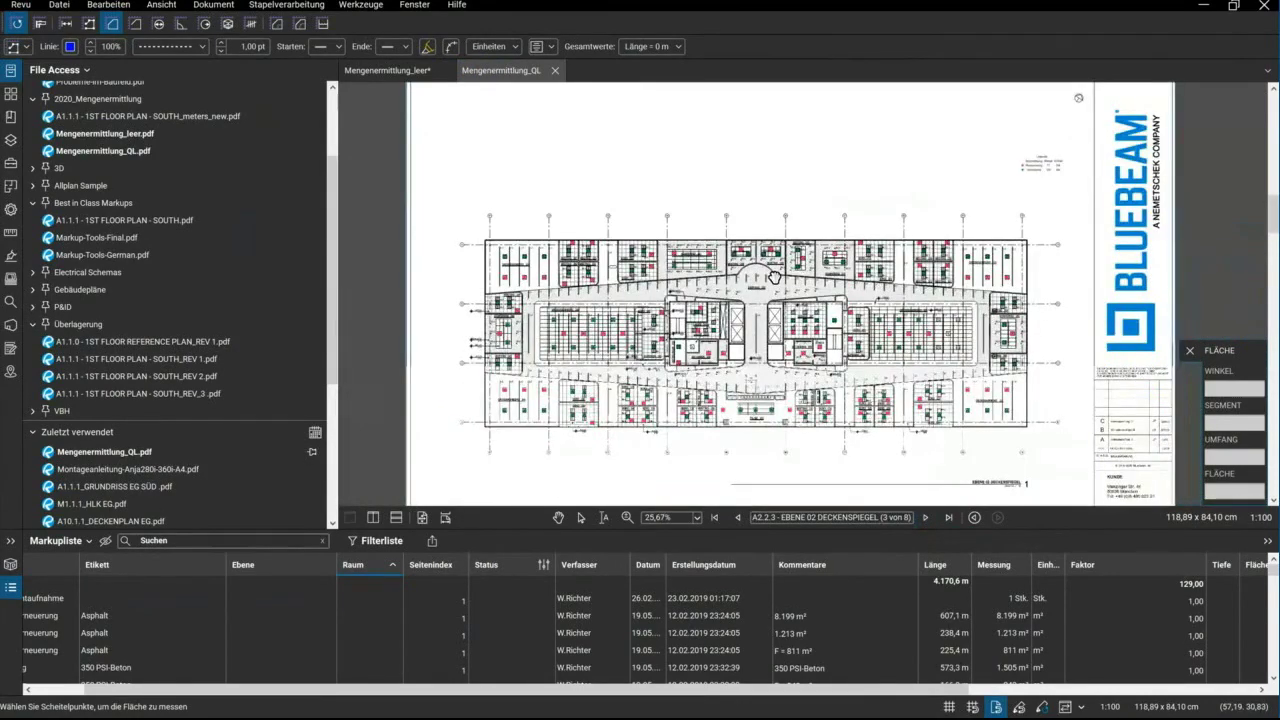
{"action": "scroll", "coordinate": [1057, 175], "scroll_direction": "up", "scroll_amount": 2}
{"action": "scroll", "coordinate": [1057, 175], "scroll_direction": "up", "scroll_amount": 2}
{"action": "scroll", "coordinate": [1057, 175], "scroll_direction": "up", "scroll_amount": 1}
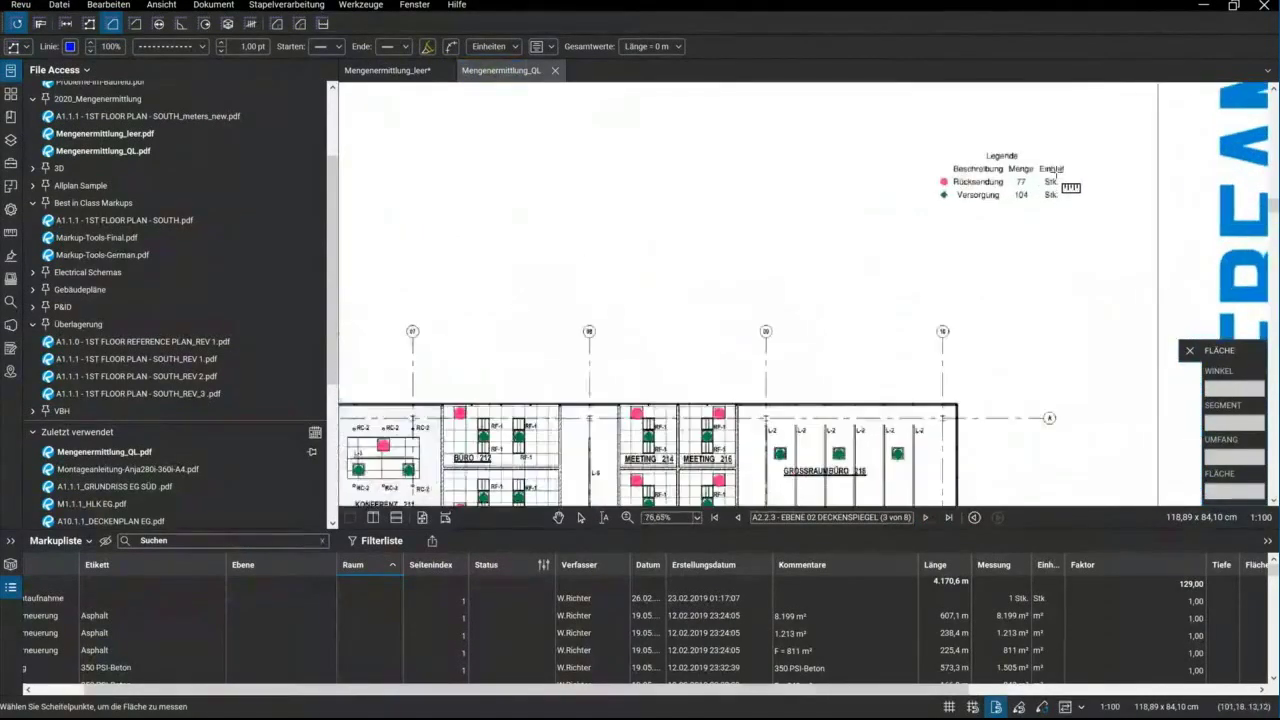
{"action": "scroll", "coordinate": [1057, 175], "scroll_direction": "down", "scroll_amount": 2}
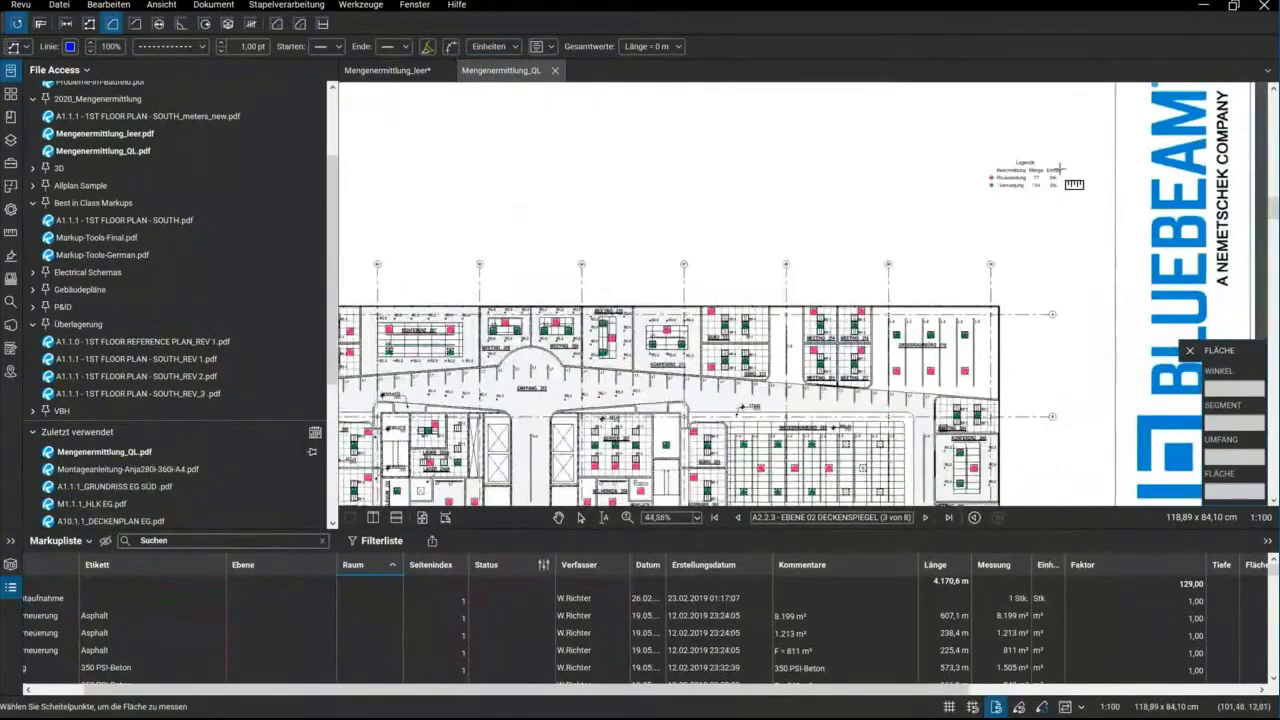
{"action": "scroll", "coordinate": [1059, 170], "scroll_direction": "down", "scroll_amount": 1}
{"action": "scroll", "coordinate": [1059, 170], "scroll_direction": "down", "scroll_amount": 1}
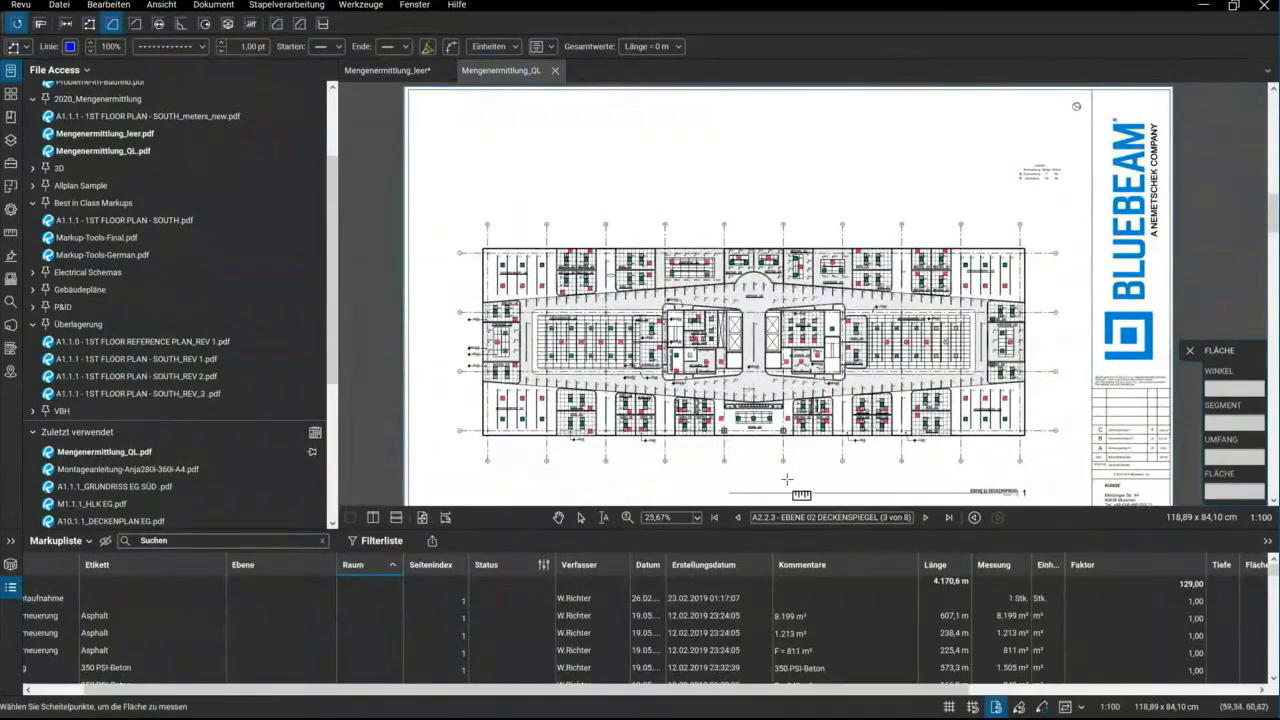
{"action": "left_click", "coordinate": [738, 517]}
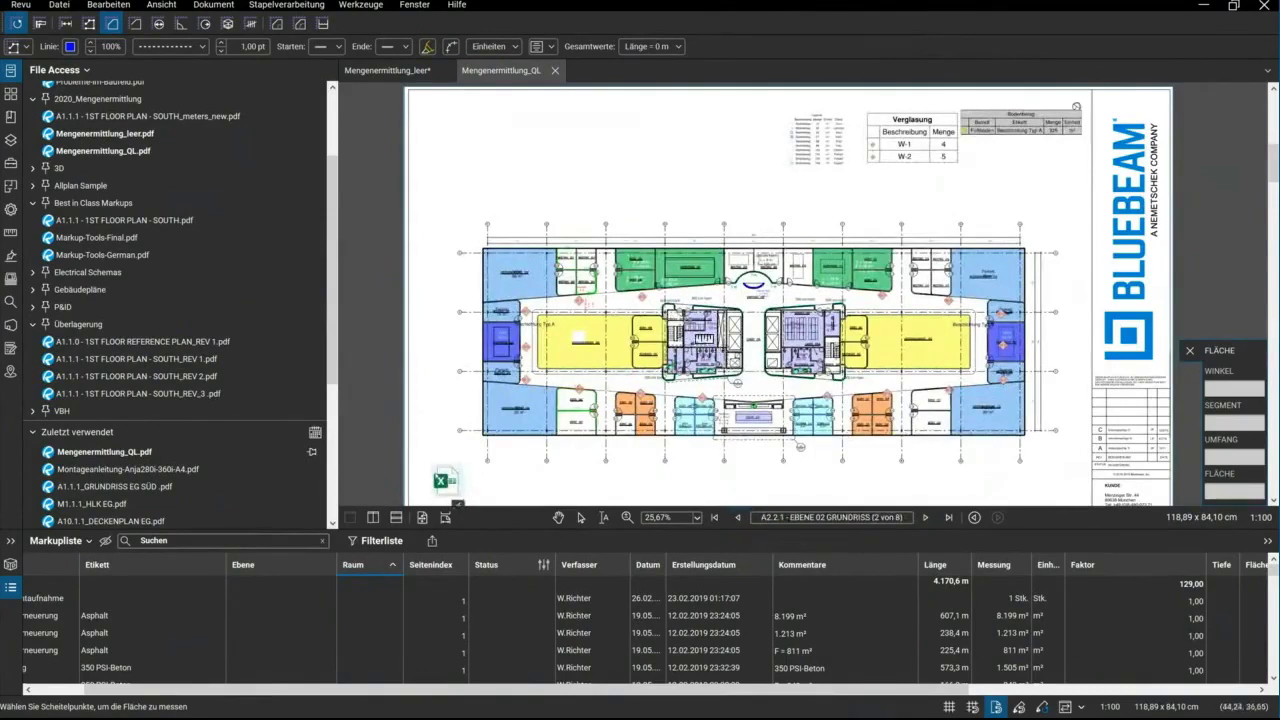
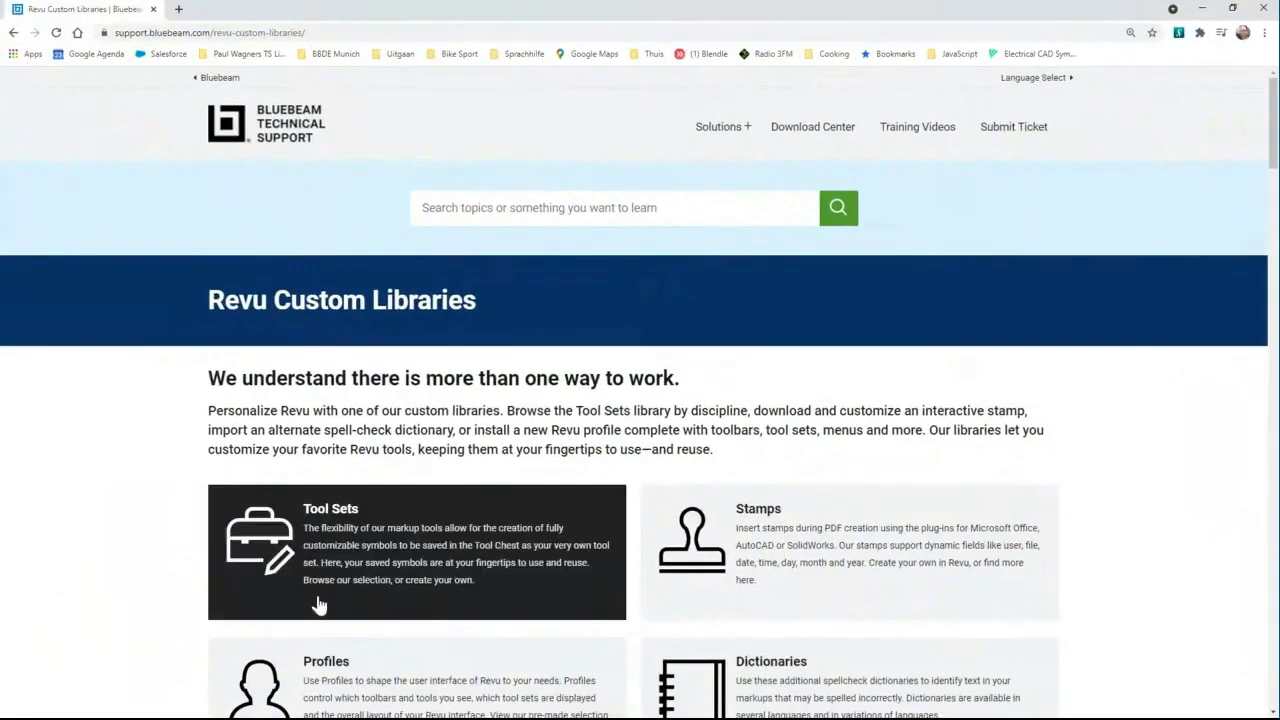
Scroll the Revu Custom Libraries page down to its Tool Sets section
{"action": "scroll", "coordinate": [400, 500], "scroll_direction": "down", "scroll_amount": 1}
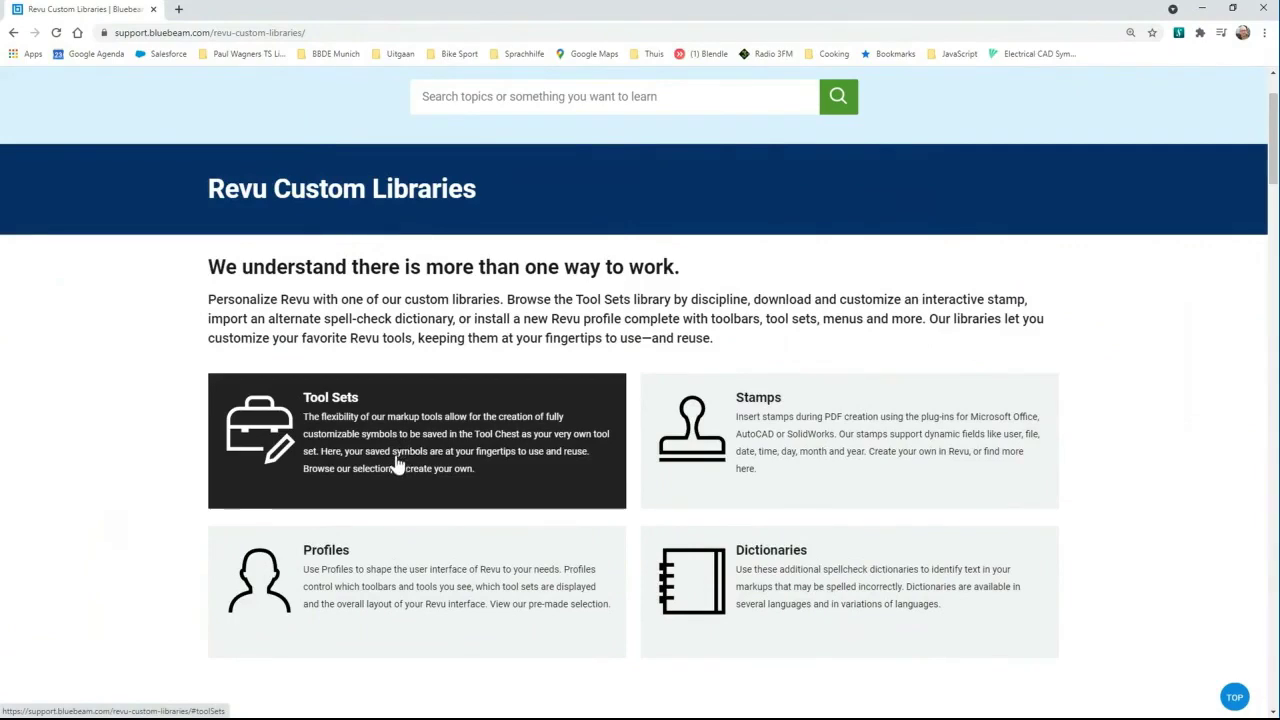
{"action": "scroll", "coordinate": [400, 455], "scroll_direction": "down", "scroll_amount": 1}
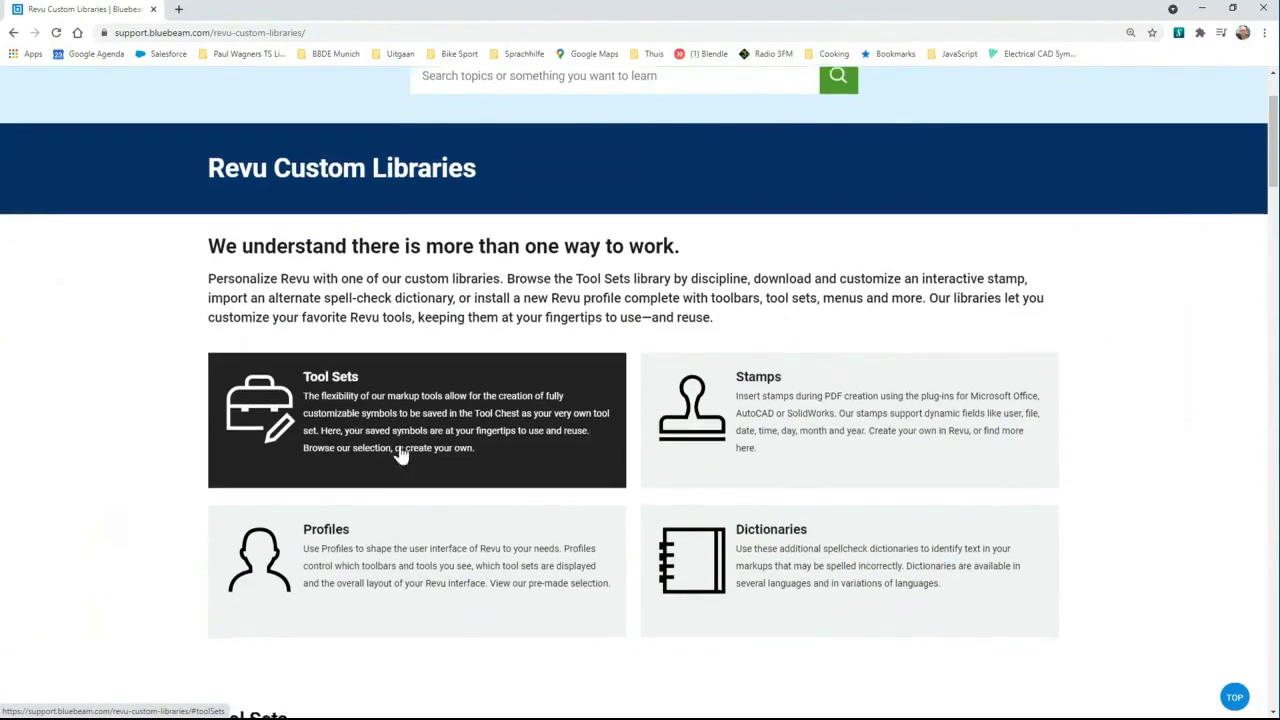
{"action": "scroll", "coordinate": [445, 440], "scroll_direction": "down", "scroll_amount": 1}
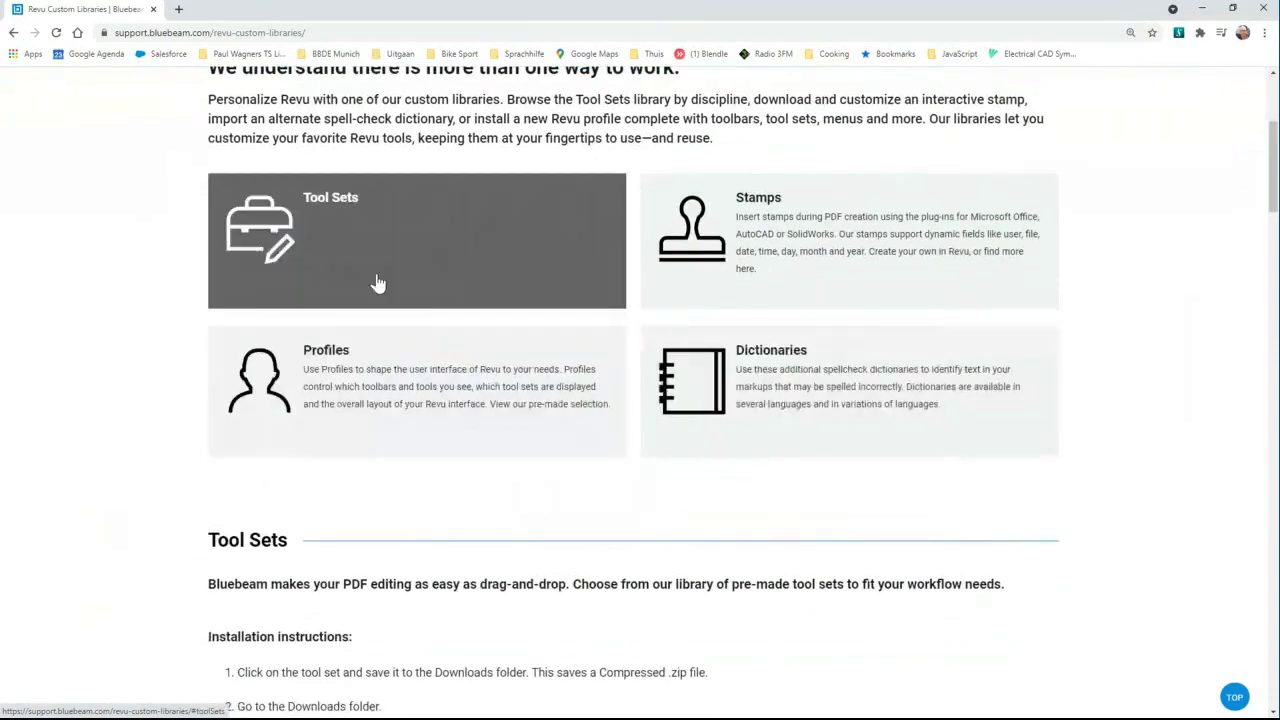
{"action": "left_click", "coordinate": [365, 240]}
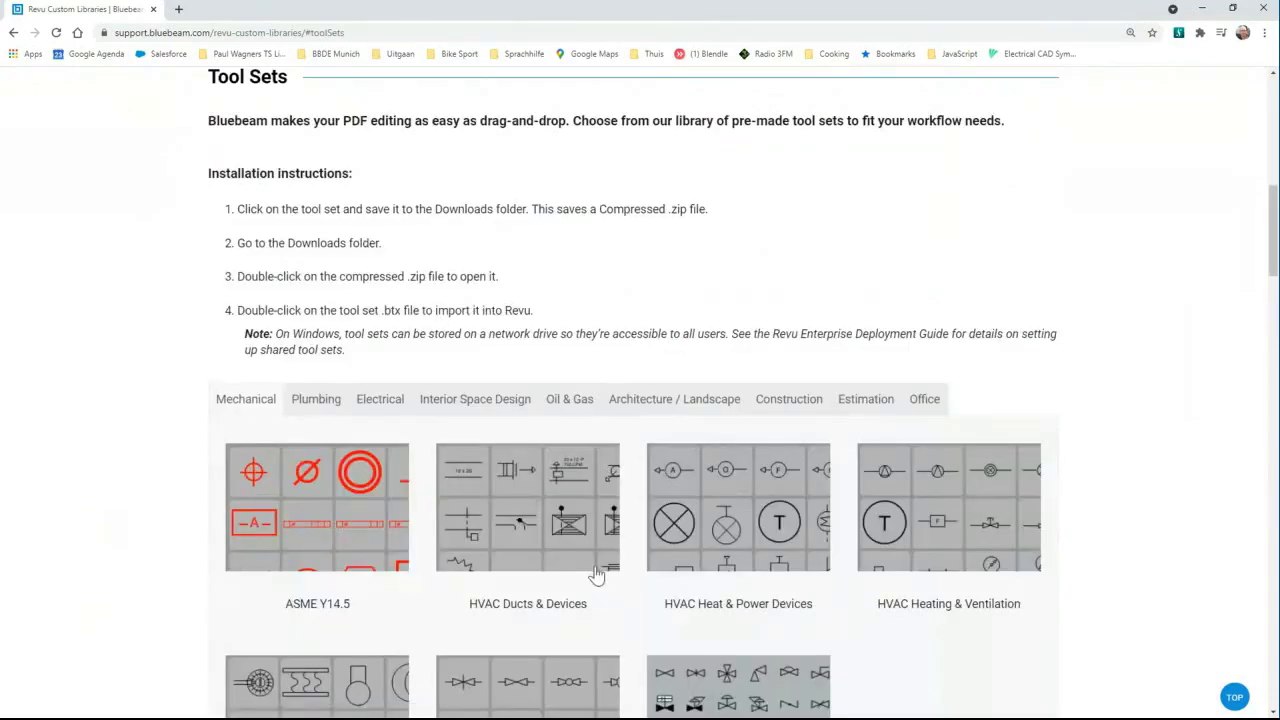
Download the Estimation tool set, then show the Architecture / Landscape tool sets
{"action": "left_click", "coordinate": [868, 400]}
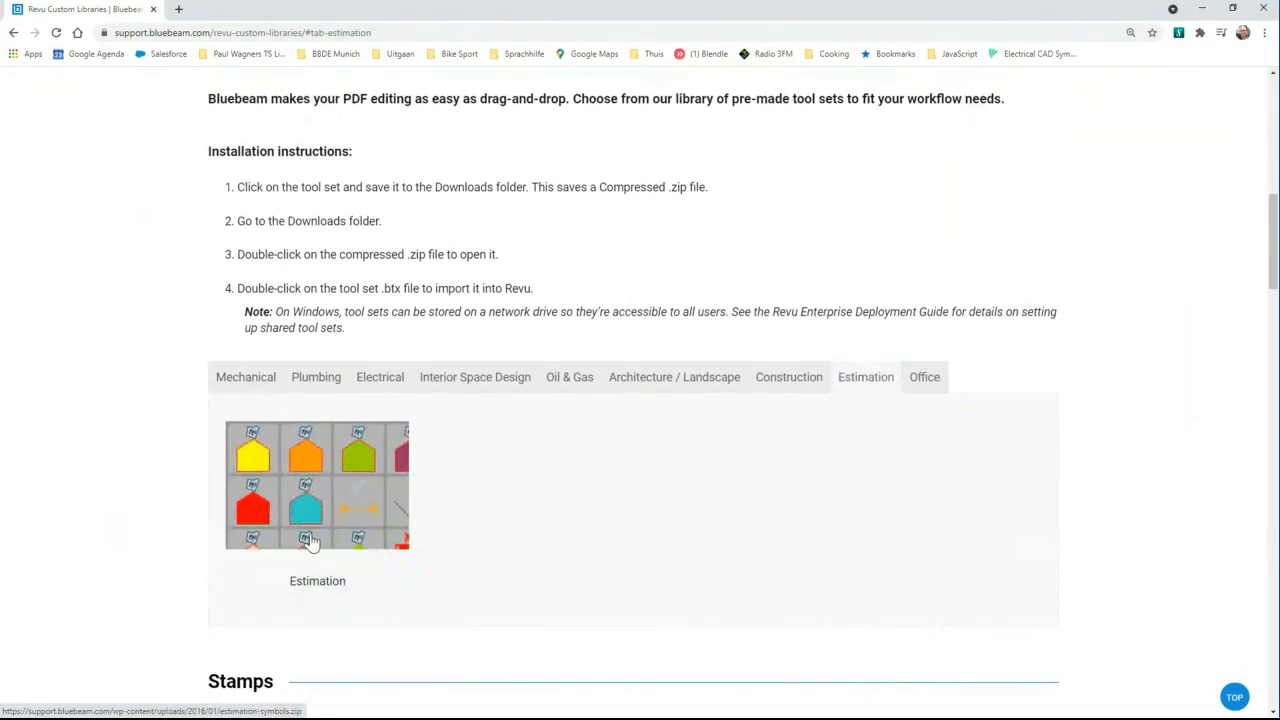
{"action": "left_click", "coordinate": [343, 545]}
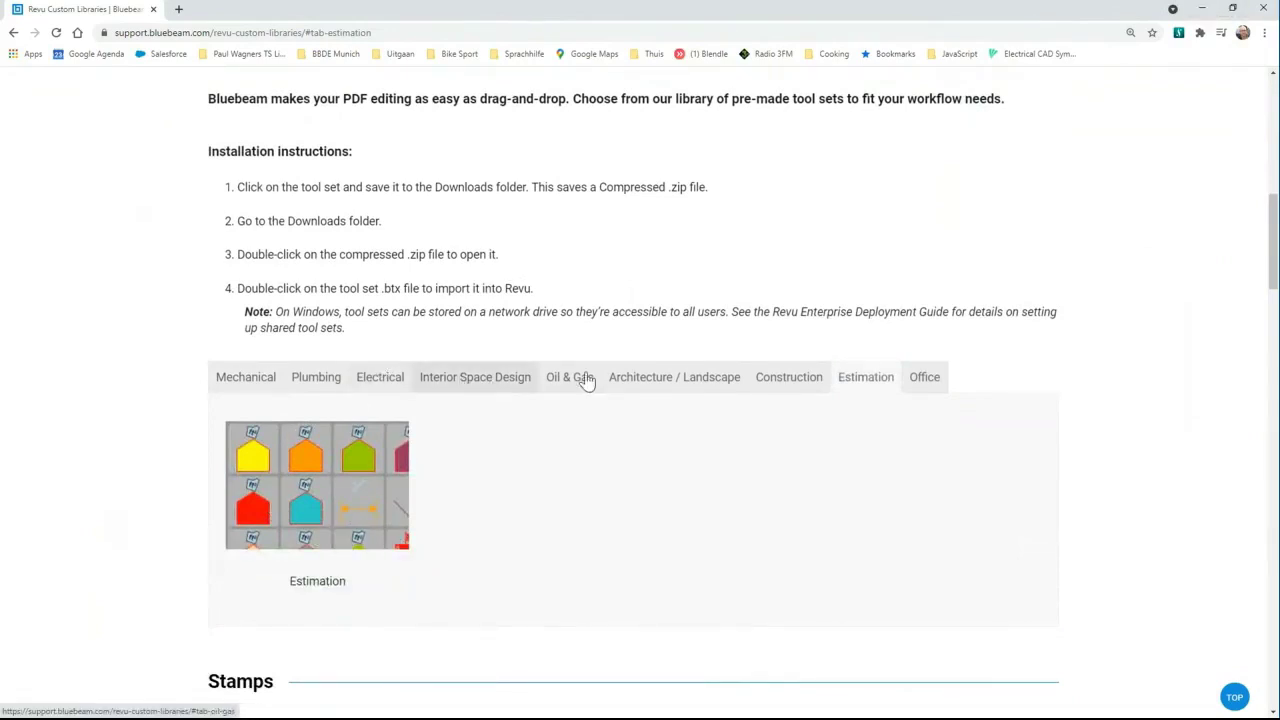
{"action": "left_click", "coordinate": [655, 385]}
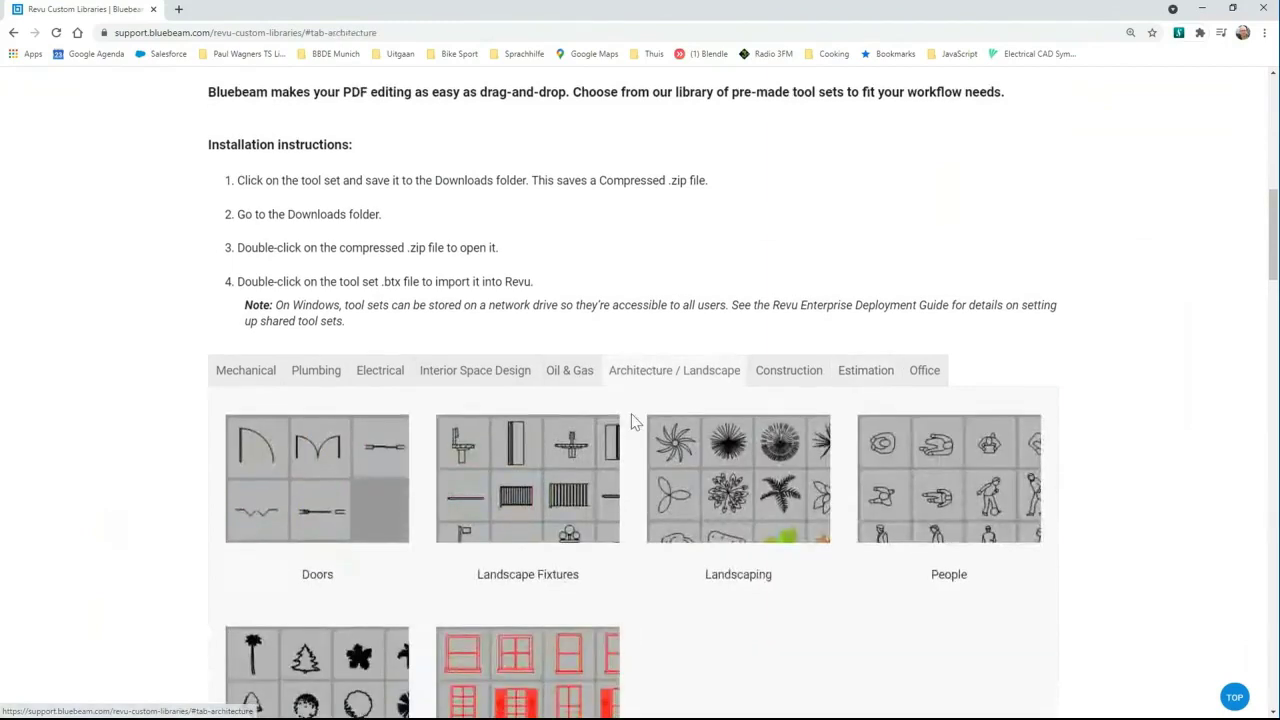
{"action": "scroll", "coordinate": [1111, 150], "scroll_direction": "down", "scroll_amount": 1}
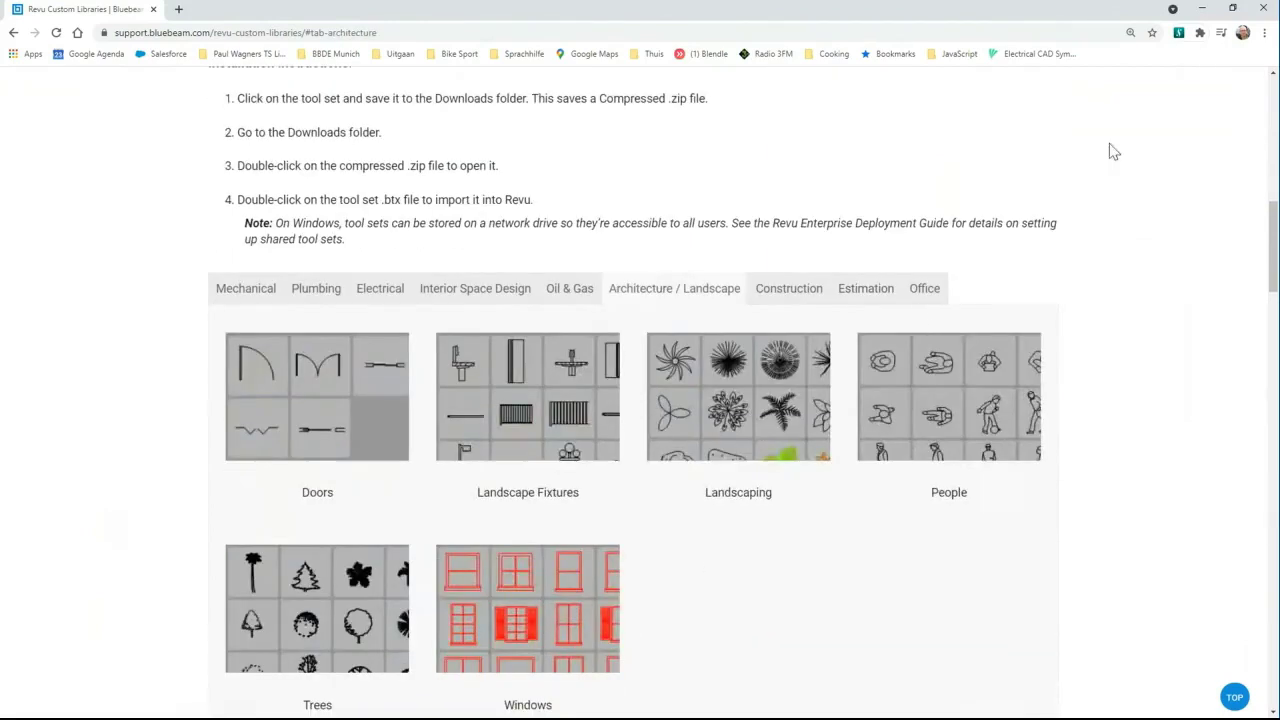
Close Chrome, collapse File Access, and view the upper area of the Mengenermittlung_leer plan
{"action": "left_click", "coordinate": [1265, 12]}
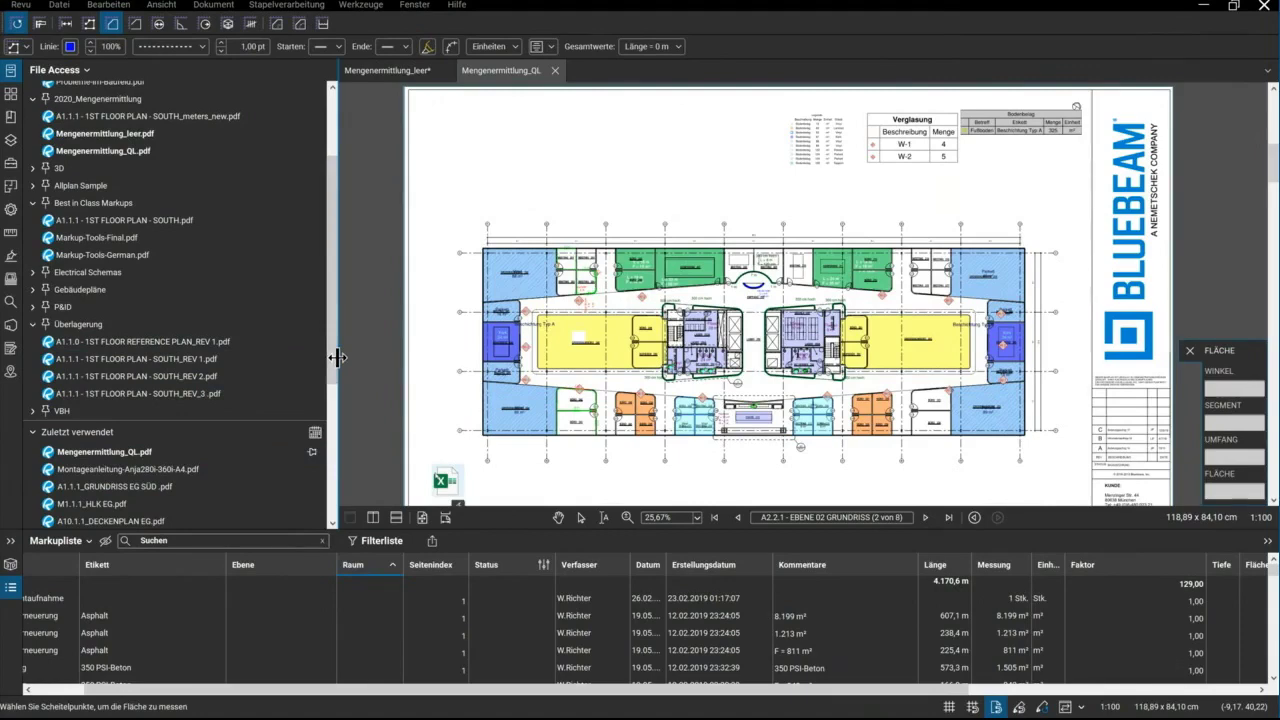
{"action": "left_click_drag", "start_coordinate": [338, 357], "coordinate": [166, 352]}
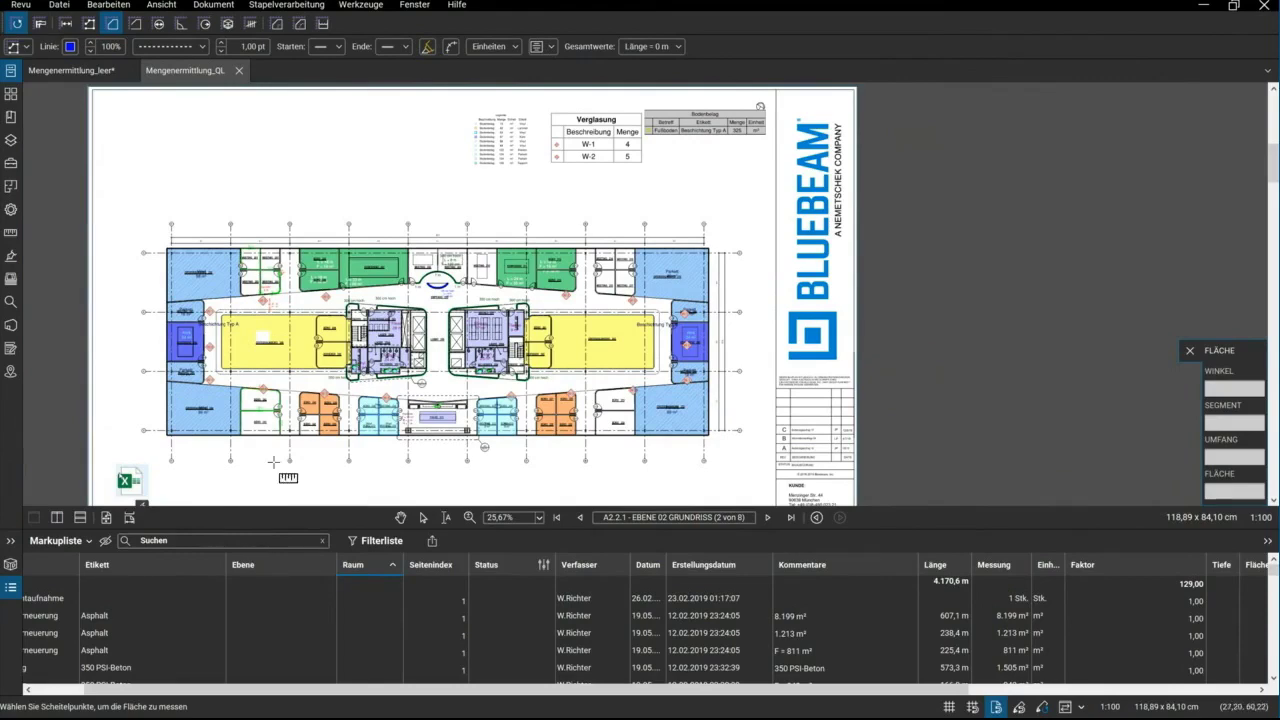
{"action": "left_click", "coordinate": [63, 72]}
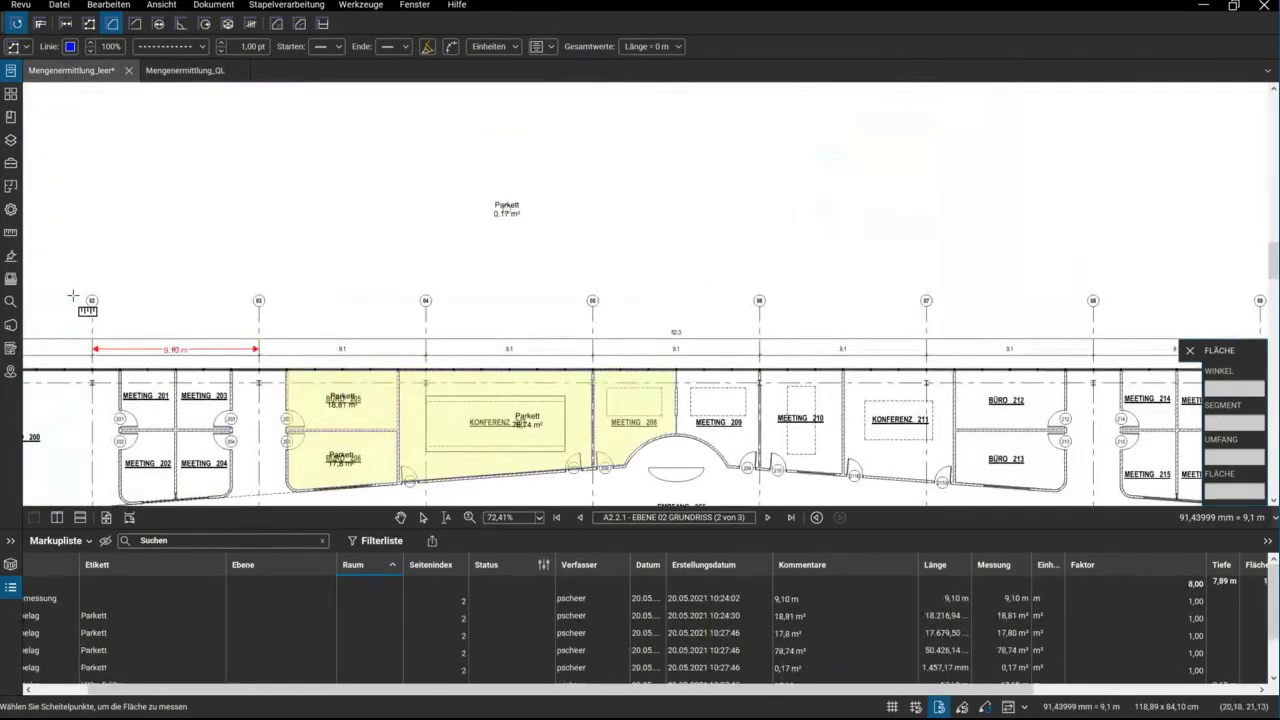
{"action": "scroll", "coordinate": [286, 444], "scroll_direction": "down", "scroll_amount": 2}
{"action": "middle_click_drag", "start_coordinate": [286, 444], "coordinate": [442, 294]}
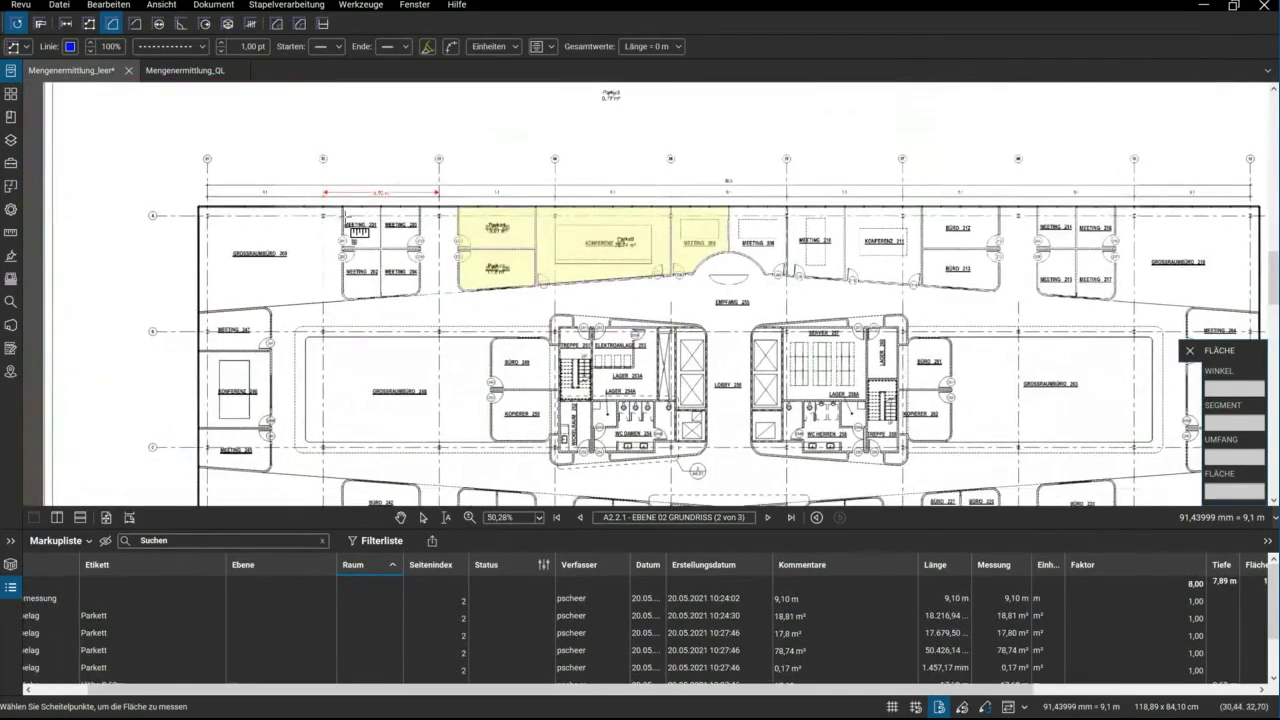
Draw a 9,11 m² Fläche area rectangle over room MEETING 201
{"action": "left_click", "coordinate": [113, 25]}
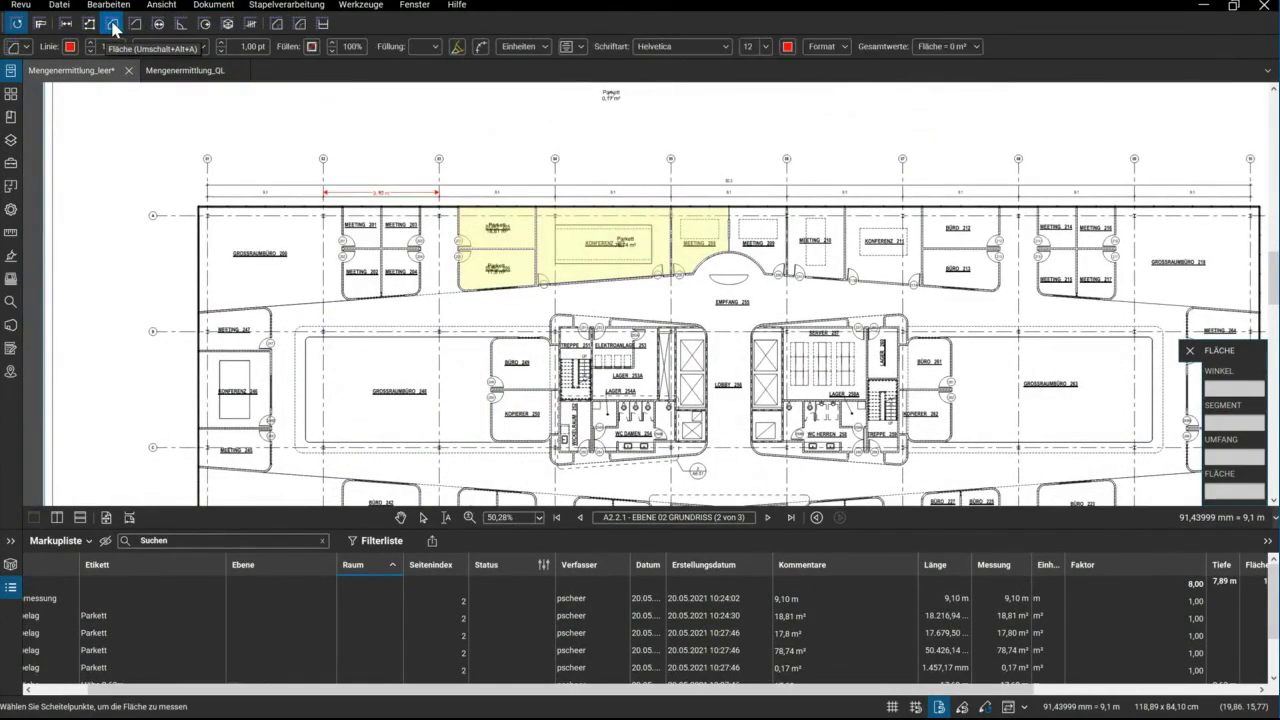
{"action": "scroll", "coordinate": [357, 281], "scroll_direction": "up", "scroll_amount": 5}
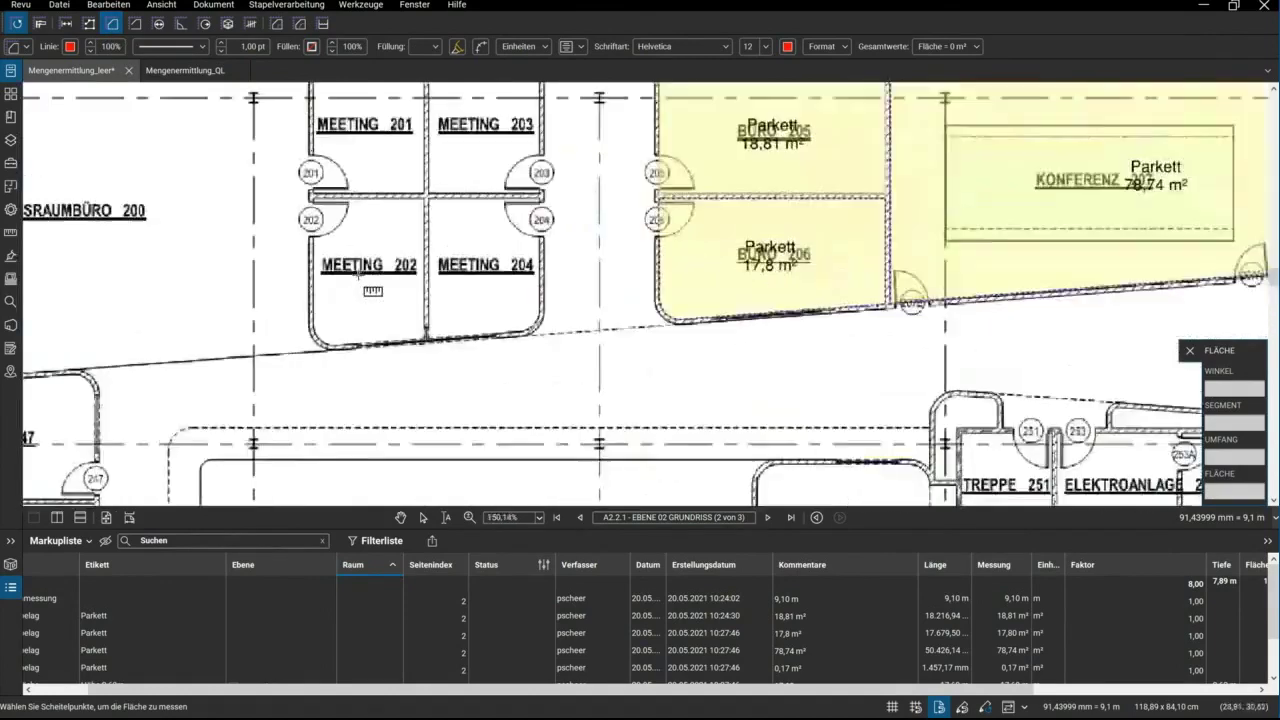
{"action": "middle_click_drag", "start_coordinate": [345, 160], "coordinate": [295, 362]}
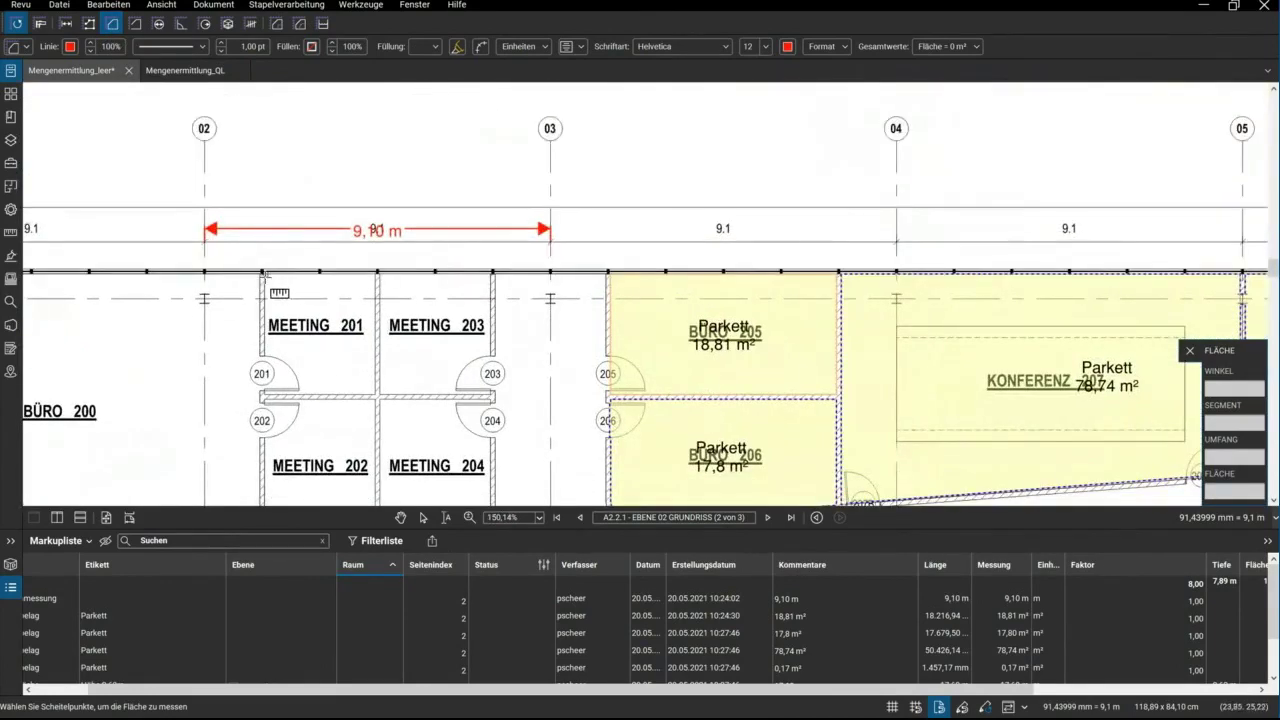
{"action": "left_click", "coordinate": [263, 273]}
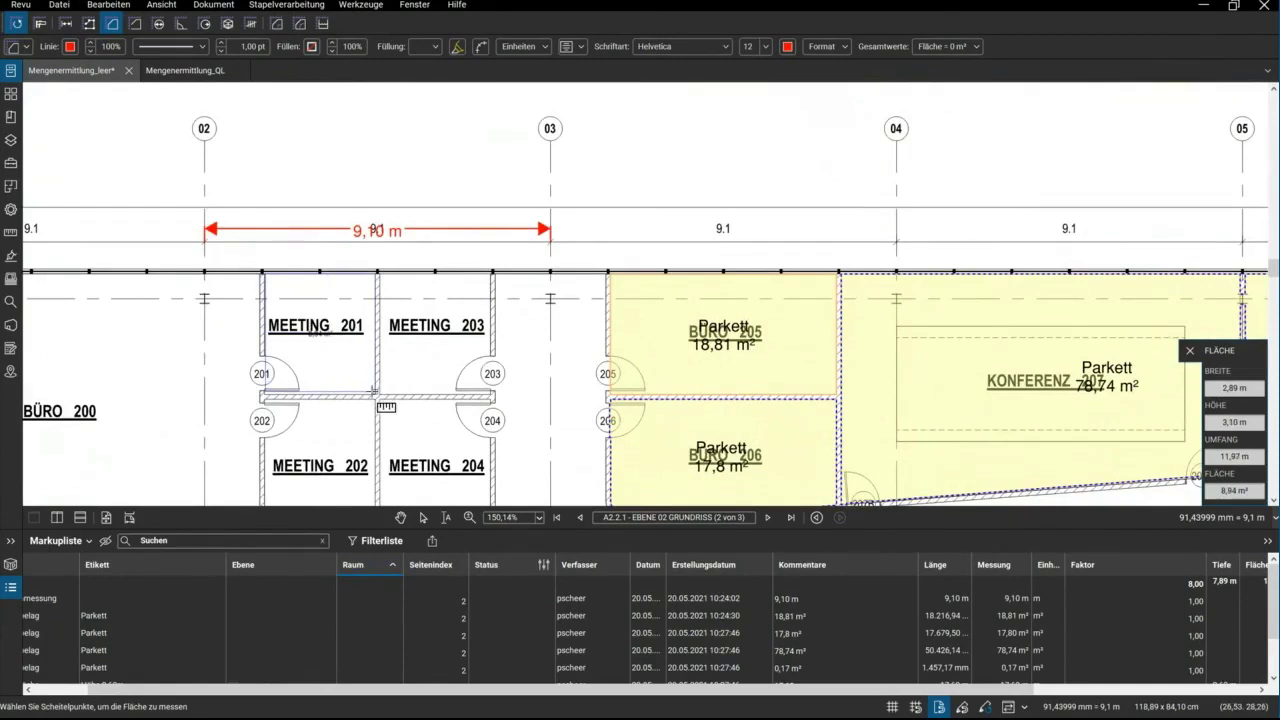
{"action": "left_click", "coordinate": [375, 394]}
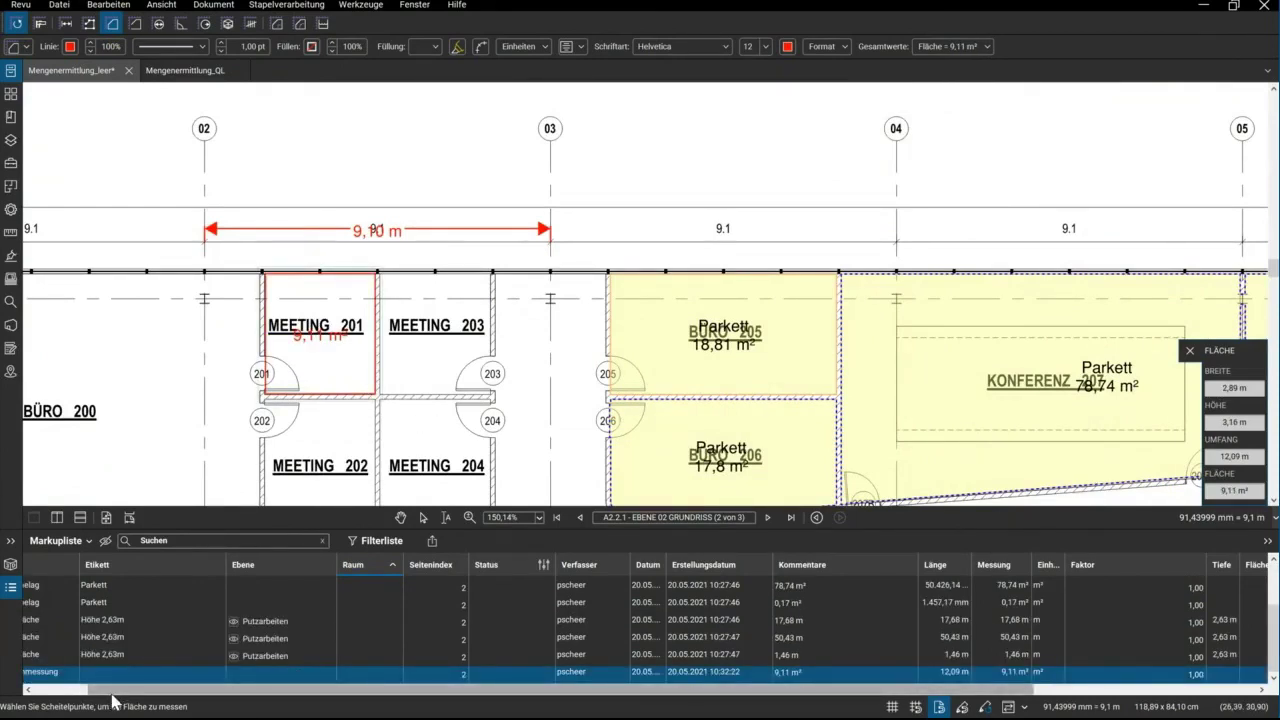
{"action": "left_click_drag", "start_coordinate": [60, 694], "coordinate": [5, 694]}
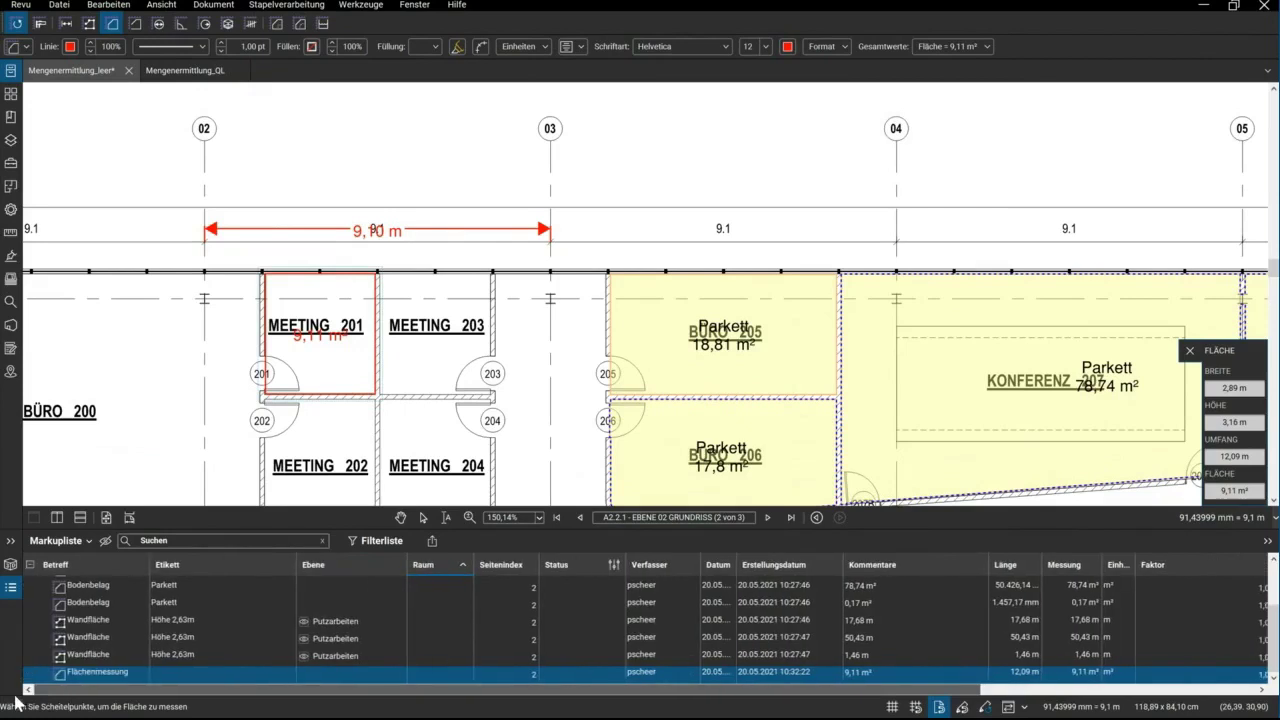
Change the area measurement's subject to Bodenbelag and its label to Asphalt, cancelling the stray measure
{"action": "left_click", "coordinate": [10, 233]}
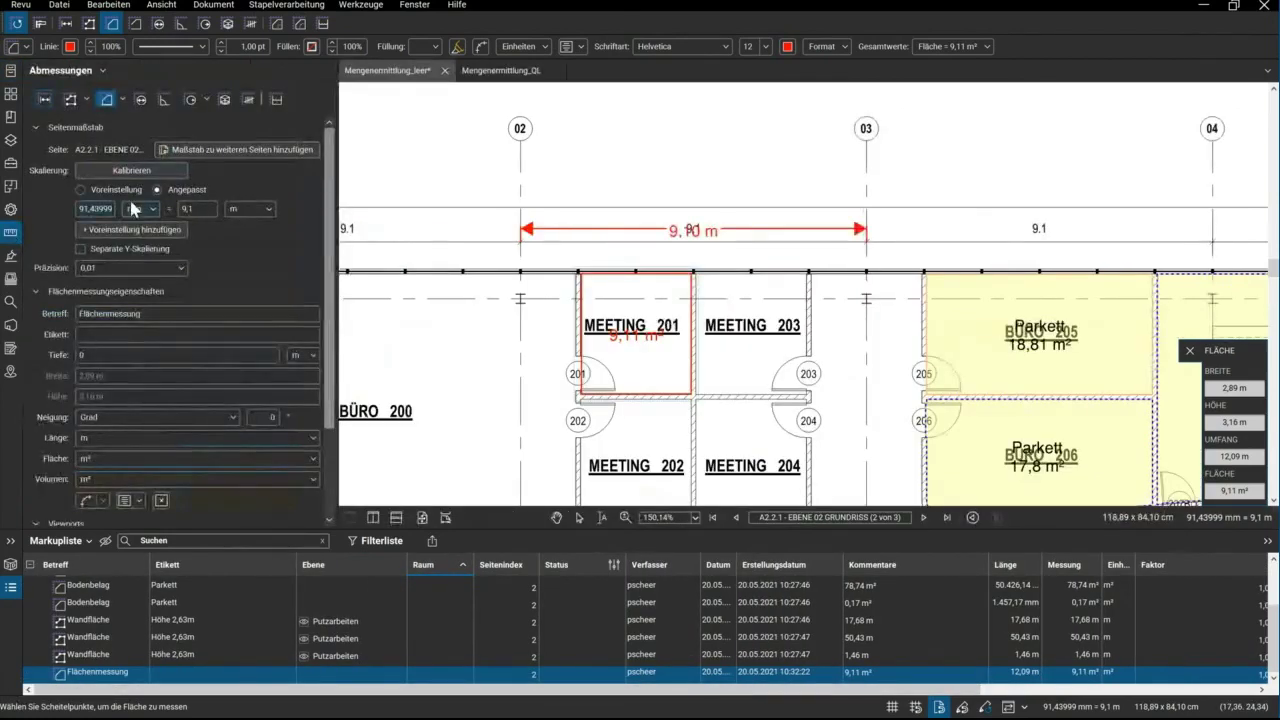
{"action": "left_click", "coordinate": [146, 314]}
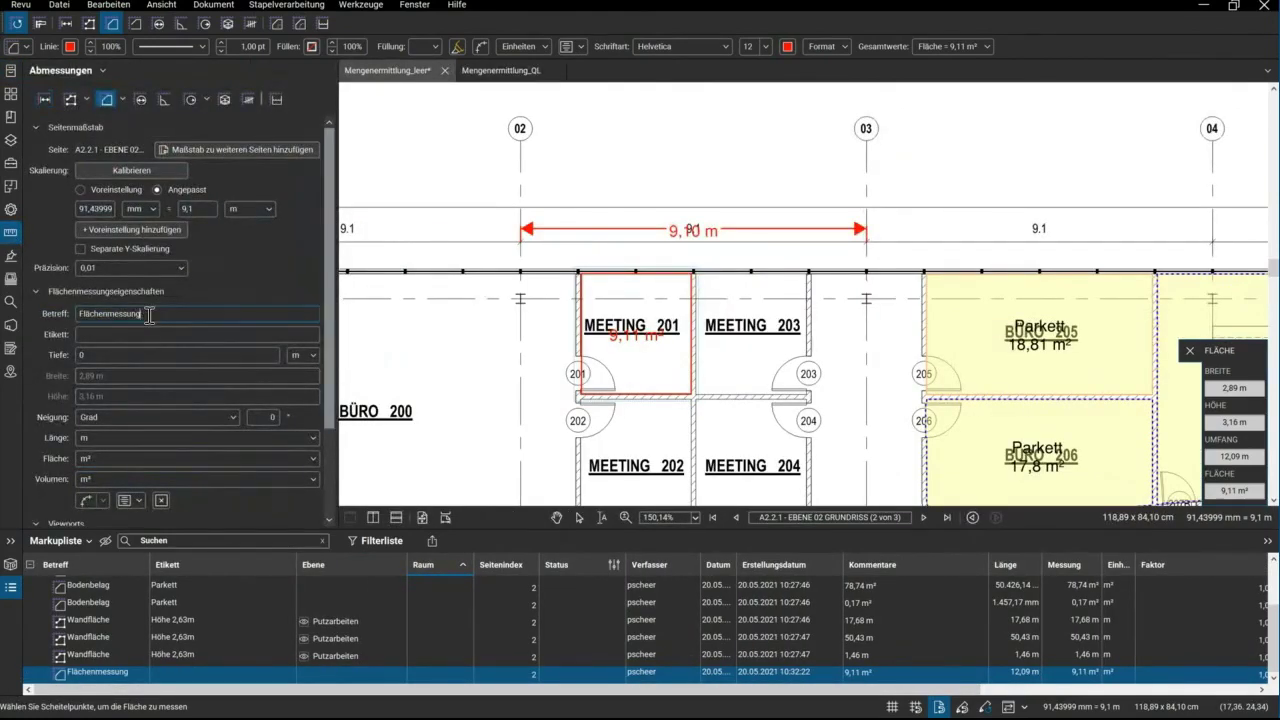
{"action": "double_click", "coordinate": [146, 314]}
{"action": "type", "text": "Boden"}
{"action": "type", "text": "belag"}
{"action": "left_click", "coordinate": [104, 331]}
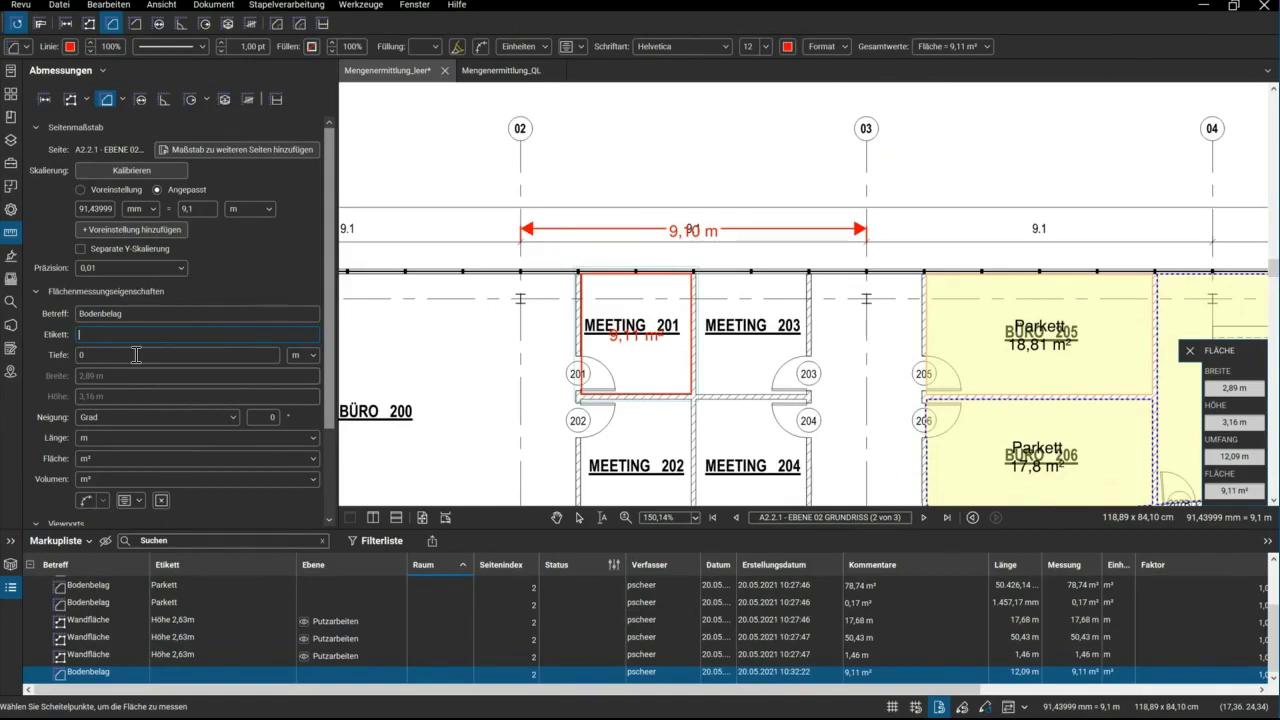
{"action": "type", "text": "A"}
{"action": "type", "text": "sphalt"}
{"action": "scroll", "coordinate": [330, 365], "scroll_direction": "down", "scroll_amount": 2}
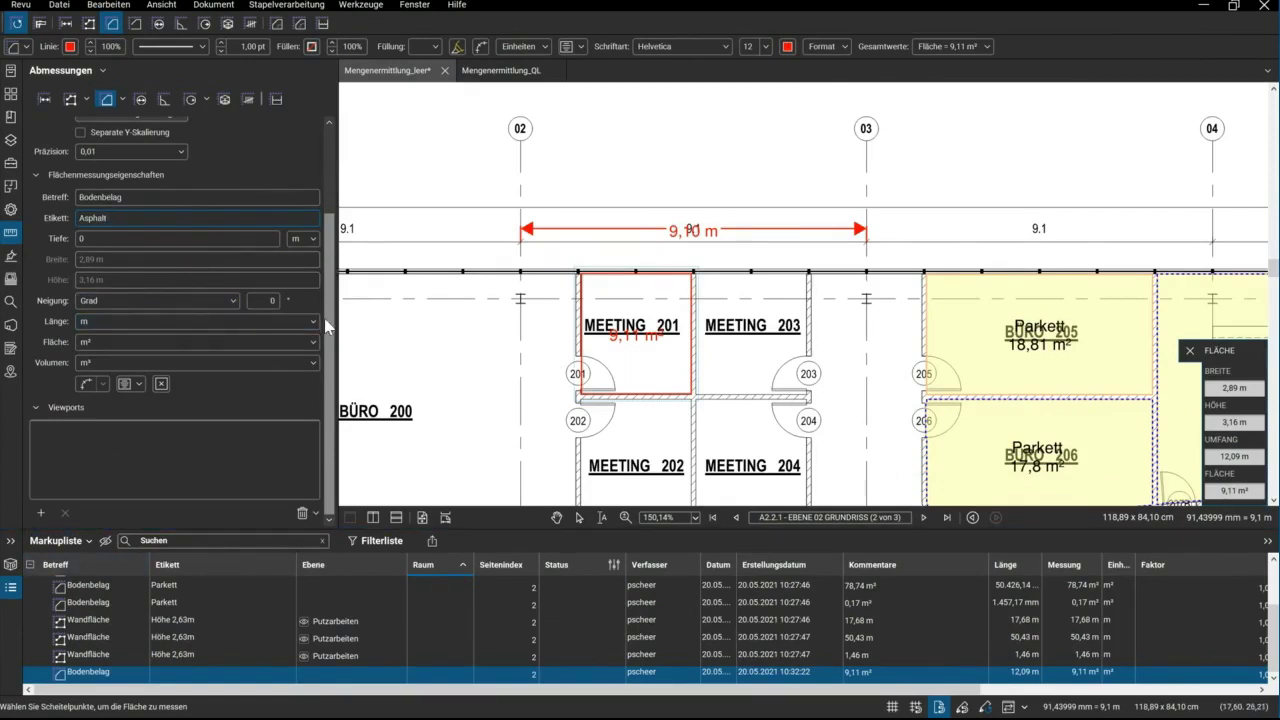
{"action": "key", "text": "Return"}
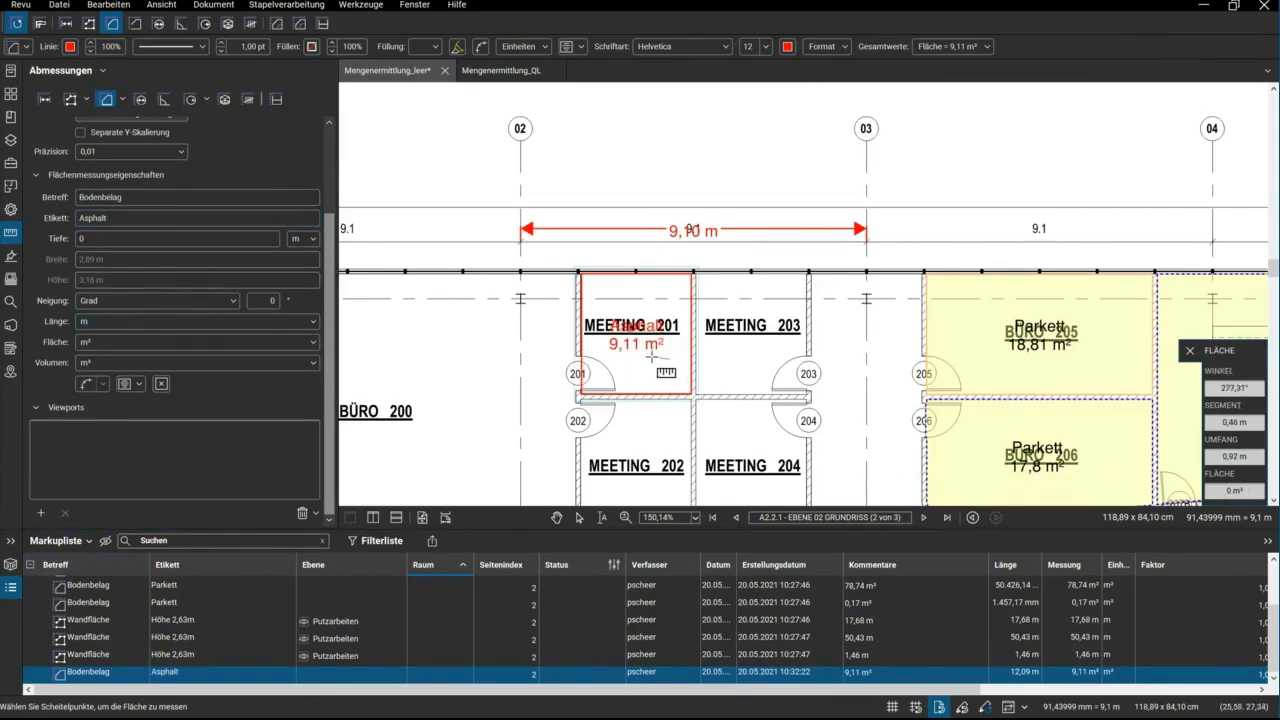
{"action": "left_click", "coordinate": [666, 356]}
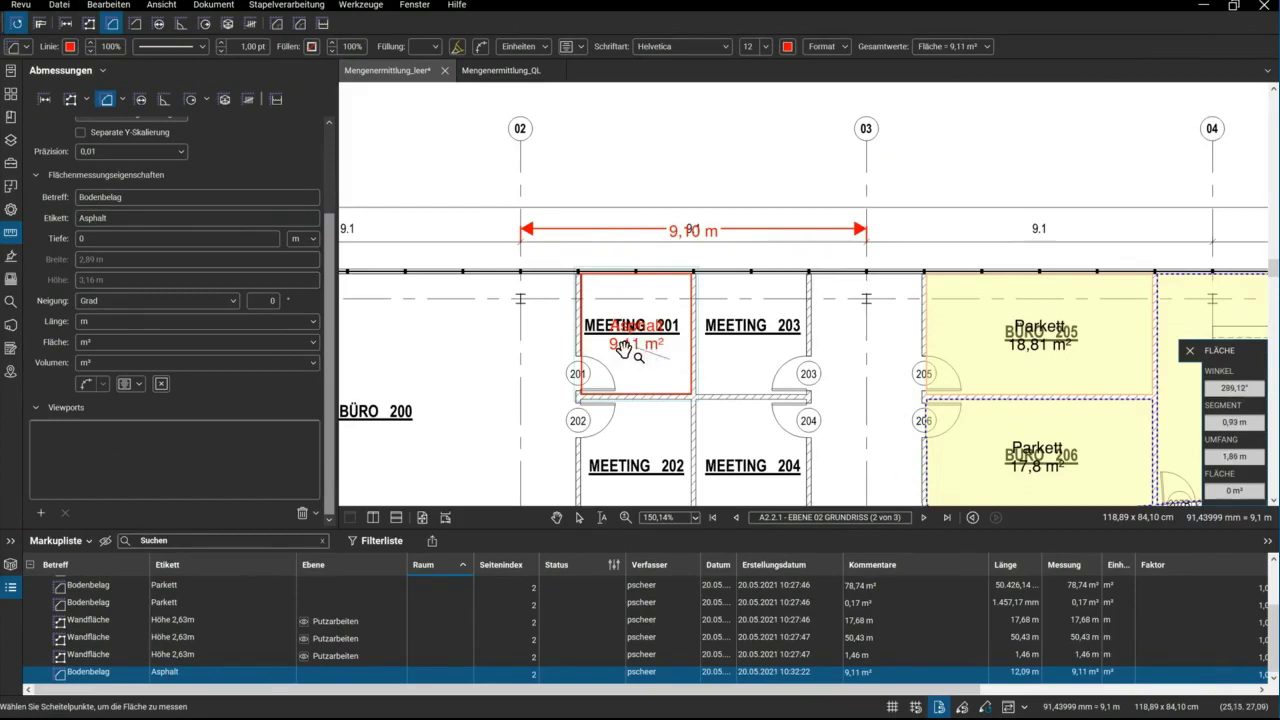
{"action": "key", "text": "Escape"}
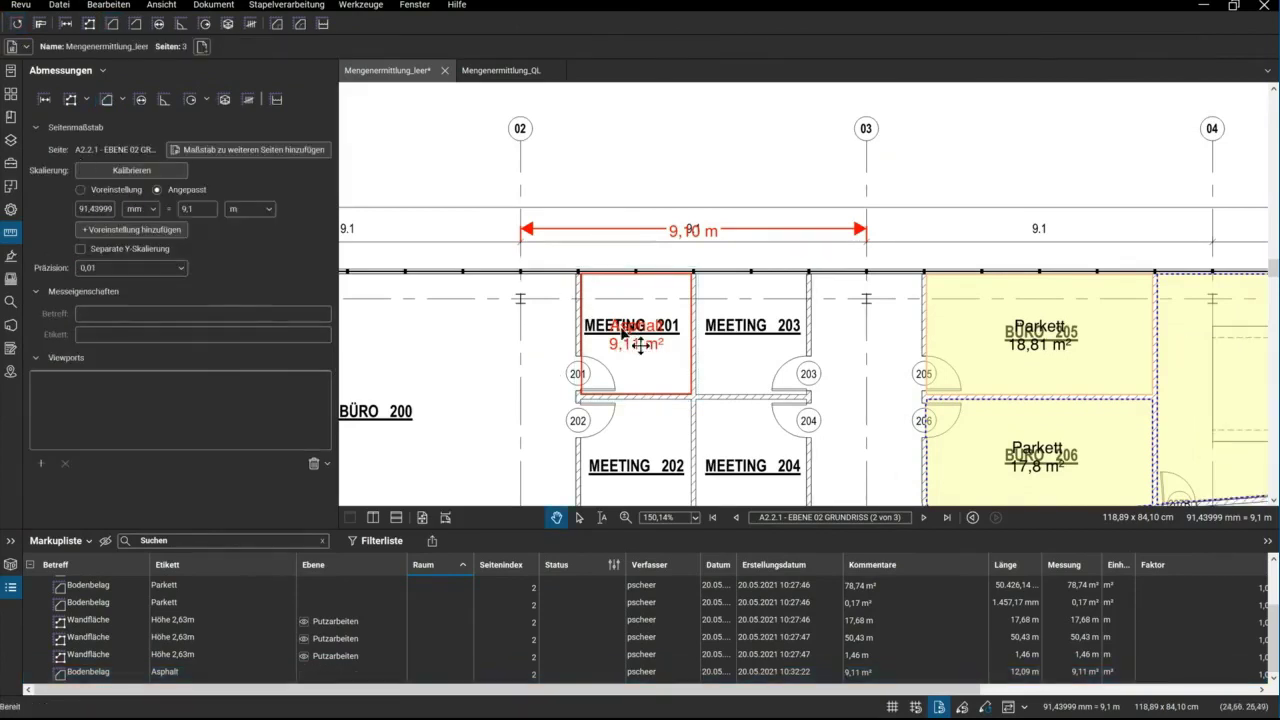
Save the Asphalt area measurement as a tool in the Bodenbelage tool set
{"action": "left_click", "coordinate": [633, 346]}
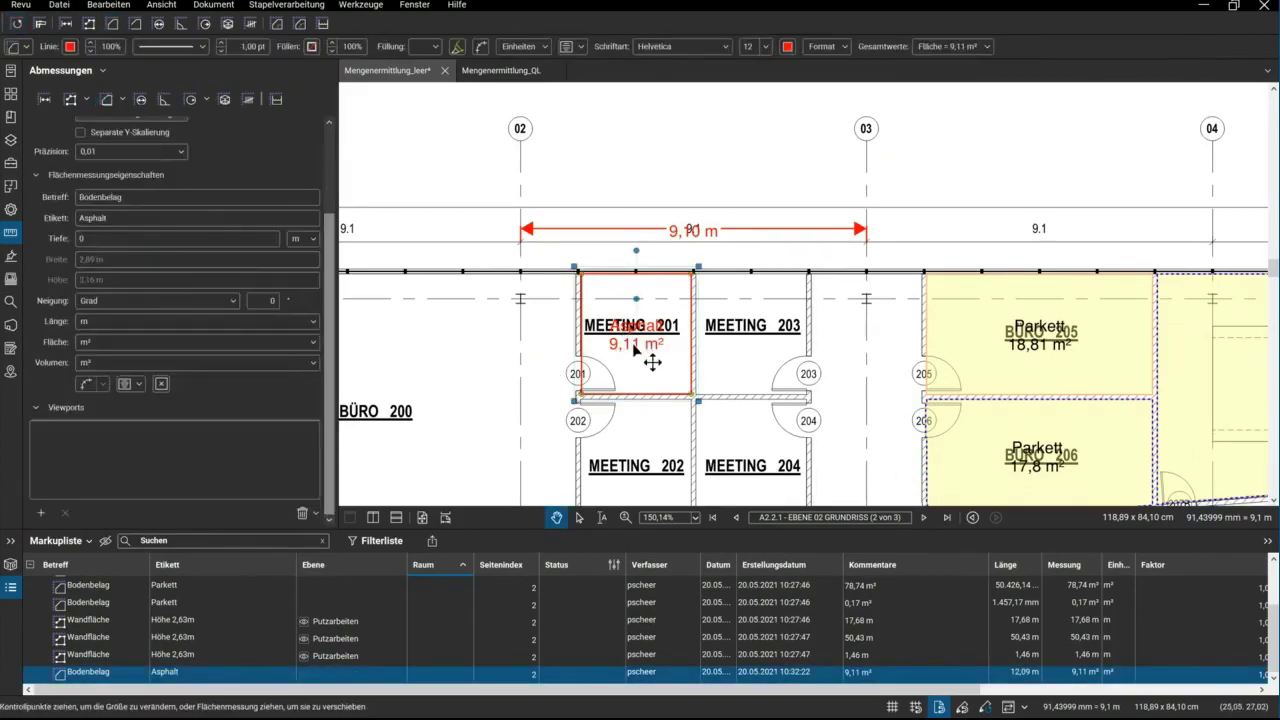
{"action": "right_click", "coordinate": [633, 346]}
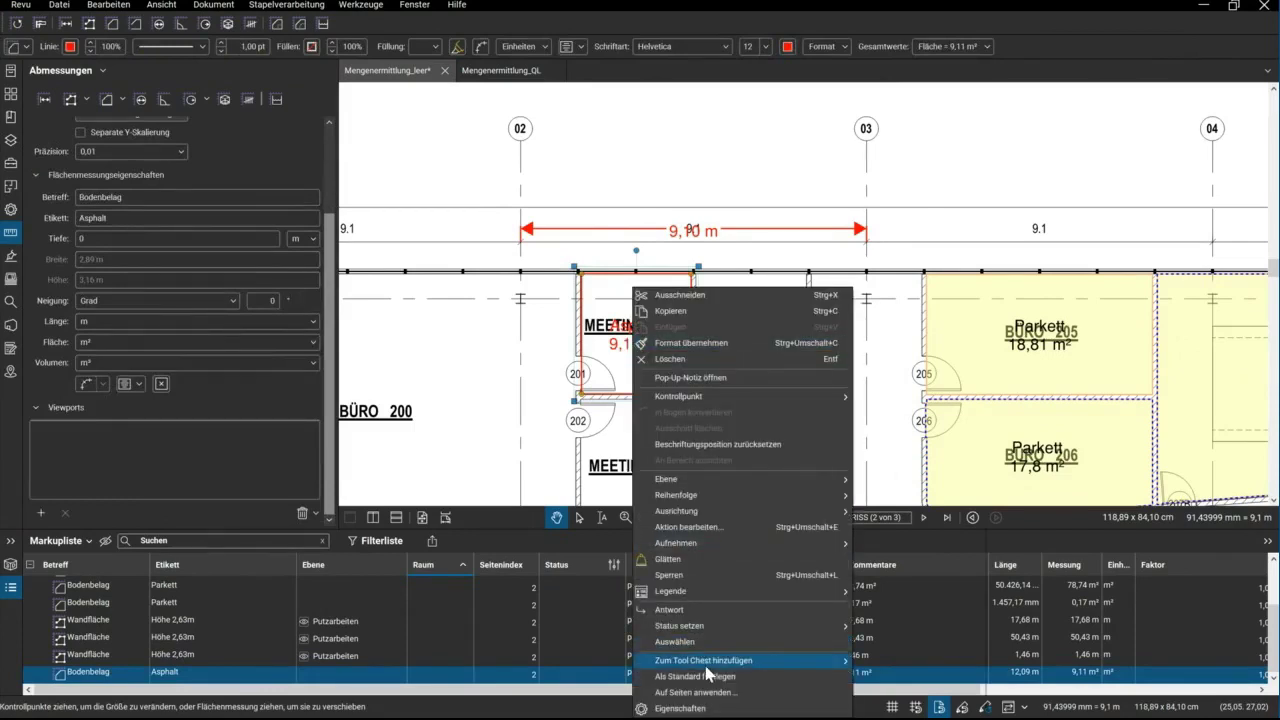
{"action": "mouse_move", "coordinate": [704, 660]}
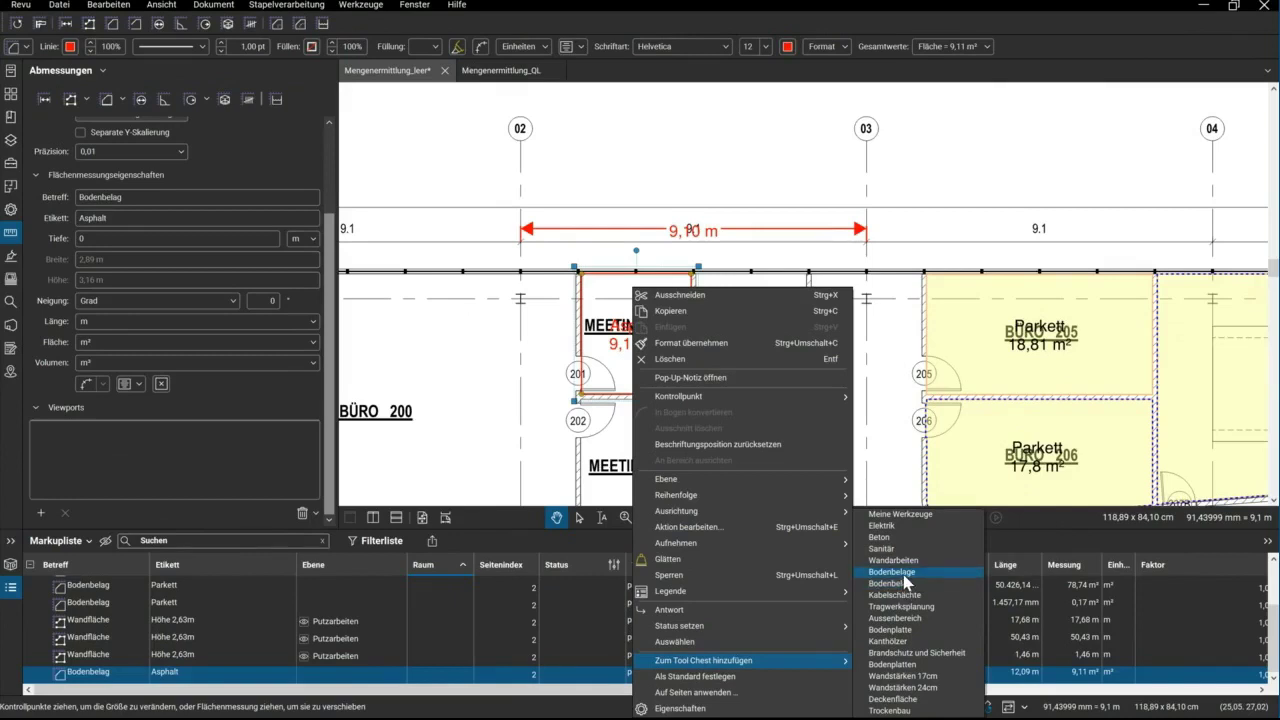
{"action": "left_click", "coordinate": [904, 577]}
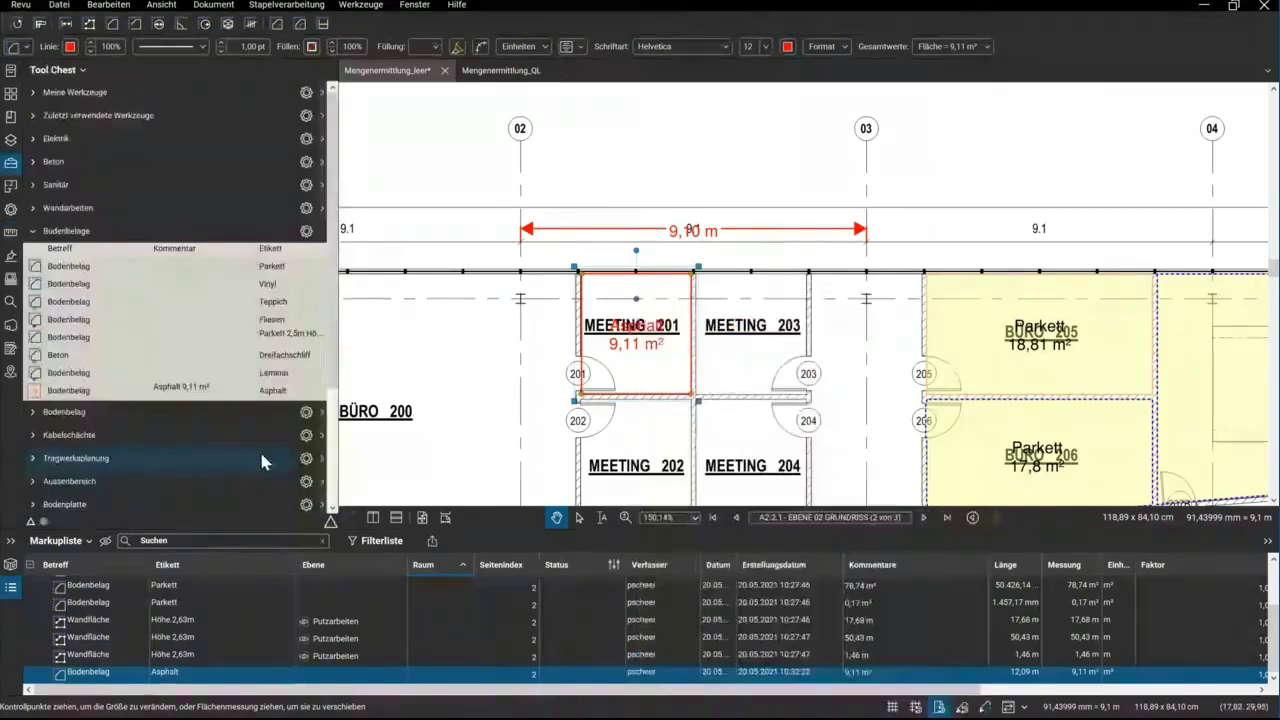
Activate the recently used Bodenbelag Asphalt area tool from Zuletzt verwendete Werkzeuge
{"action": "left_click", "coordinate": [45, 116]}
{"action": "left_click", "coordinate": [38, 142]}
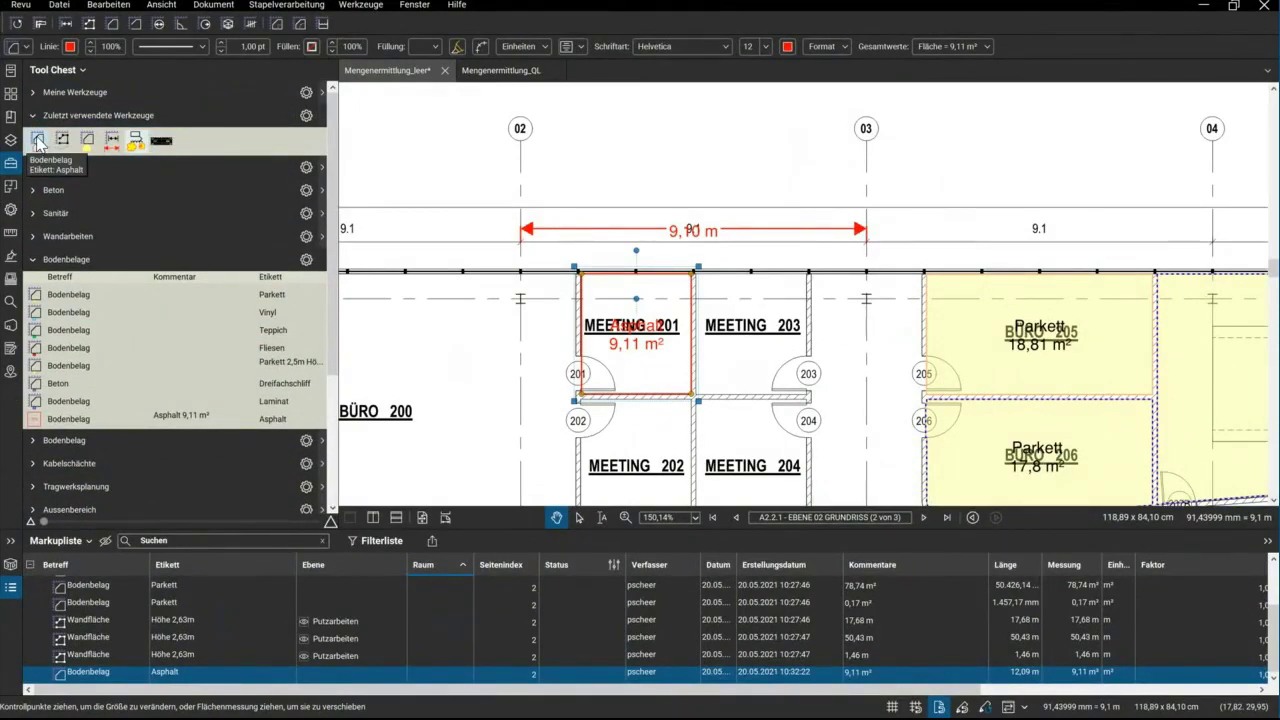
{"action": "left_click", "coordinate": [38, 142]}
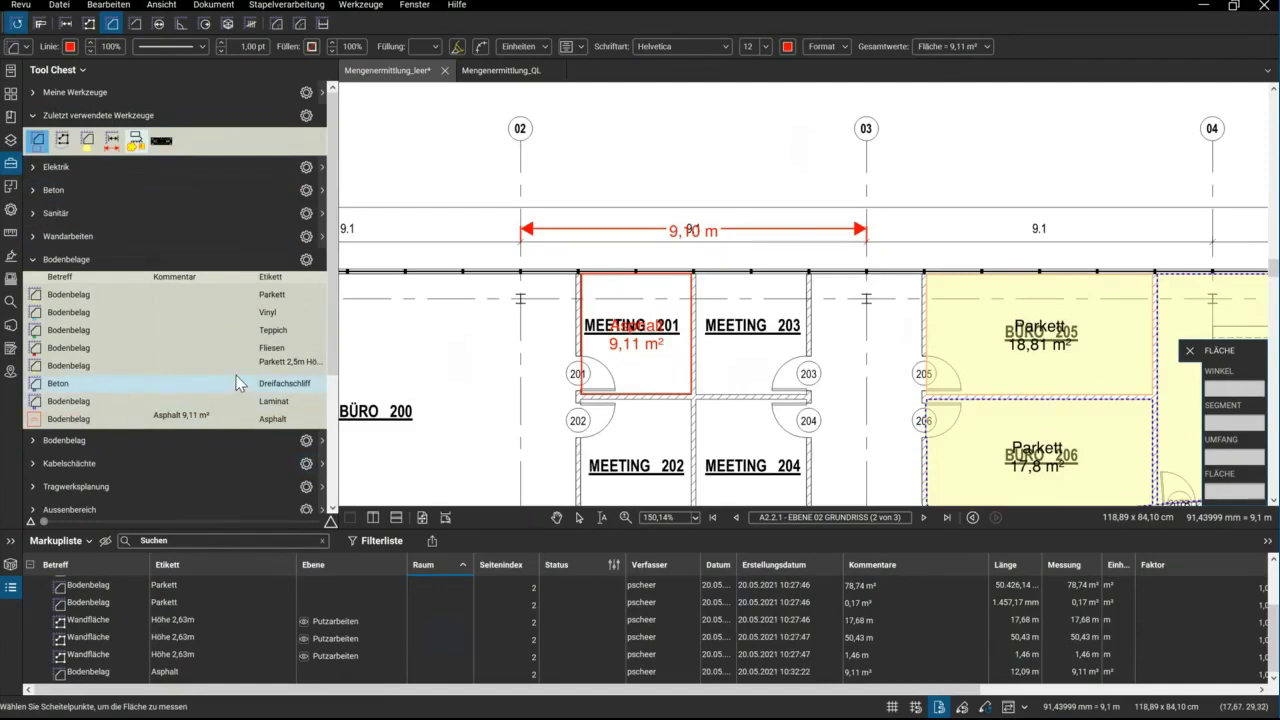
Collapse the Bodenbelage group, dismiss the low-battery warning and bring up the Revu menu
{"action": "left_click", "coordinate": [33, 261]}
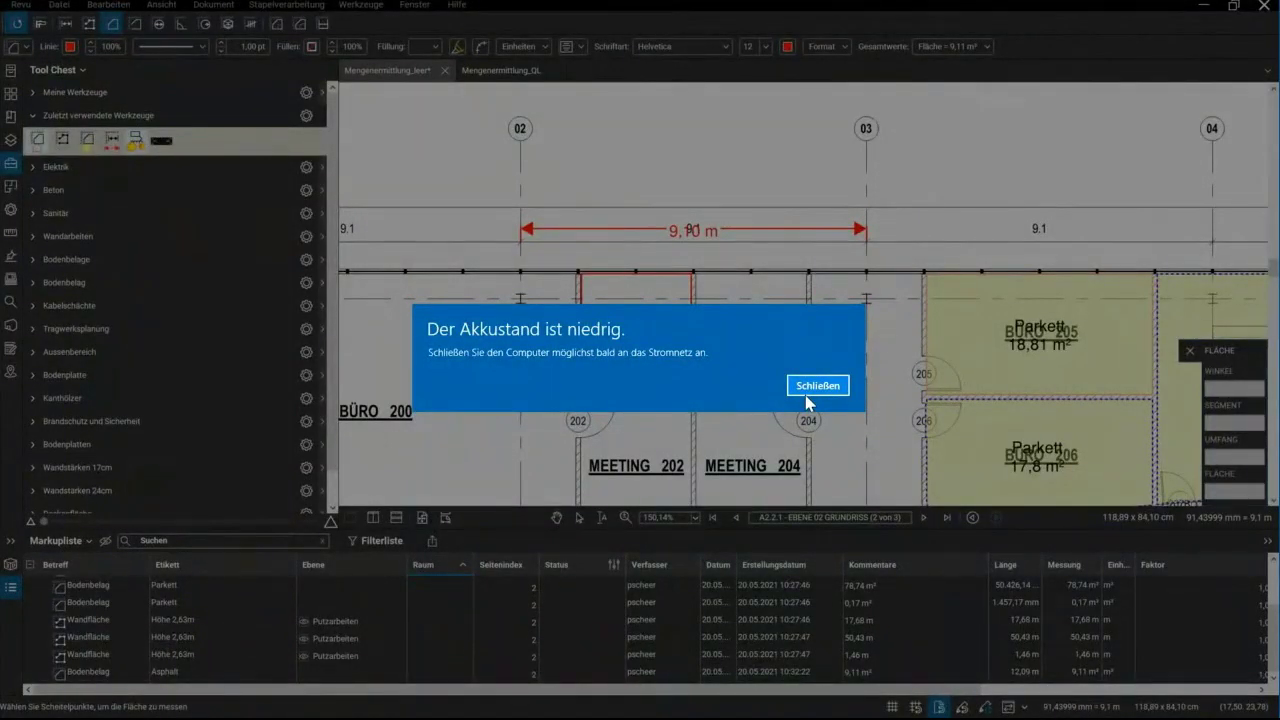
{"action": "left_click", "coordinate": [817, 386]}
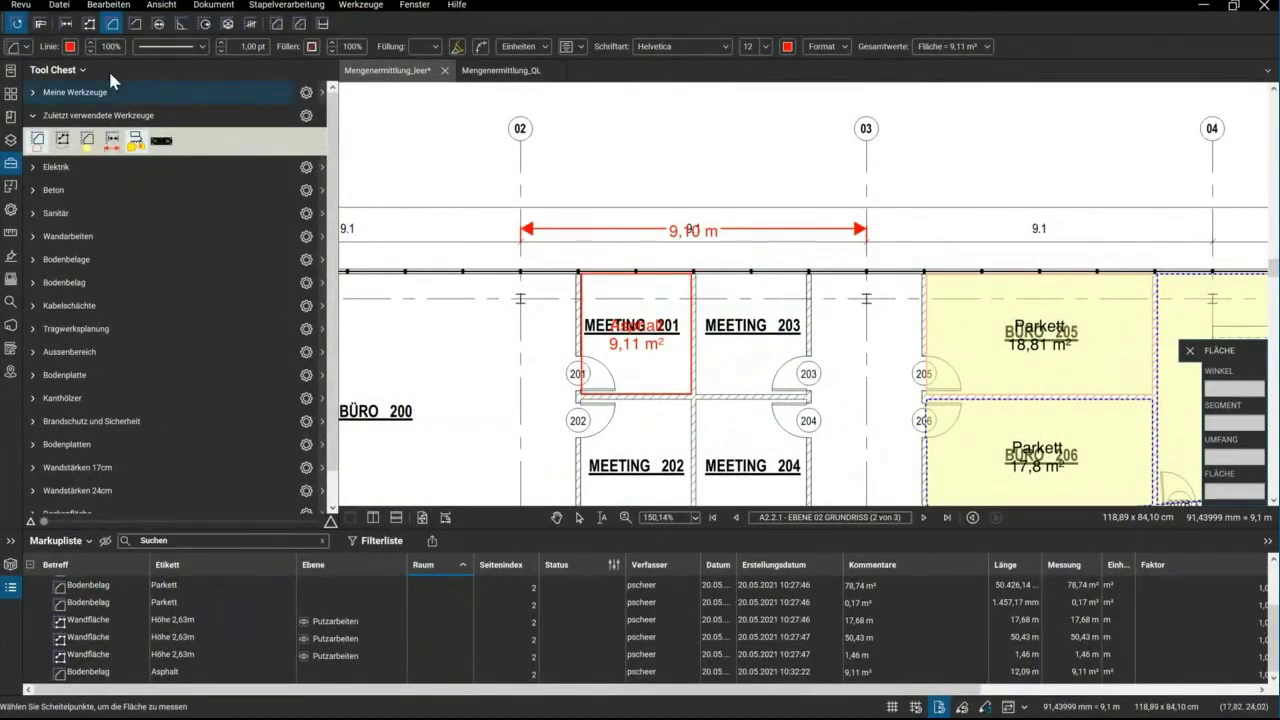
{"action": "left_click", "coordinate": [18, 8]}
{"action": "mouse_move", "coordinate": [60, 88]}
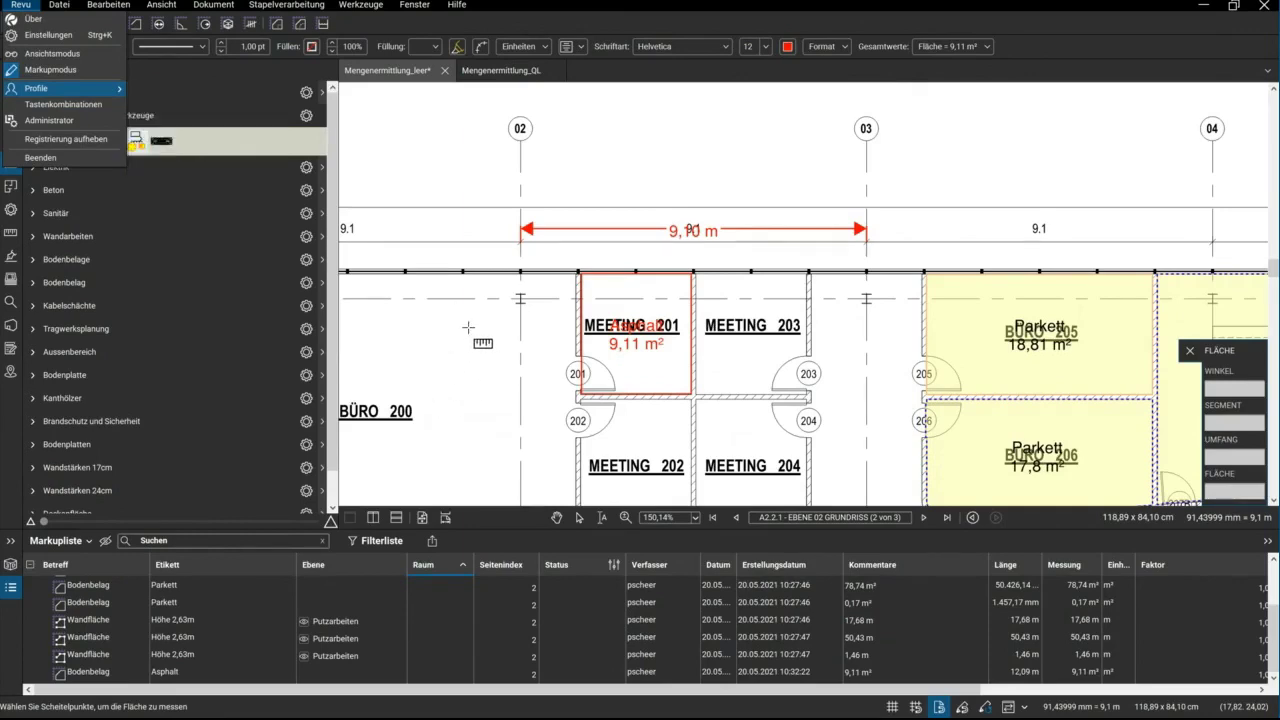
Switch to the Mengenermittlung_QL drawing and hide the Tool Chest
{"action": "scroll", "coordinate": [489, 319], "scroll_direction": "down", "scroll_amount": 2}
{"action": "scroll", "coordinate": [489, 319], "scroll_direction": "down", "scroll_amount": 2}
{"action": "scroll", "coordinate": [536, 368], "scroll_direction": "down", "scroll_amount": 2}
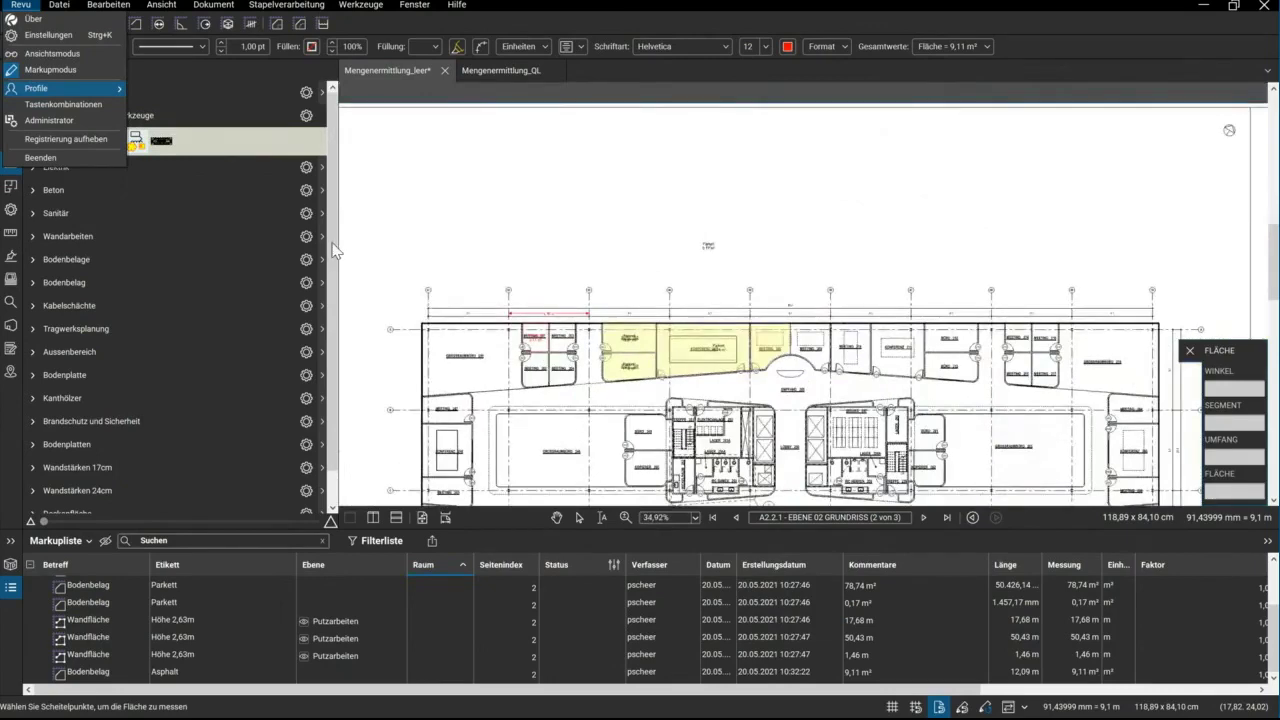
{"action": "left_click", "coordinate": [505, 80]}
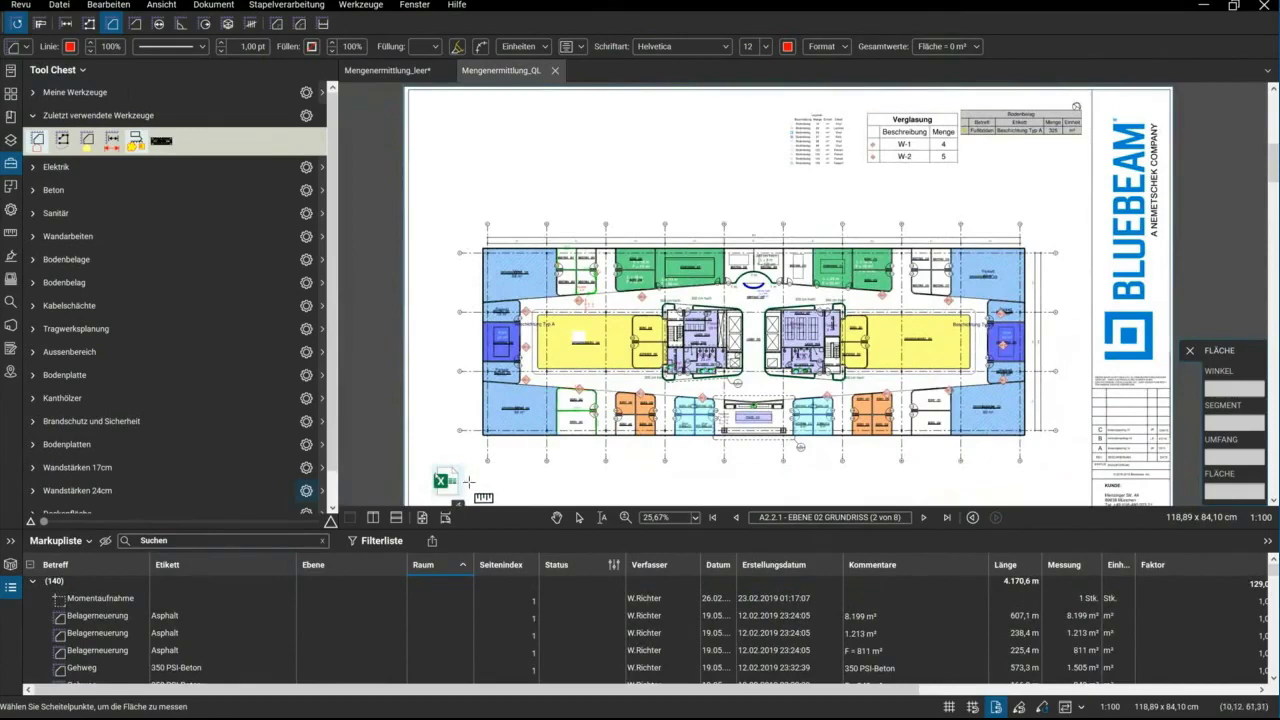
{"action": "left_click", "coordinate": [338, 330]}
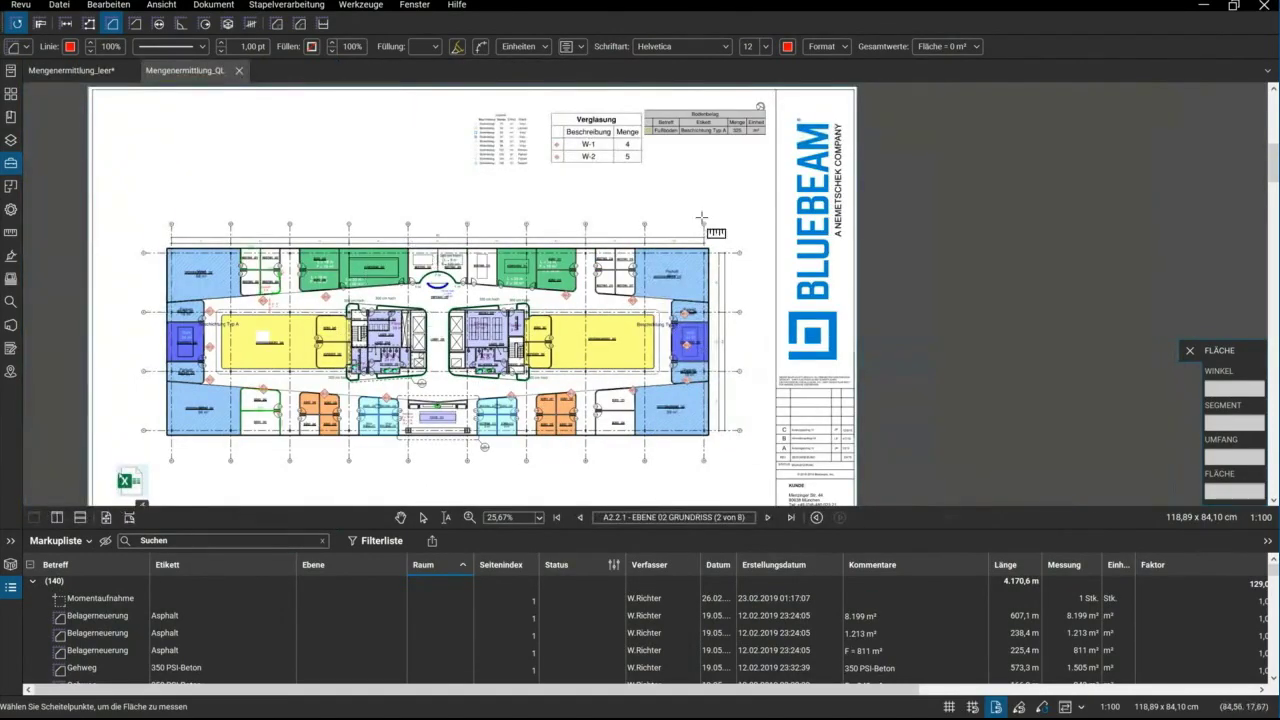
Box-select all markups across the floor plan with the Select tool
{"action": "left_click", "coordinate": [423, 517]}
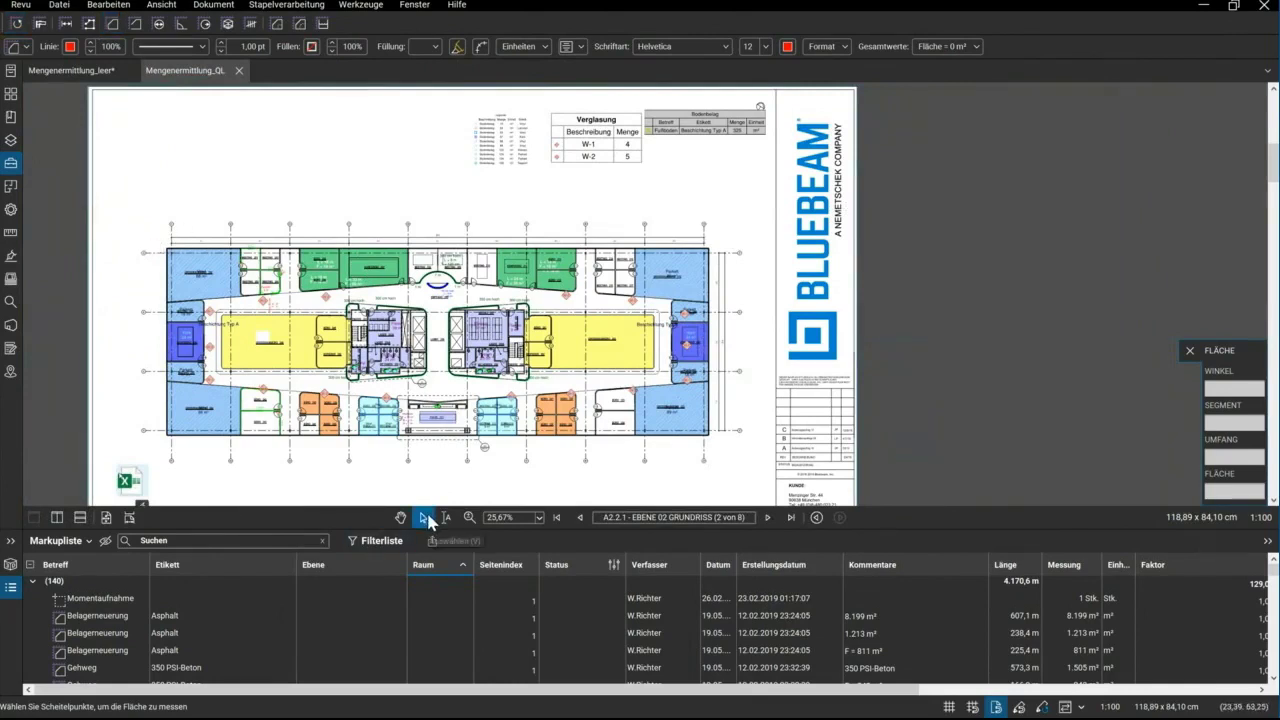
{"action": "left_click_drag", "start_coordinate": [148, 218], "coordinate": [633, 432]}
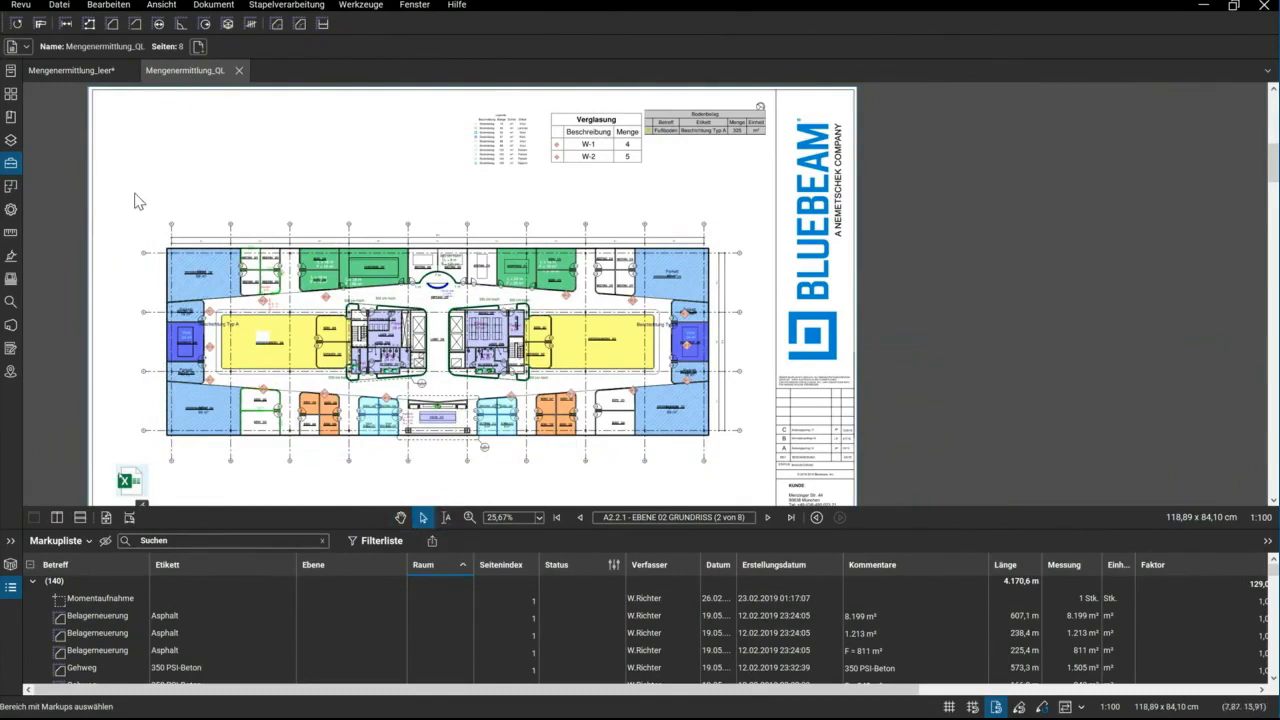
{"action": "left_click_drag", "start_coordinate": [132, 213], "coordinate": [750, 477]}
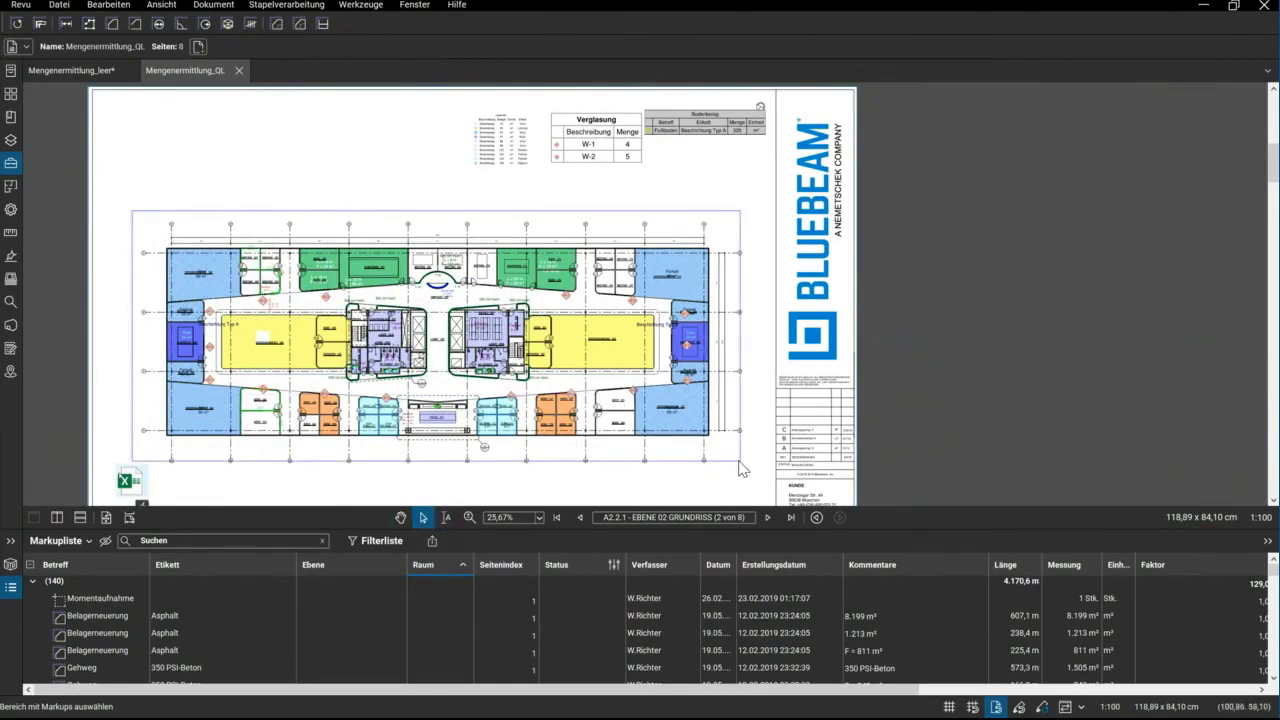
Create a new legend (Neue Legende erstellen) from the selected markups at the sheet's top-left
{"action": "right_click", "coordinate": [686, 431]}
{"action": "mouse_move", "coordinate": [723, 607]}
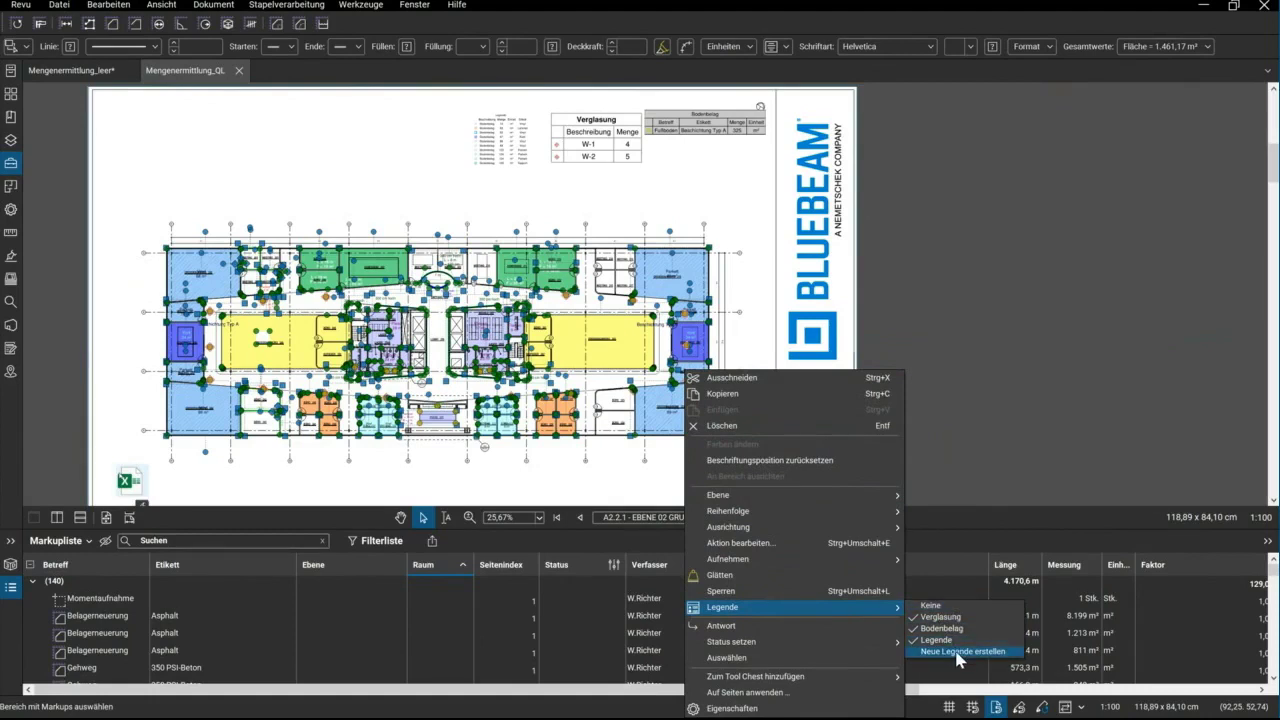
{"action": "left_click", "coordinate": [957, 652]}
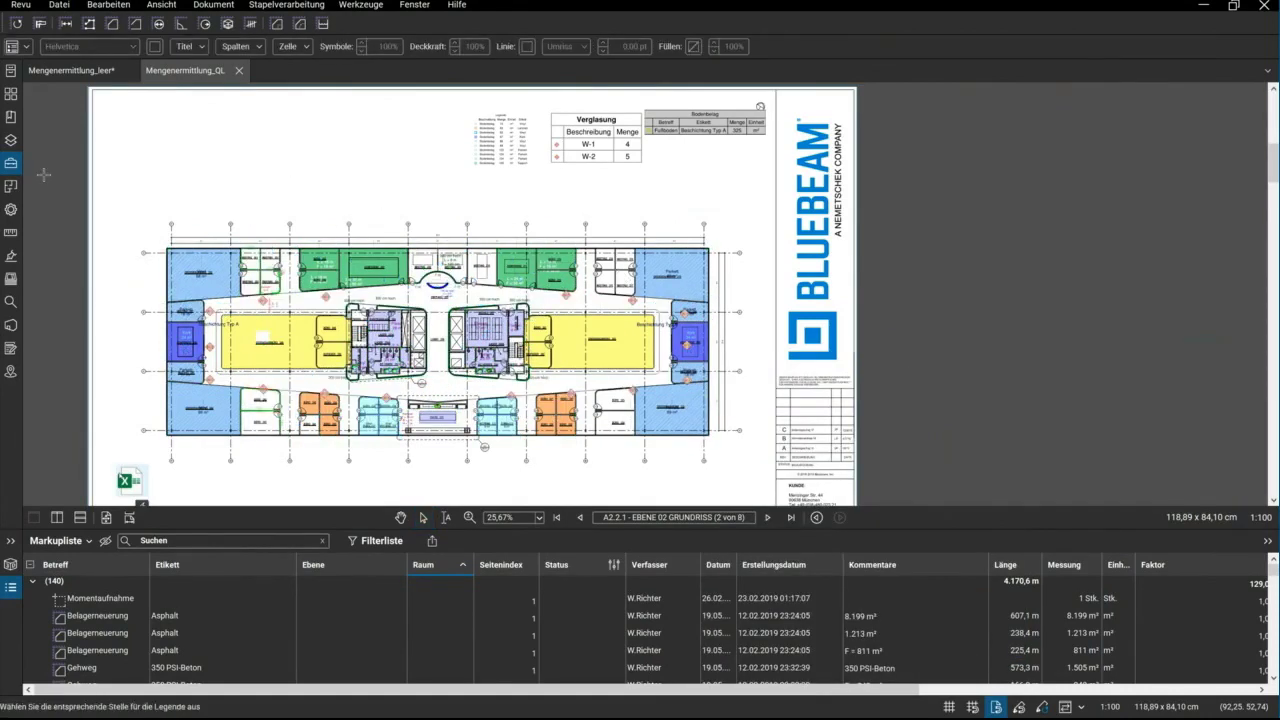
{"action": "scroll", "coordinate": [114, 207], "scroll_direction": "up", "scroll_amount": 1}
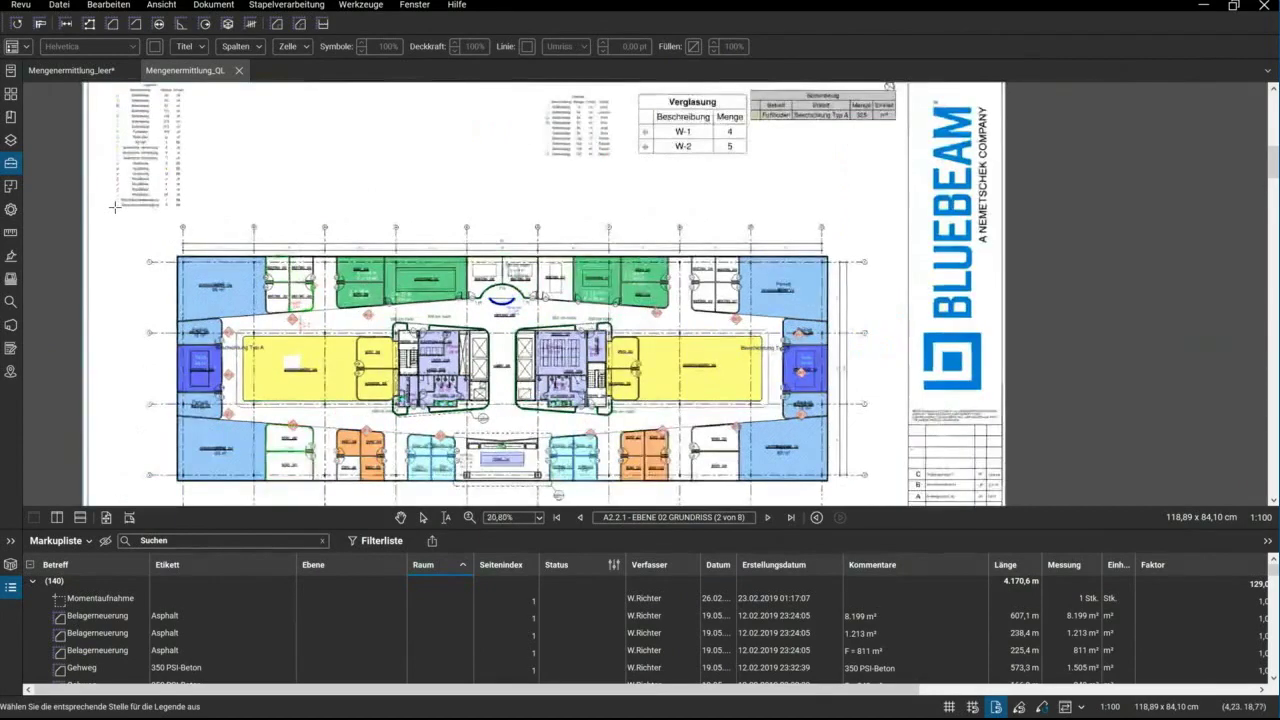
{"action": "scroll", "coordinate": [114, 207], "scroll_direction": "up", "scroll_amount": 3}
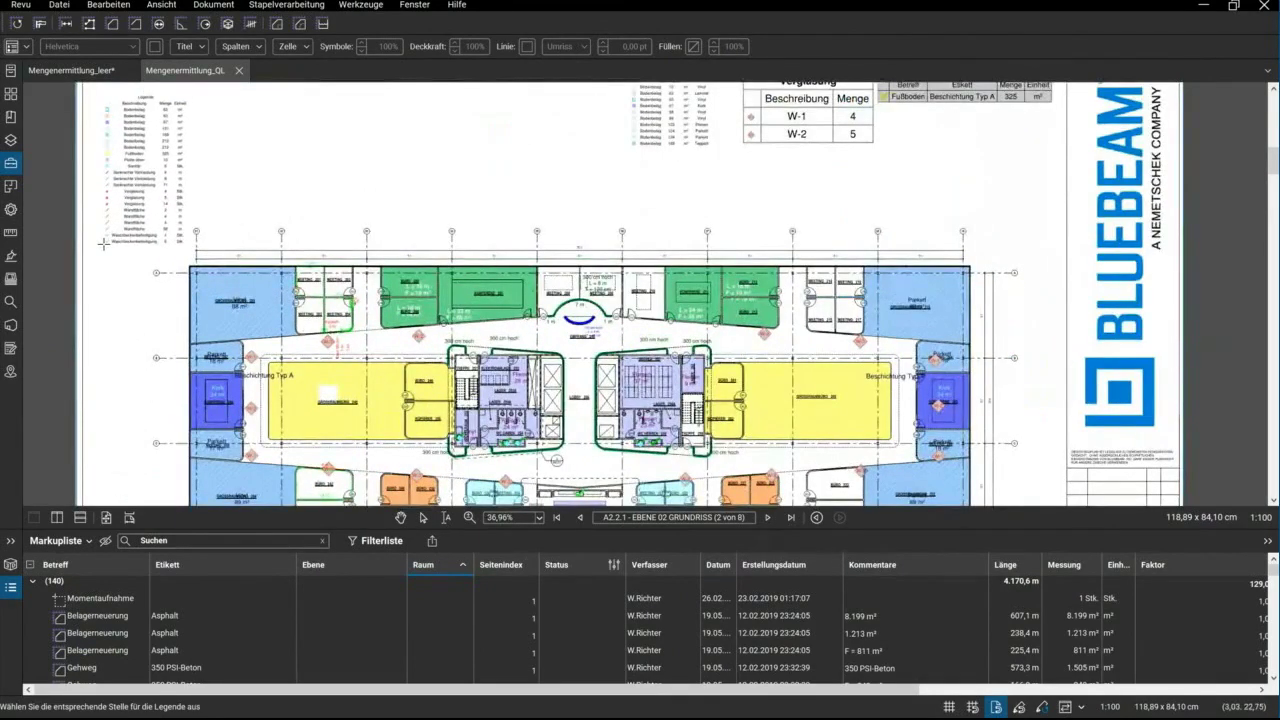
{"action": "left_click", "coordinate": [104, 246]}
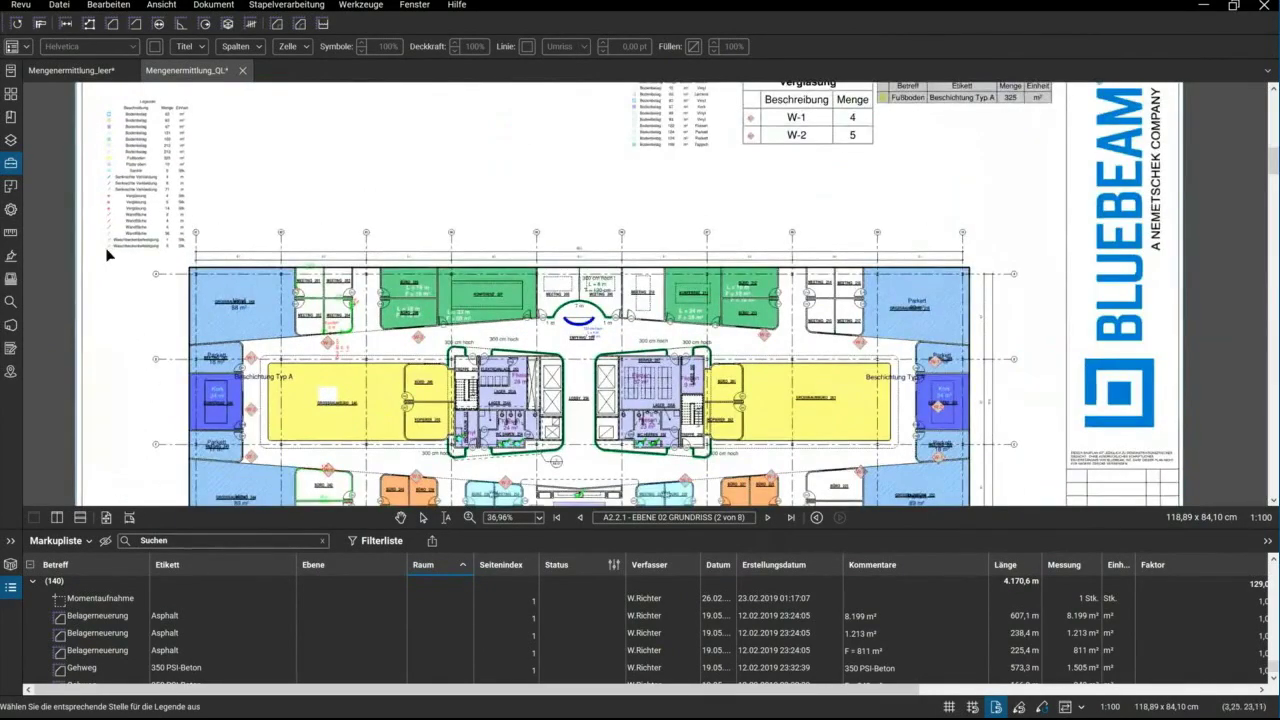
Look through the legend's Legendeneigenschaften in Properties, then delete the legend
{"action": "left_click", "coordinate": [11, 210]}
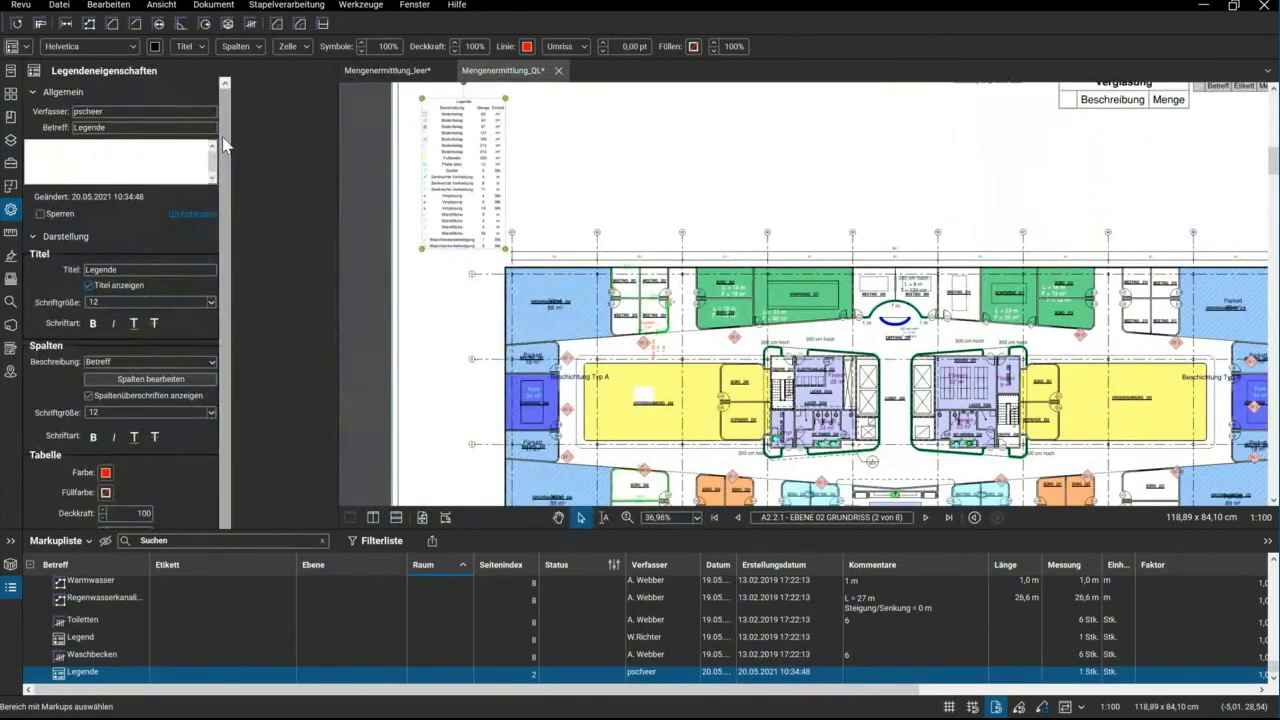
{"action": "left_click_drag", "start_coordinate": [225, 143], "coordinate": [237, 201]}
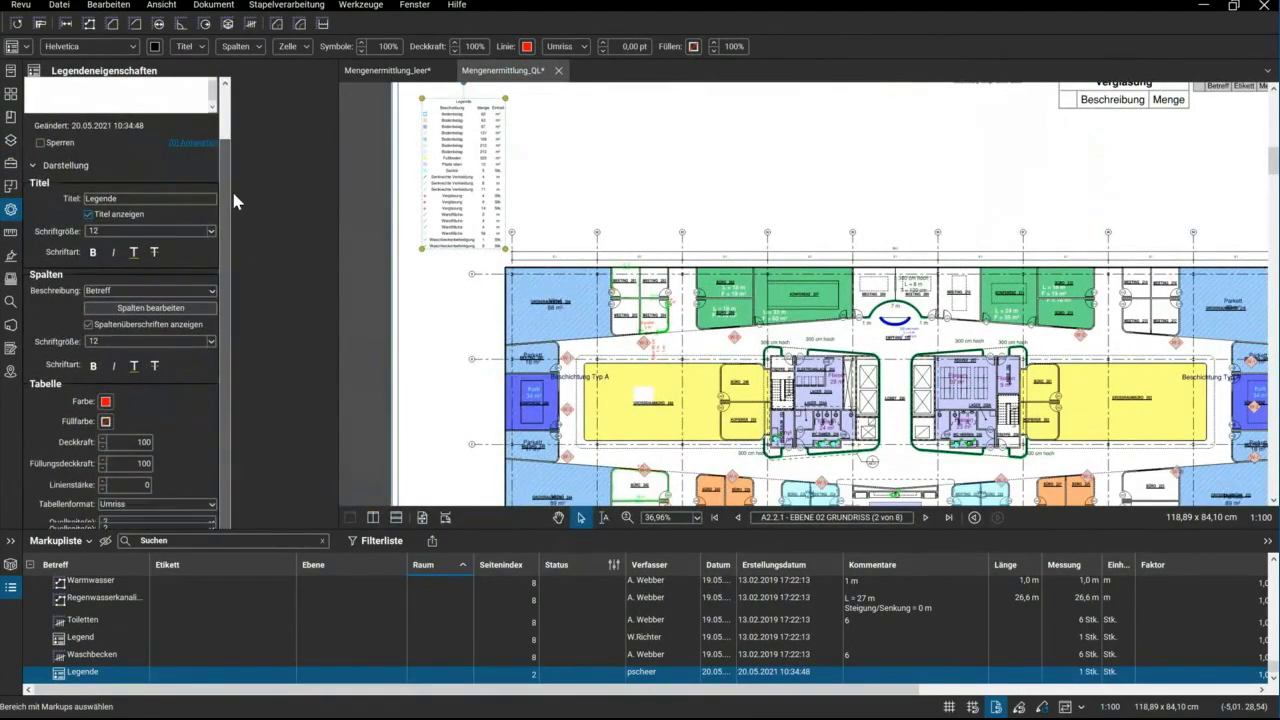
{"action": "scroll", "coordinate": [190, 230], "scroll_direction": "down", "scroll_amount": 2}
{"action": "scroll", "coordinate": [156, 248], "scroll_direction": "up", "scroll_amount": 2}
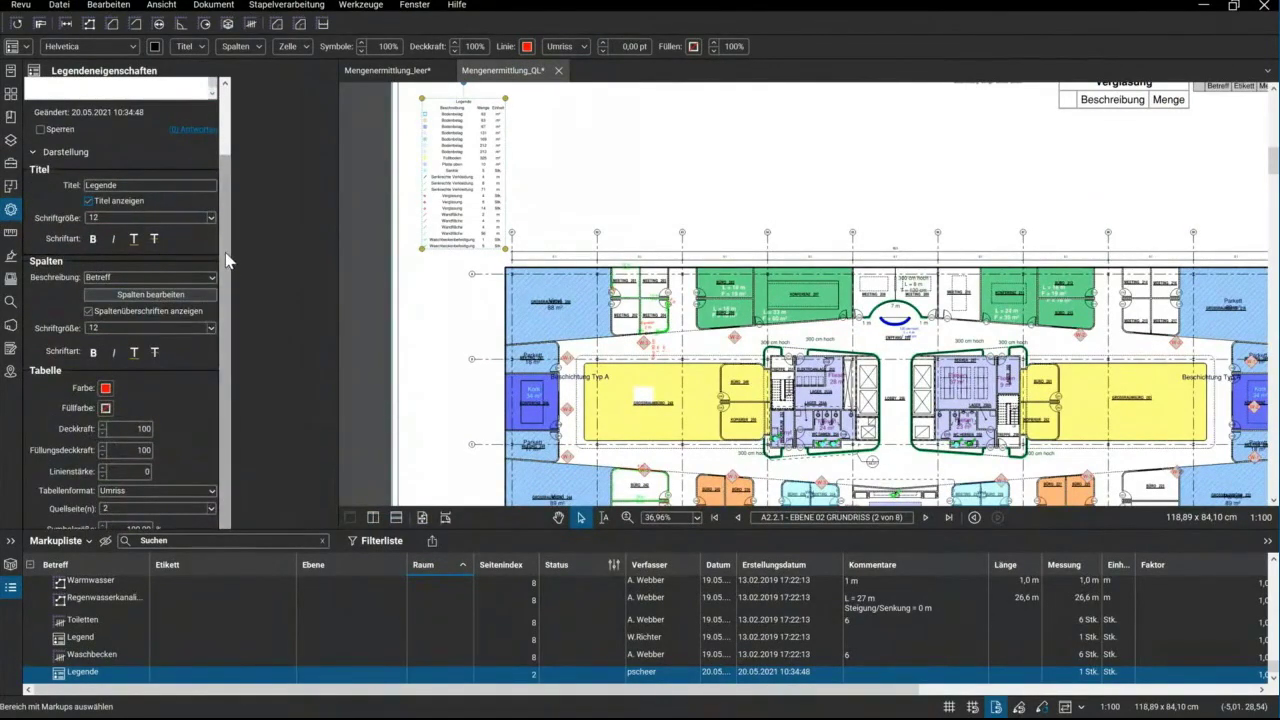
{"action": "scroll", "coordinate": [140, 265], "scroll_direction": "down", "scroll_amount": 3}
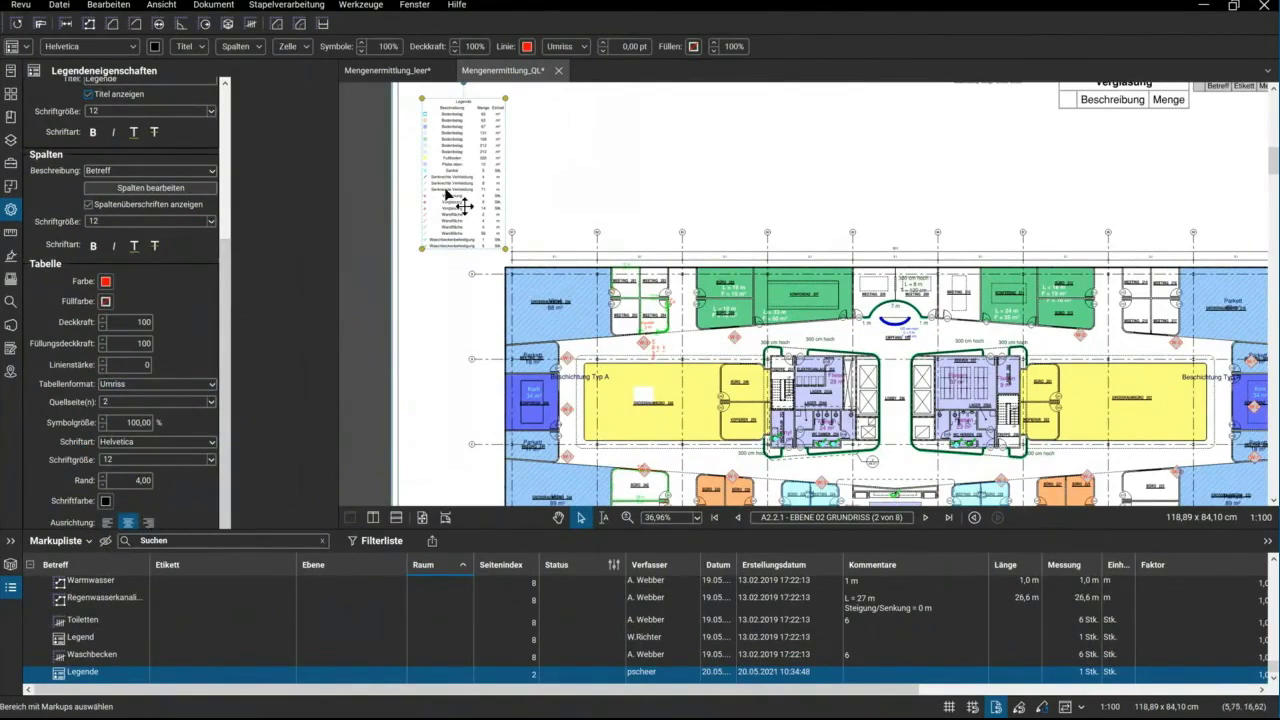
{"action": "left_click_drag", "start_coordinate": [230, 268], "coordinate": [237, 100]}
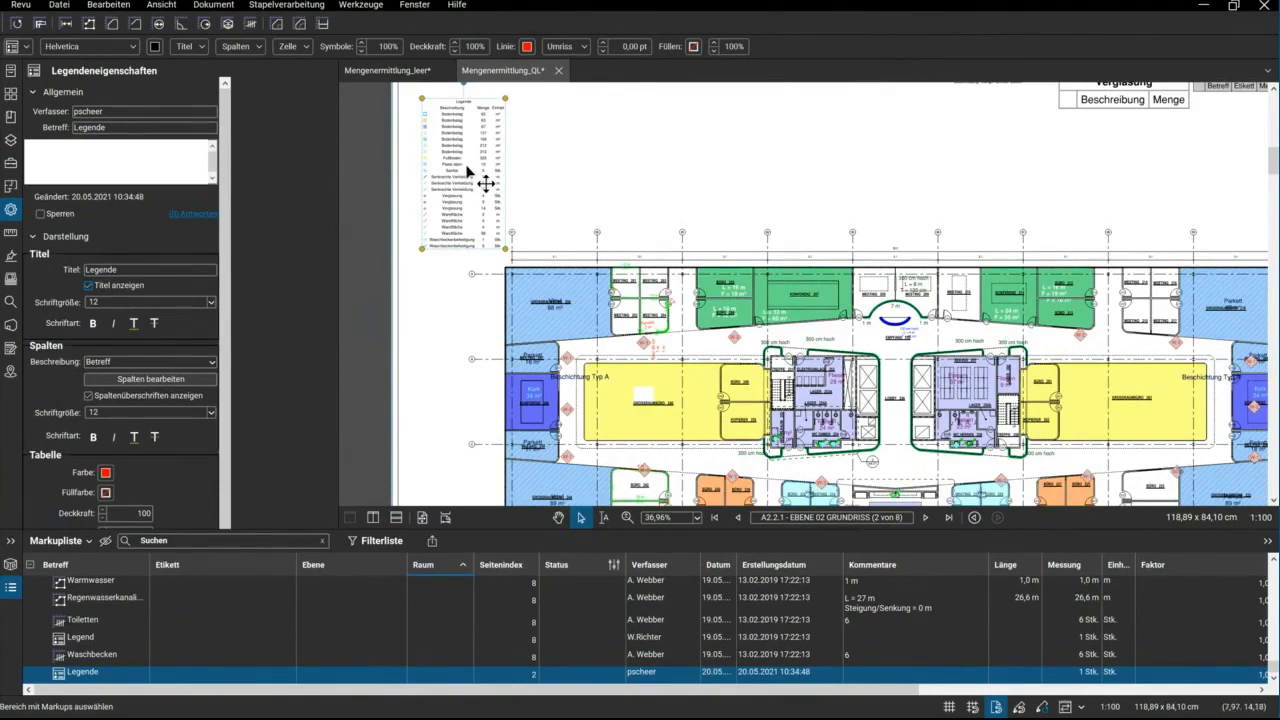
{"action": "key", "text": "Delete"}
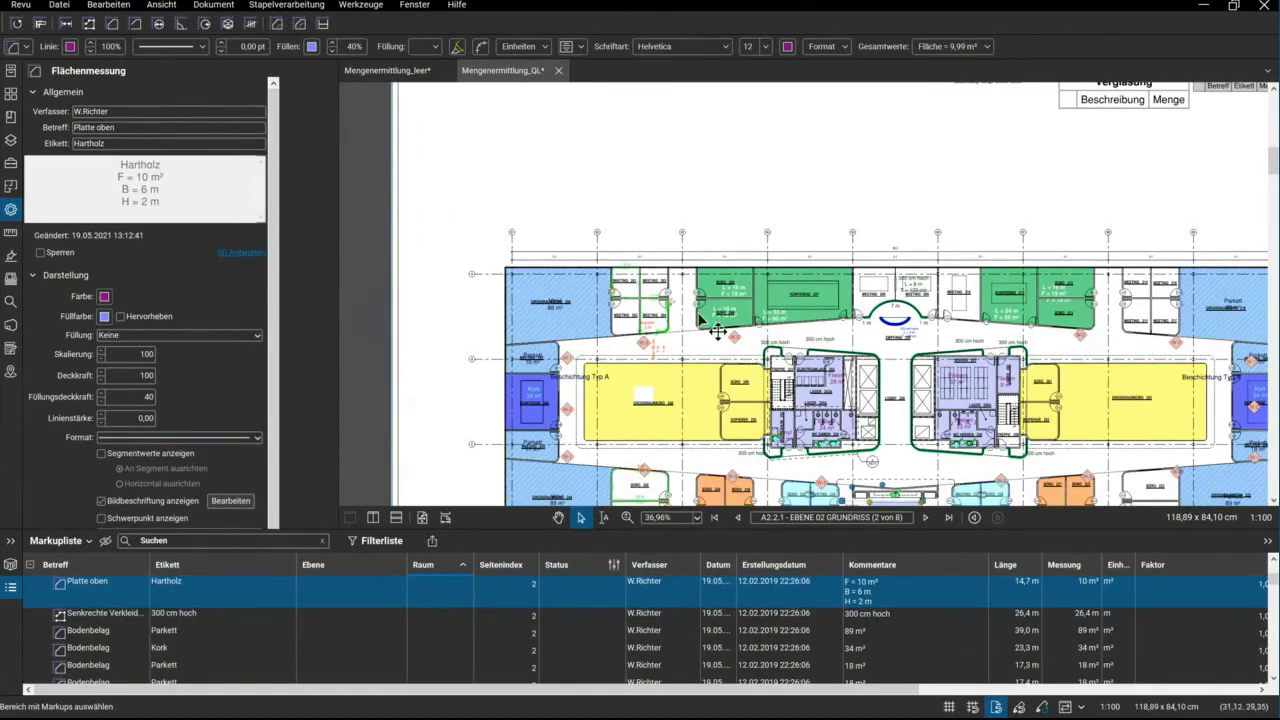
Zoom around the sheet, then collapse the Markup List panel to enlarge the floor plan
{"action": "scroll", "coordinate": [872, 347], "scroll_direction": "down", "scroll_amount": 3}
{"action": "scroll", "coordinate": [652, 311], "scroll_direction": "down", "scroll_amount": 1}
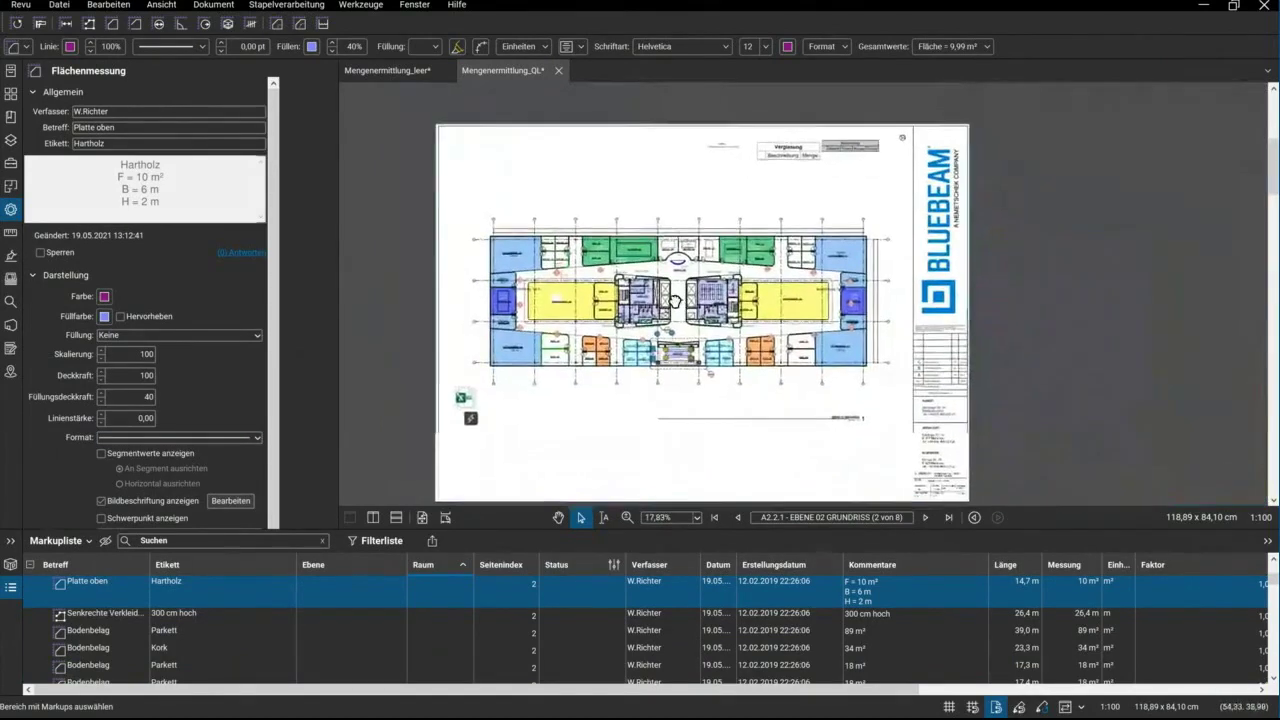
{"action": "scroll", "coordinate": [652, 311], "scroll_direction": "up", "scroll_amount": 1}
{"action": "scroll", "coordinate": [655, 315], "scroll_direction": "up", "scroll_amount": 1}
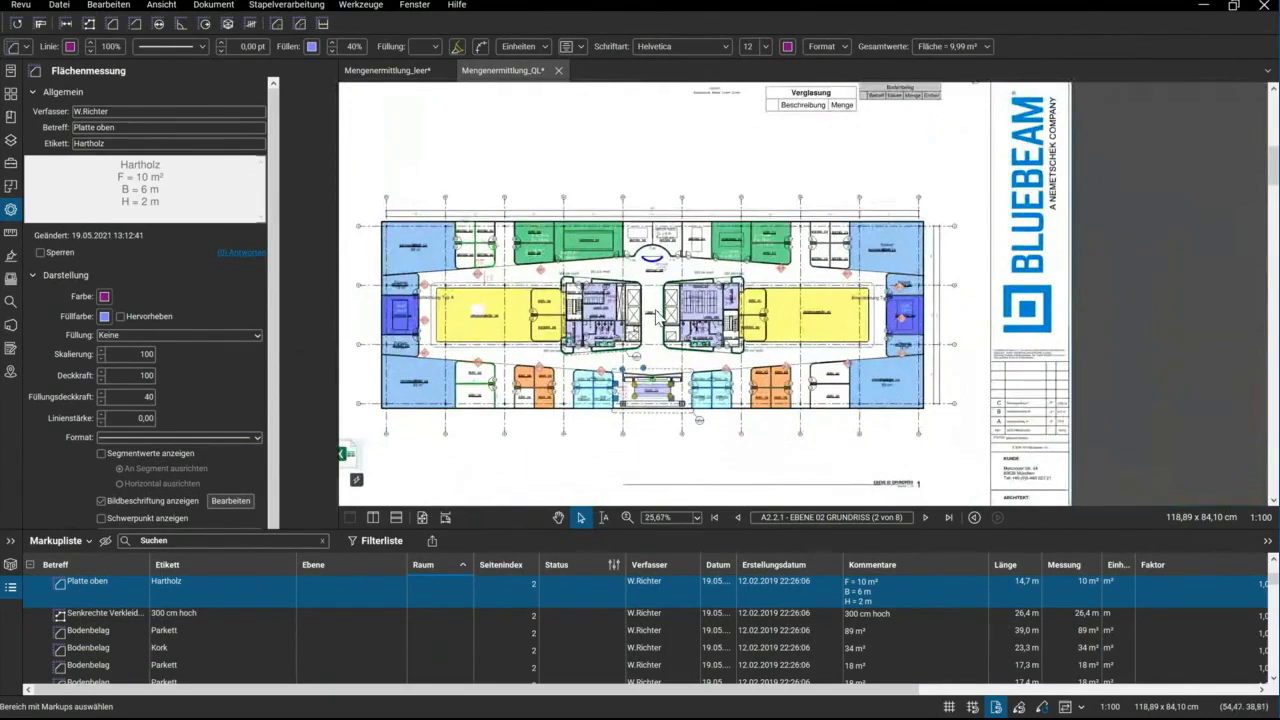
{"action": "scroll", "coordinate": [655, 315], "scroll_direction": "up", "scroll_amount": 3}
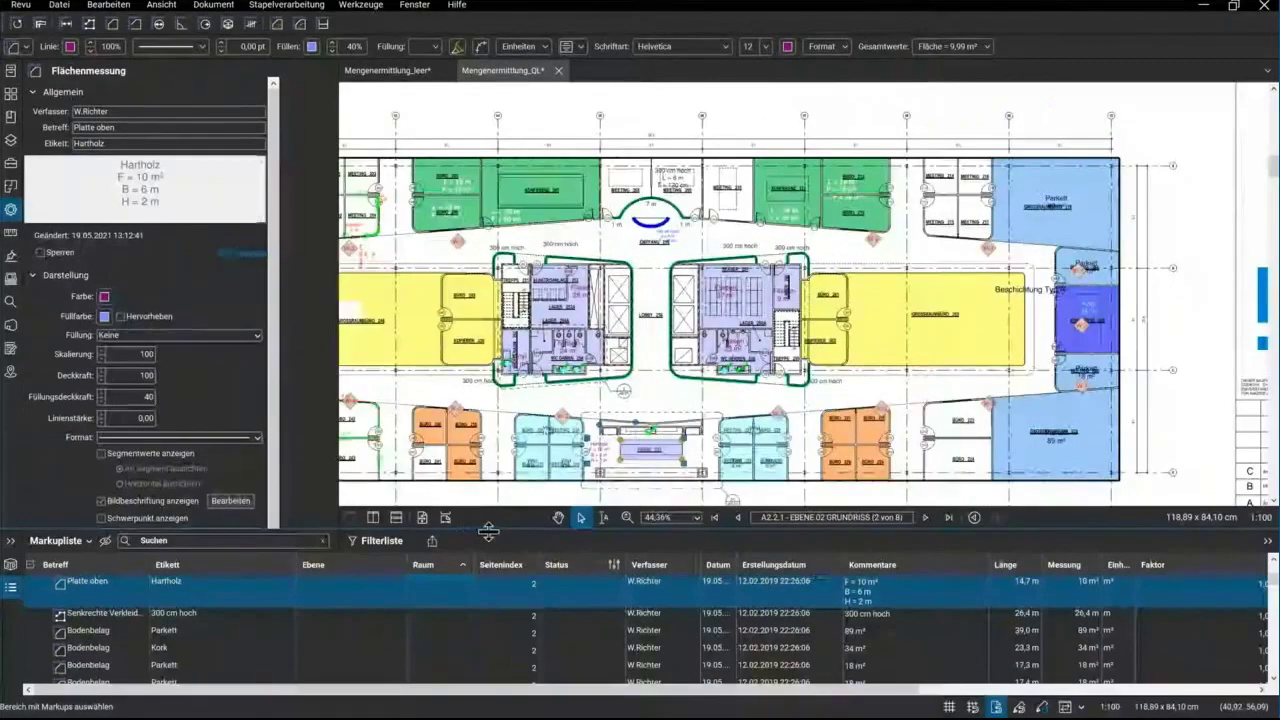
{"action": "left_click_drag", "start_coordinate": [488, 531], "coordinate": [481, 557]}
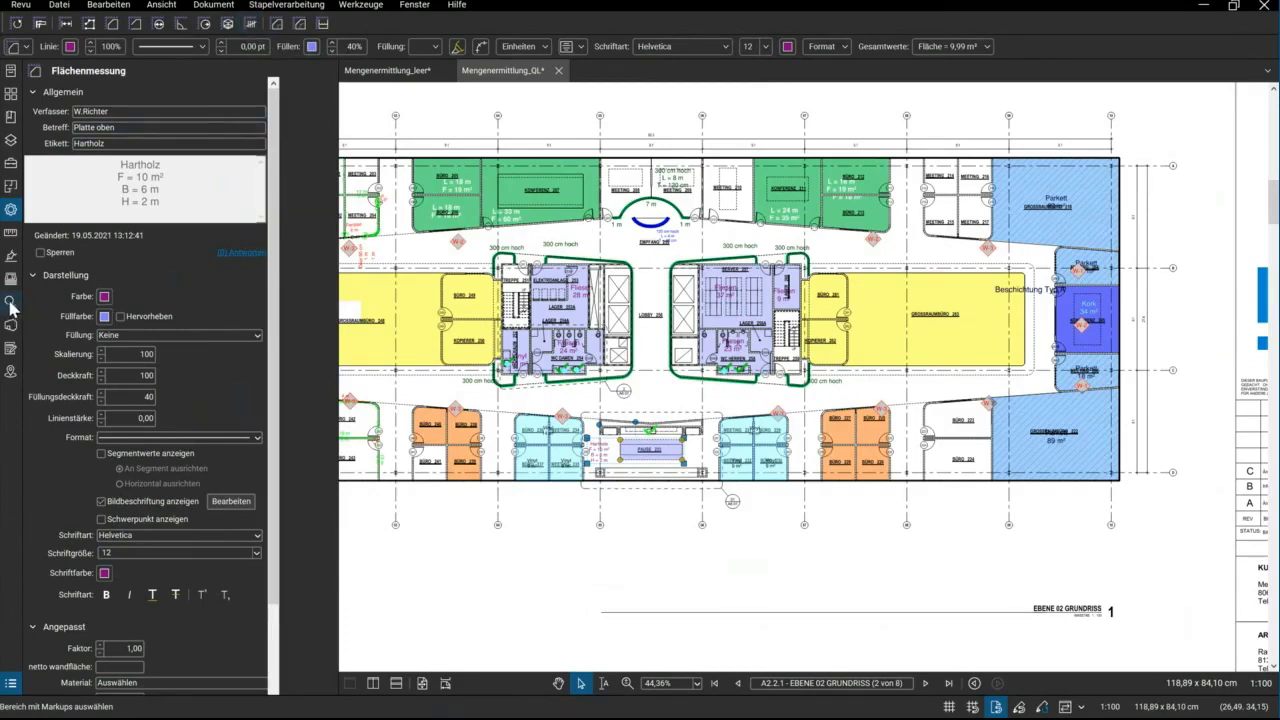
Capture one toilet symbol in WC DAMEN 254 as the visual search pattern, leaving scope unchanged
{"action": "left_click", "coordinate": [10, 303]}
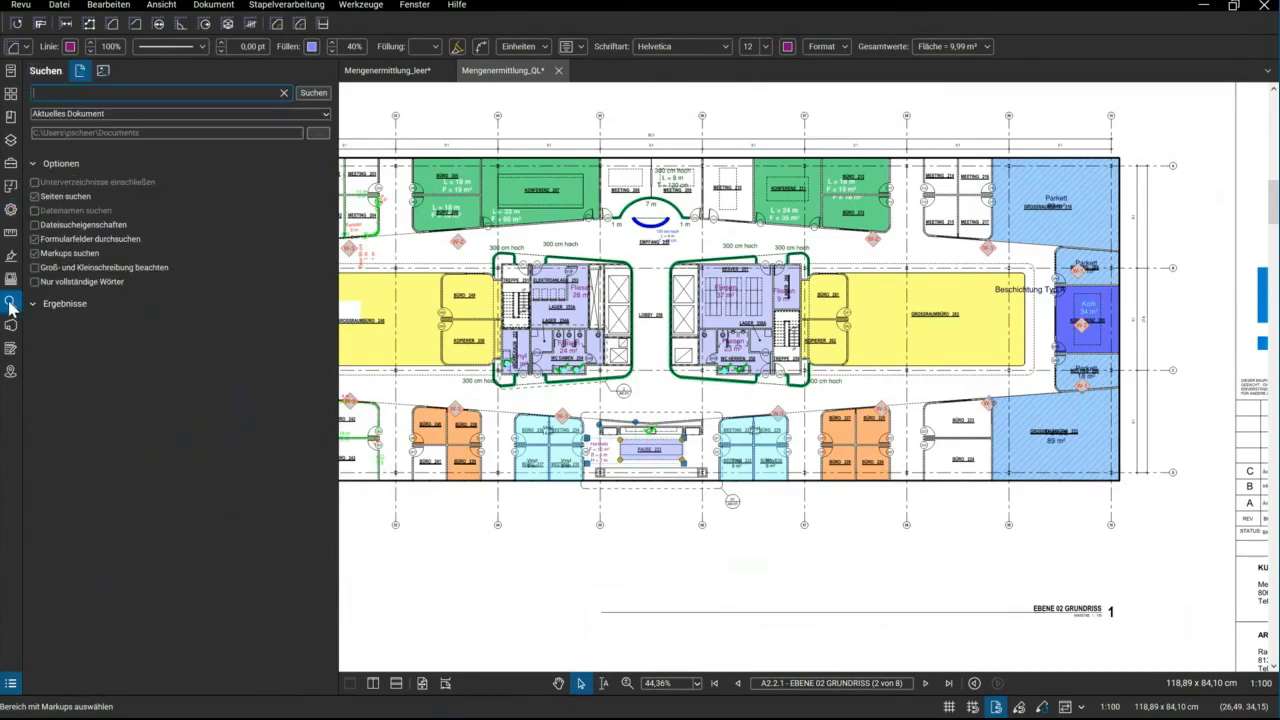
{"action": "left_click", "coordinate": [104, 72]}
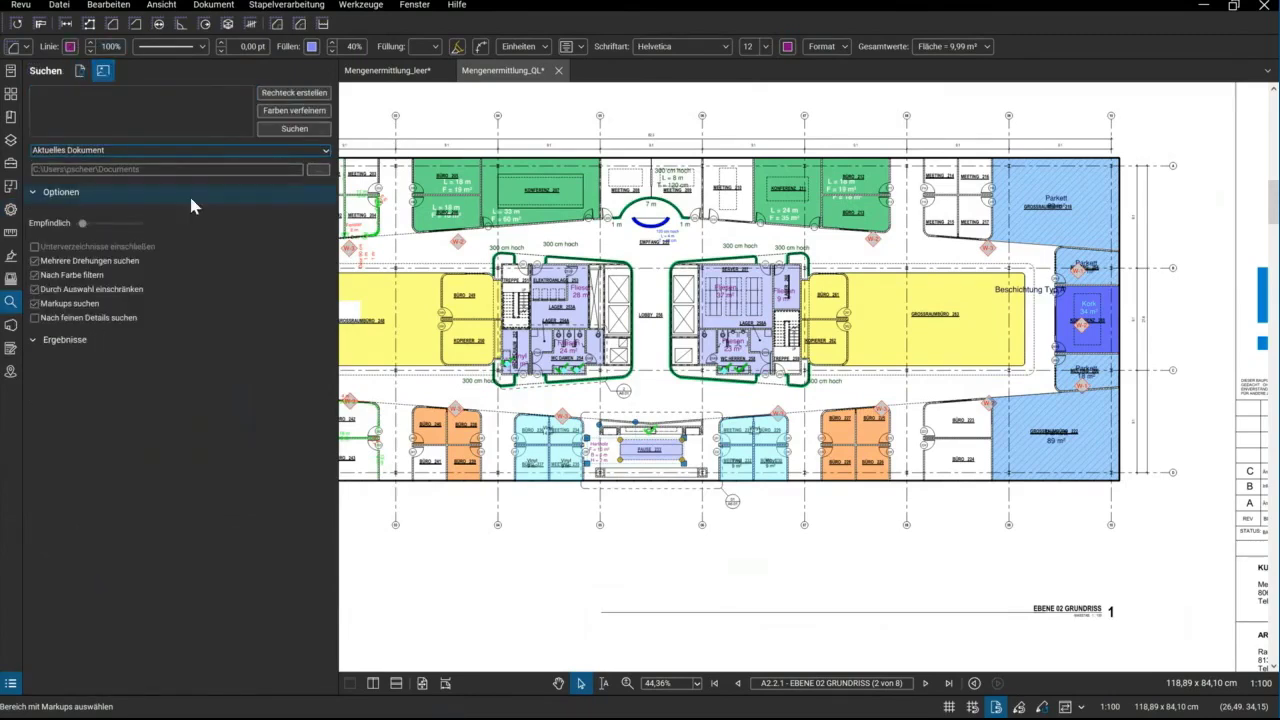
{"action": "left_click", "coordinate": [287, 95]}
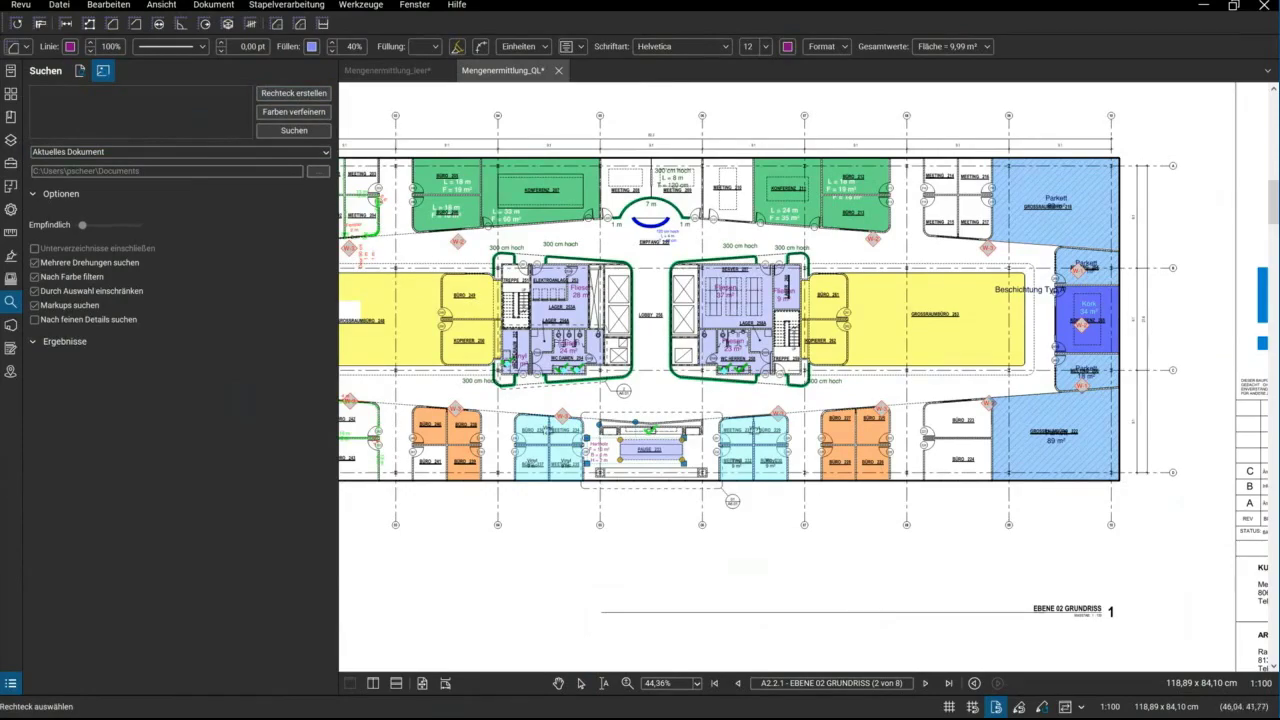
{"action": "scroll", "coordinate": [560, 342], "scroll_direction": "up", "scroll_amount": 1}
{"action": "scroll", "coordinate": [560, 342], "scroll_direction": "up", "scroll_amount": 1}
{"action": "scroll", "coordinate": [567, 336], "scroll_direction": "up", "scroll_amount": 2}
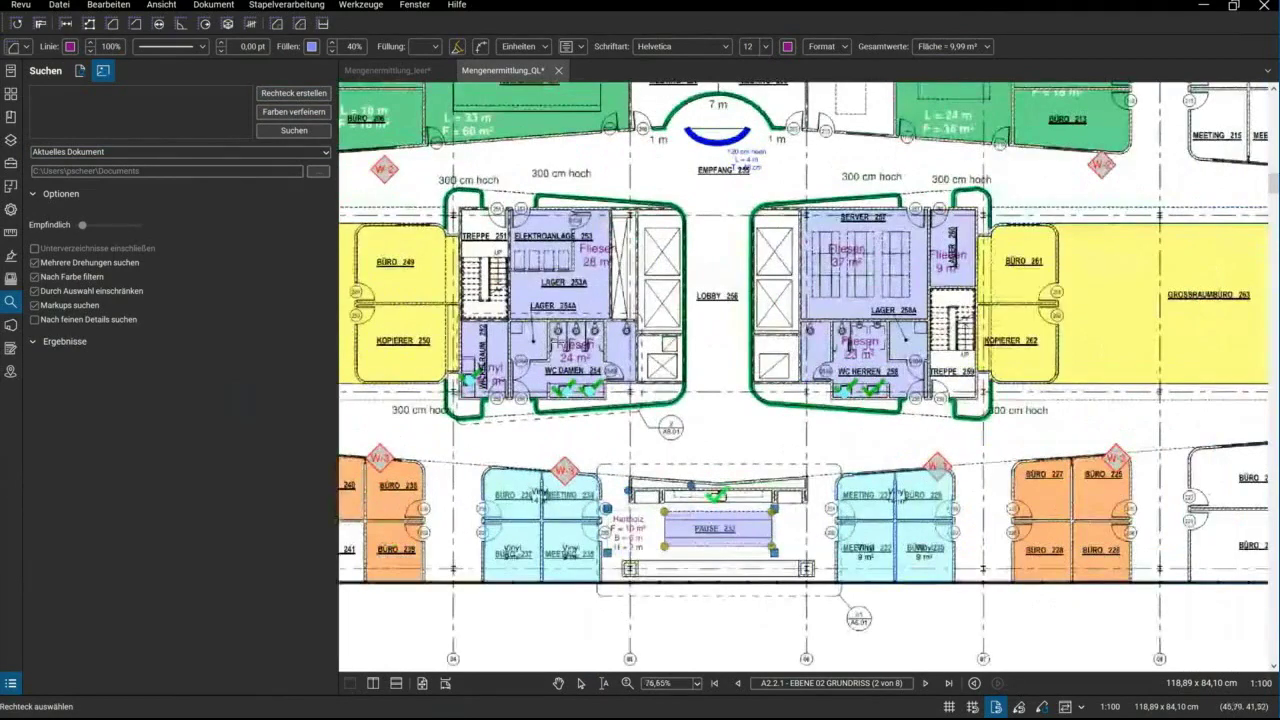
{"action": "scroll", "coordinate": [555, 343], "scroll_direction": "up", "scroll_amount": 4}
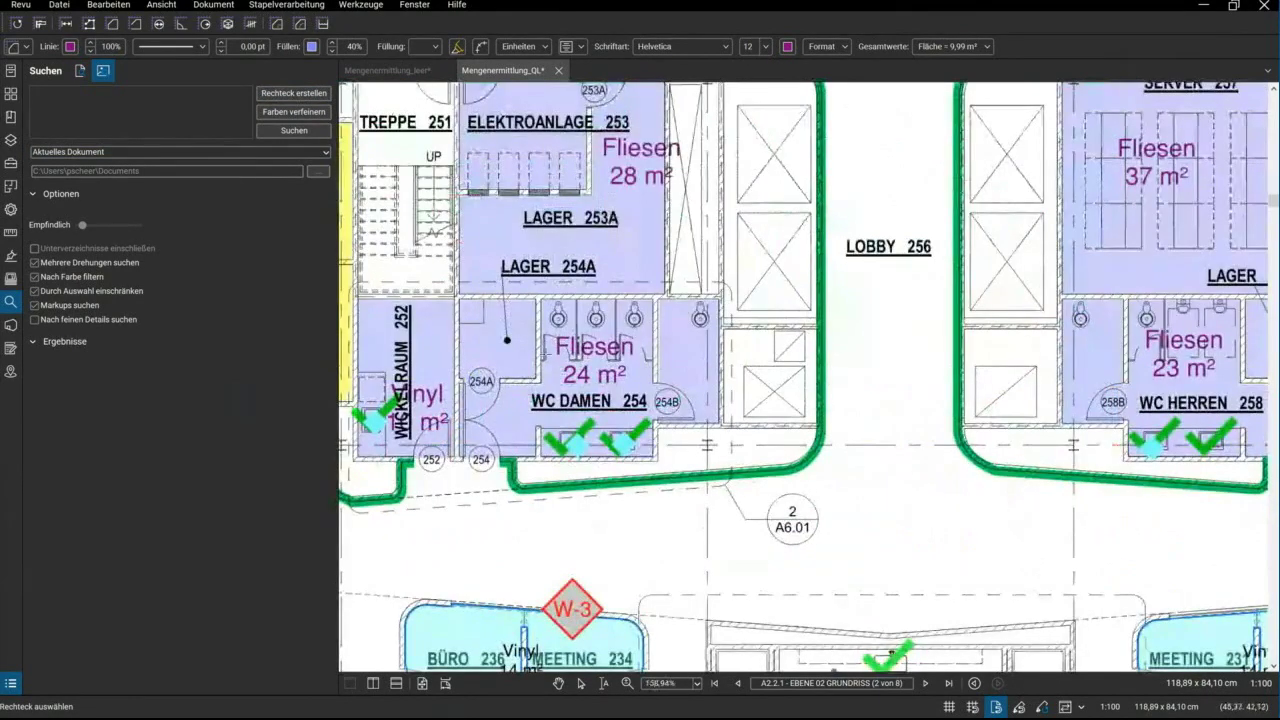
{"action": "scroll", "coordinate": [549, 350], "scroll_direction": "up", "scroll_amount": 1}
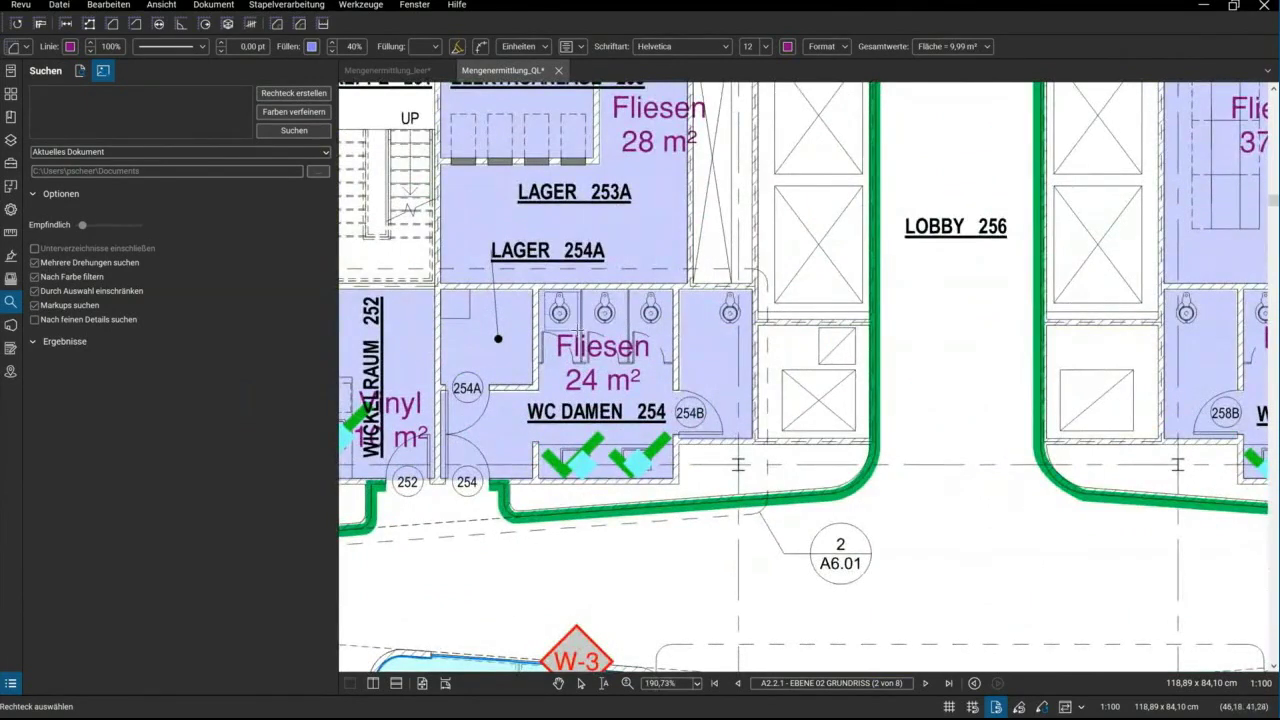
{"action": "left_click_drag", "start_coordinate": [580, 335], "coordinate": [543, 290]}
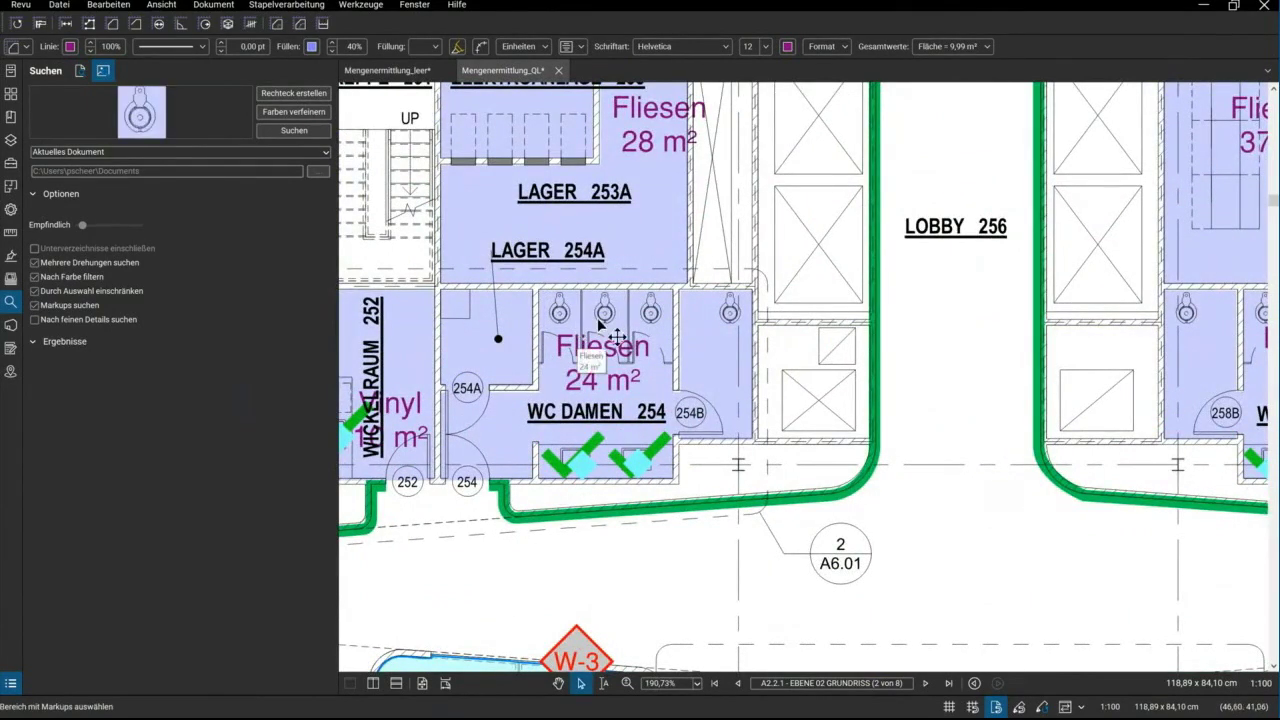
{"action": "left_click", "coordinate": [127, 155]}
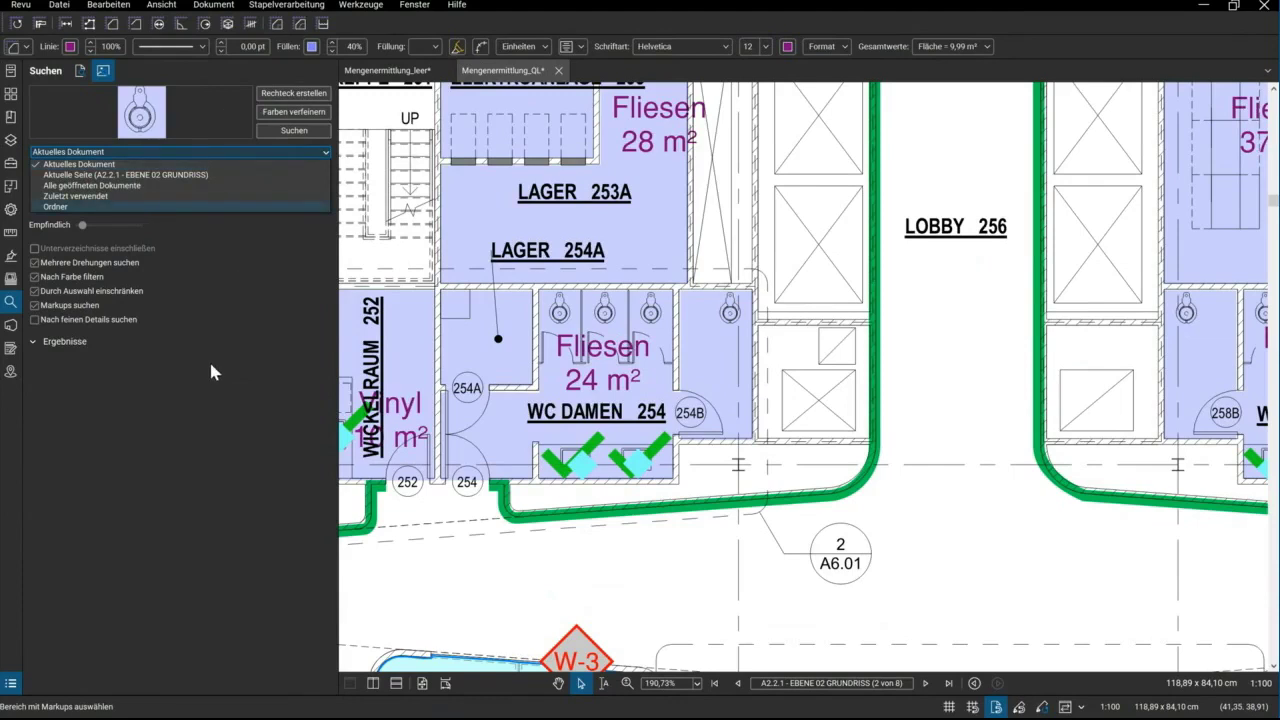
{"action": "key", "text": "Escape"}
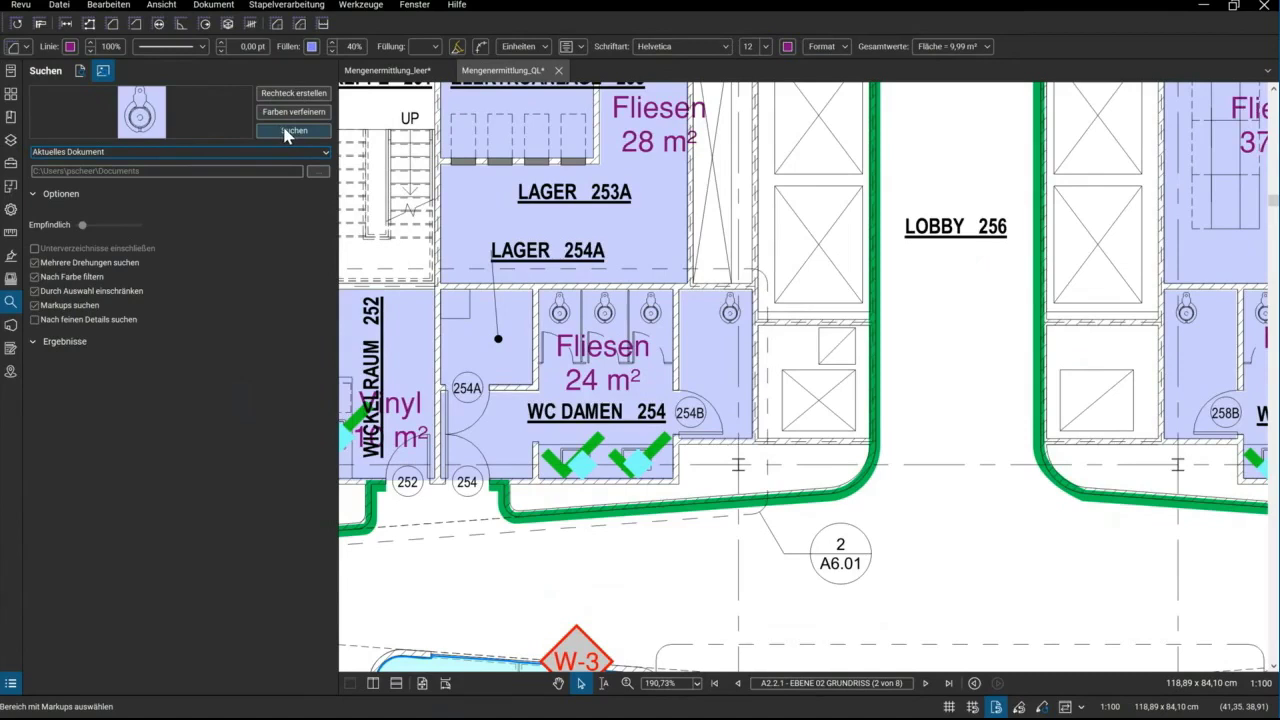
Run the visual search for the toilet symbol across the whole current document
{"action": "left_click", "coordinate": [288, 132]}
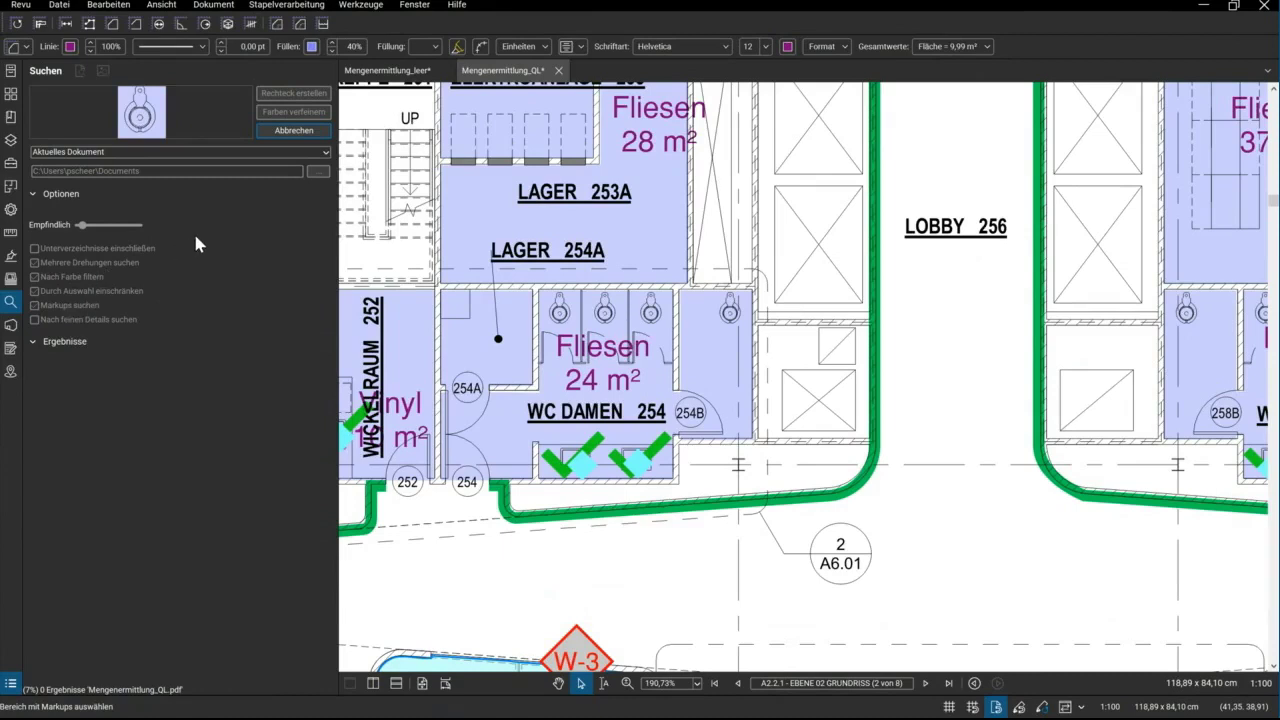
Cancel the document search and rerun it on the current page only, without markups or colour filtering
{"action": "left_click", "coordinate": [296, 132]}
{"action": "left_click", "coordinate": [305, 154]}
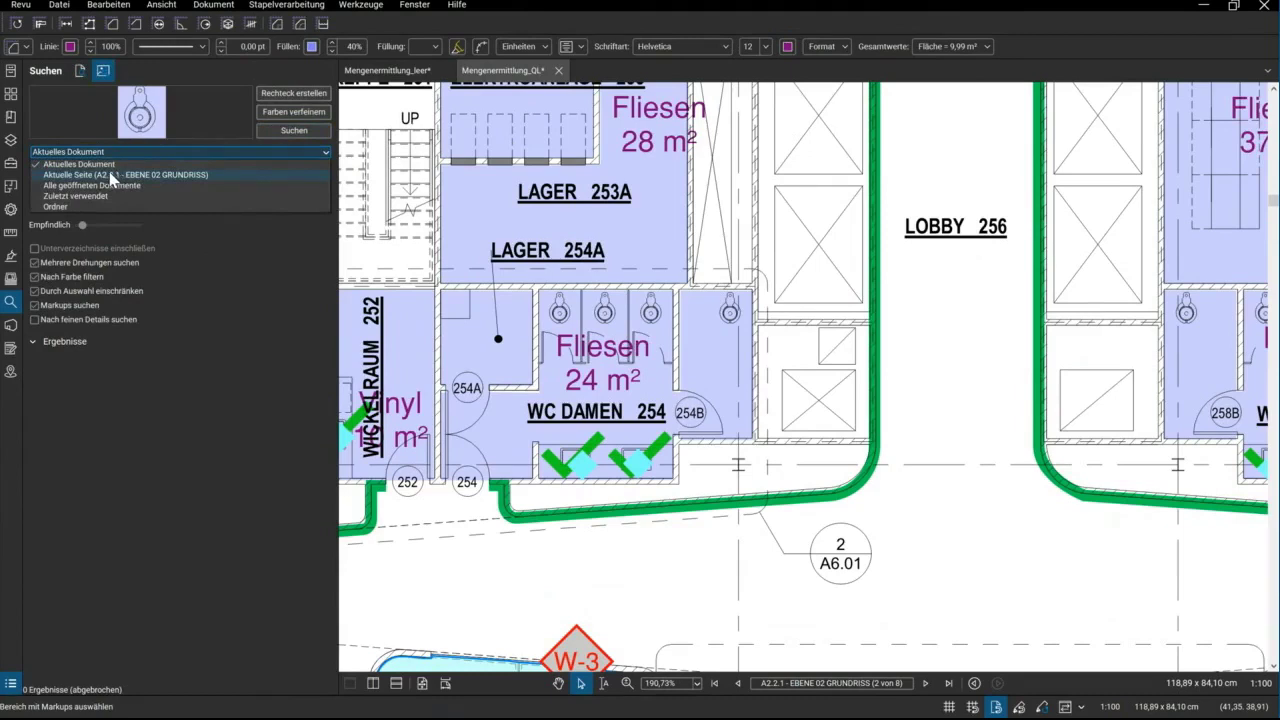
{"action": "left_click", "coordinate": [108, 175]}
{"action": "left_click", "coordinate": [36, 305]}
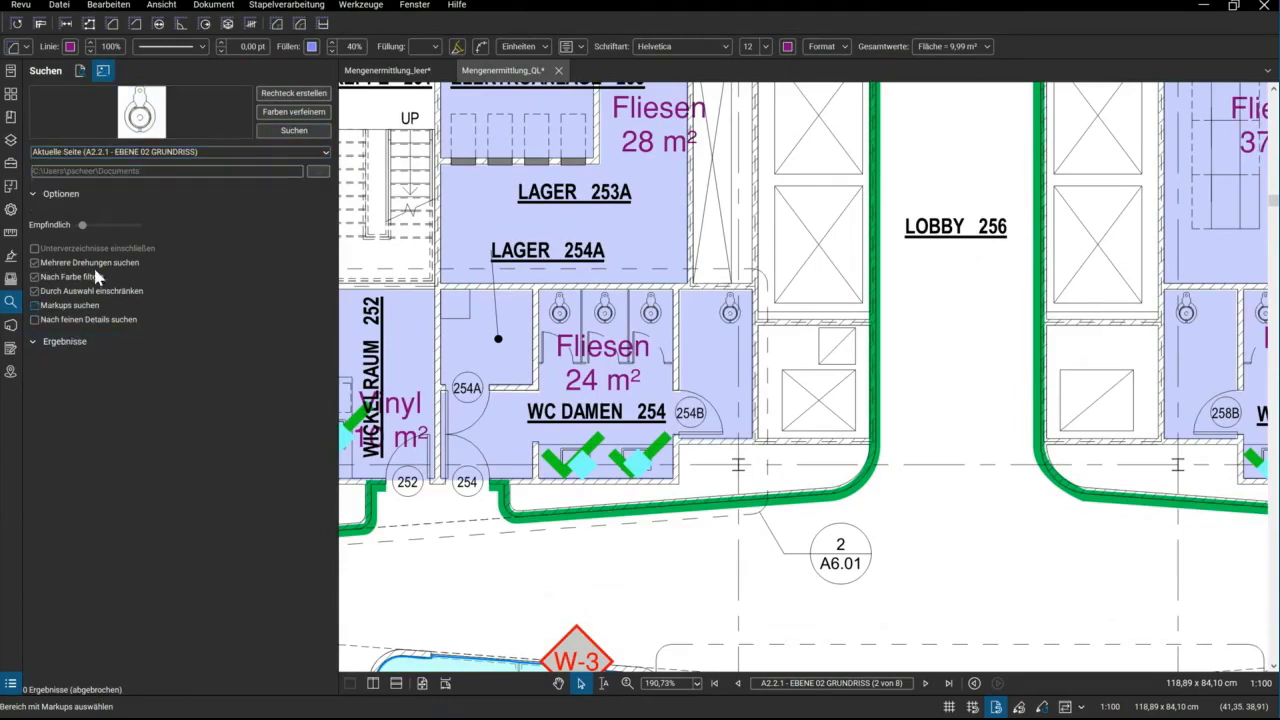
{"action": "left_click", "coordinate": [36, 276]}
{"action": "left_click", "coordinate": [294, 130]}
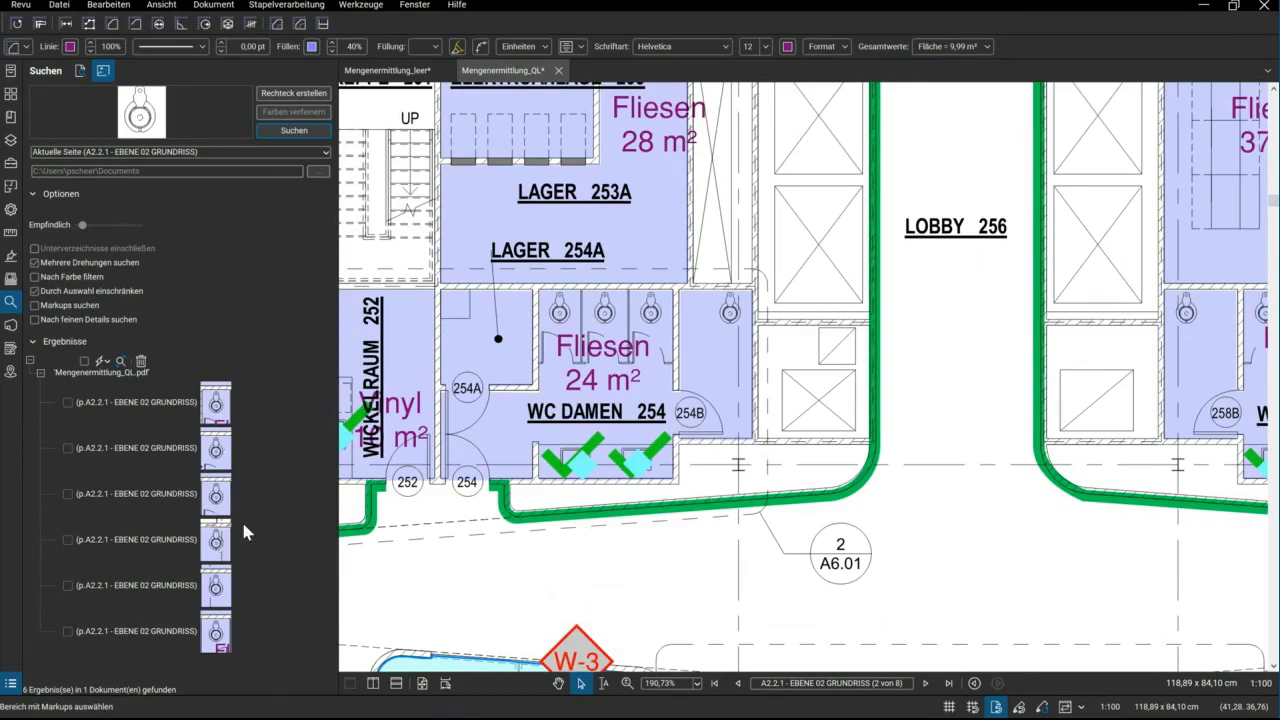
Apply the Sanitär Toilet count markup to all six found toilets in both restrooms
{"action": "left_click", "coordinate": [104, 361]}
{"action": "mouse_move", "coordinate": [180, 409]}
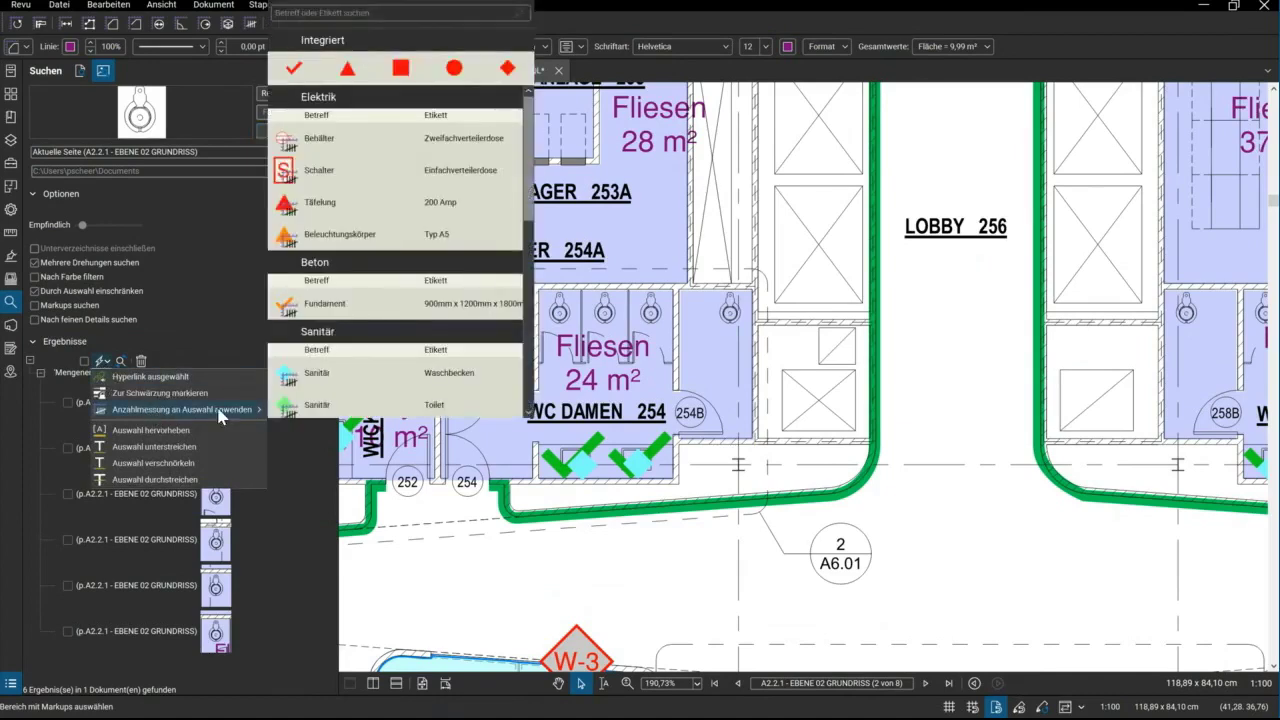
{"action": "left_click", "coordinate": [408, 405]}
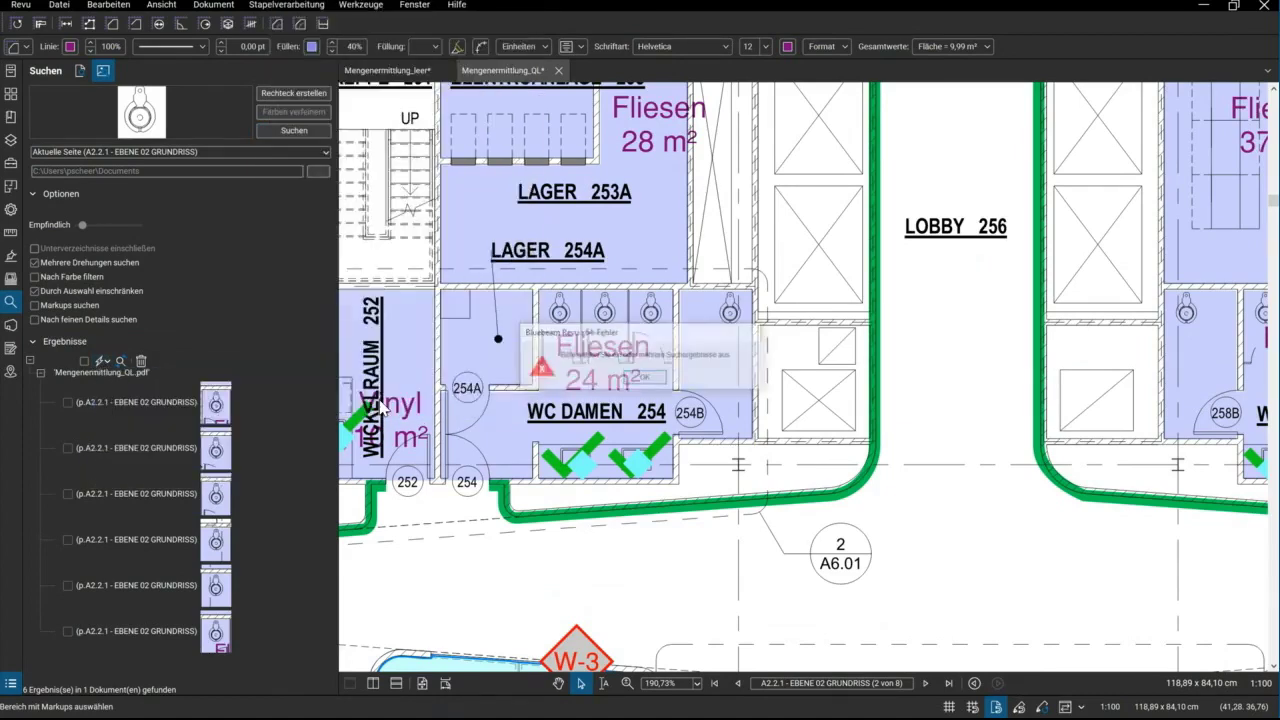
{"action": "left_click", "coordinate": [645, 378]}
{"action": "left_click", "coordinate": [84, 361]}
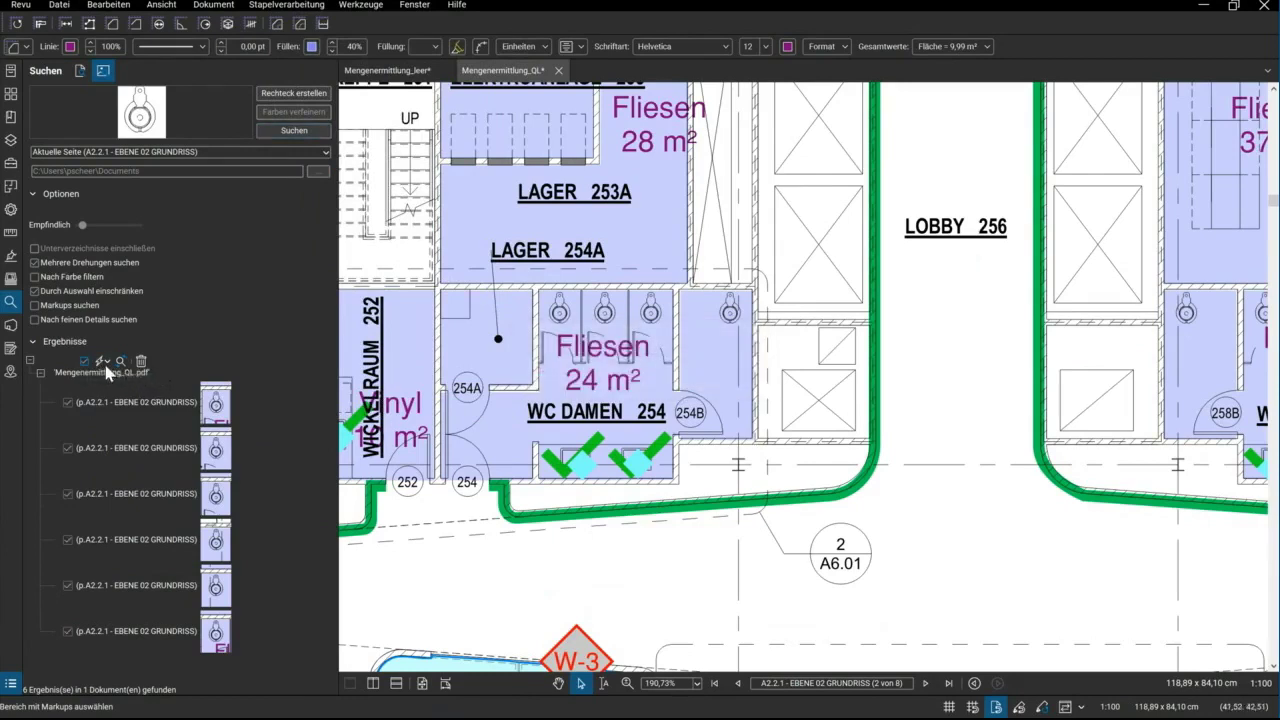
{"action": "left_click", "coordinate": [104, 361]}
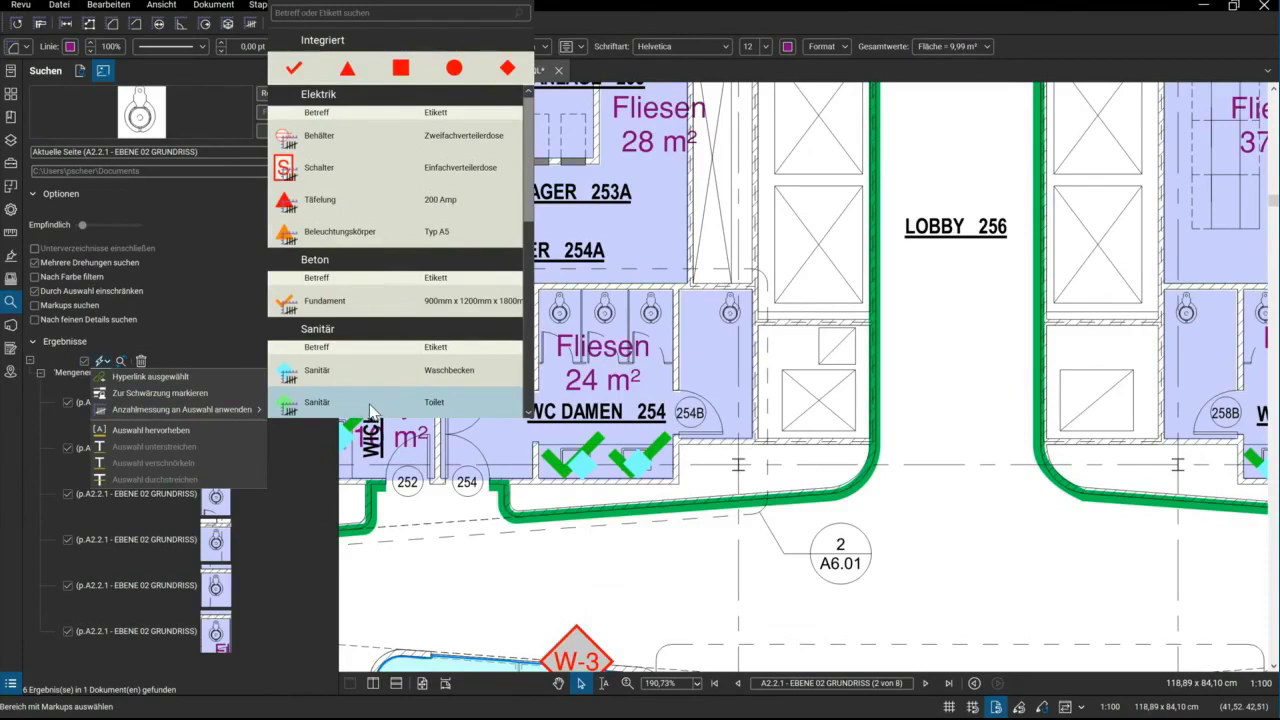
{"action": "left_click", "coordinate": [372, 404]}
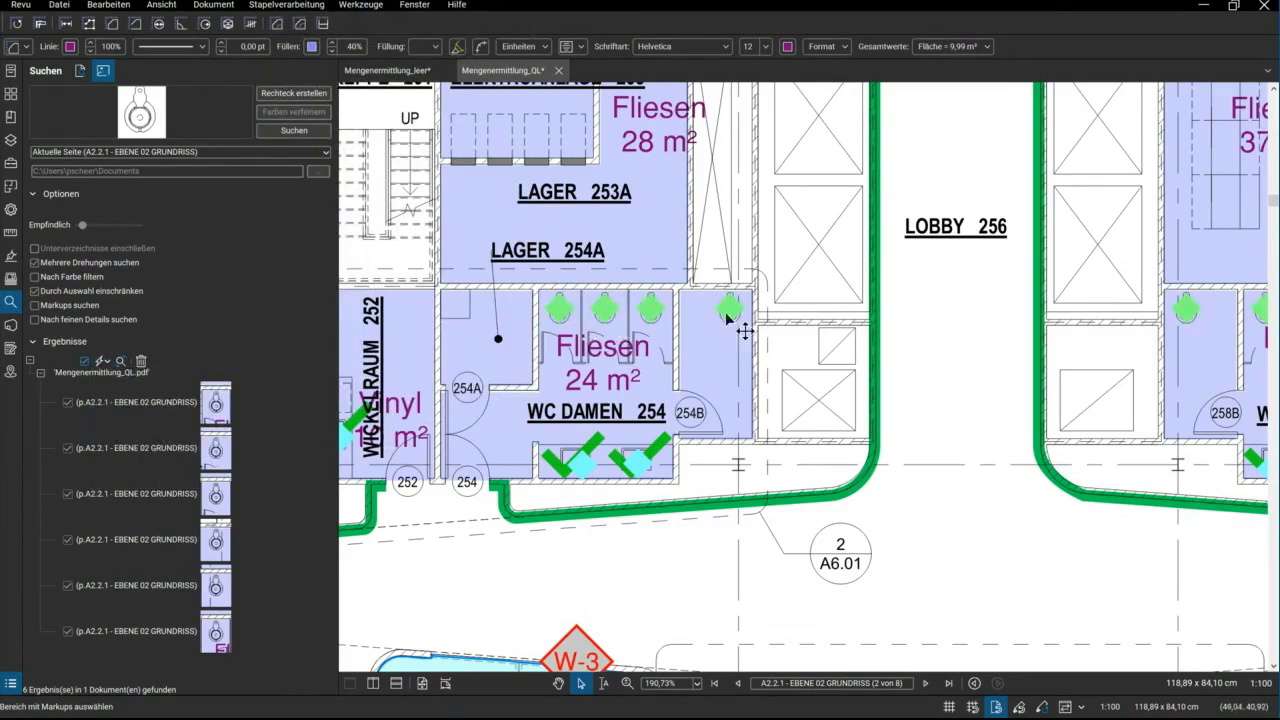
{"action": "scroll", "coordinate": [1180, 380], "scroll_direction": "down", "scroll_amount": 2}
{"action": "scroll", "coordinate": [1190, 400], "scroll_direction": "down", "scroll_amount": 1}
{"action": "middle_click_drag", "start_coordinate": [1190, 400], "coordinate": [900, 398]}
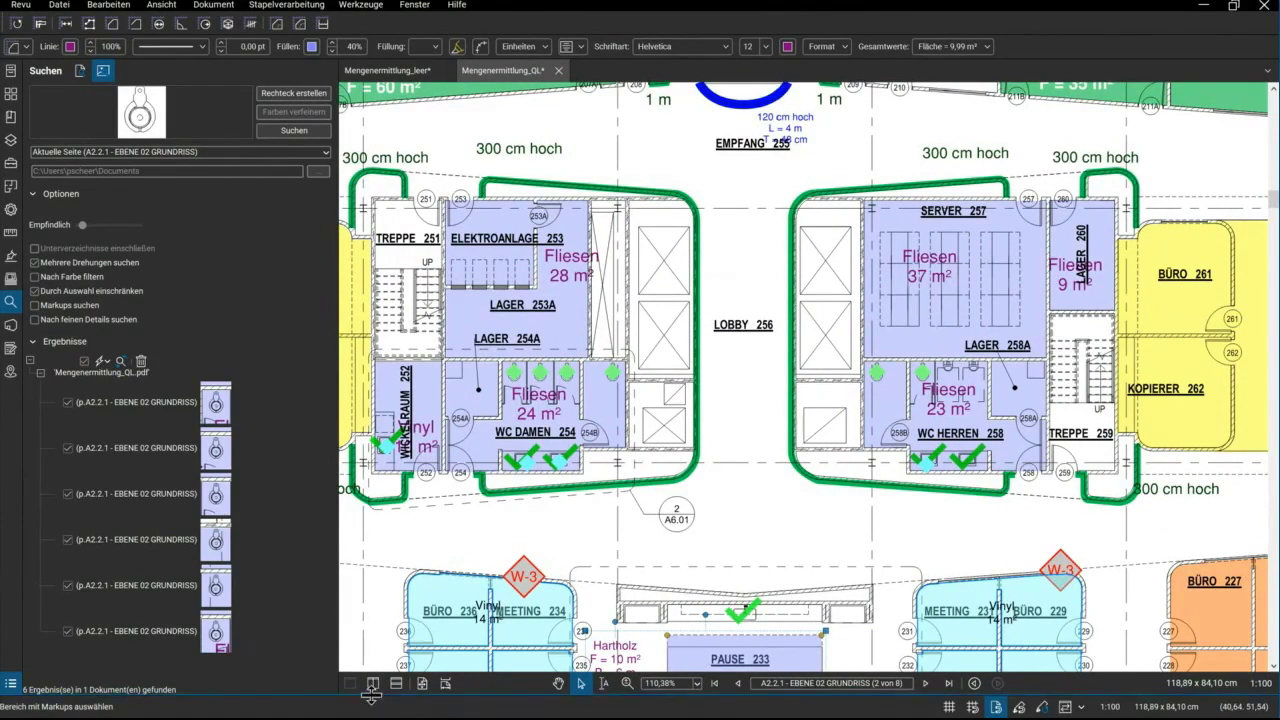
Select the Sanitär Toilet count entry (6 Stk.) in the Markupliste and enlarge the list
{"action": "left_click", "coordinate": [372, 700]}
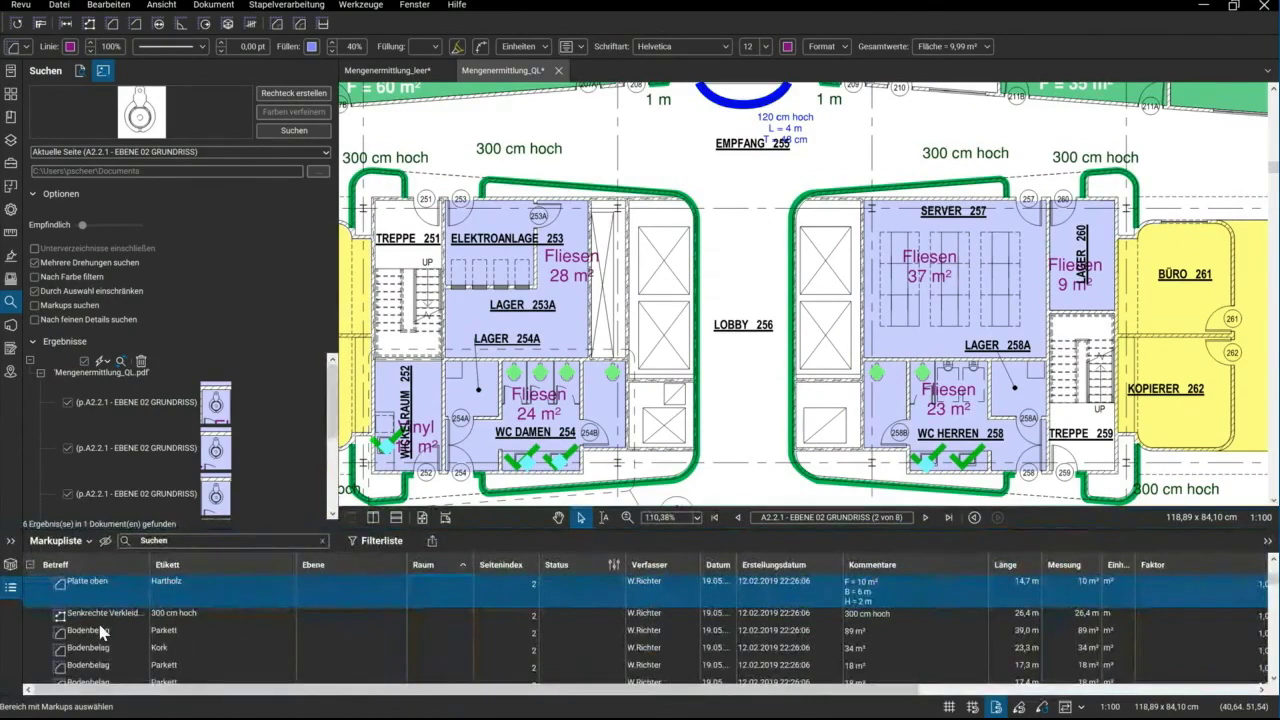
{"action": "scroll", "coordinate": [104, 645], "scroll_direction": "down", "scroll_amount": 5}
{"action": "left_click", "coordinate": [100, 672]}
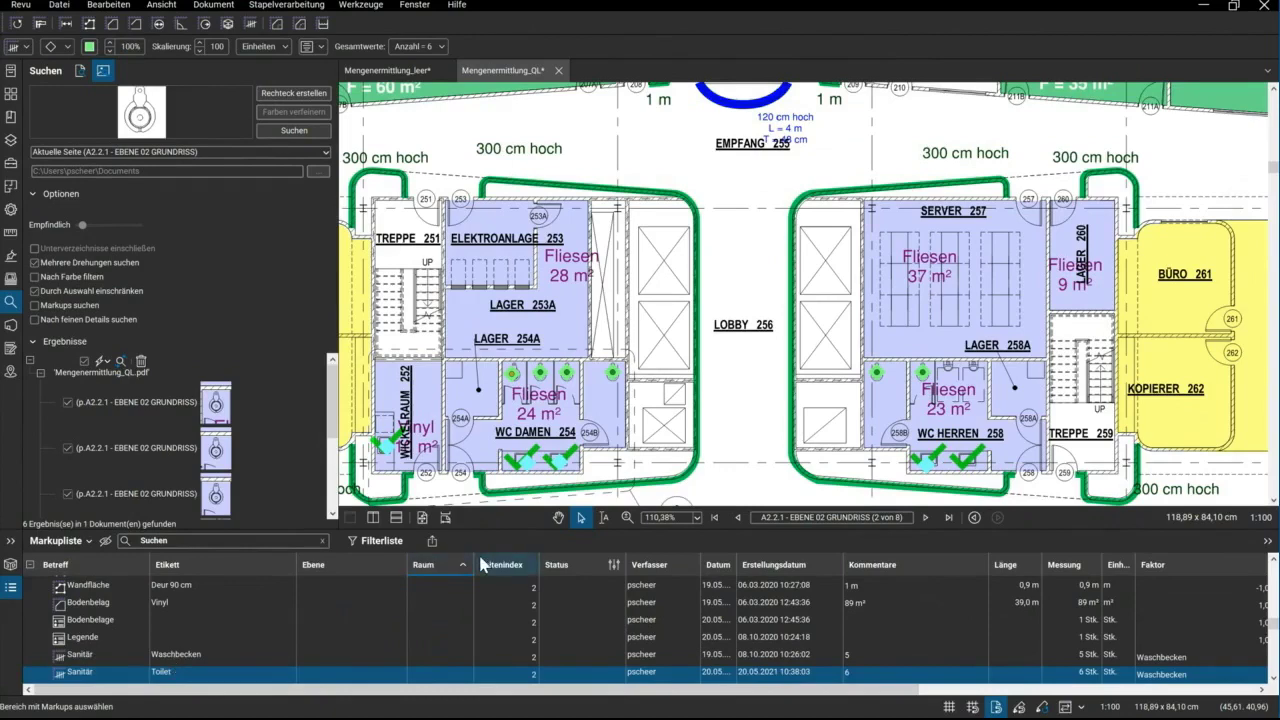
{"action": "left_click_drag", "start_coordinate": [488, 527], "coordinate": [488, 457]}
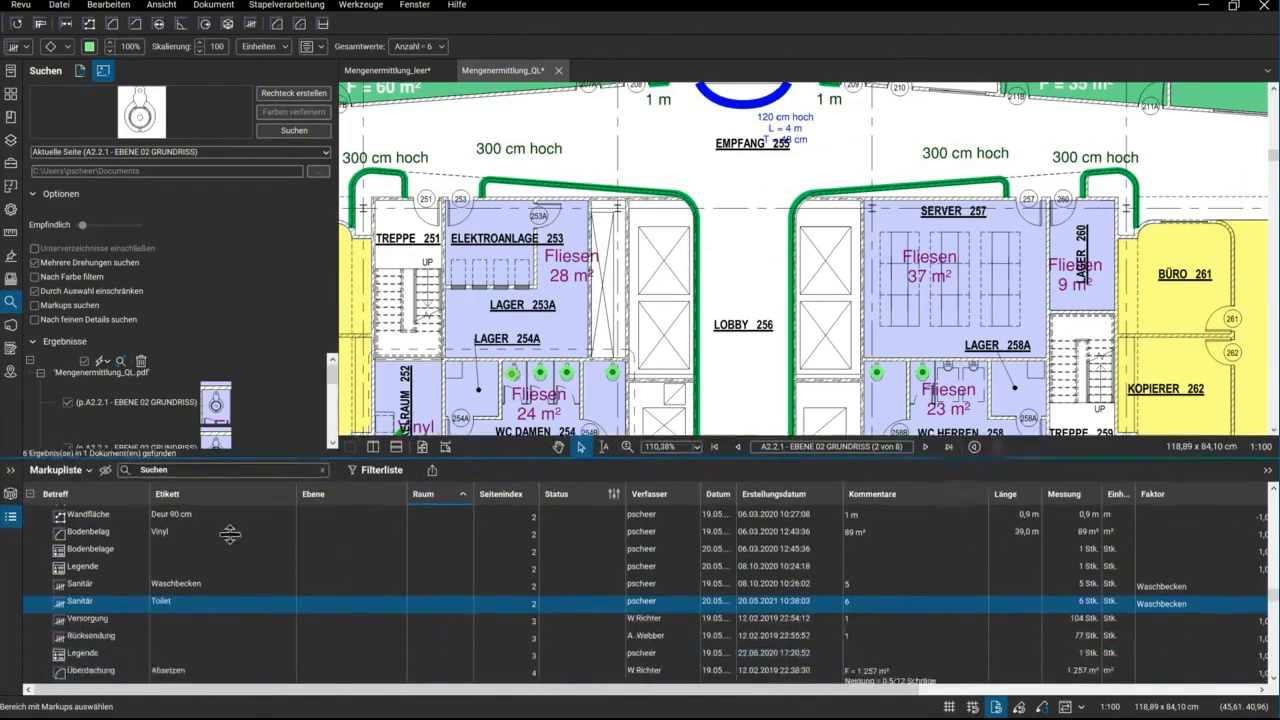
{"action": "scroll", "coordinate": [321, 580], "scroll_direction": "down", "scroll_amount": 2}
{"action": "scroll", "coordinate": [300, 585], "scroll_direction": "up", "scroll_amount": 1}
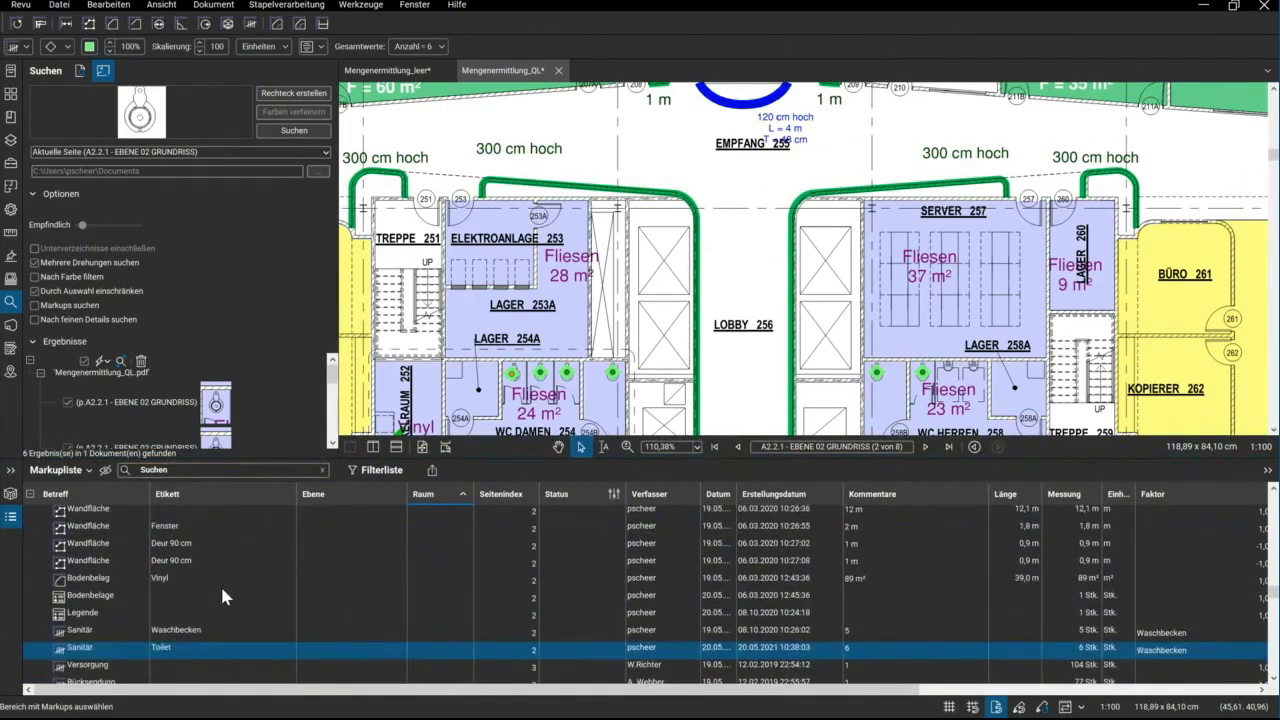
{"action": "scroll", "coordinate": [210, 595], "scroll_direction": "up", "scroll_amount": 1}
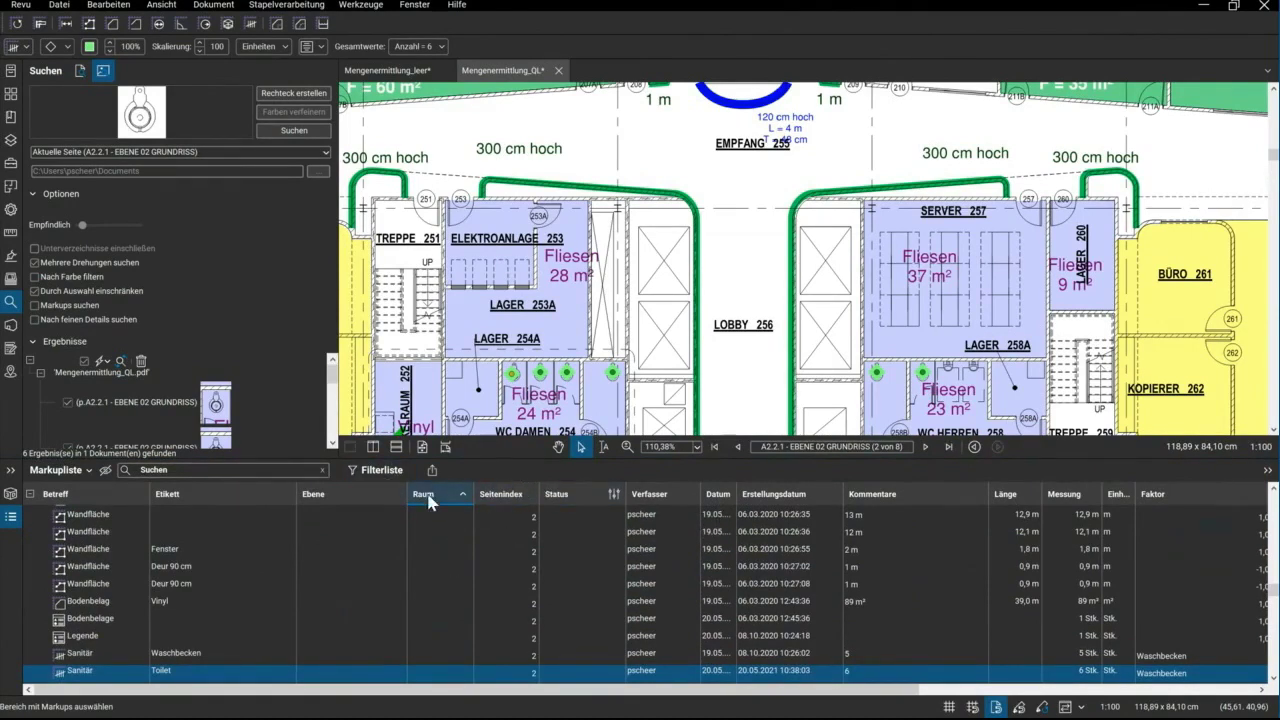
{"action": "scroll", "coordinate": [225, 612], "scroll_direction": "down", "scroll_amount": 1}
{"action": "scroll", "coordinate": [225, 618], "scroll_direction": "down", "scroll_amount": 1}
{"action": "scroll", "coordinate": [225, 621], "scroll_direction": "down", "scroll_amount": 2}
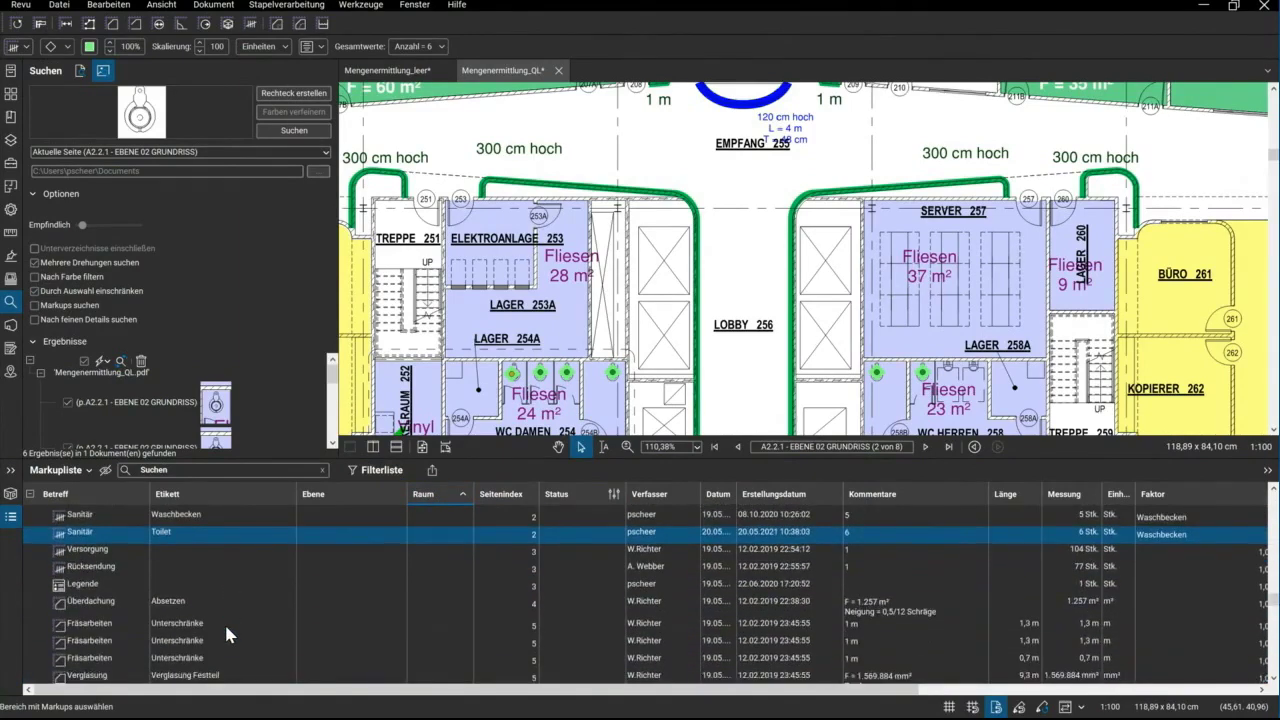
{"action": "scroll", "coordinate": [224, 622], "scroll_direction": "down", "scroll_amount": 2}
{"action": "scroll", "coordinate": [224, 622], "scroll_direction": "up", "scroll_amount": 3}
{"action": "scroll", "coordinate": [225, 630], "scroll_direction": "up", "scroll_amount": 2}
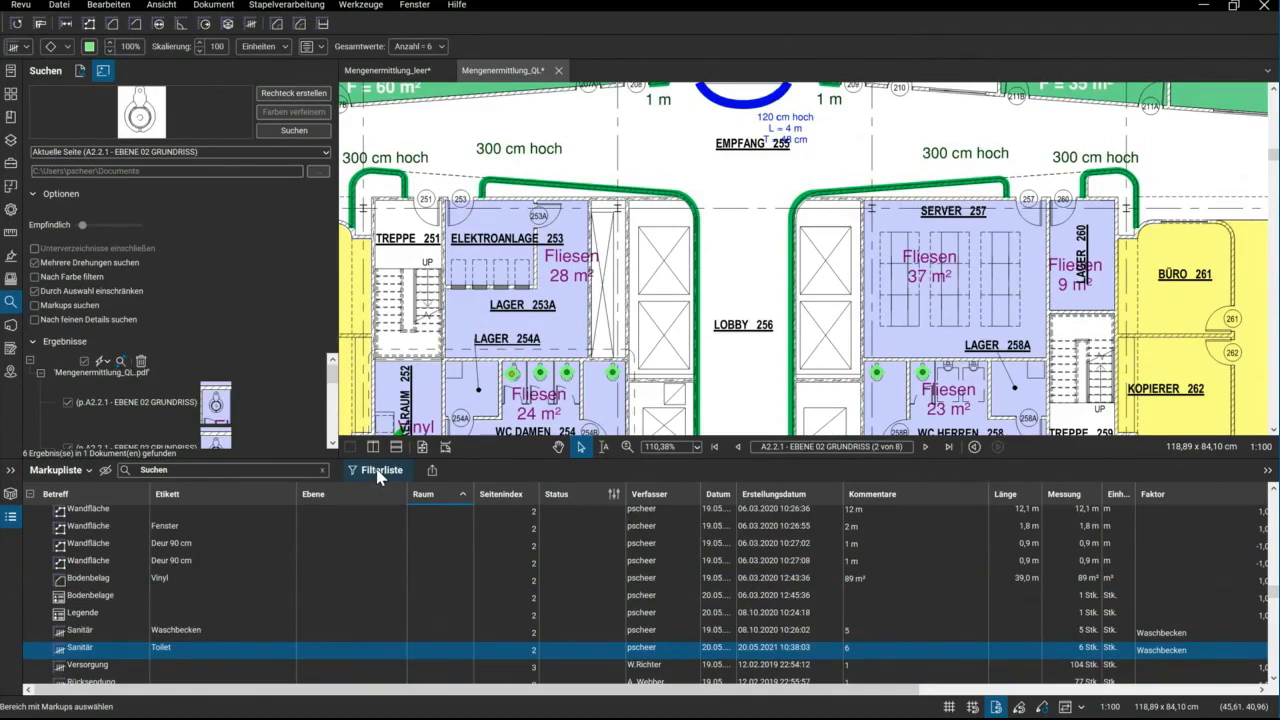
Try then clear the saved Wandfläche and Bodenbelag filters, and sort markups by Erstellungsdatum
{"action": "left_click", "coordinate": [378, 472]}
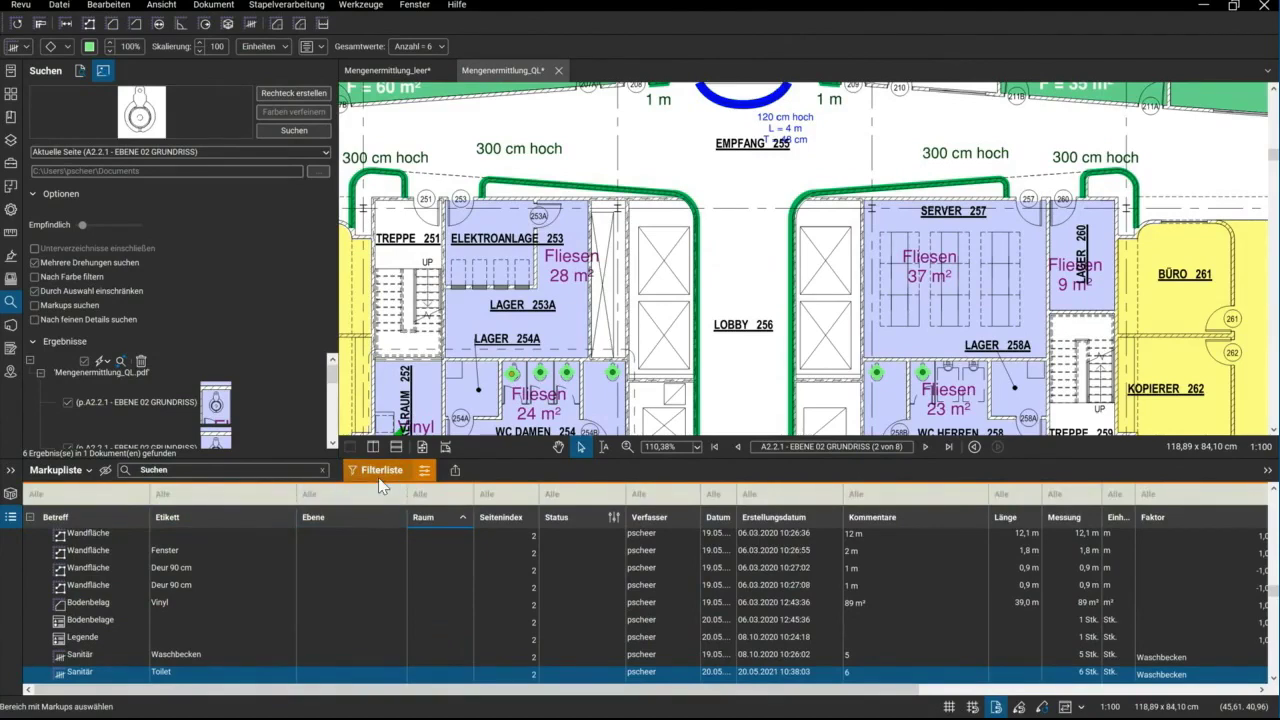
{"action": "left_click", "coordinate": [424, 472]}
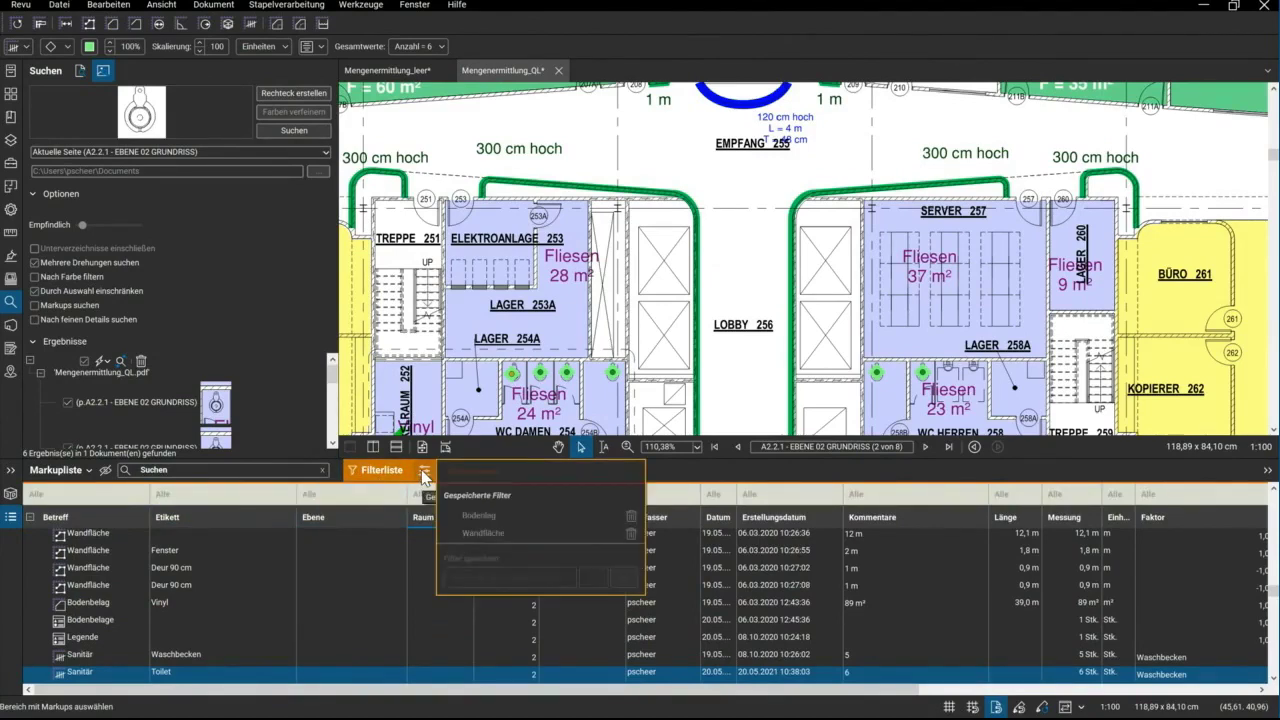
{"action": "left_click", "coordinate": [507, 538]}
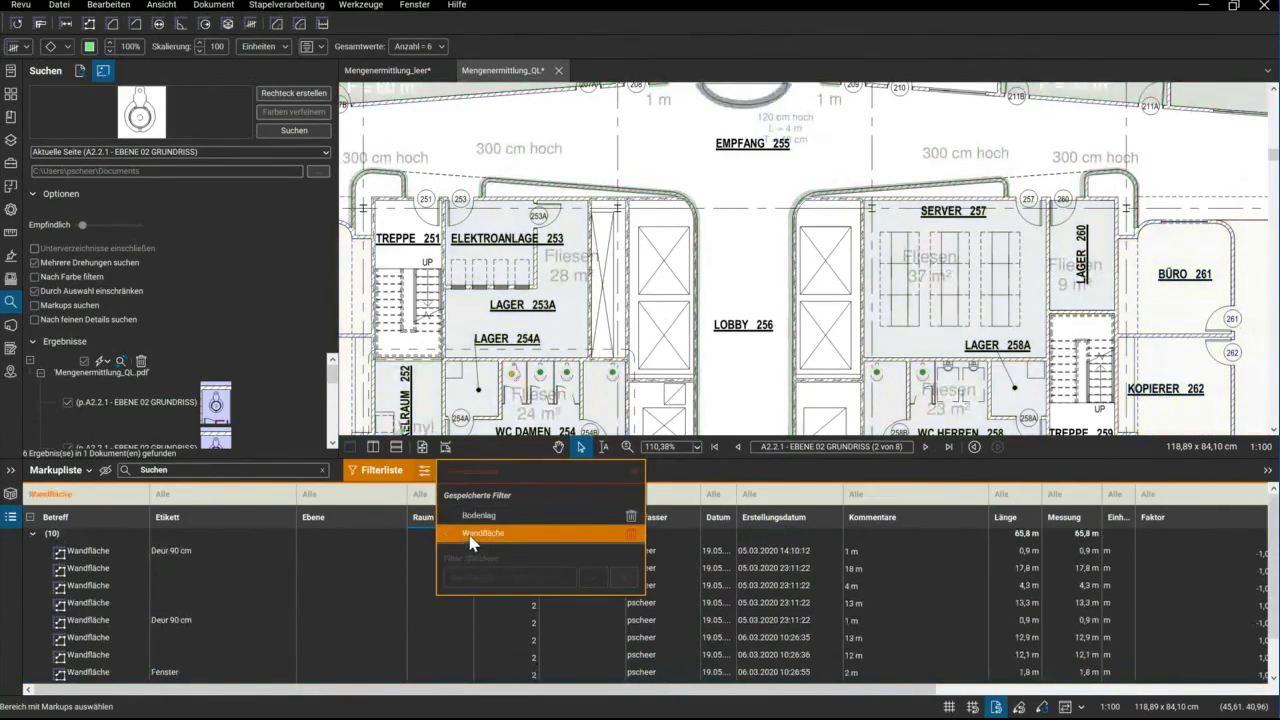
{"action": "left_click", "coordinate": [473, 541]}
{"action": "left_click", "coordinate": [478, 518]}
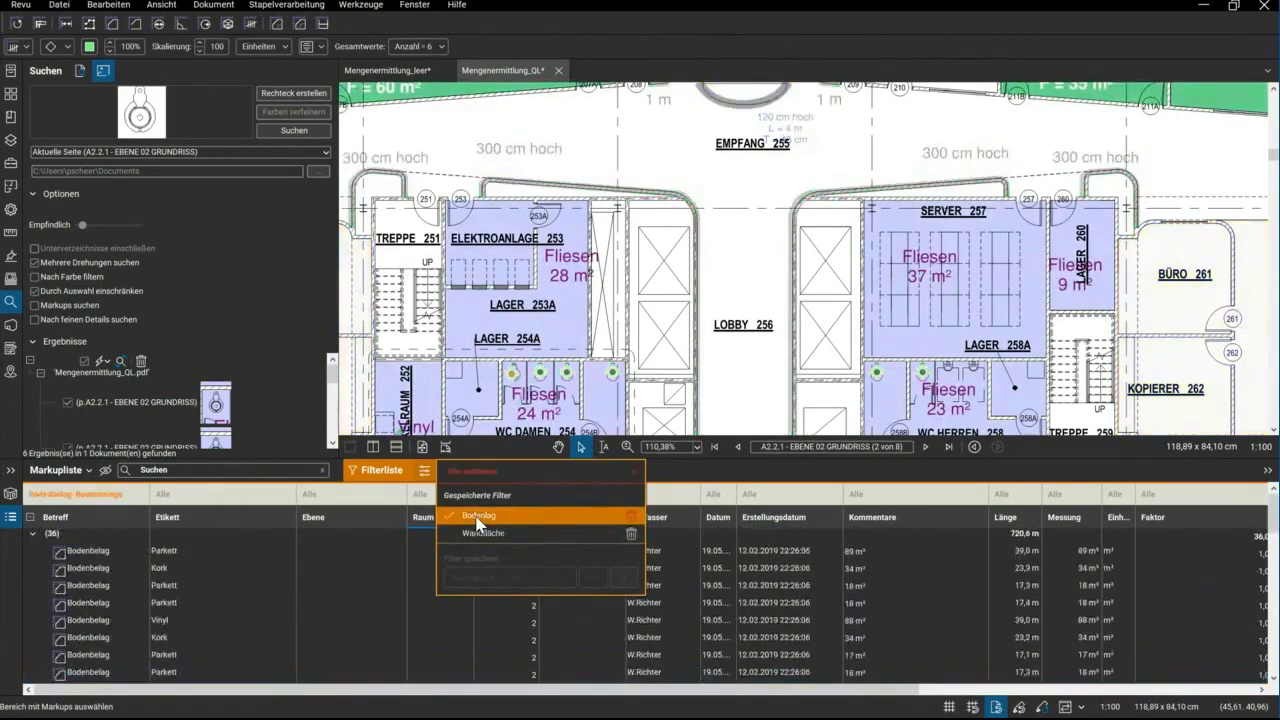
{"action": "left_click", "coordinate": [478, 518]}
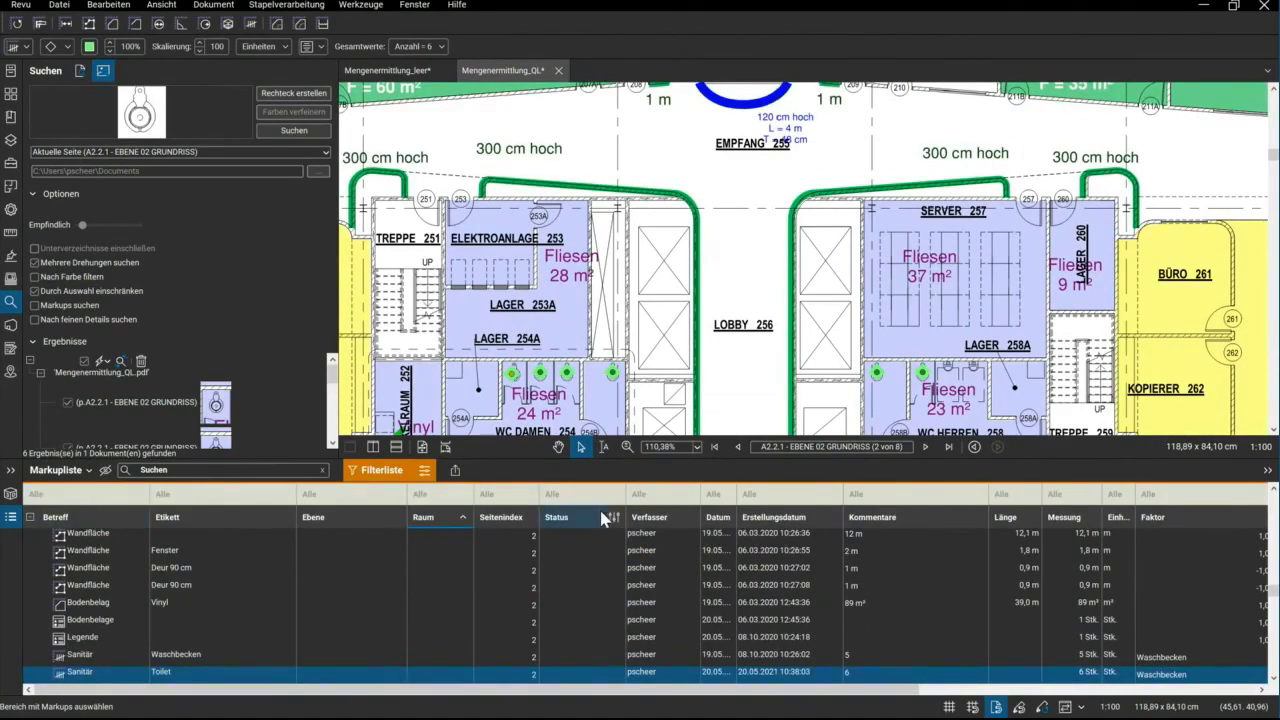
{"action": "left_click", "coordinate": [813, 524]}
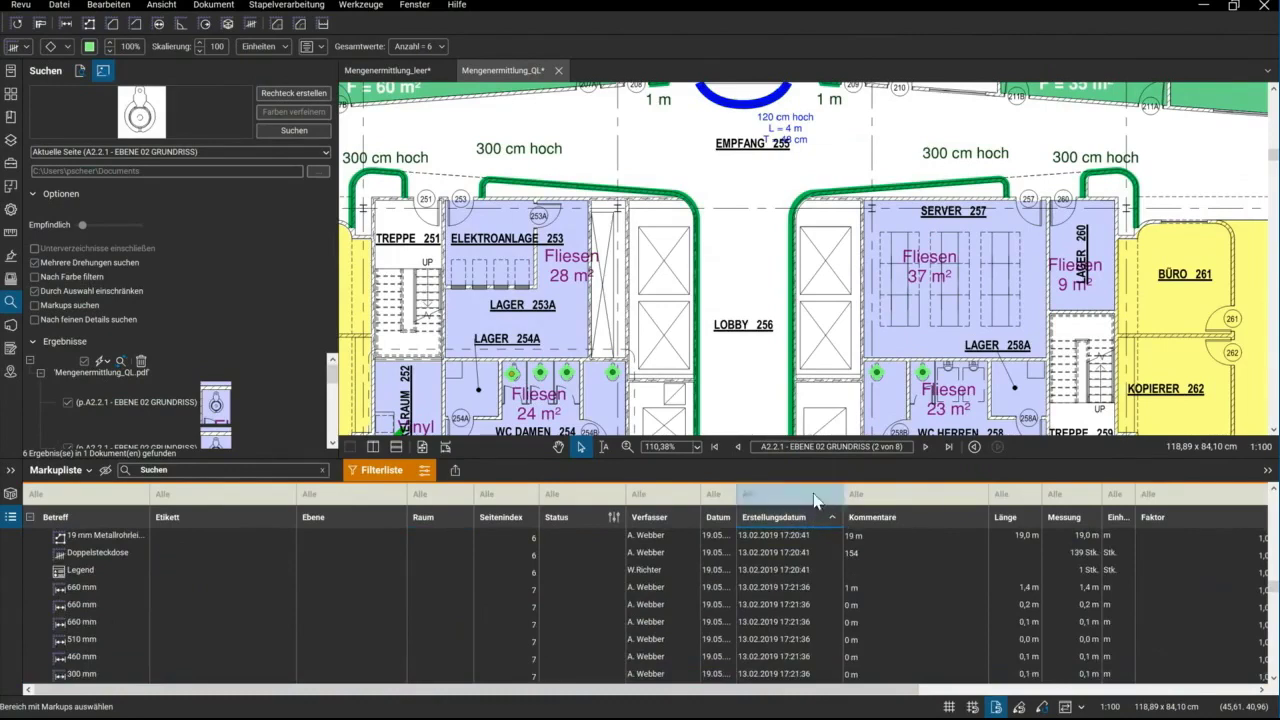
Try the Erstellungsdatum column filter for recent and today's markups, then clear it
{"action": "left_click", "coordinate": [828, 494]}
{"action": "left_click", "coordinate": [778, 536]}
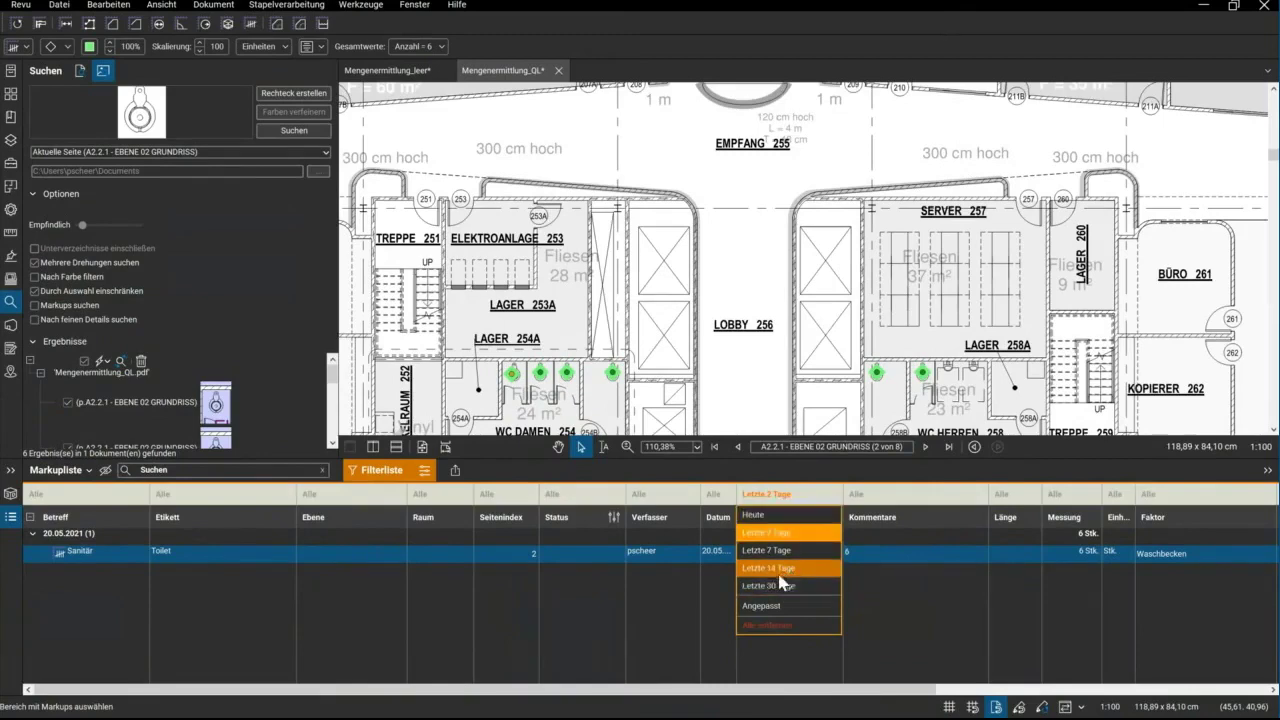
{"action": "left_click", "coordinate": [770, 514]}
{"action": "left_click", "coordinate": [784, 496]}
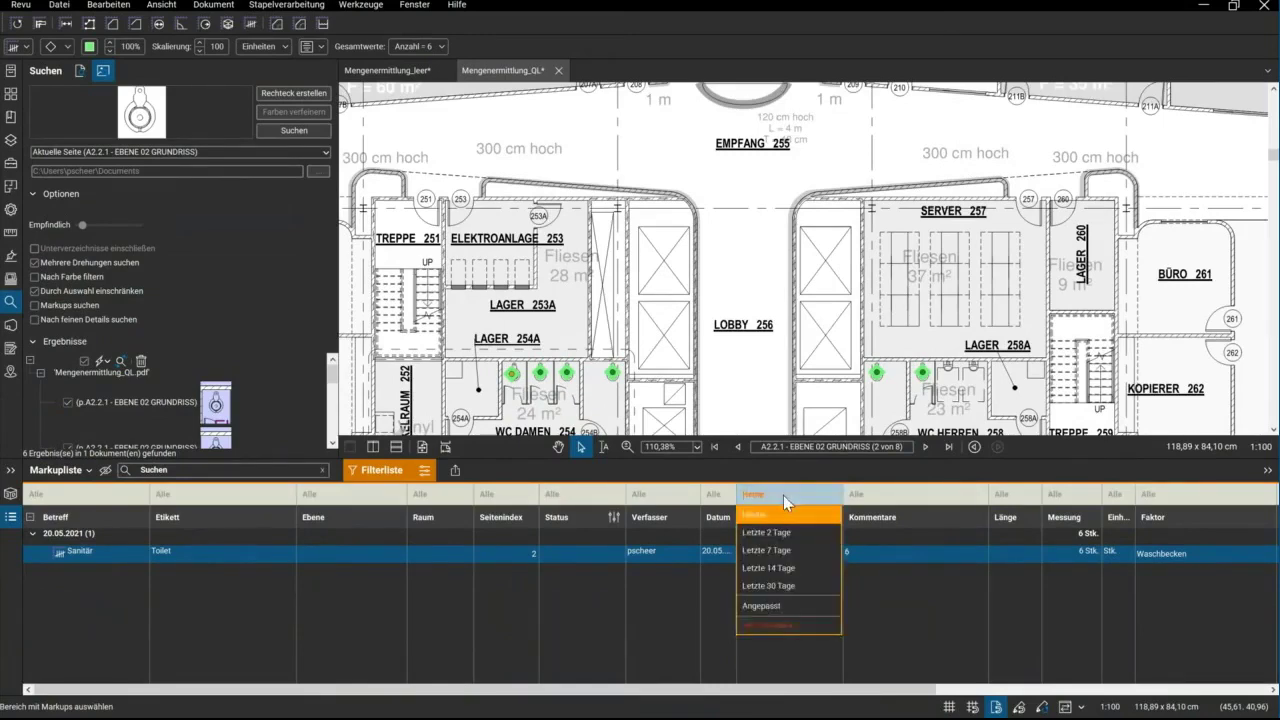
{"action": "left_click", "coordinate": [773, 624]}
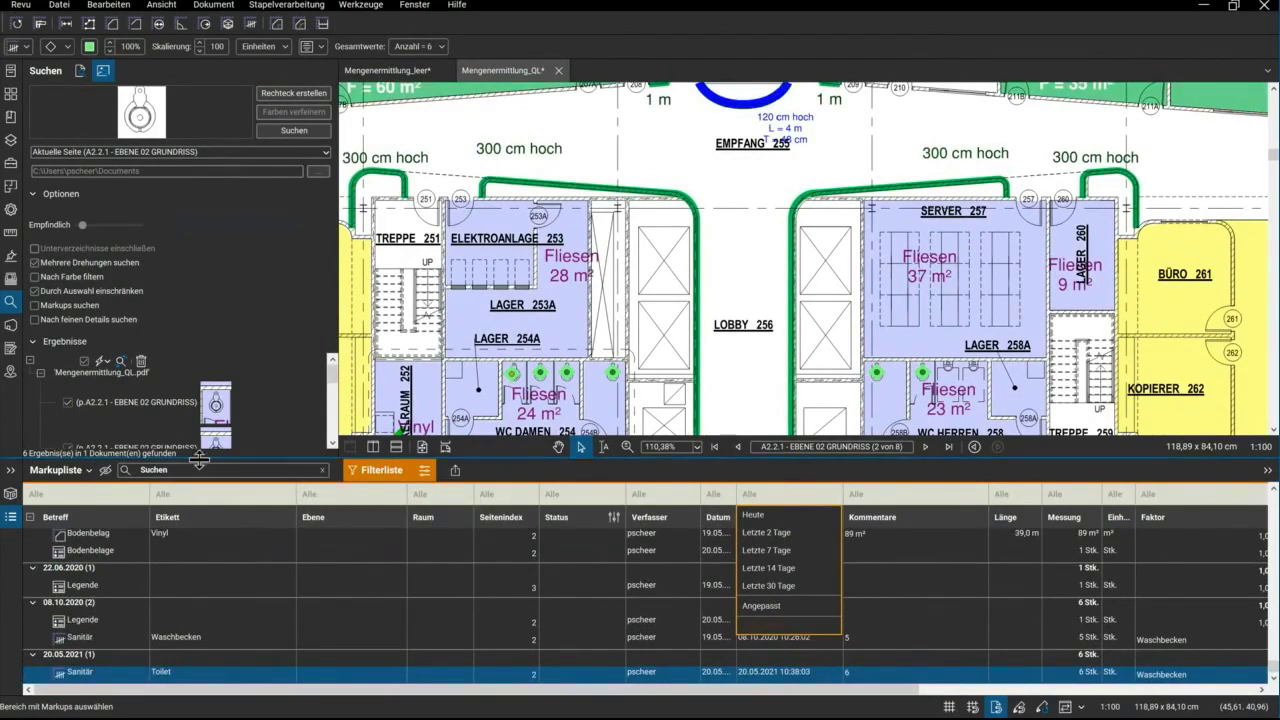
{"action": "left_click", "coordinate": [200, 500]}
Filter the list by the label Parkett, then switch off column filtering to show all markups
{"action": "left_click", "coordinate": [200, 500]}
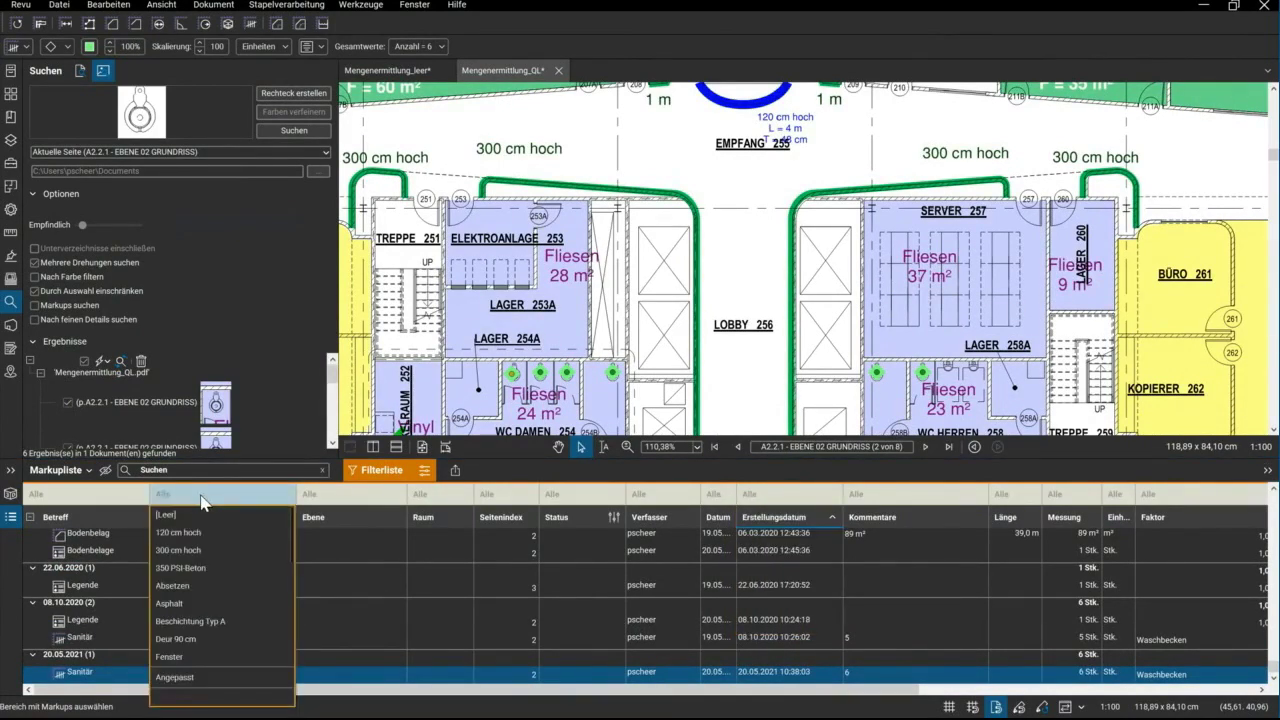
{"action": "scroll", "coordinate": [218, 627], "scroll_direction": "down", "scroll_amount": 2}
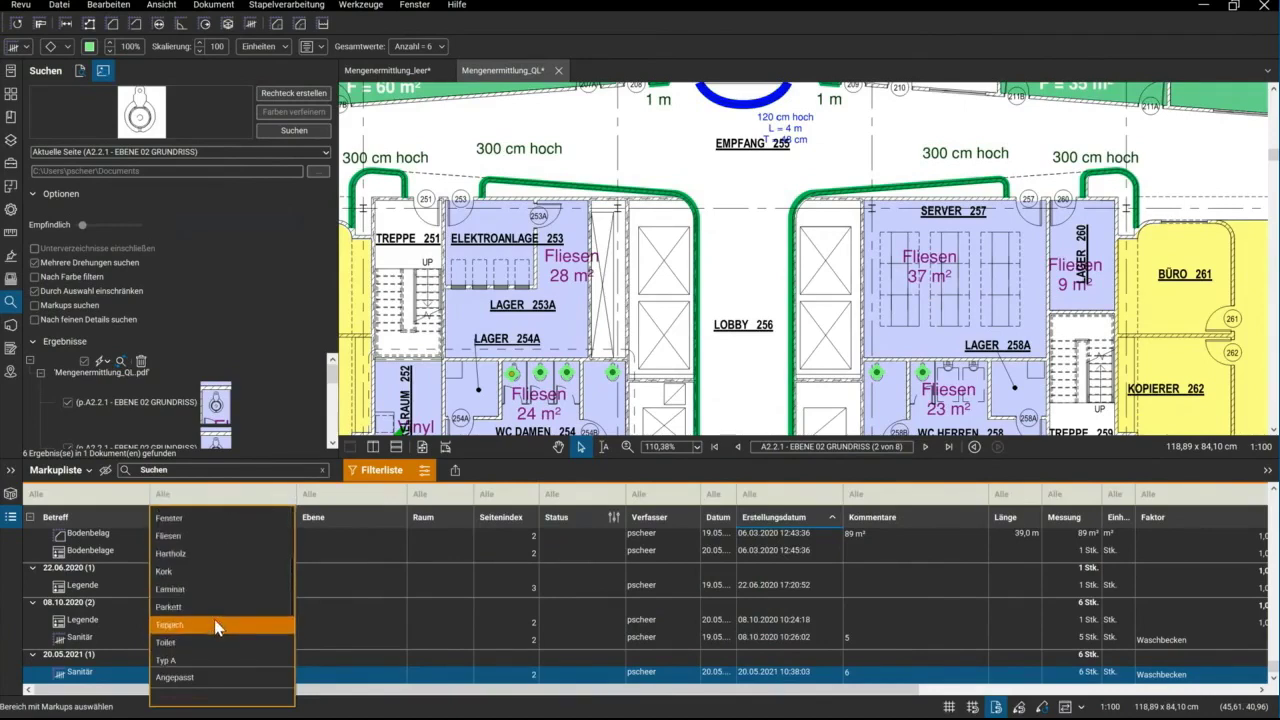
{"action": "left_click", "coordinate": [186, 606]}
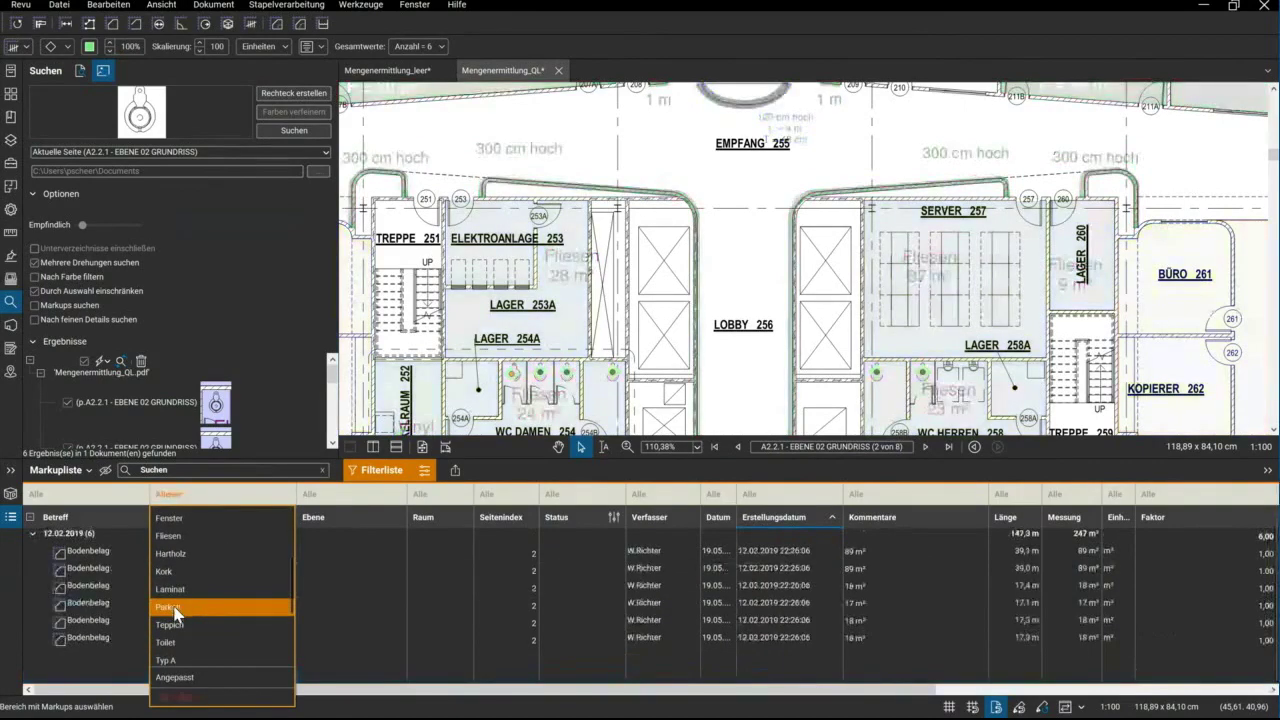
{"action": "left_click", "coordinate": [202, 506]}
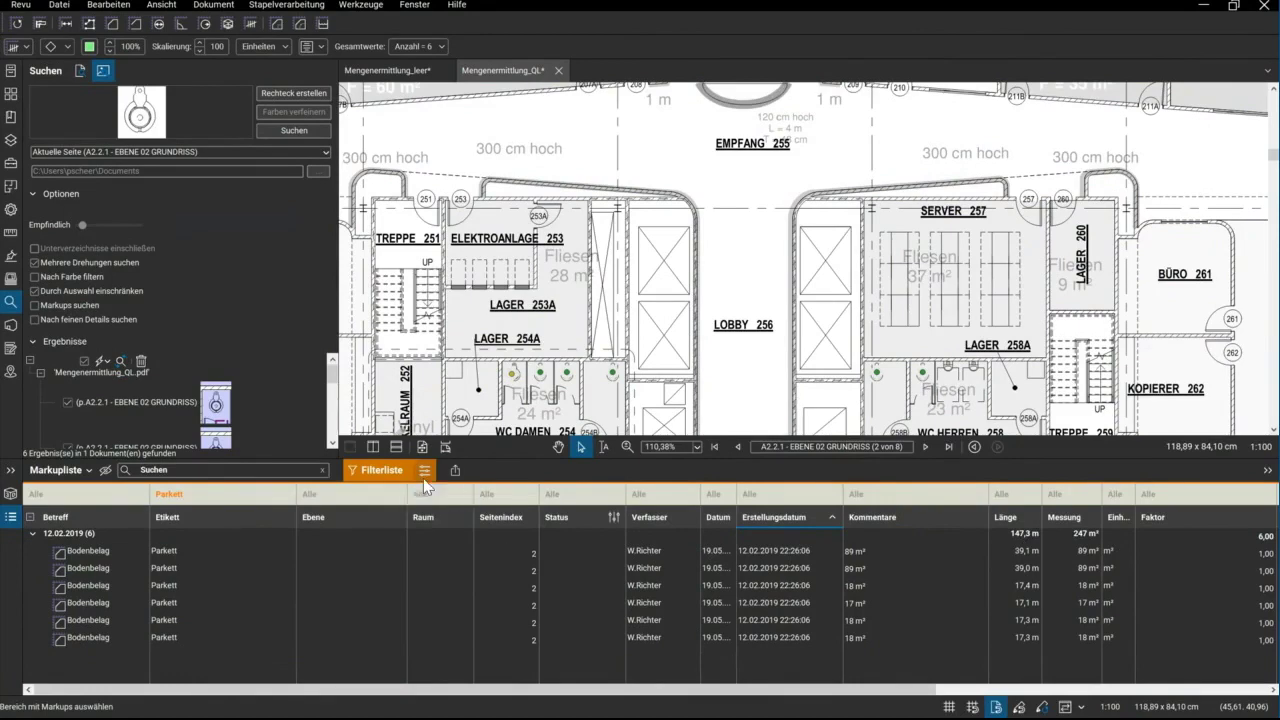
{"action": "left_click", "coordinate": [378, 474]}
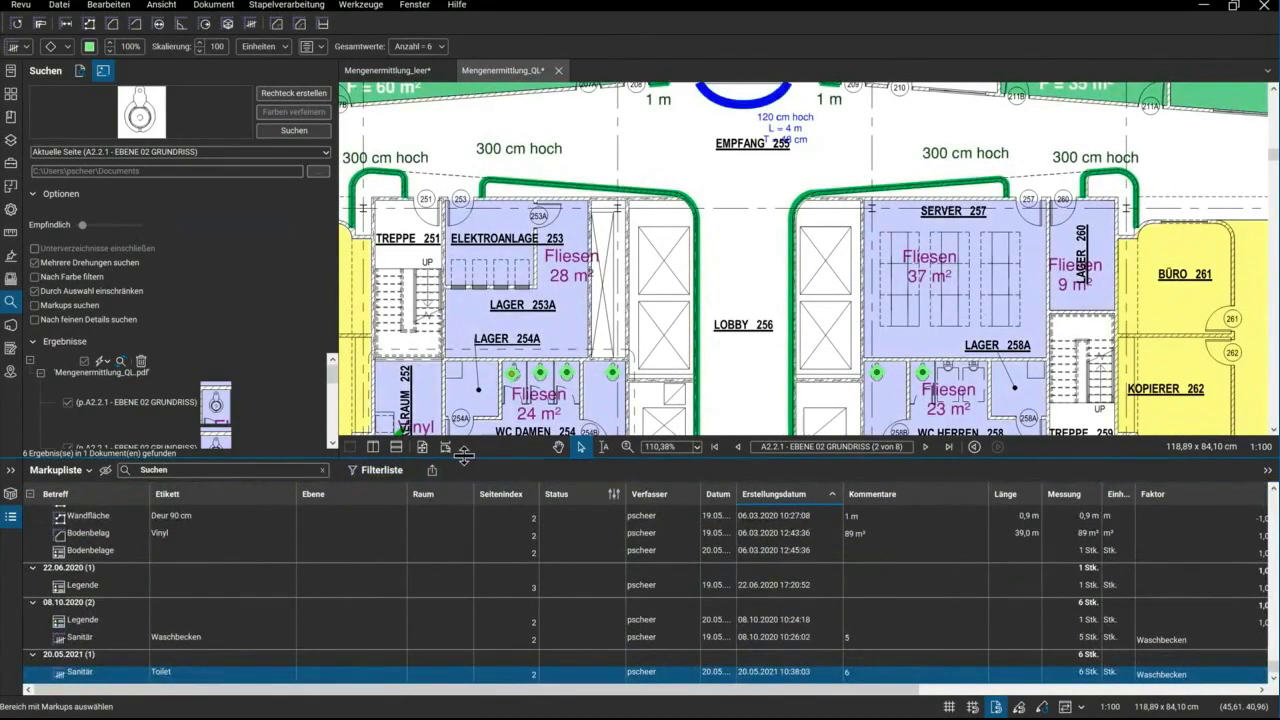
{"action": "left_click", "coordinate": [432, 472]}
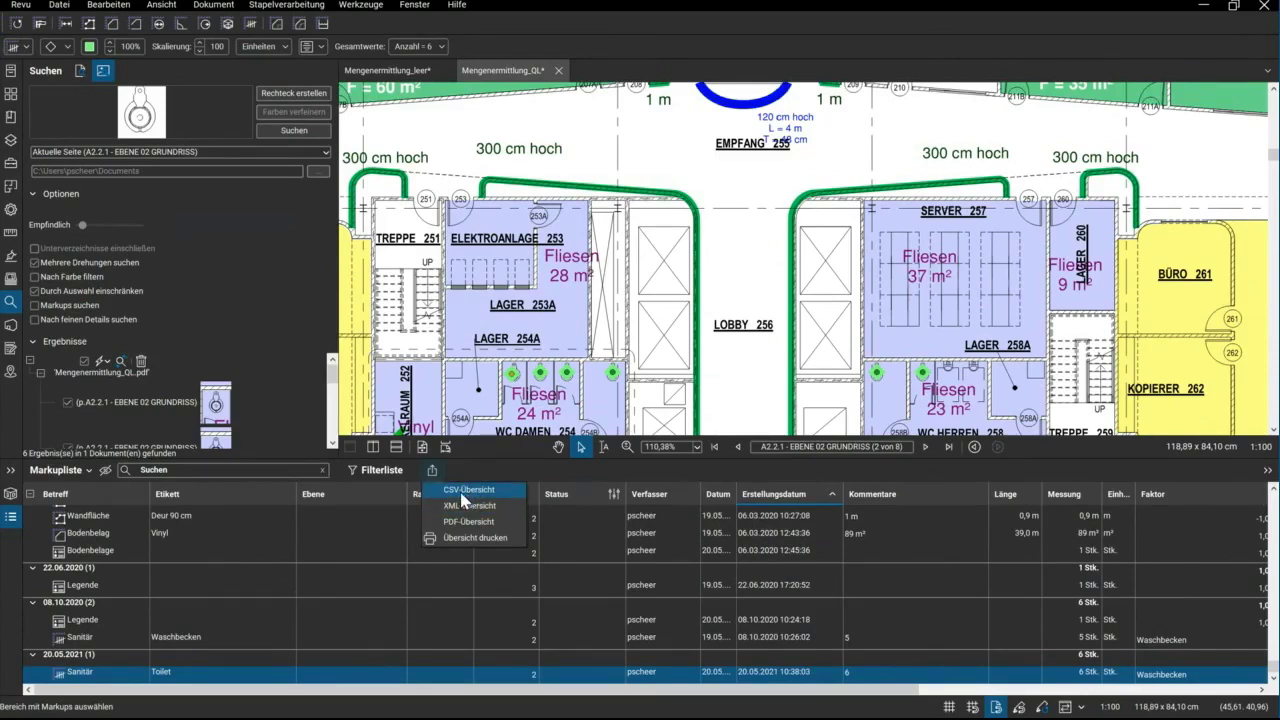
Start a CSV markup summary with the Betreff filter limited to Bodenbelag and Bodenbelage
{"action": "left_click", "coordinate": [465, 491]}
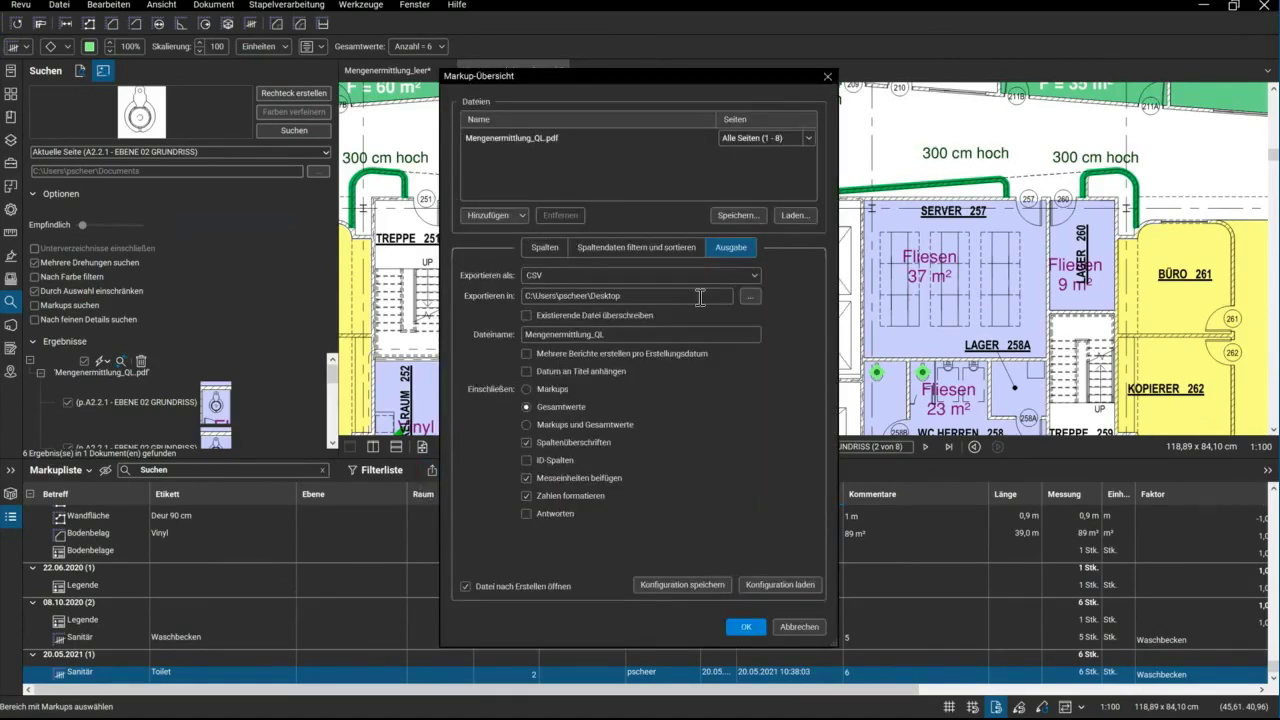
{"action": "left_click", "coordinate": [545, 250]}
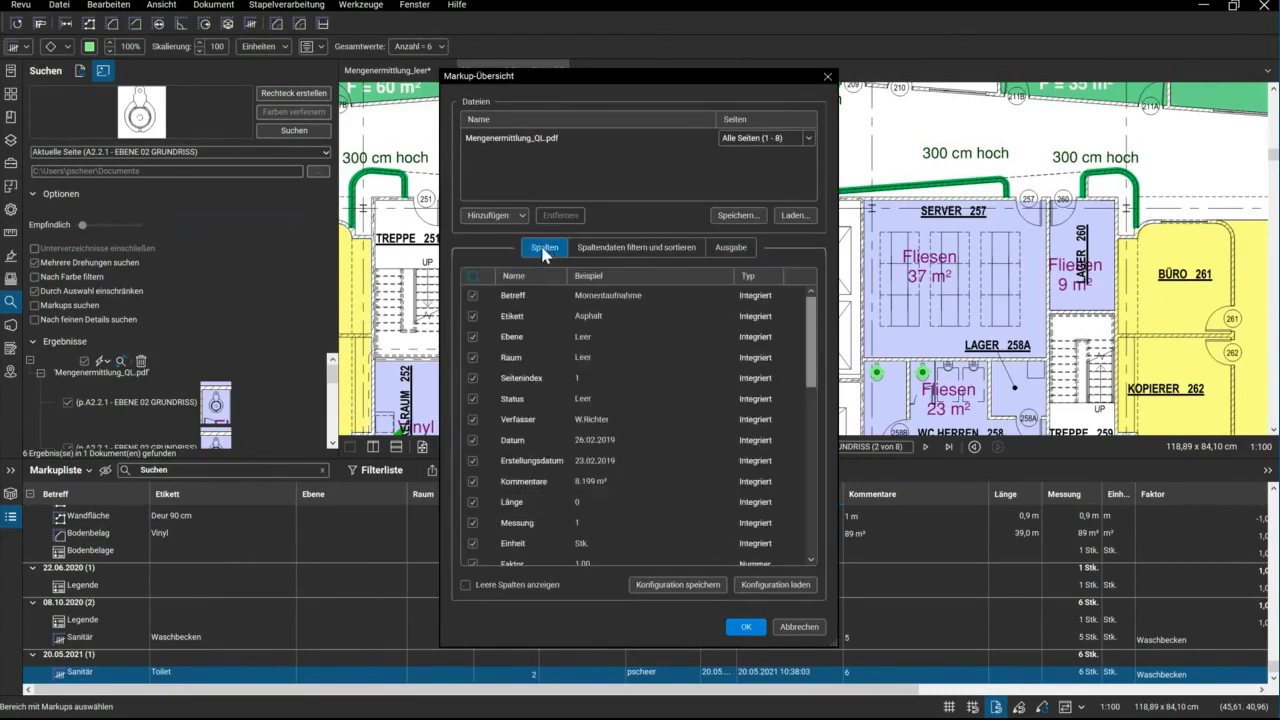
{"action": "left_click", "coordinate": [620, 252]}
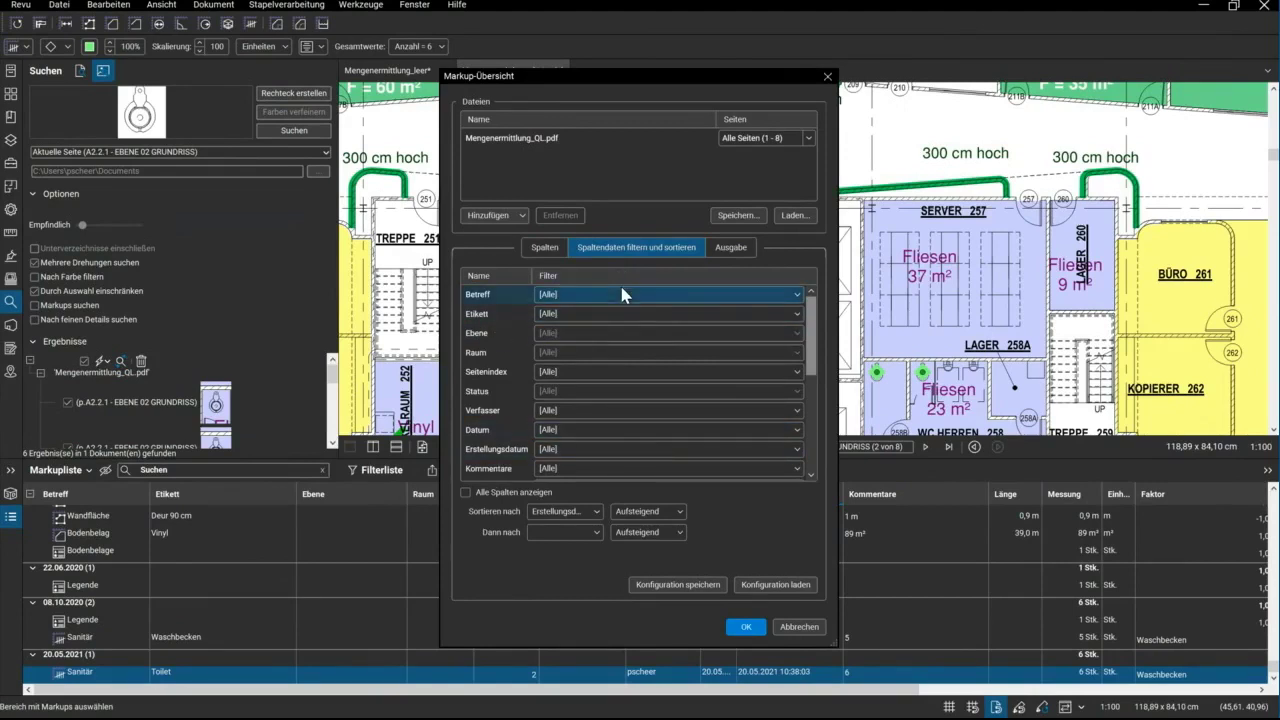
{"action": "left_click", "coordinate": [593, 294]}
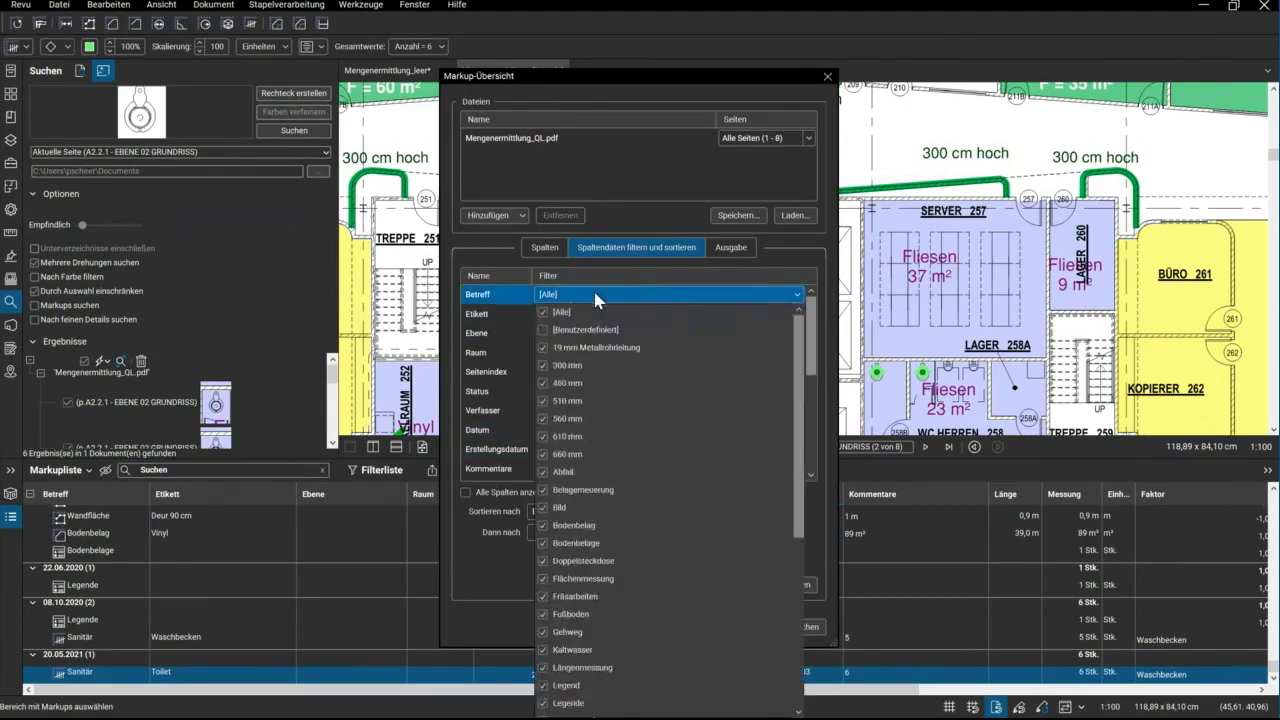
{"action": "left_click", "coordinate": [541, 315]}
{"action": "left_click", "coordinate": [542, 525]}
{"action": "left_click", "coordinate": [542, 543]}
{"action": "left_click", "coordinate": [676, 264]}
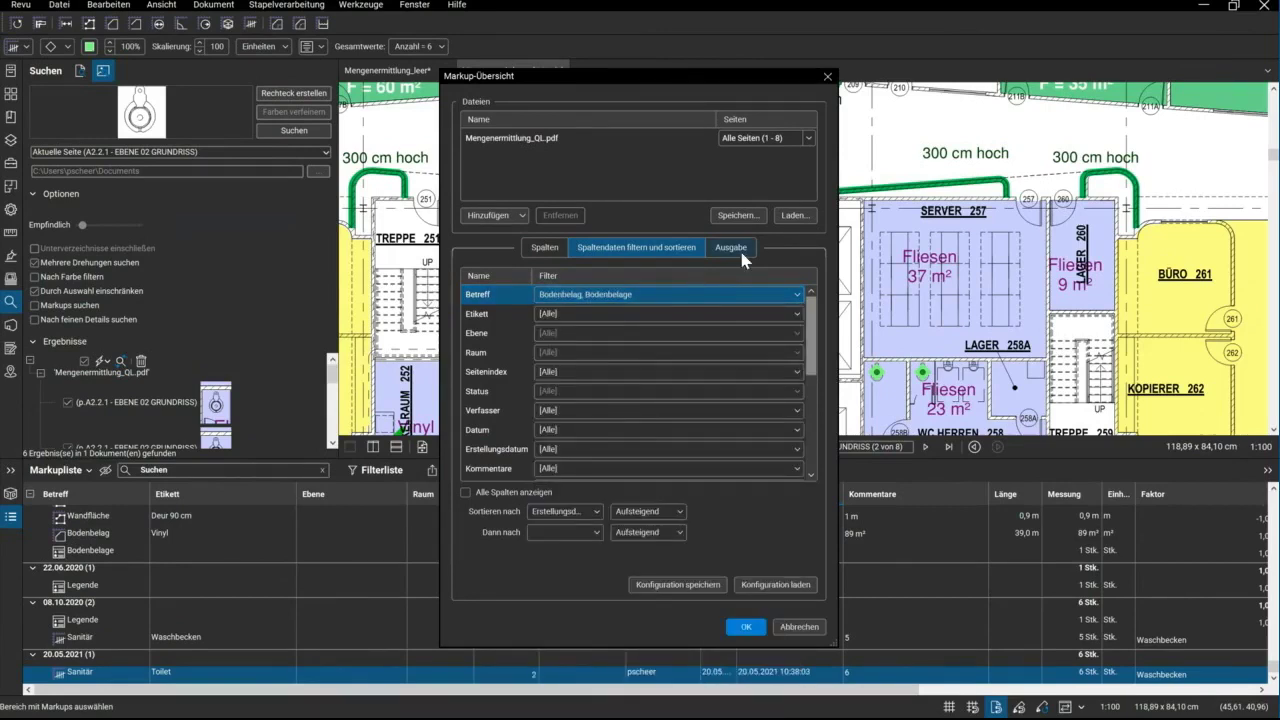
{"action": "left_click", "coordinate": [738, 250]}
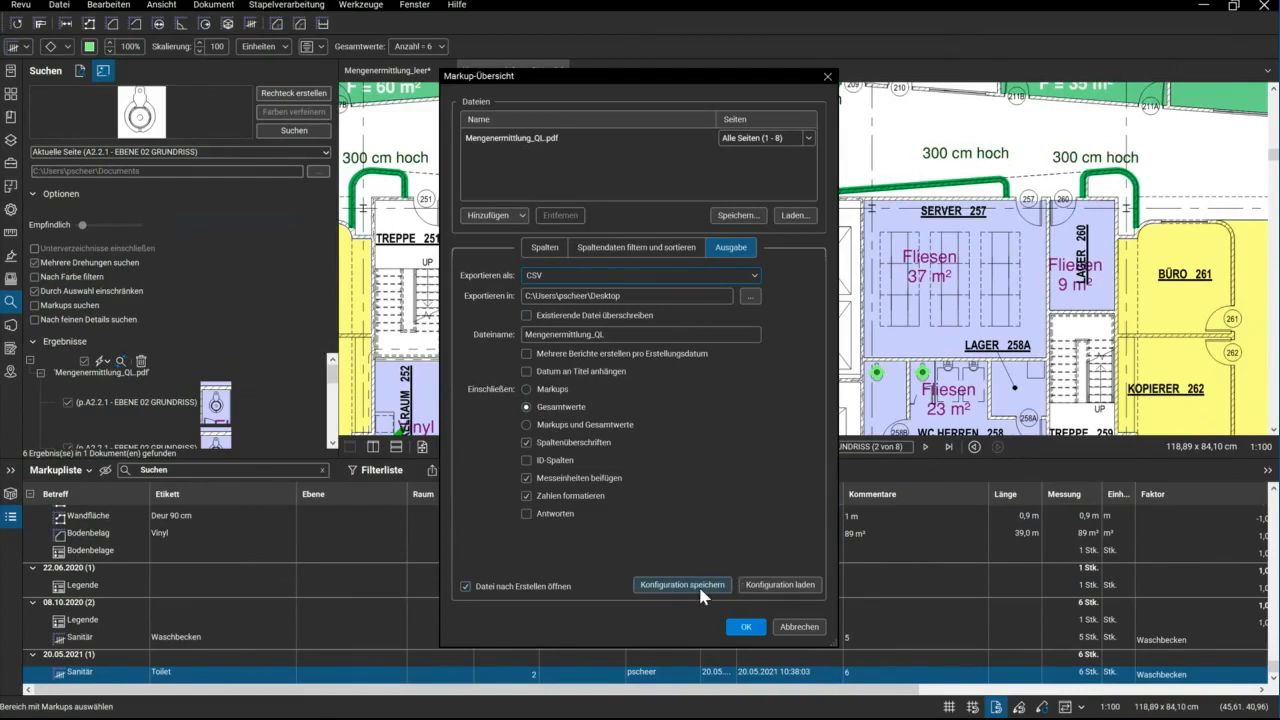
Load the Bodenbelag_Neu.bcf summary configuration and generate the CSV summary
{"action": "left_click", "coordinate": [783, 591]}
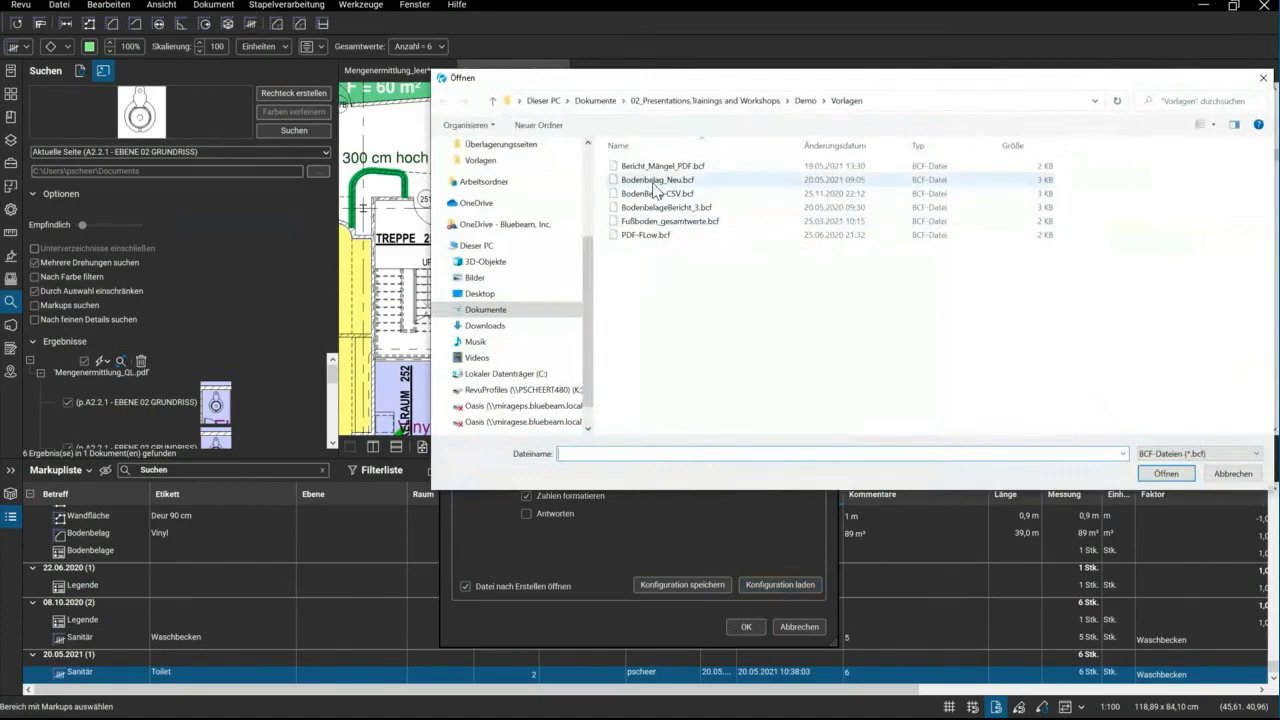
{"action": "left_click", "coordinate": [657, 179]}
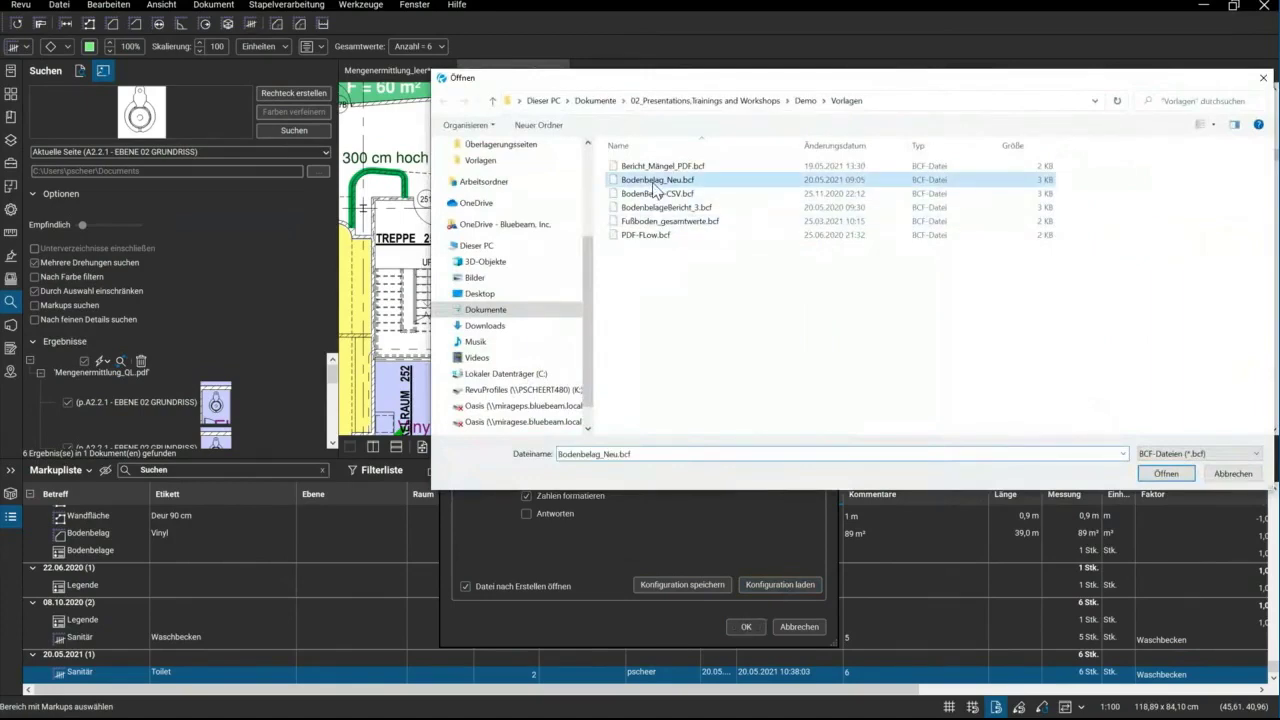
{"action": "left_click", "coordinate": [1164, 474]}
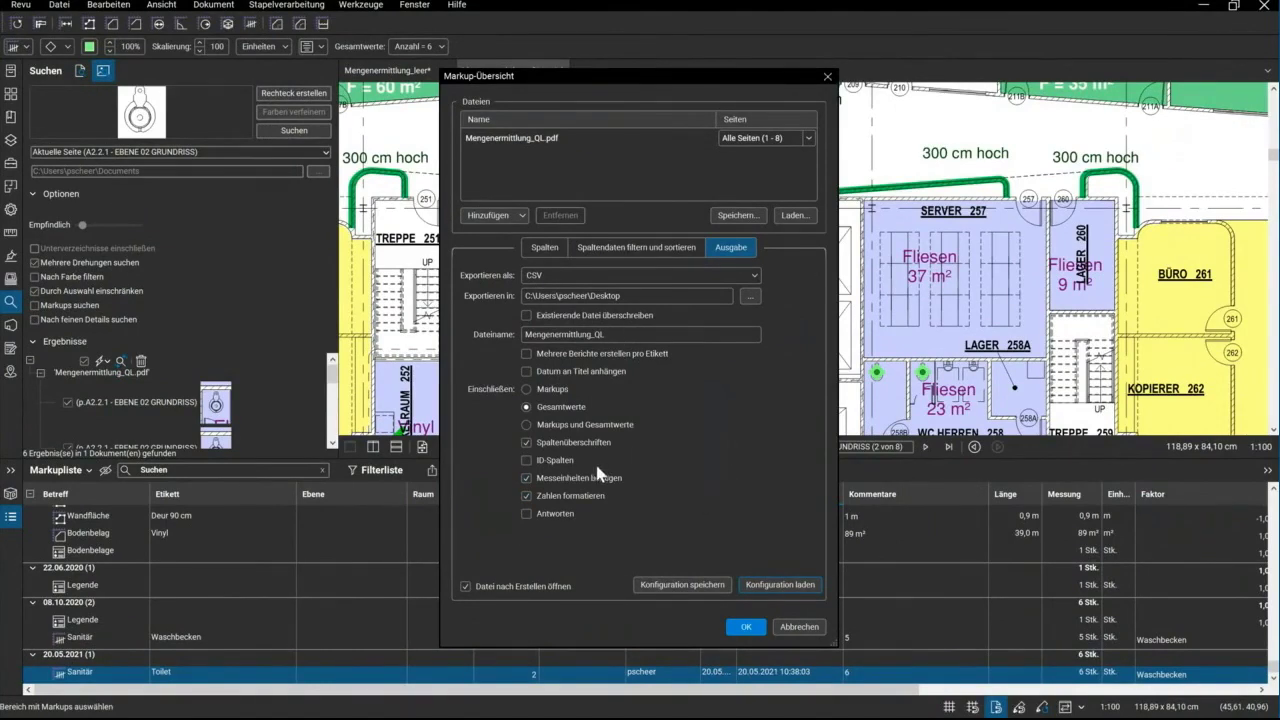
{"action": "left_click", "coordinate": [745, 627]}
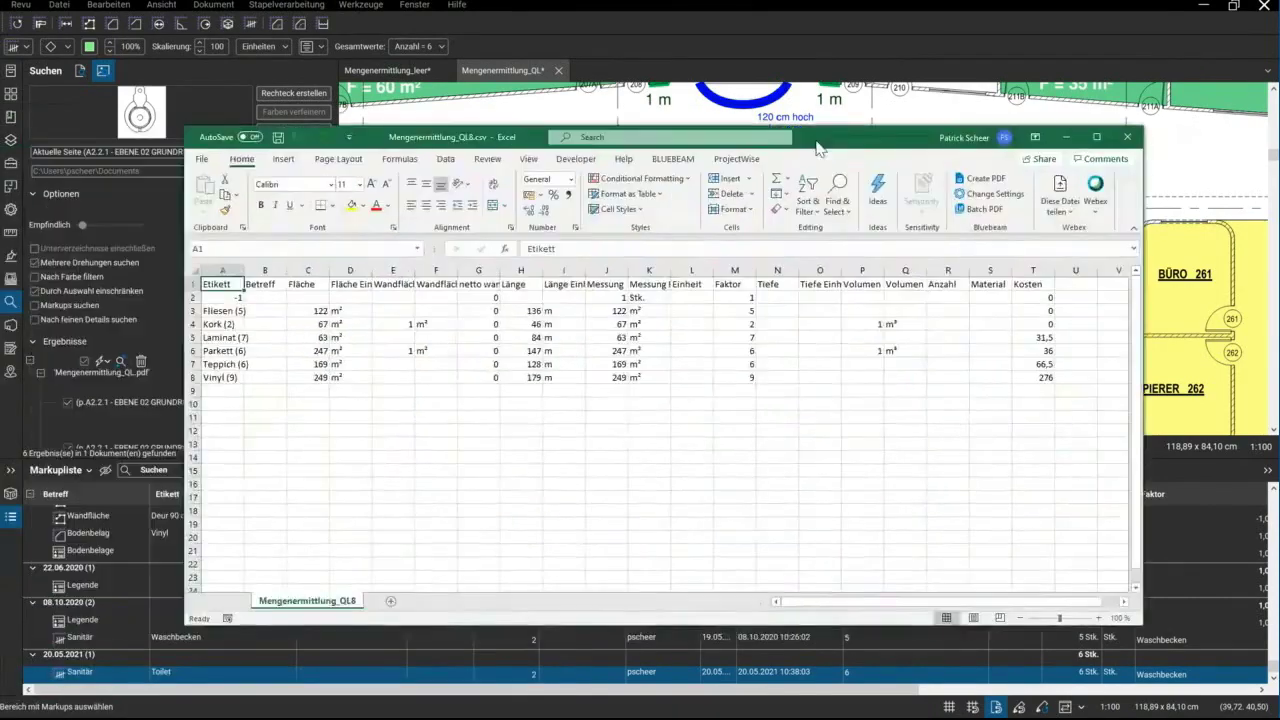
Inspect the area totals in cells C3 (Fliesen), C7 (Teppich) and C6 (Parkett)
{"action": "left_click", "coordinate": [313, 311]}
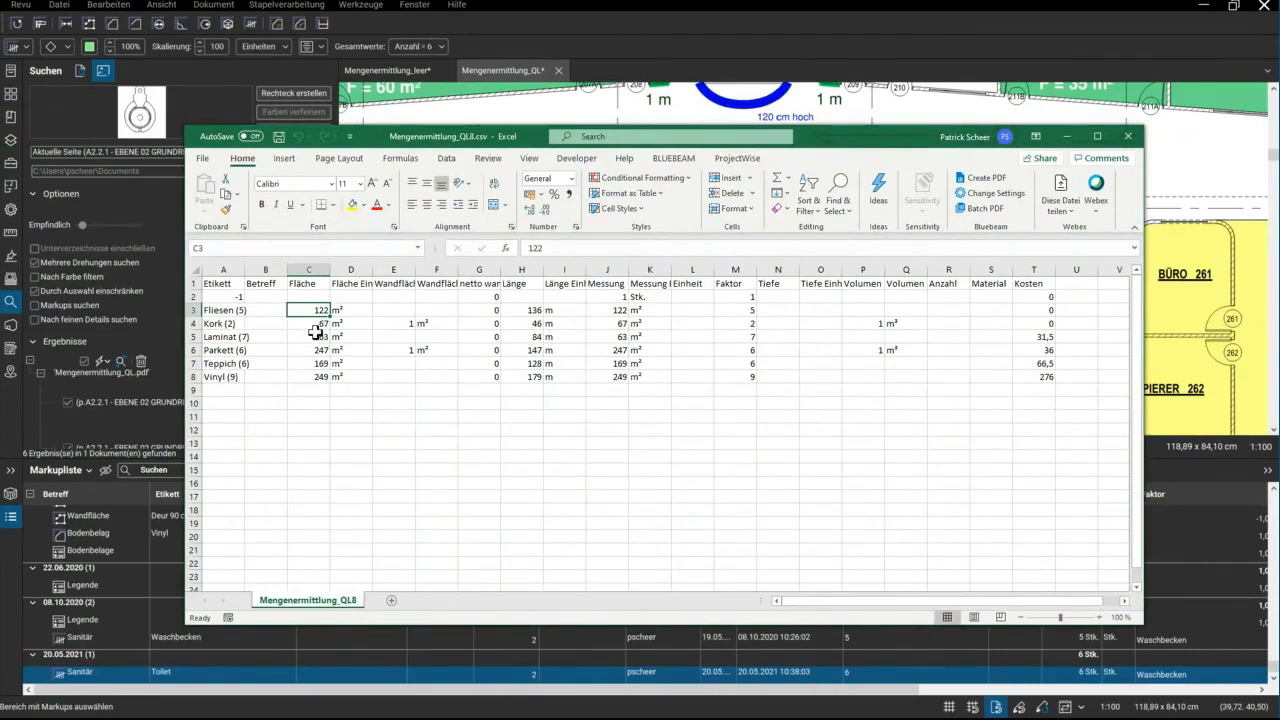
{"action": "left_click", "coordinate": [314, 364]}
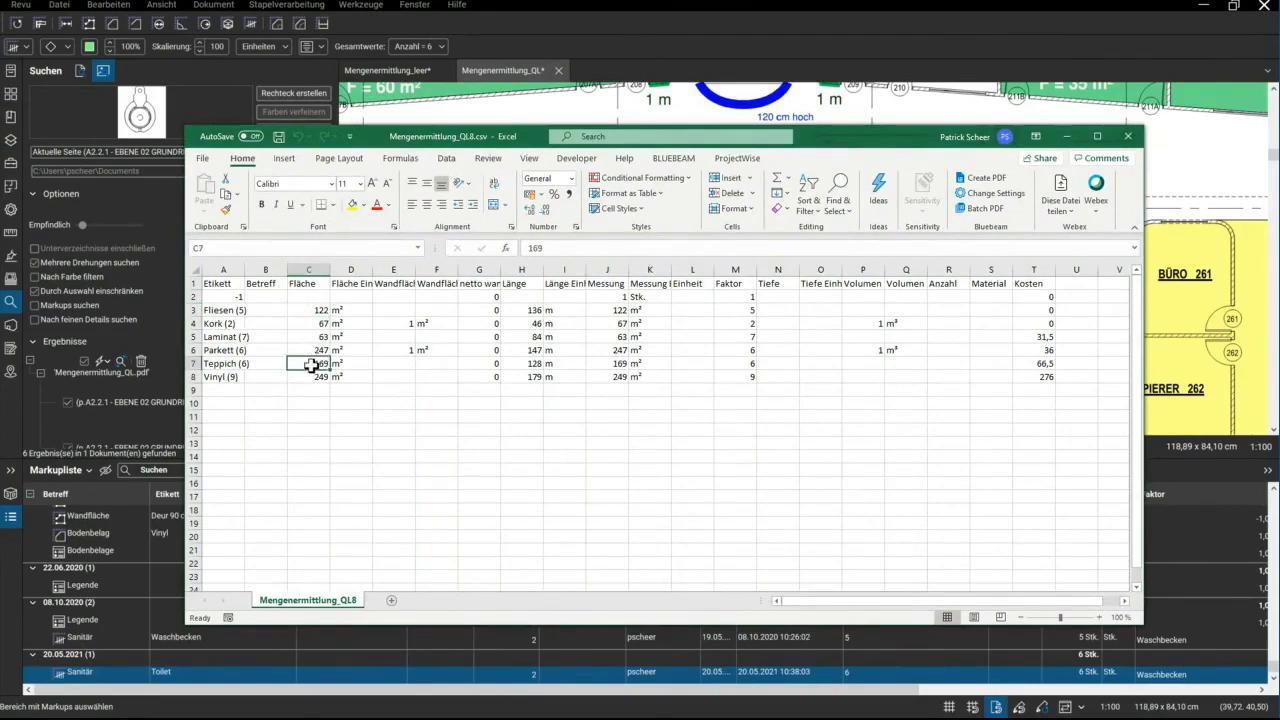
{"action": "left_click", "coordinate": [310, 350]}
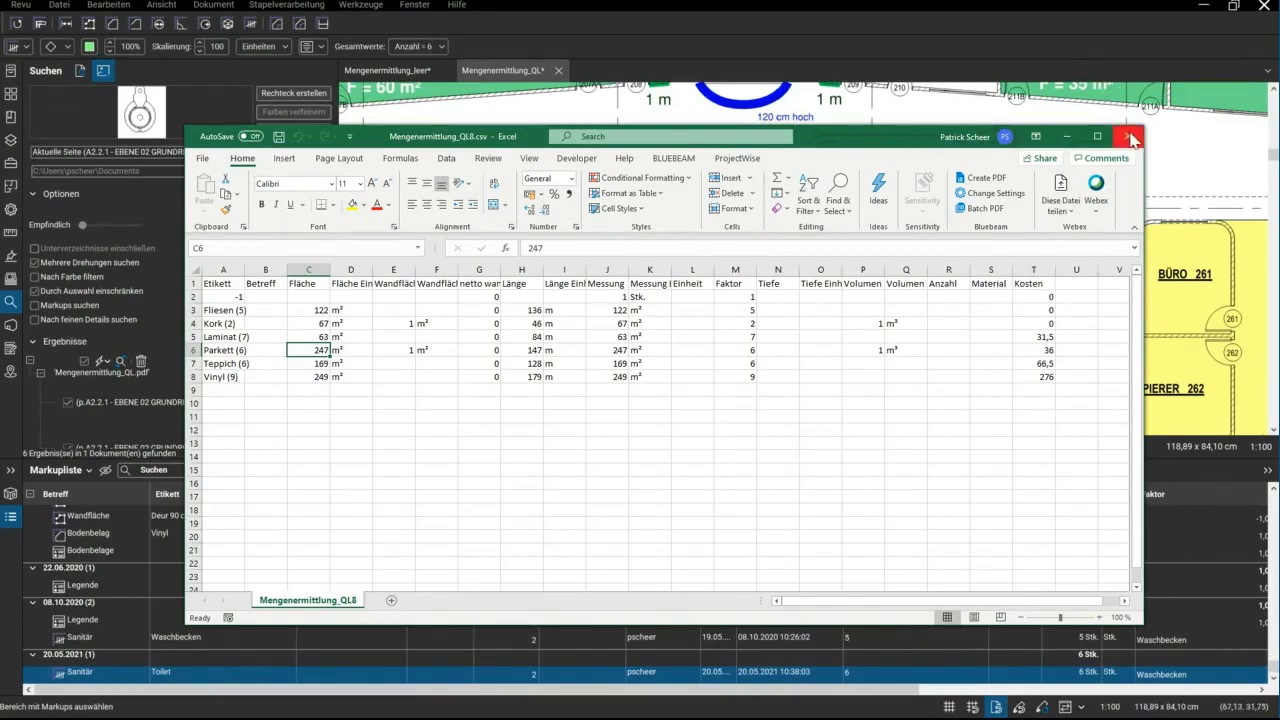
Close the spreadsheet, hide the markup list, and pan the floor plan to the Excel attachment
{"action": "left_click", "coordinate": [1129, 134]}
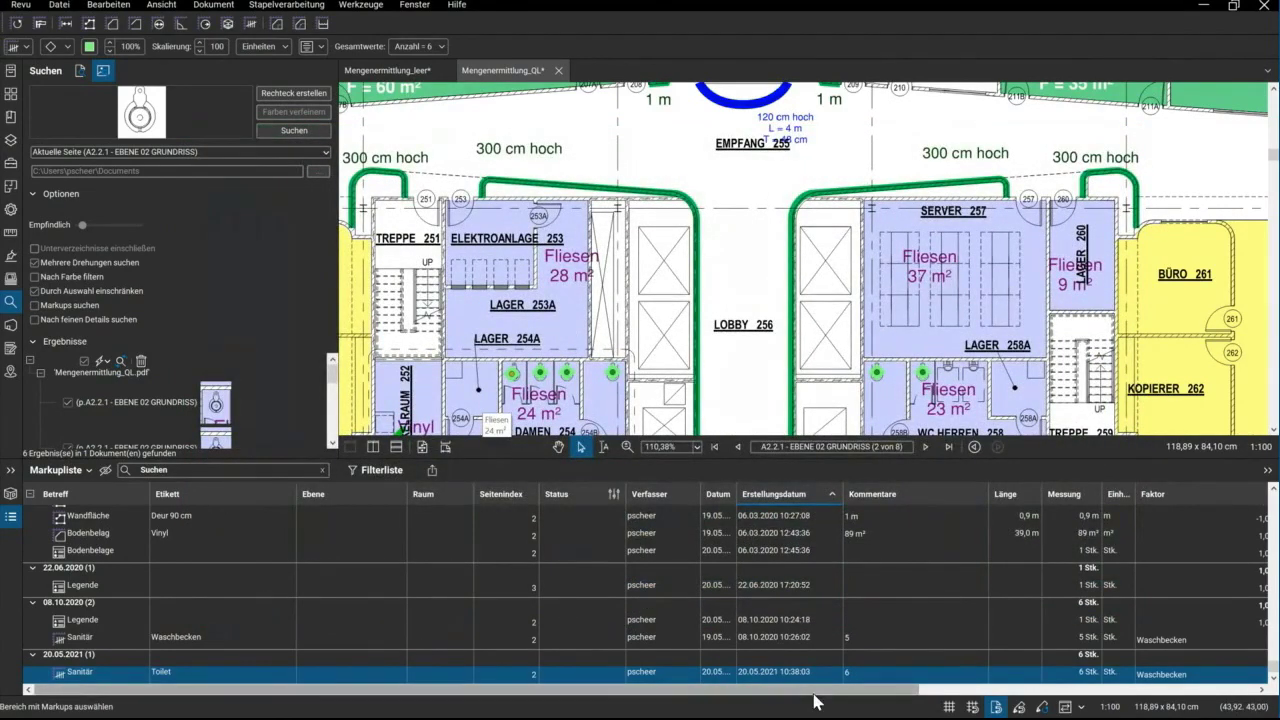
{"action": "left_click_drag", "start_coordinate": [814, 689], "coordinate": [1109, 679]}
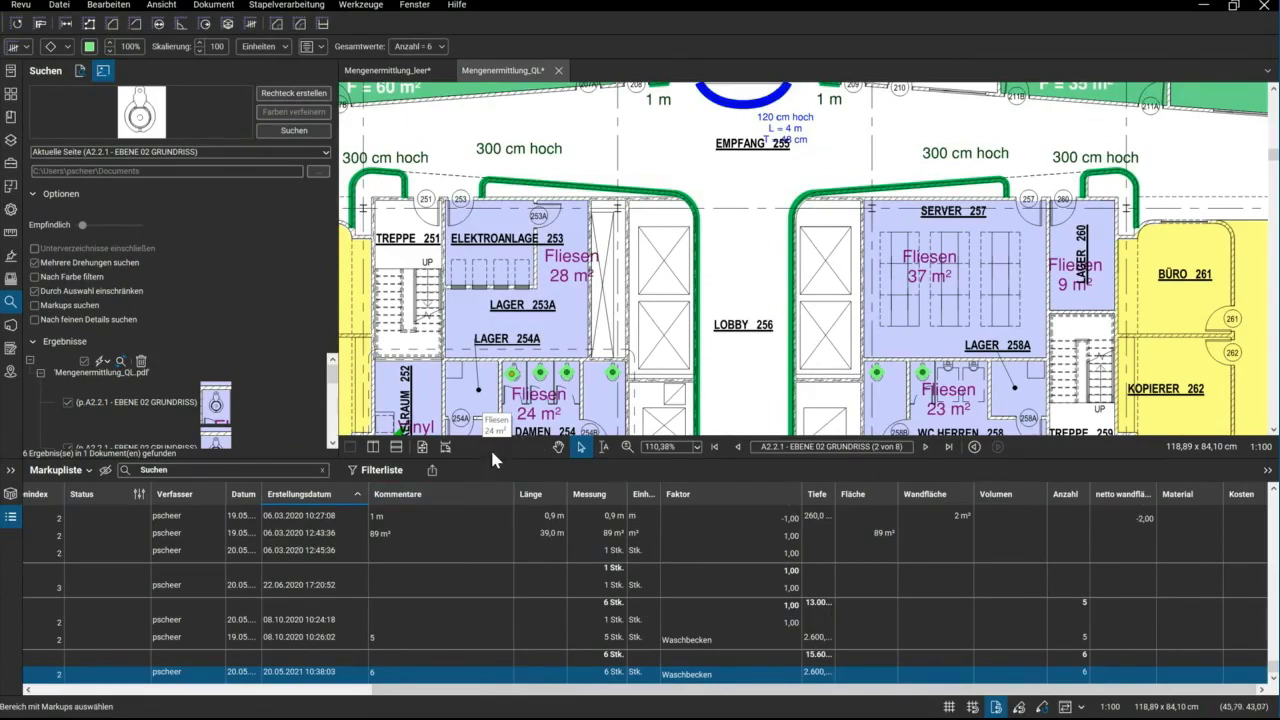
{"action": "left_click_drag", "start_coordinate": [501, 458], "coordinate": [520, 476]}
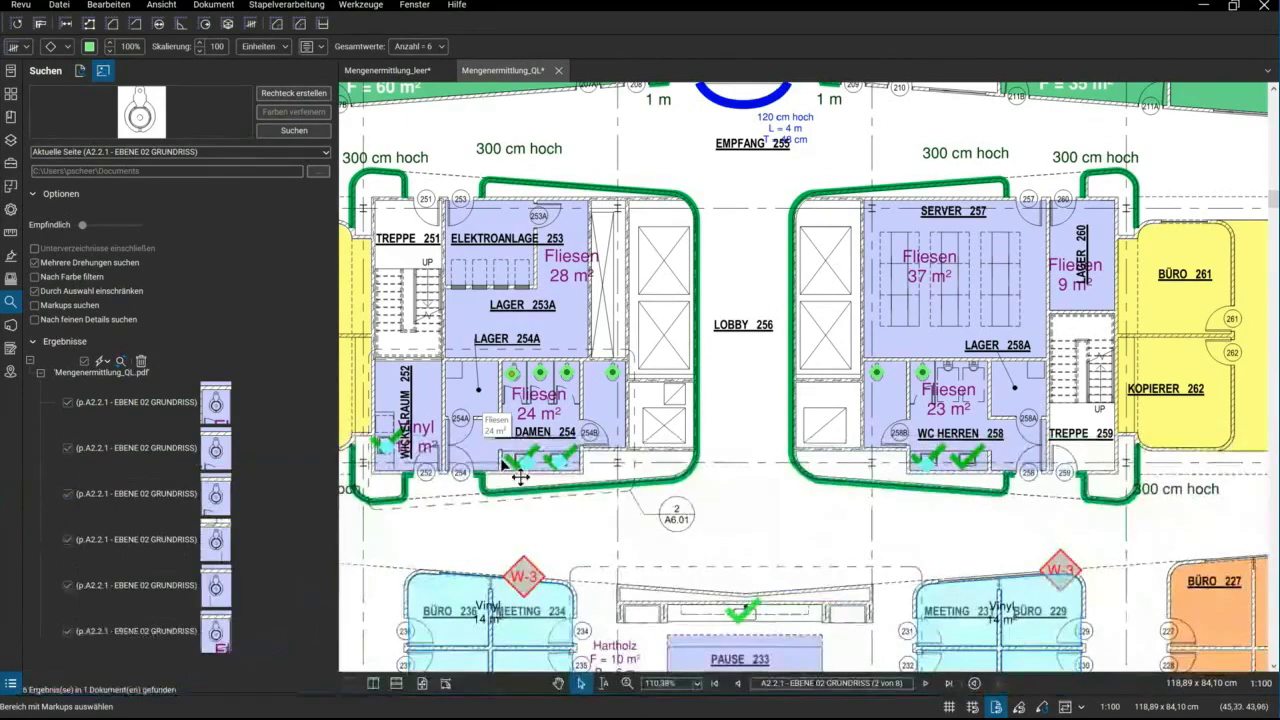
{"action": "scroll", "coordinate": [508, 482], "scroll_direction": "down", "scroll_amount": 3}
{"action": "scroll", "coordinate": [508, 482], "scroll_direction": "down", "scroll_amount": 3}
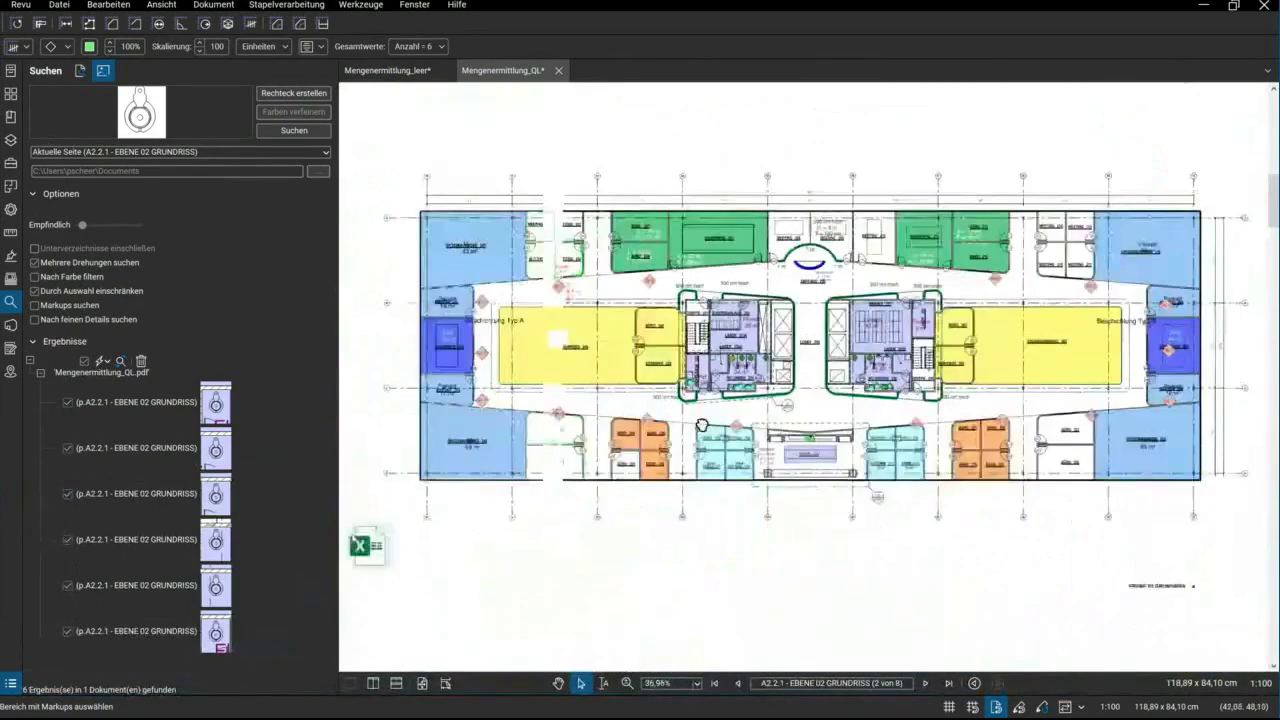
{"action": "left_click_drag", "start_coordinate": [408, 471], "coordinate": [450, 548]}
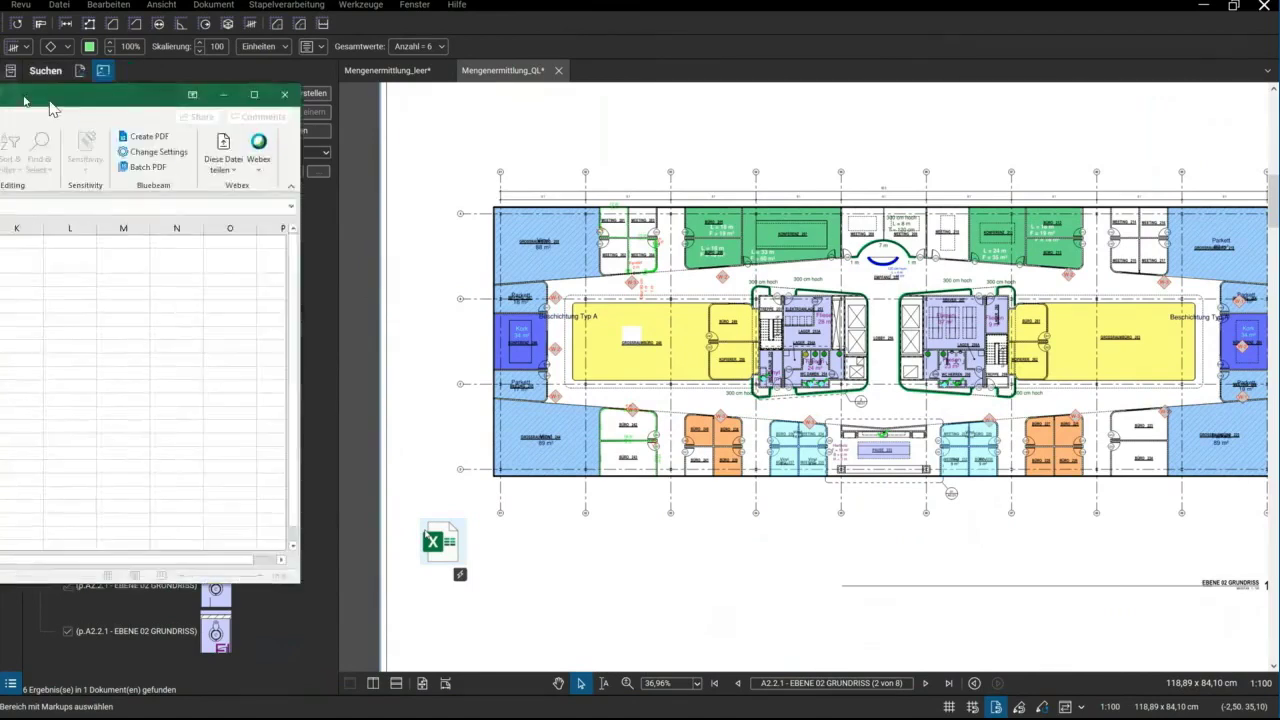
Tile Excel on the right half of the screen with Revu on the left
{"action": "left_click_drag", "start_coordinate": [45, 100], "coordinate": [365, 162]}
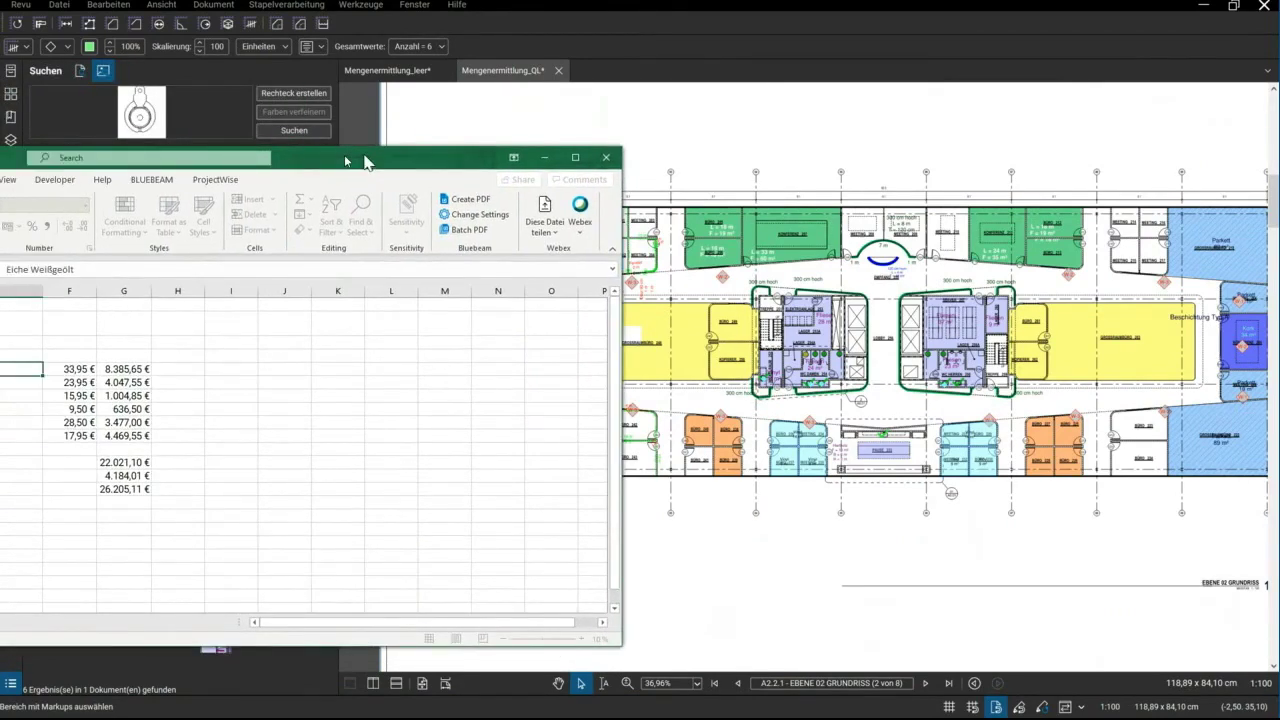
{"action": "left_click_drag", "start_coordinate": [365, 162], "coordinate": [640, 167]}
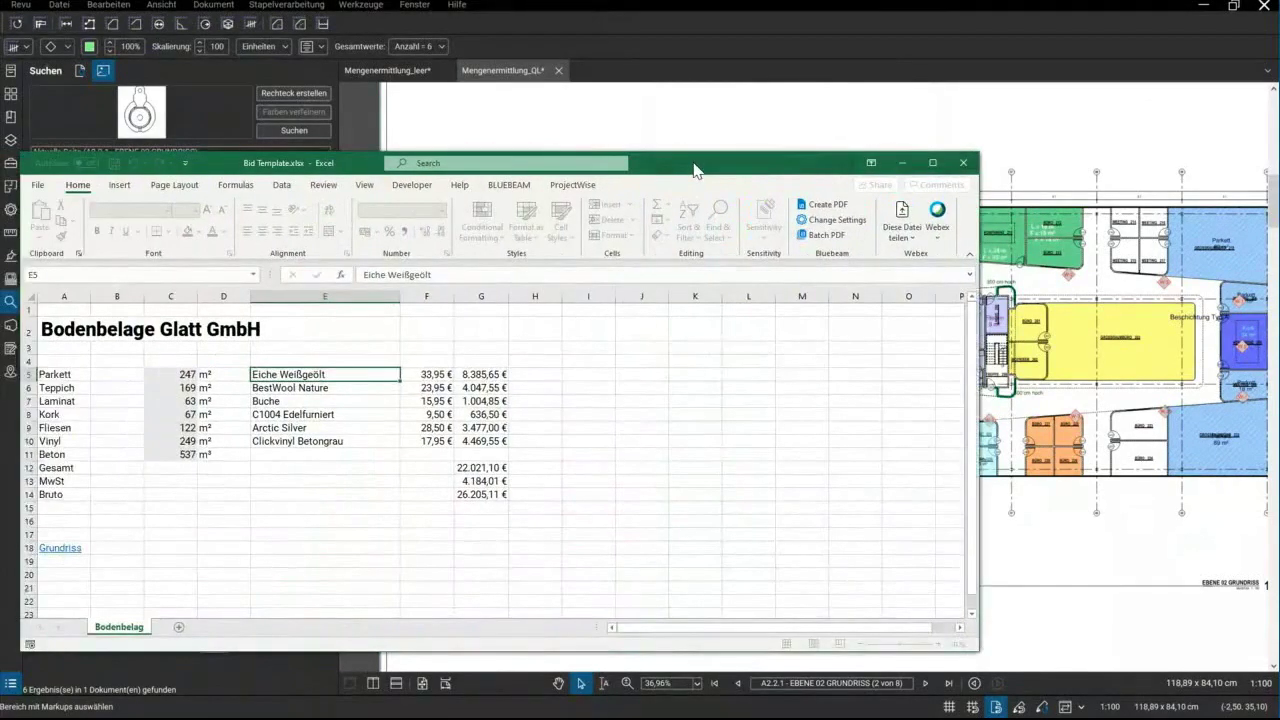
{"action": "left_click_drag", "start_coordinate": [691, 171], "coordinate": [725, 185]}
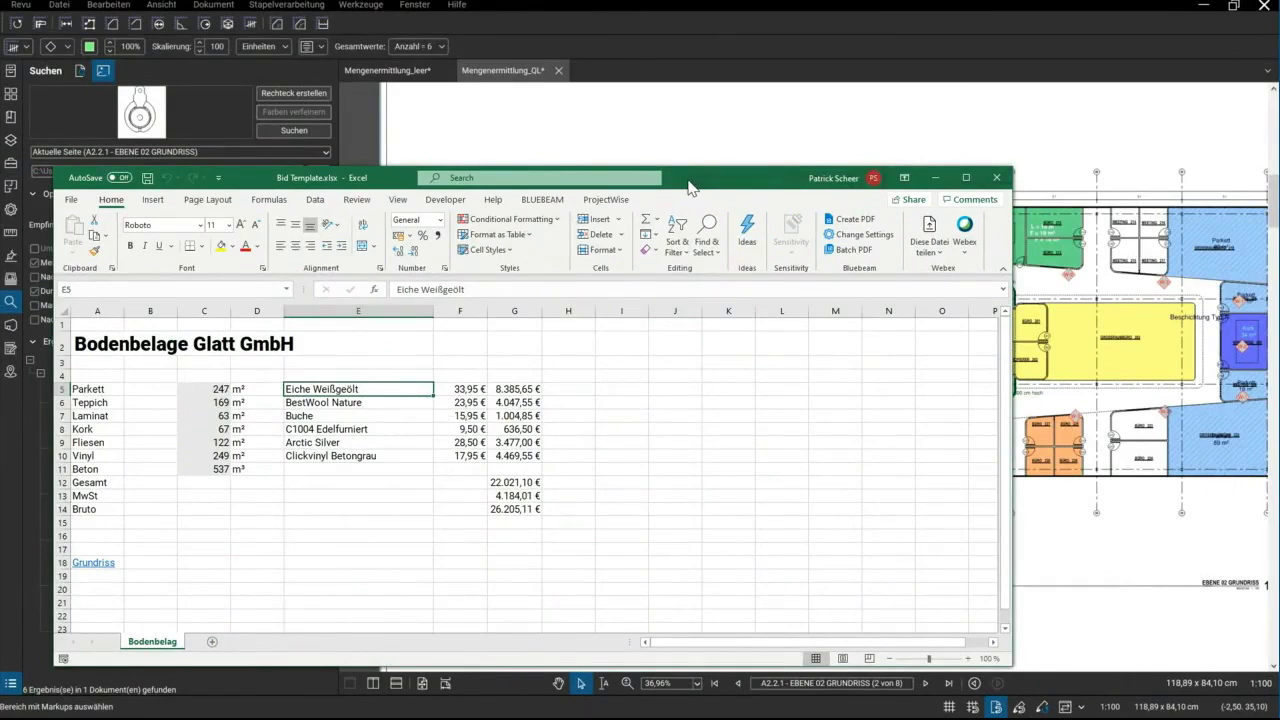
{"action": "key", "text": "super+Right"}
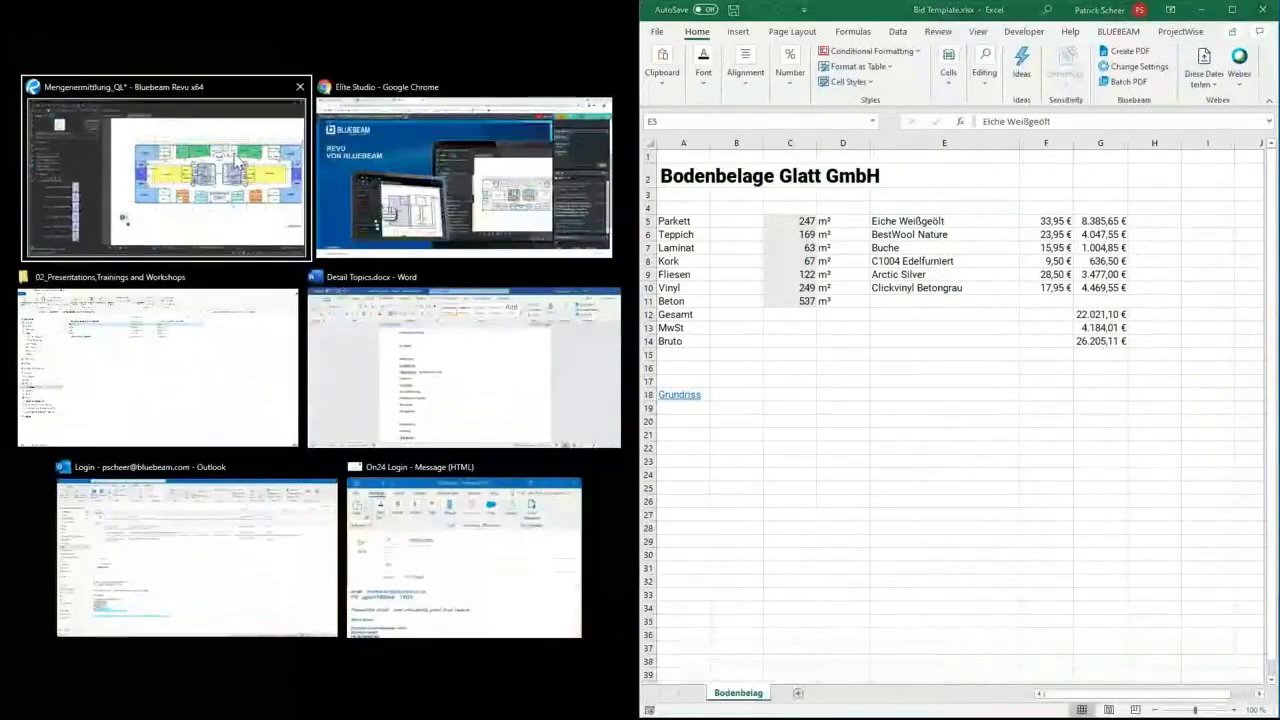
{"action": "left_click", "coordinate": [237, 160]}
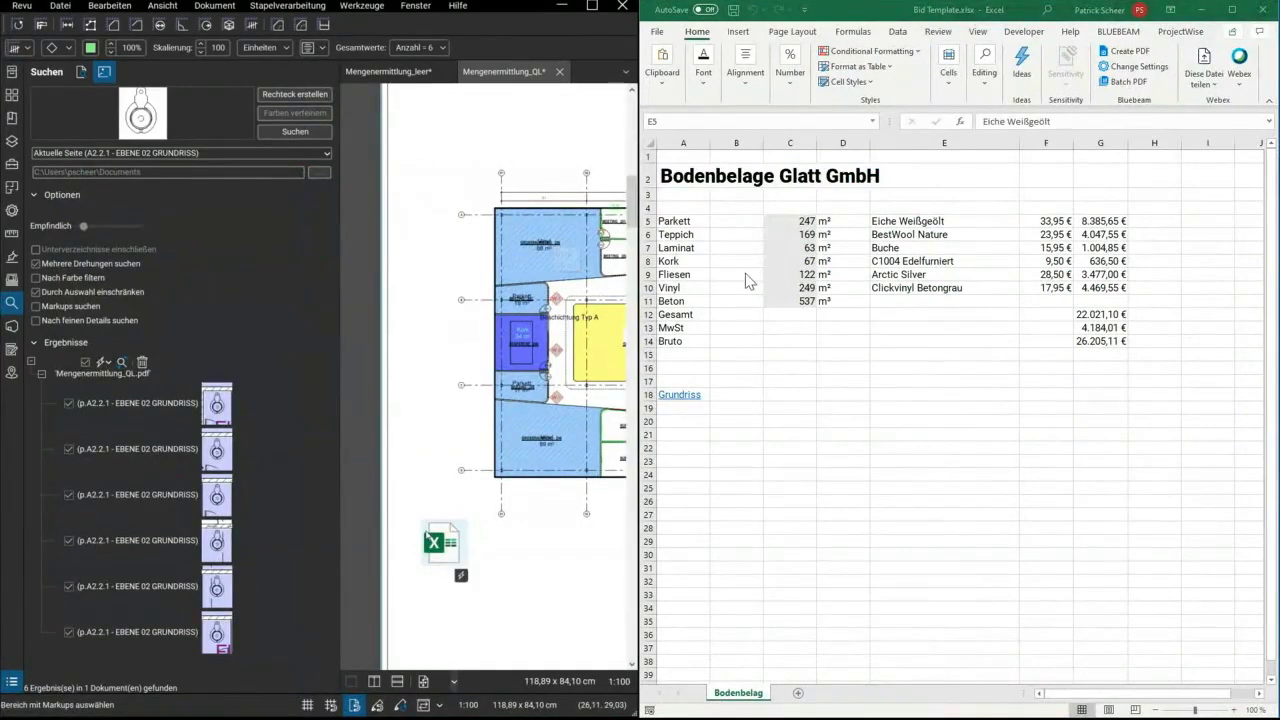
Check cell C5's Quantity Link options, then select the lower-left room area markup
{"action": "right_click", "coordinate": [787, 221]}
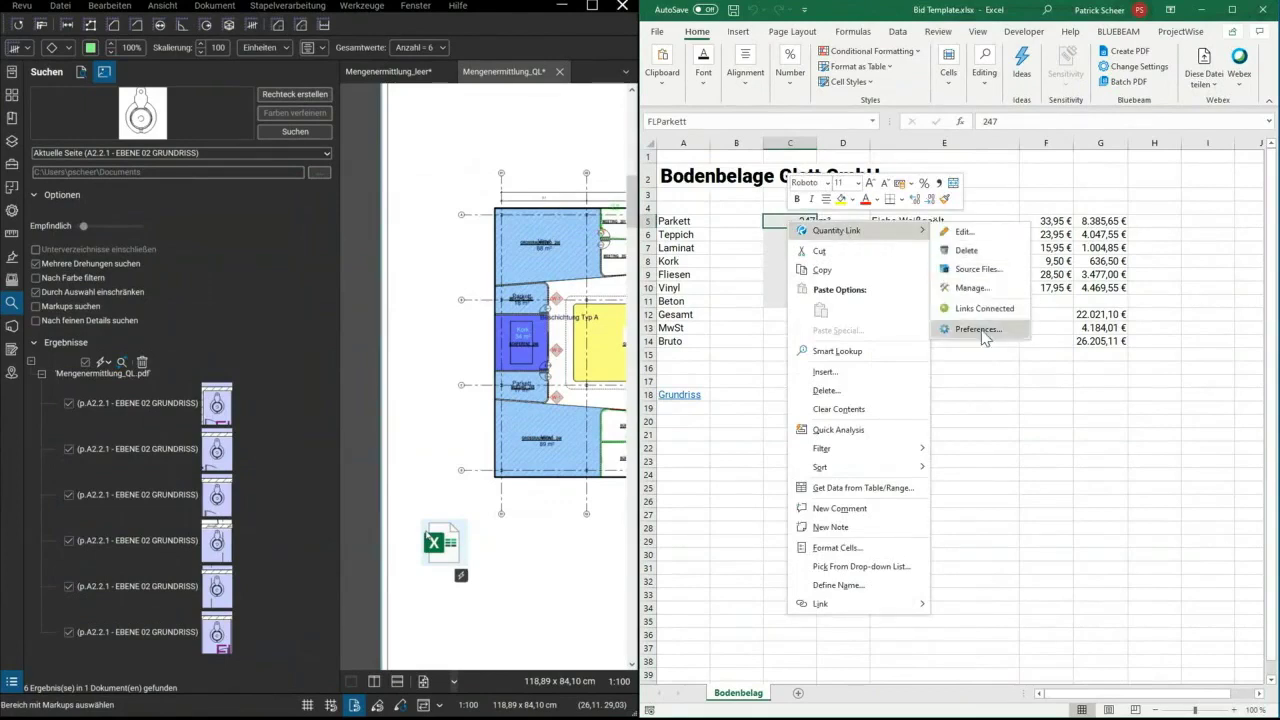
{"action": "left_click", "coordinate": [993, 361]}
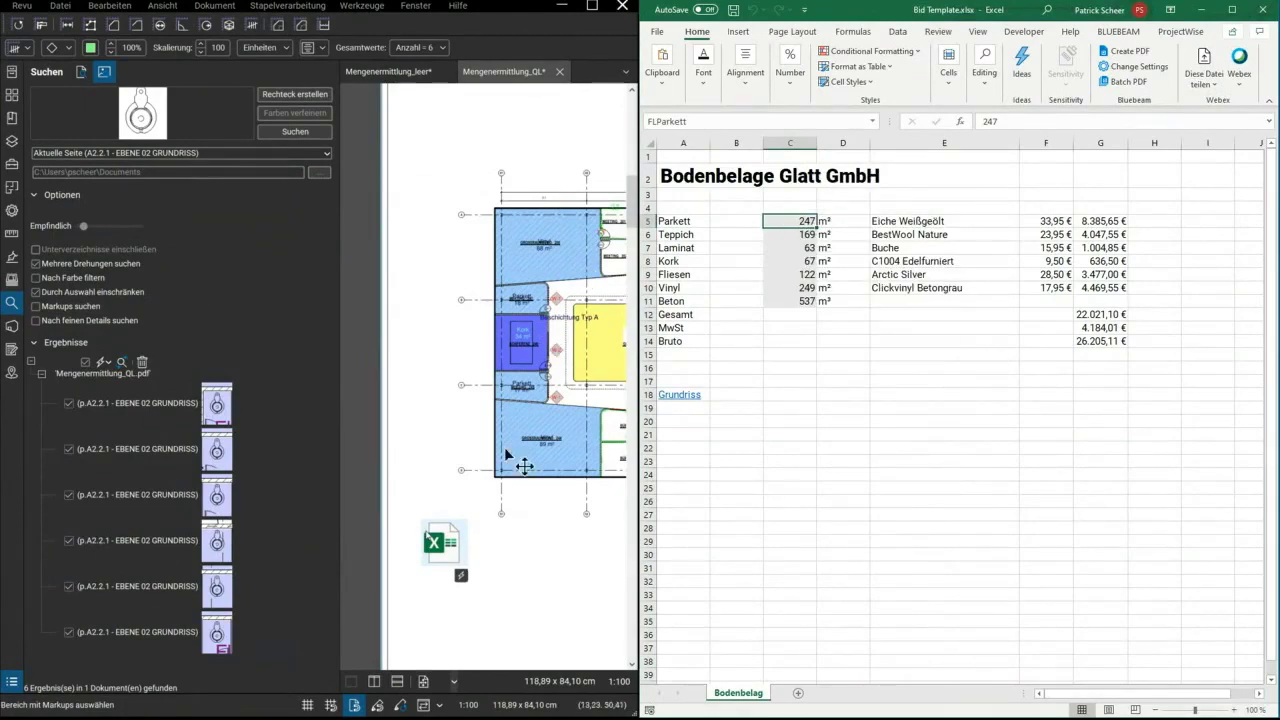
{"action": "left_click", "coordinate": [552, 457]}
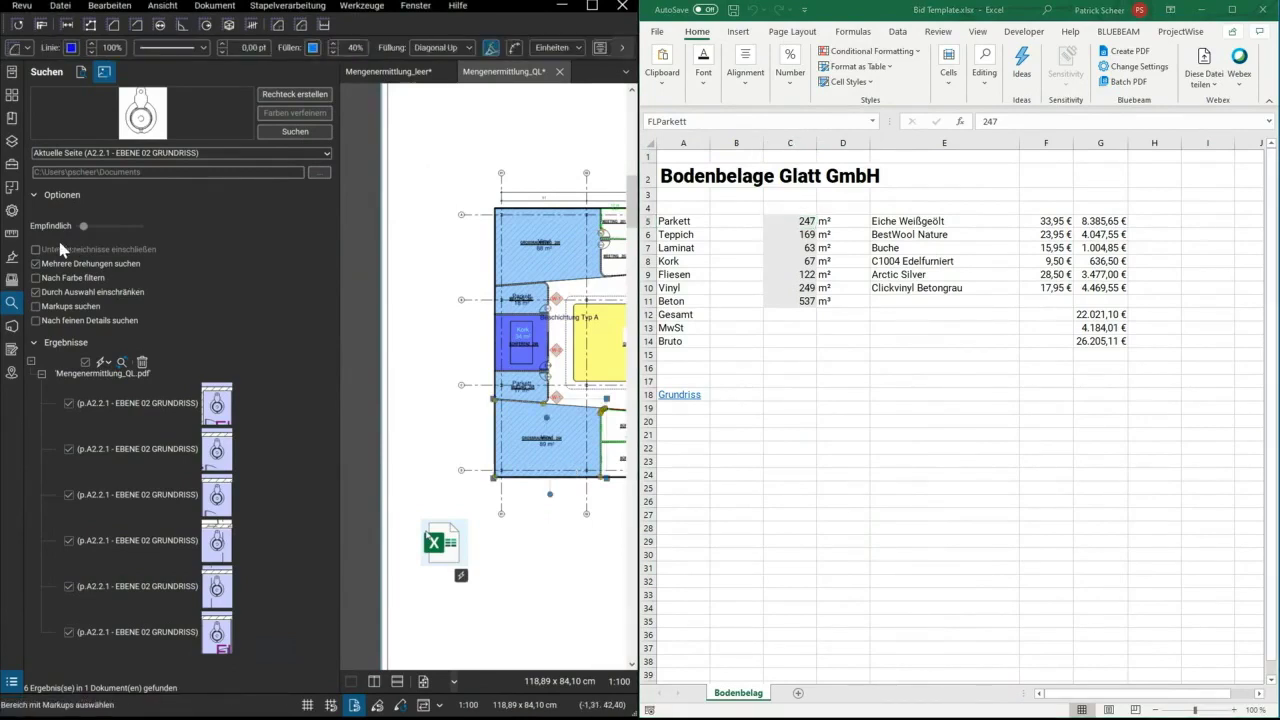
Change the 89 m² area's Etikett to Parkett and watch Excel's quantities update
{"action": "left_click", "coordinate": [12, 211]}
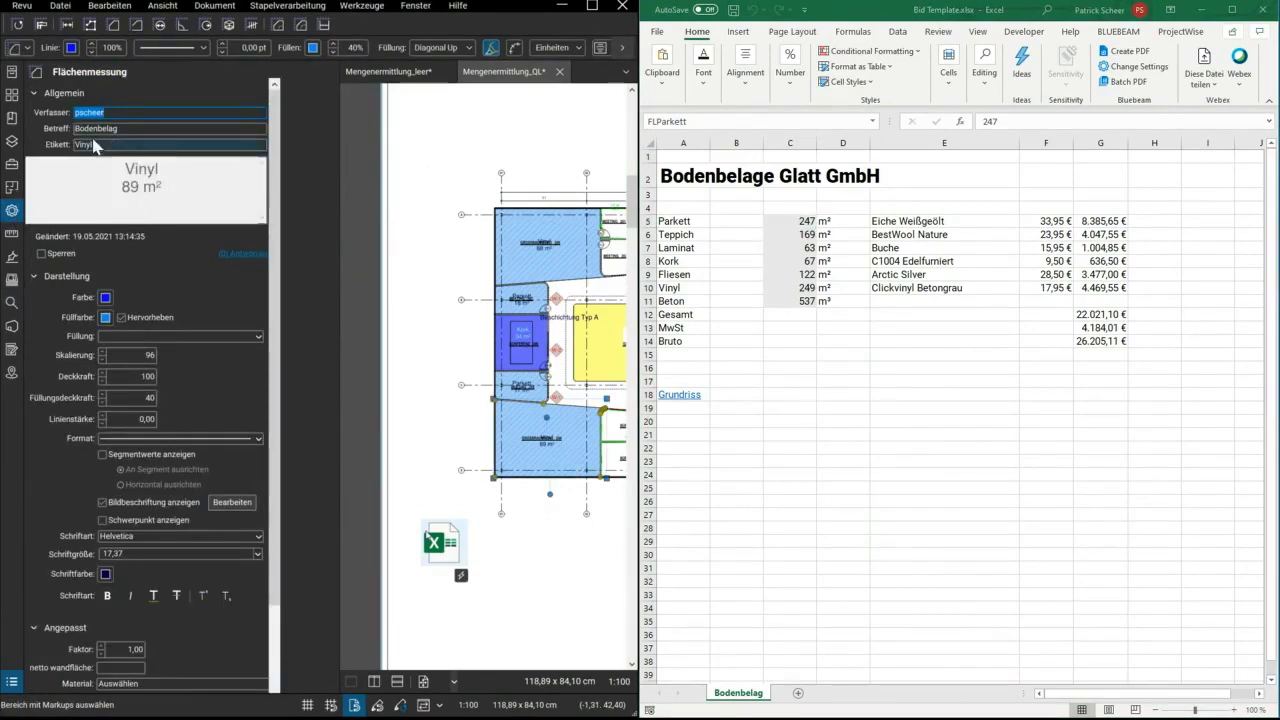
{"action": "key", "text": "Tab"}
{"action": "key", "text": "Tab"}
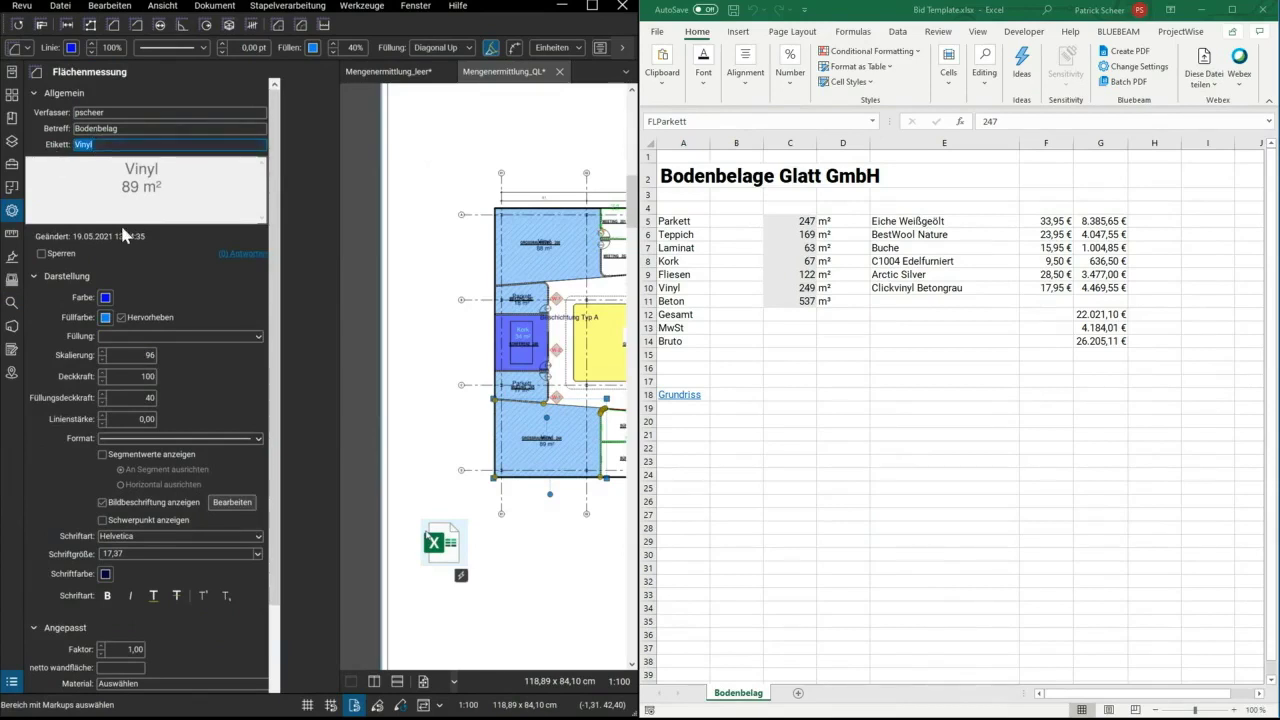
{"action": "type", "text": "Parkett"}
{"action": "key", "text": "Return"}
{"action": "left_click", "coordinate": [422, 236]}
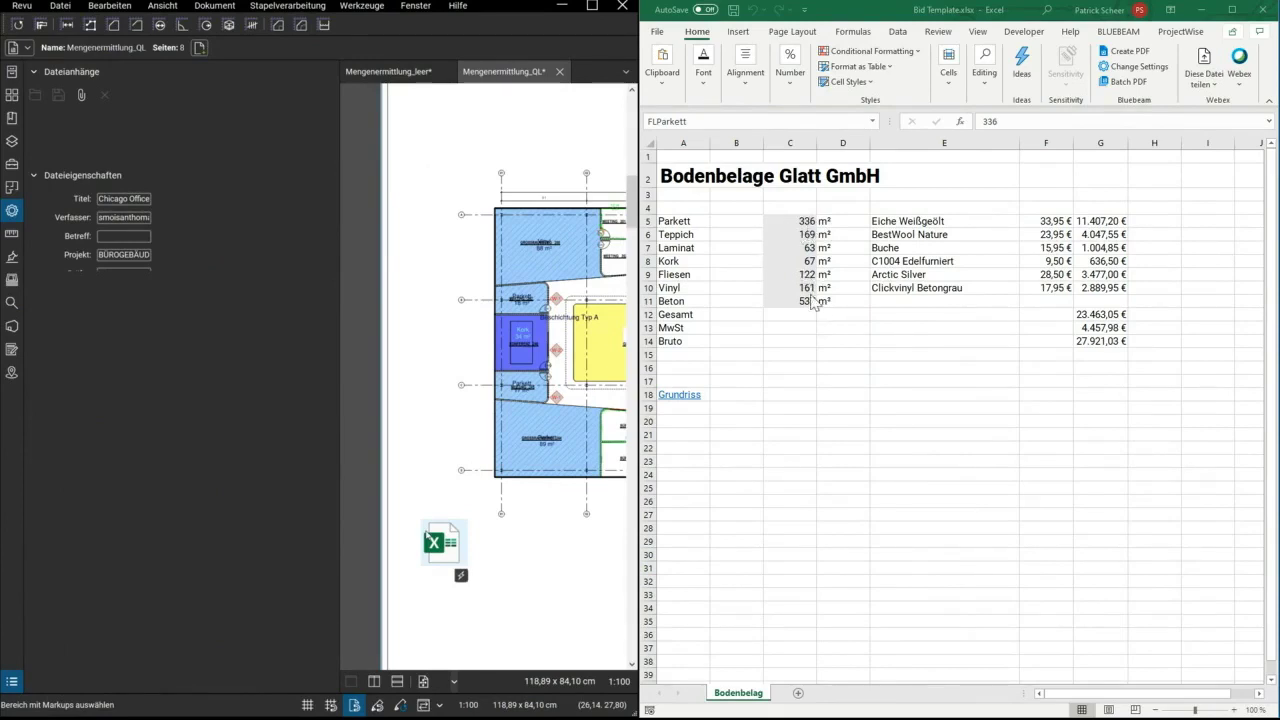
Set the area's Etikett back to Vinyl and close its popup note
{"action": "left_click", "coordinate": [541, 456]}
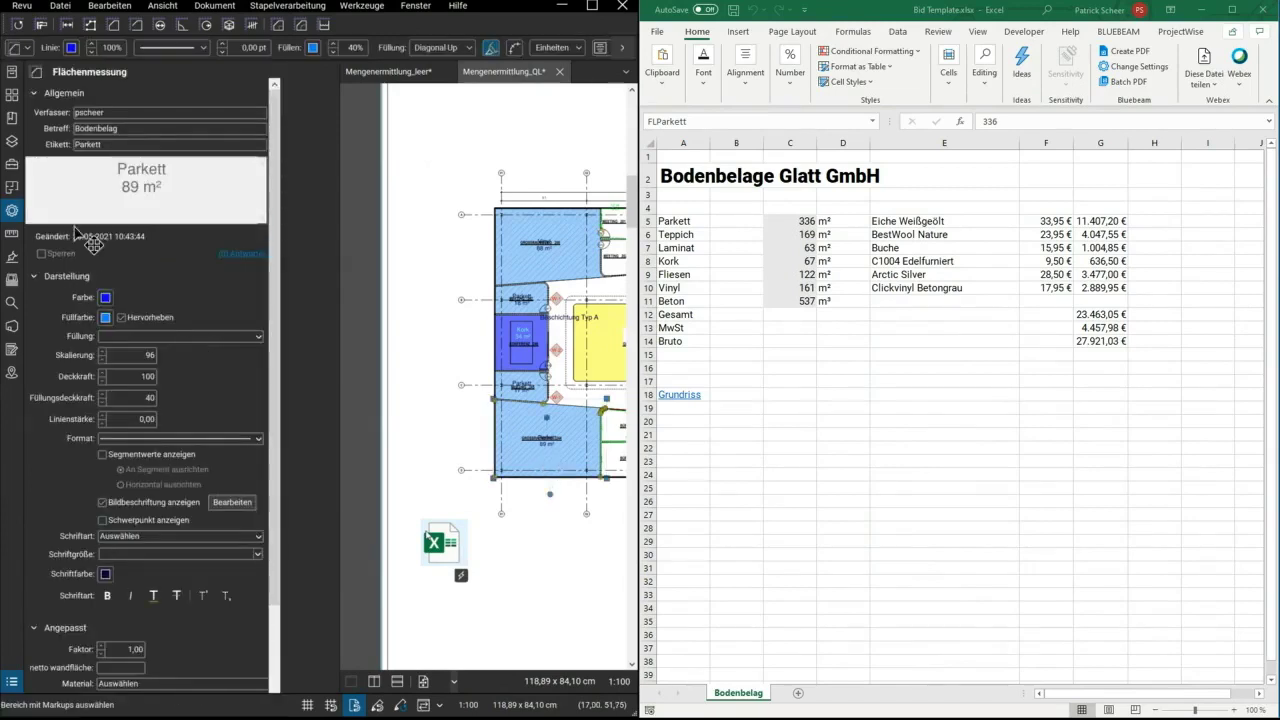
{"action": "double_click", "coordinate": [110, 145]}
{"action": "type", "text": "Vinyl"}
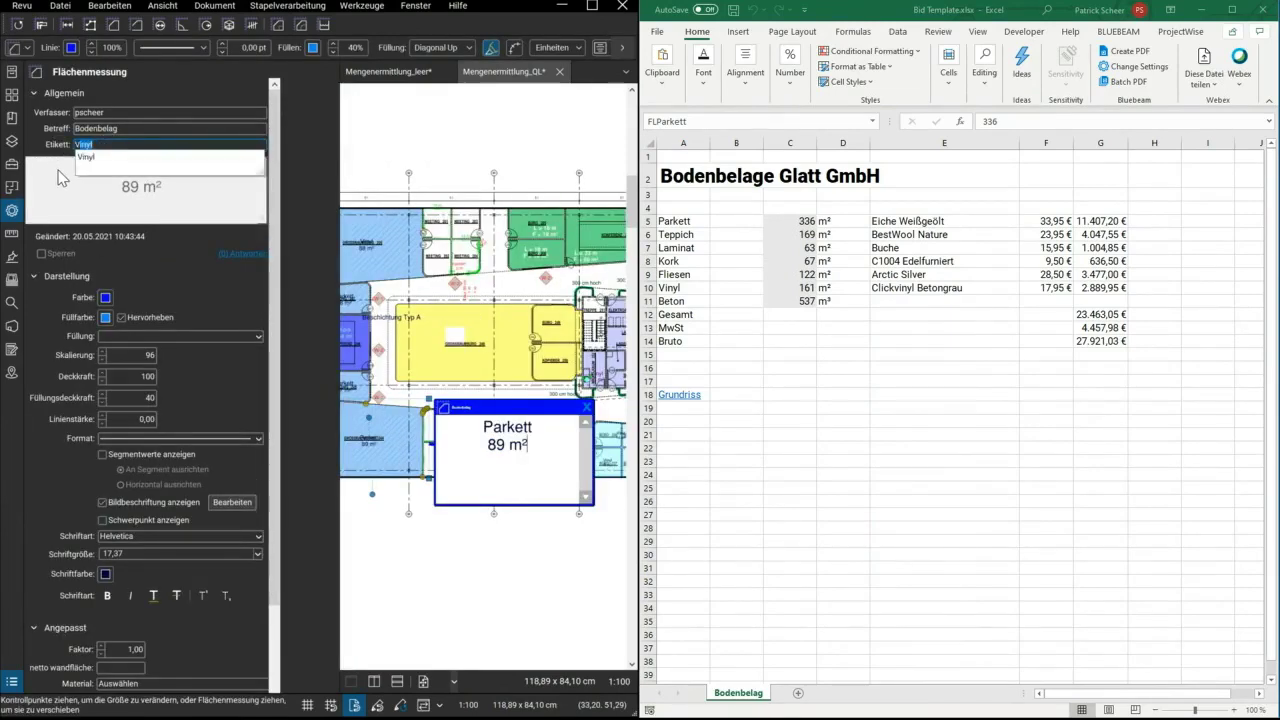
{"action": "key", "text": "BackSpace"}
{"action": "left_click", "coordinate": [87, 160]}
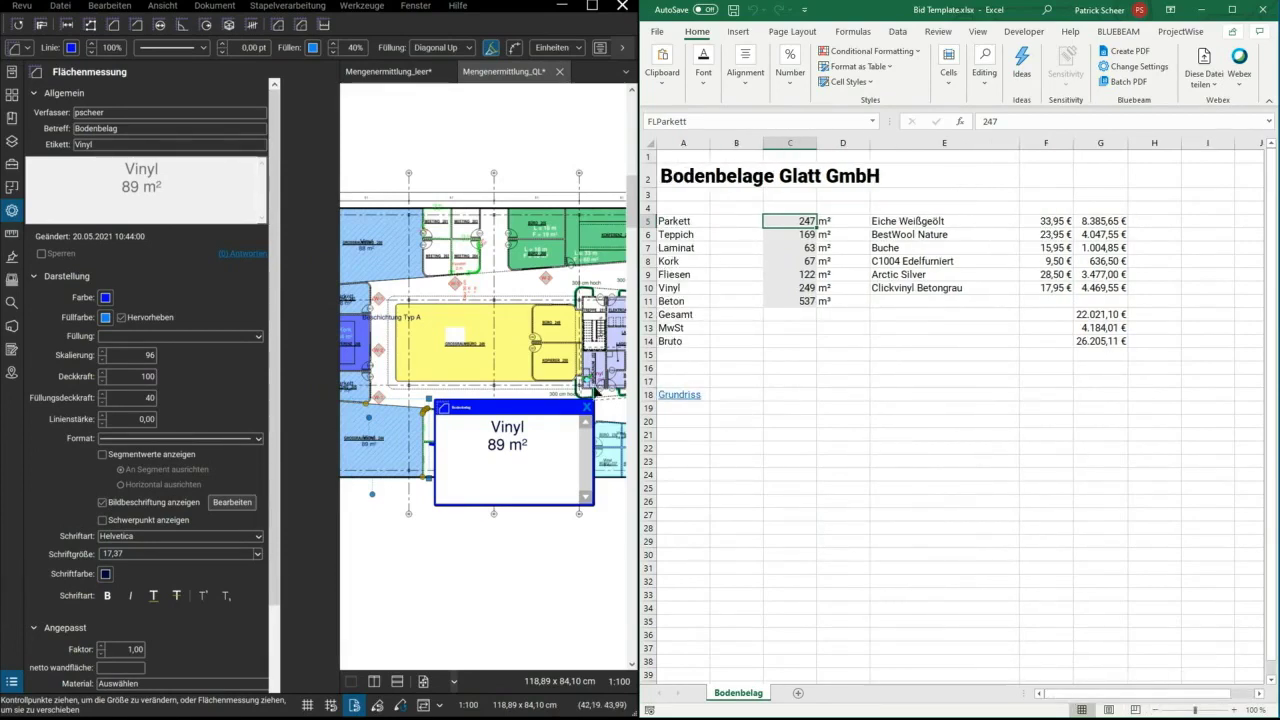
{"action": "left_click", "coordinate": [580, 416]}
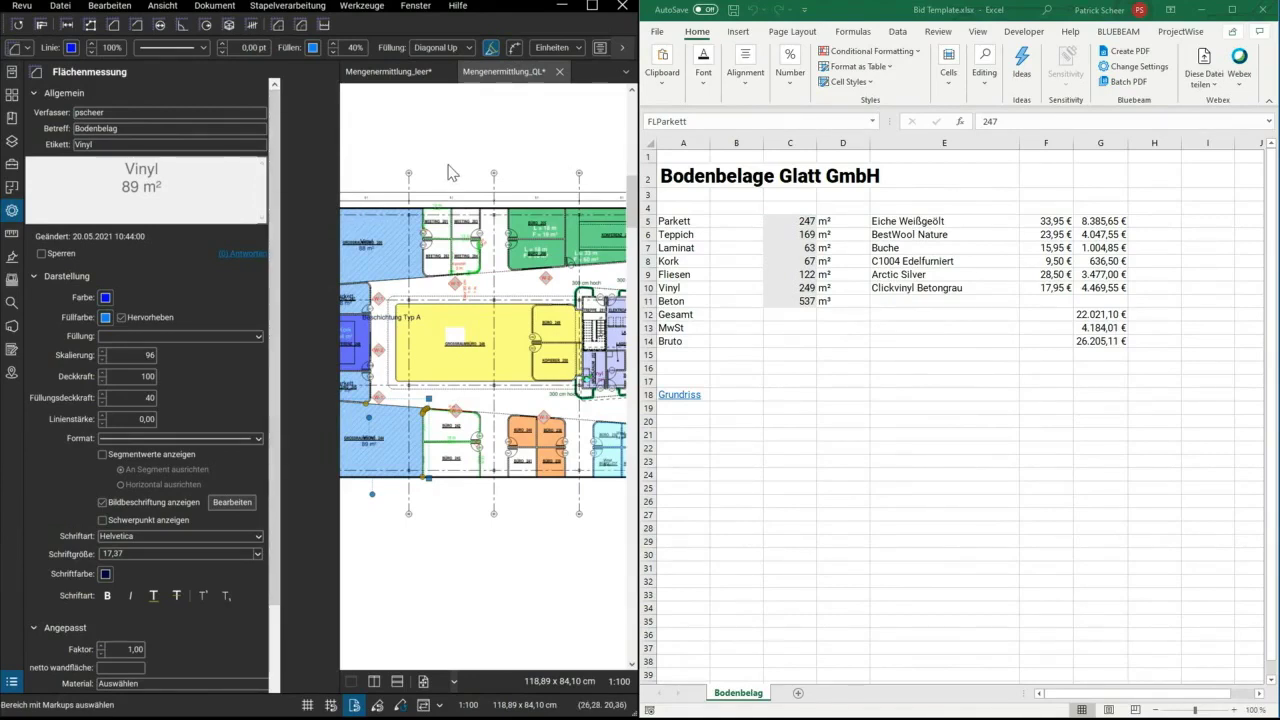
Minimize Excel, maximize Revu, and zoom around the Mengenermittlung_QL floor plan
{"action": "left_click", "coordinate": [1203, 15]}
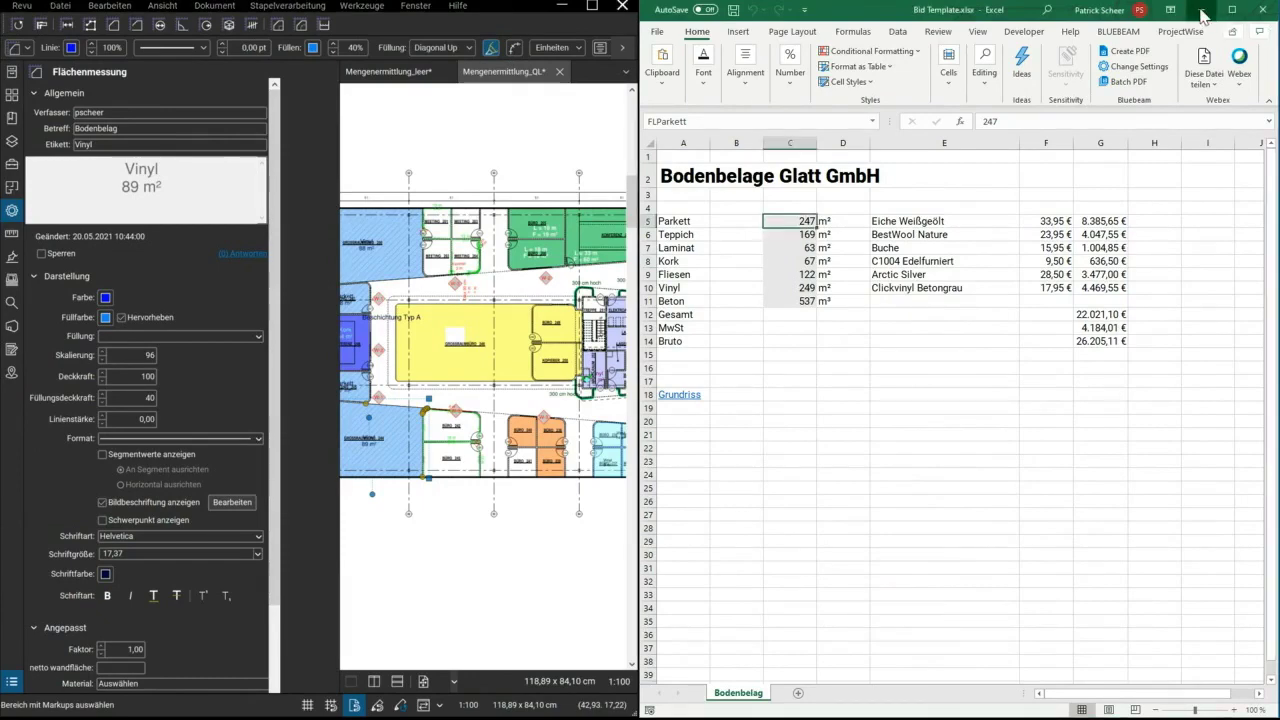
{"action": "left_click", "coordinate": [1203, 15]}
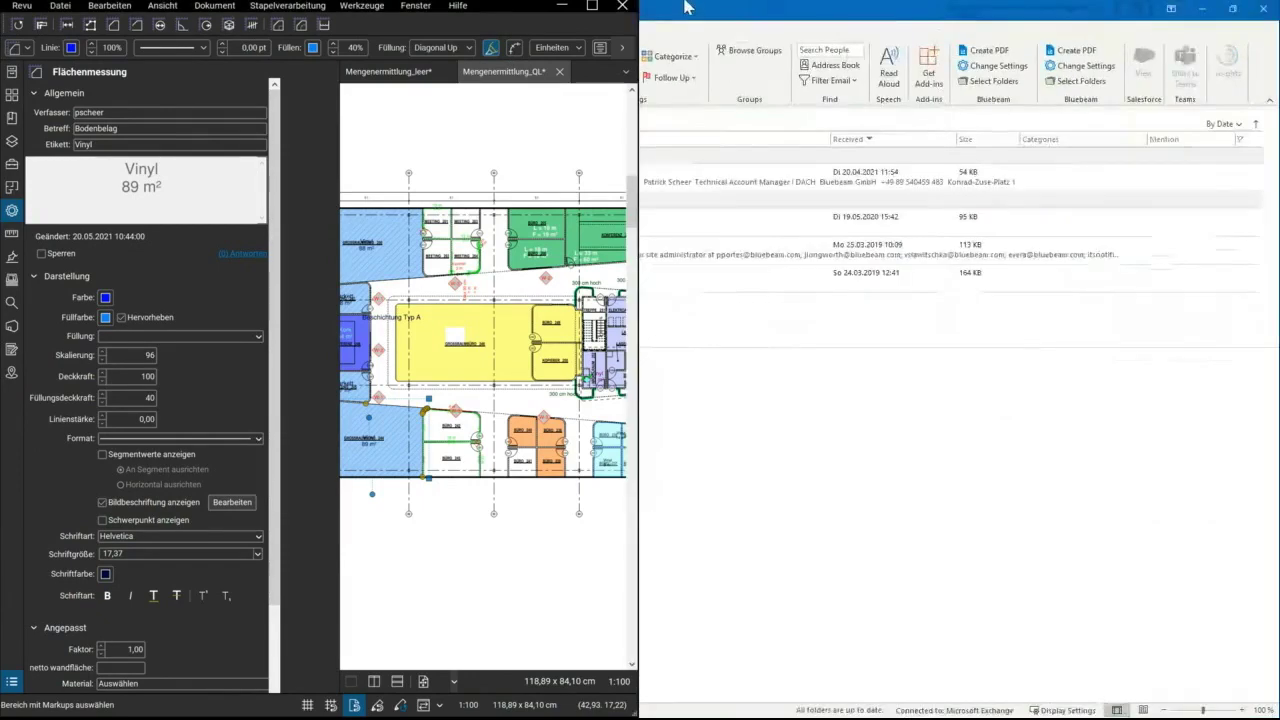
{"action": "left_click", "coordinate": [592, 5]}
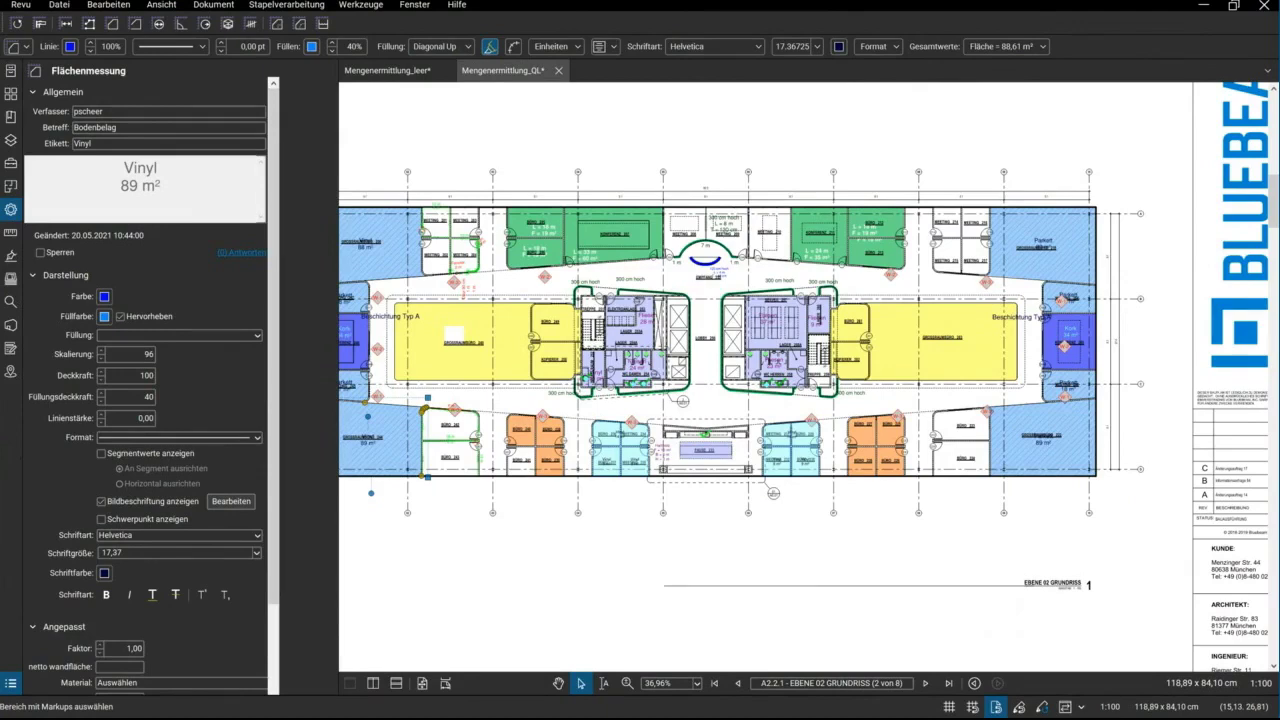
{"action": "scroll", "coordinate": [465, 464], "scroll_direction": "down", "scroll_amount": 3}
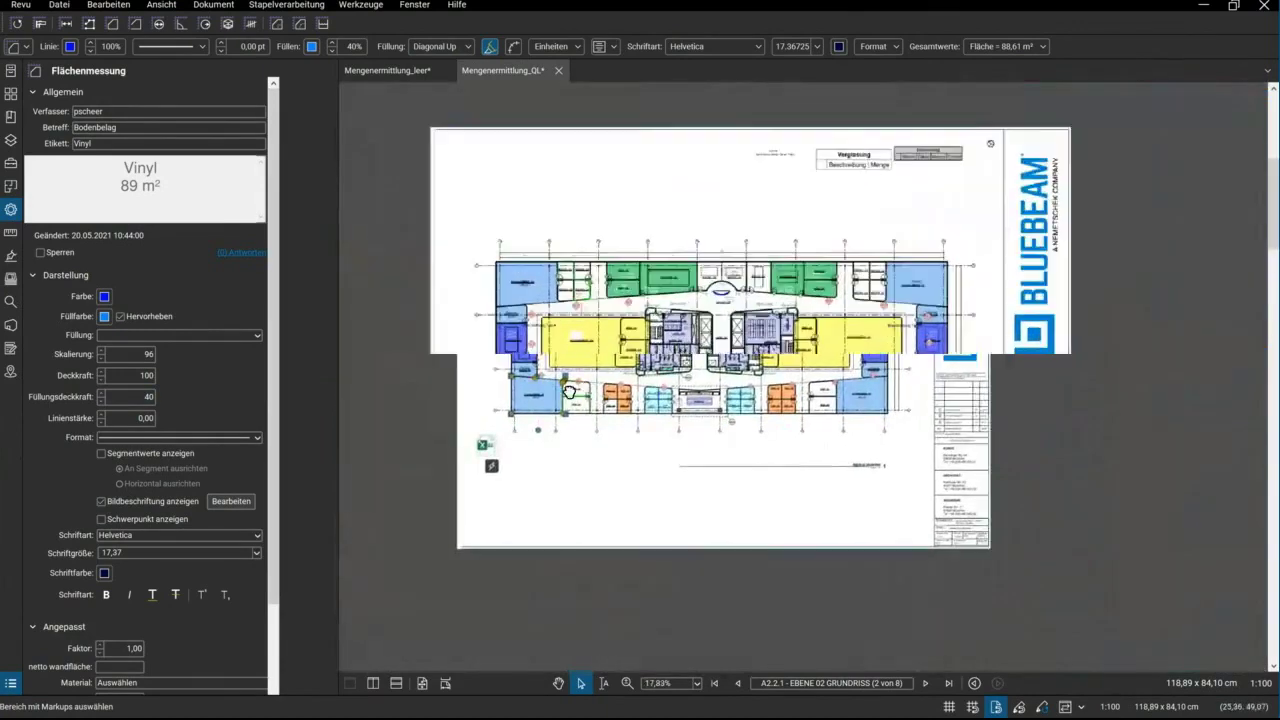
{"action": "scroll", "coordinate": [680, 465], "scroll_direction": "up", "scroll_amount": 1}
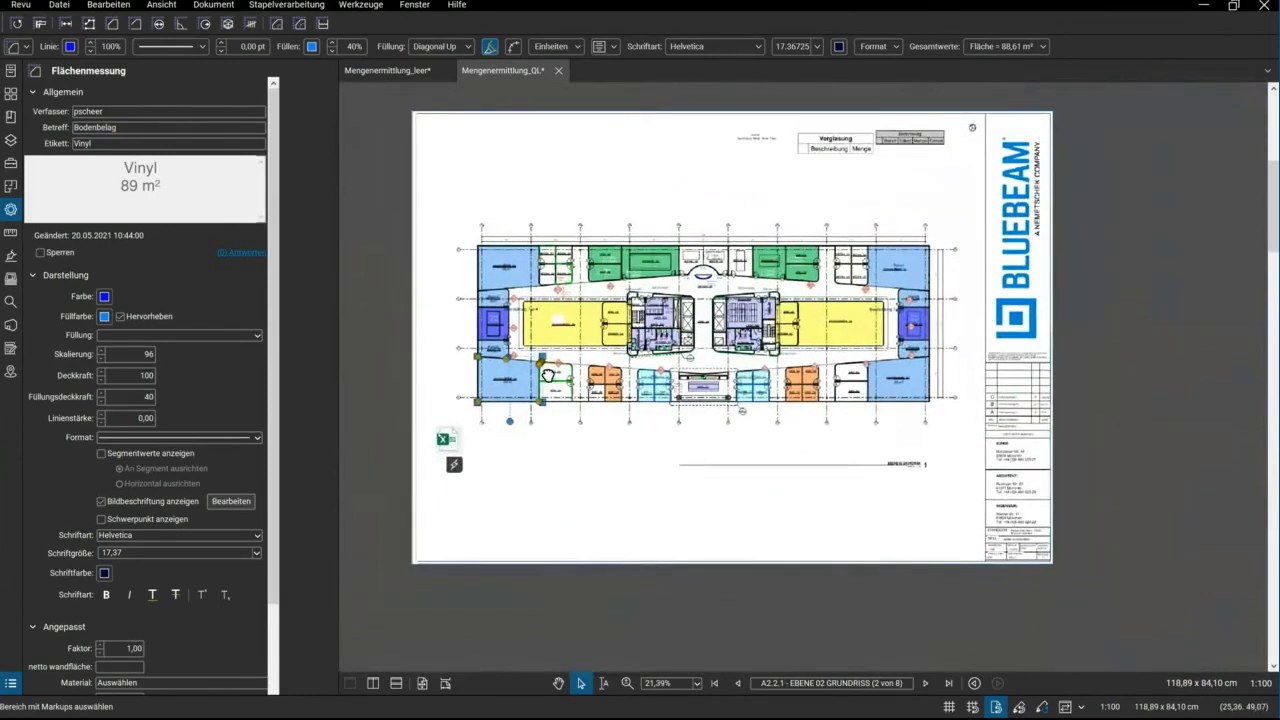
{"action": "scroll", "coordinate": [548, 373], "scroll_direction": "up", "scroll_amount": 2}
{"action": "scroll", "coordinate": [670, 250], "scroll_direction": "down", "scroll_amount": 1}
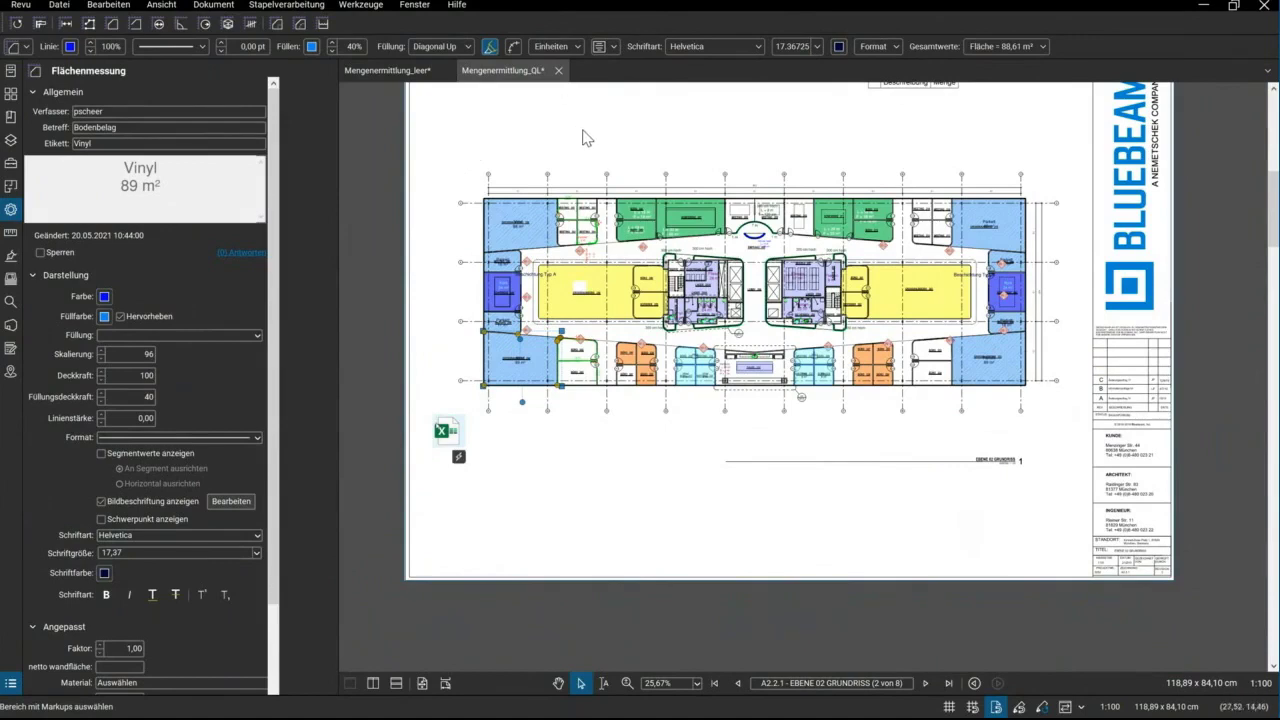
{"action": "scroll", "coordinate": [578, 138], "scroll_direction": "up", "scroll_amount": 1}
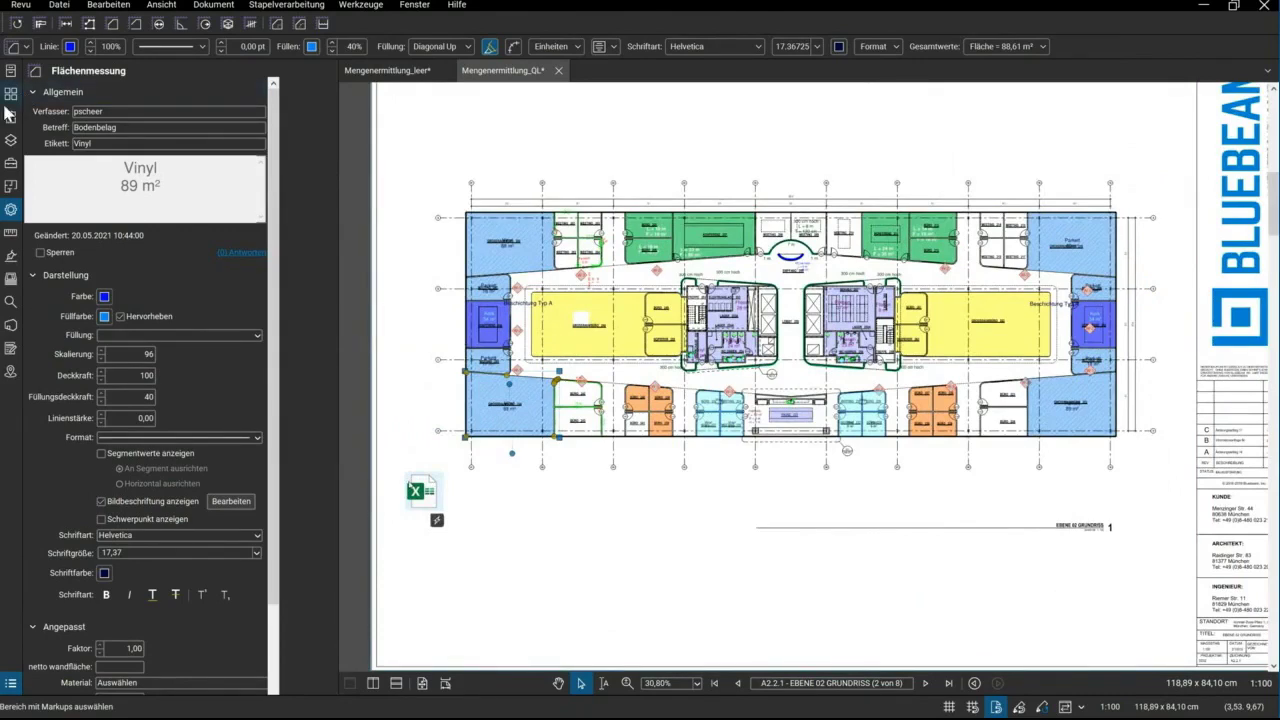
Open the SOUTH_REV 1 and SOUTH_REV 2 floor plans from recent files, showing REV 1, and open the Dokument menu
{"action": "left_click", "coordinate": [10, 73]}
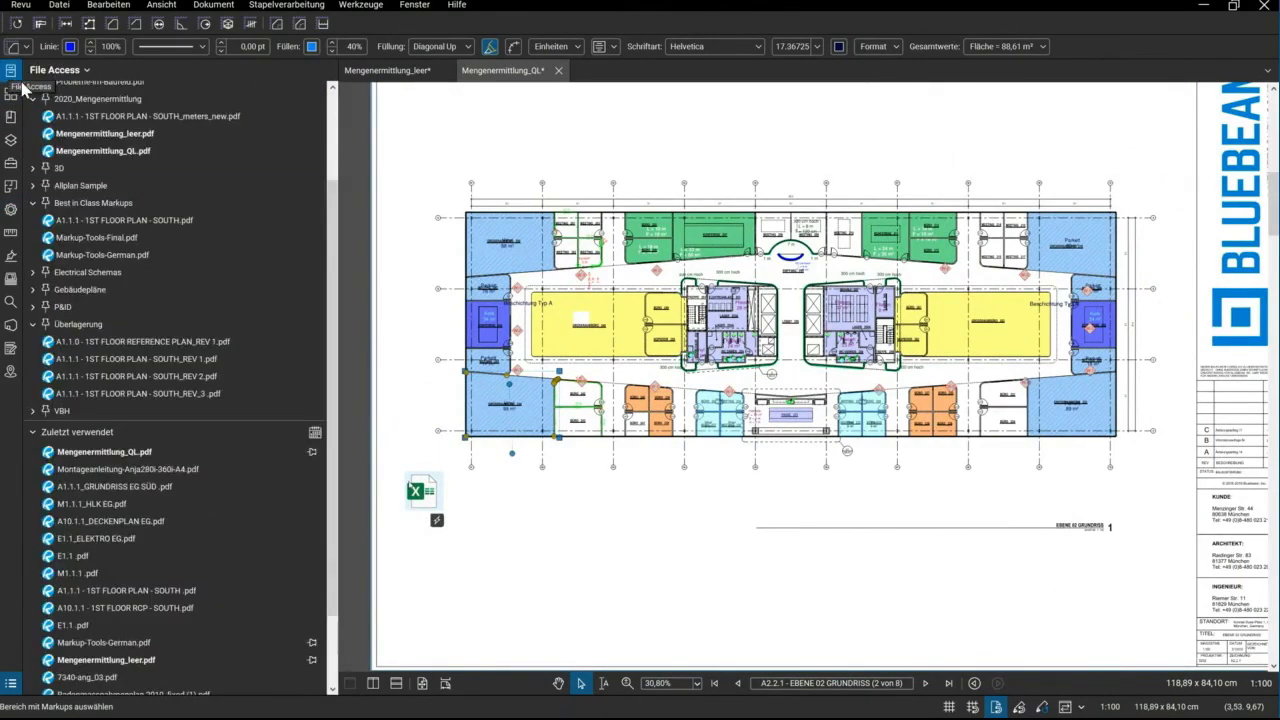
{"action": "left_click", "coordinate": [119, 360]}
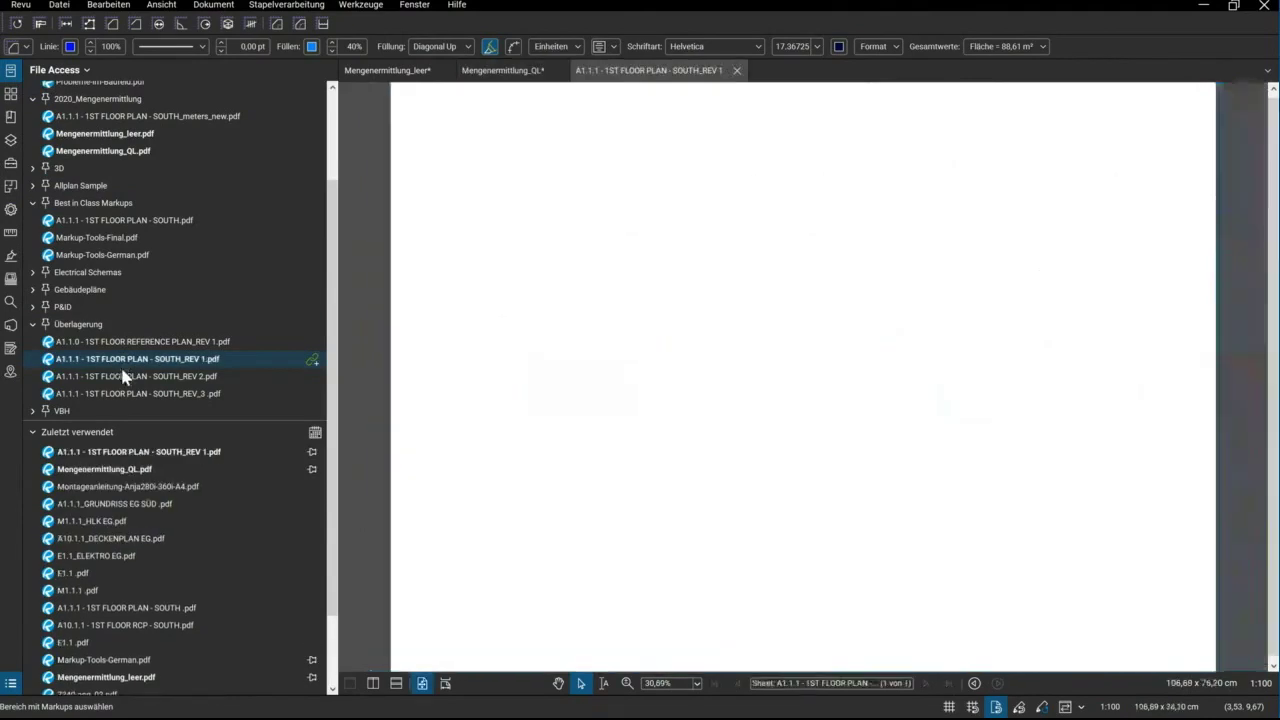
{"action": "left_click", "coordinate": [125, 377]}
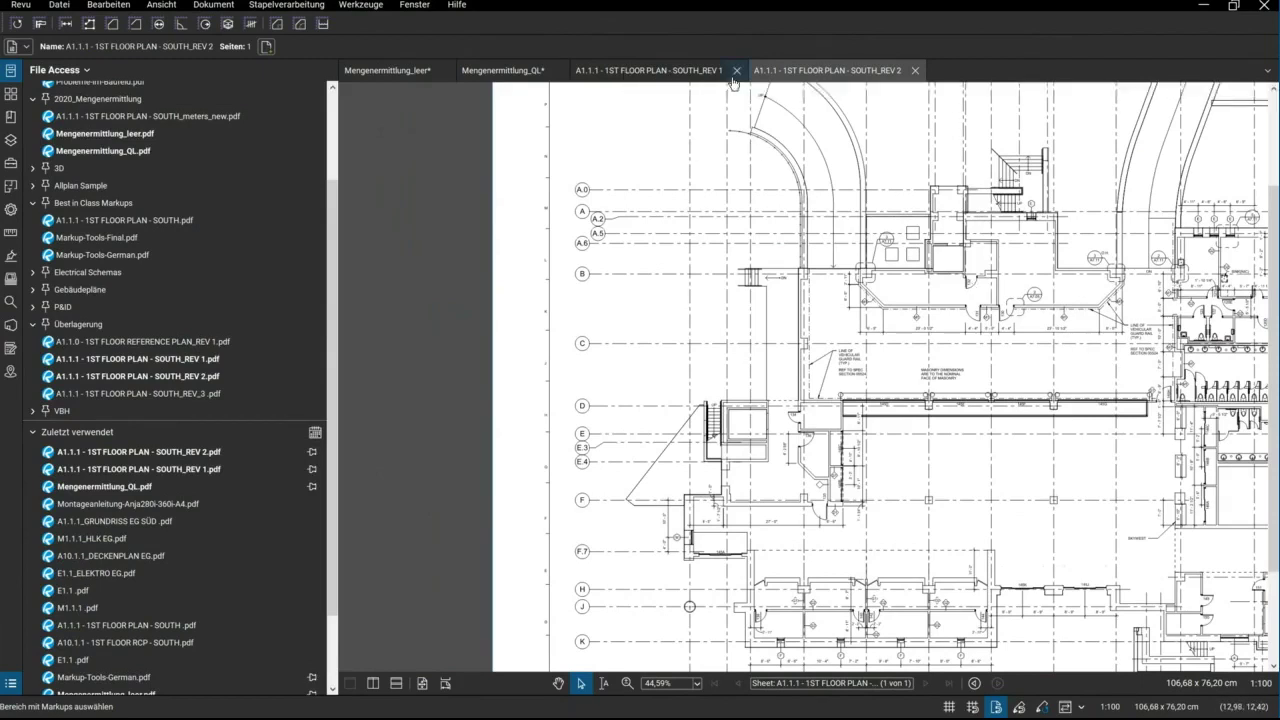
{"action": "left_click", "coordinate": [610, 72]}
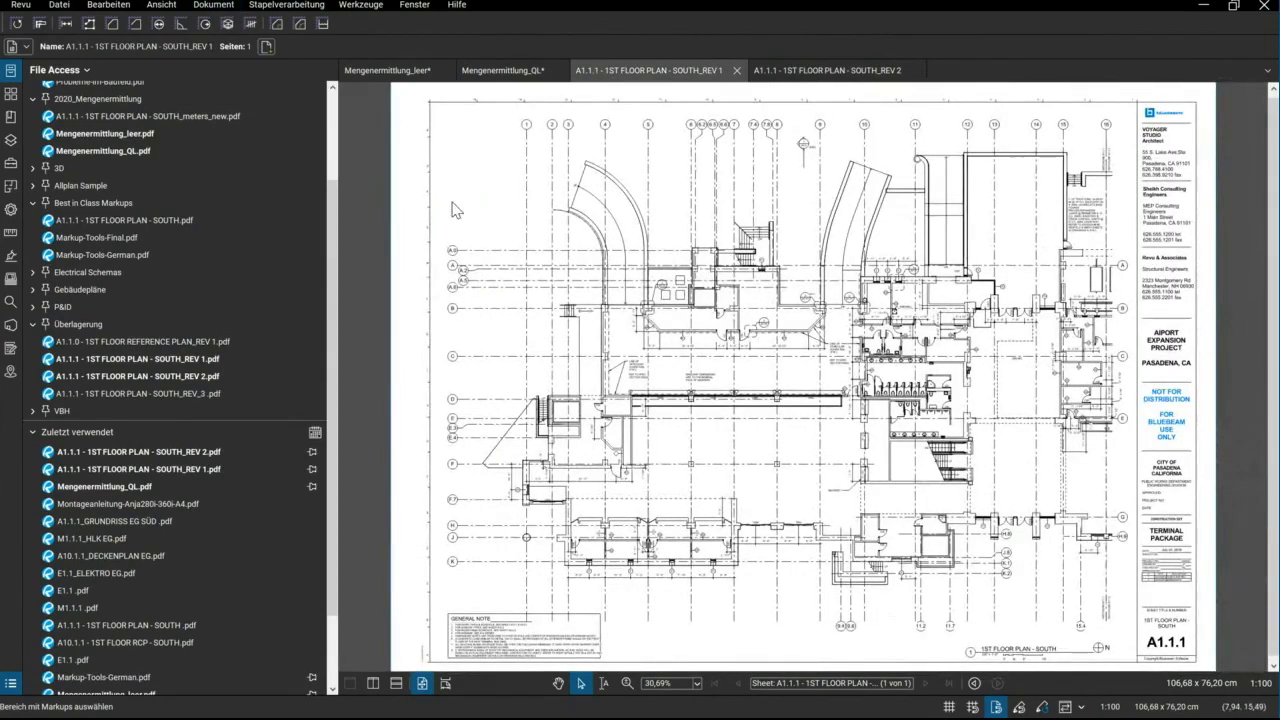
{"action": "left_click", "coordinate": [214, 6]}
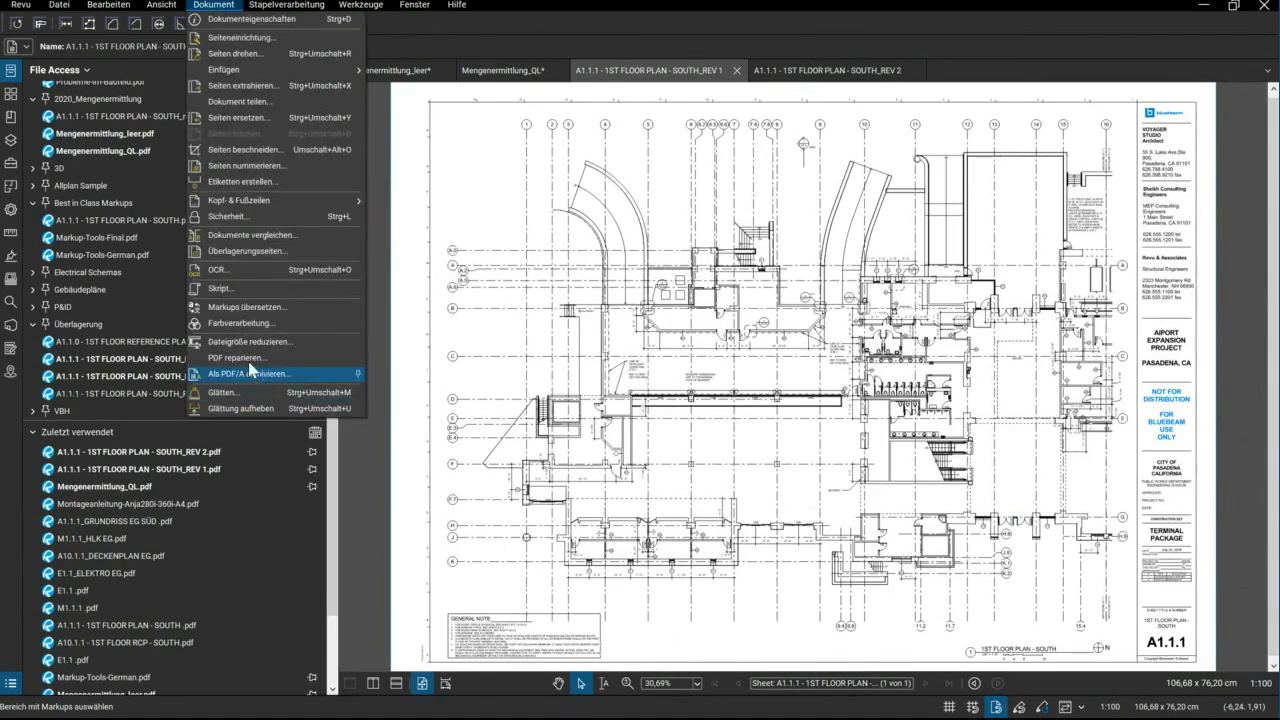
In Dokumente vergleichen, set SOUTH_REV 1 as Dokument A and SOUTH_REV 2 as Dokument B, then move the dialog aside
{"action": "left_click", "coordinate": [250, 238]}
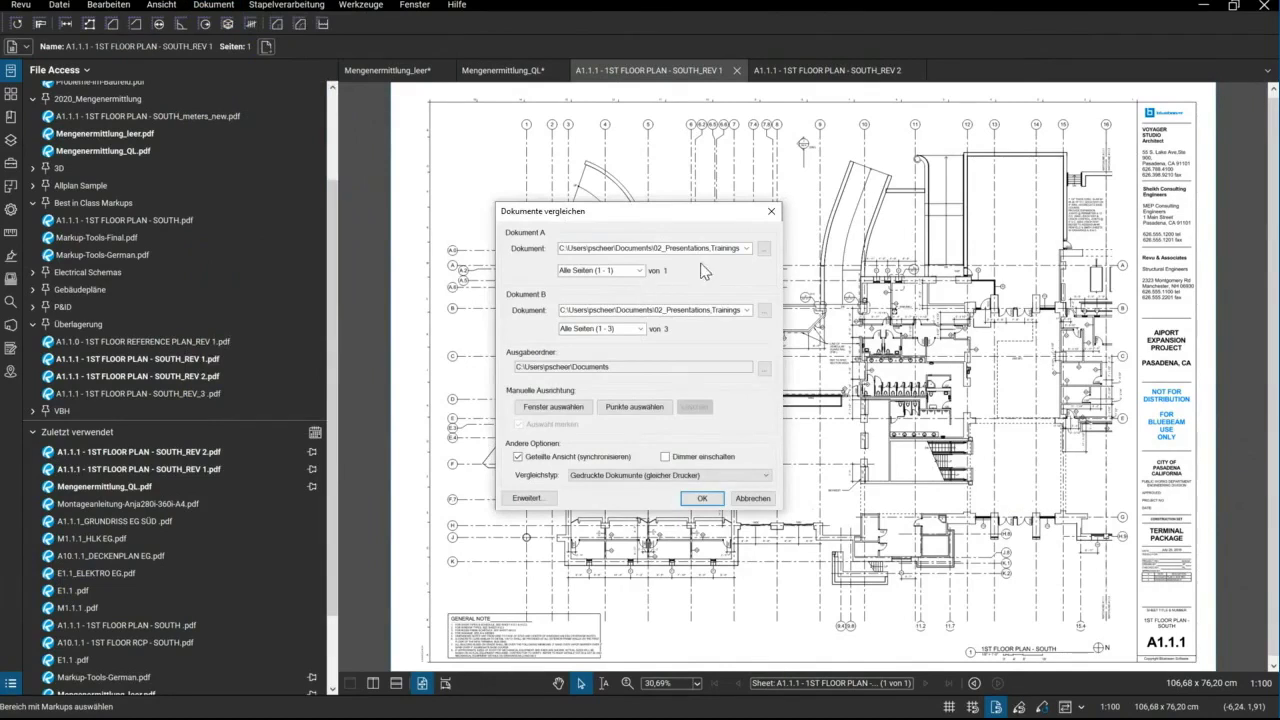
{"action": "left_click", "coordinate": [746, 248]}
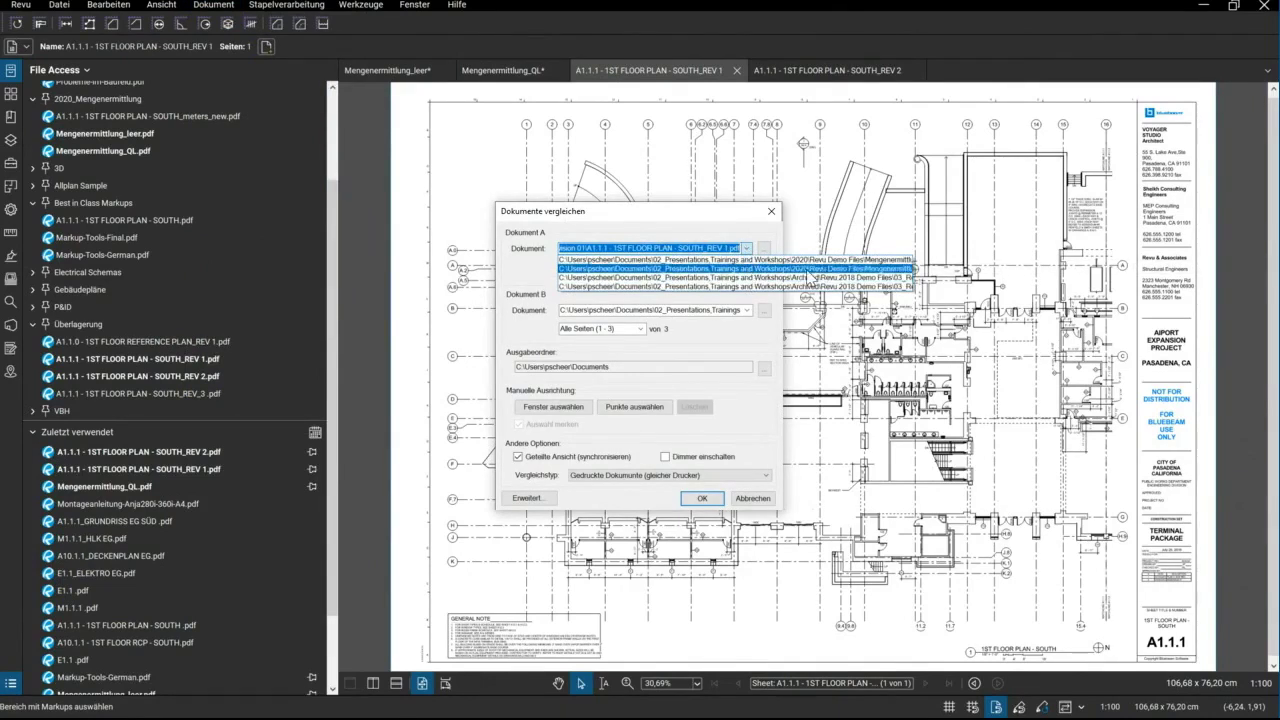
{"action": "left_click", "coordinate": [703, 278]}
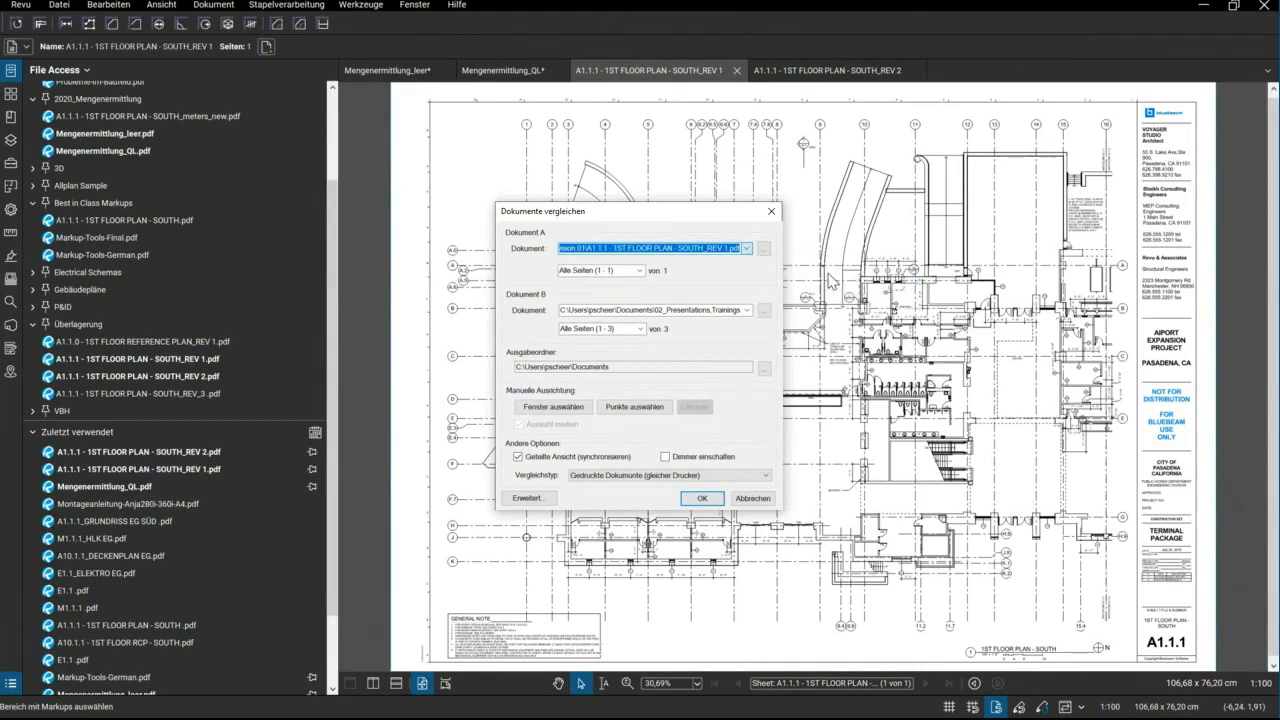
{"action": "left_click", "coordinate": [730, 311]}
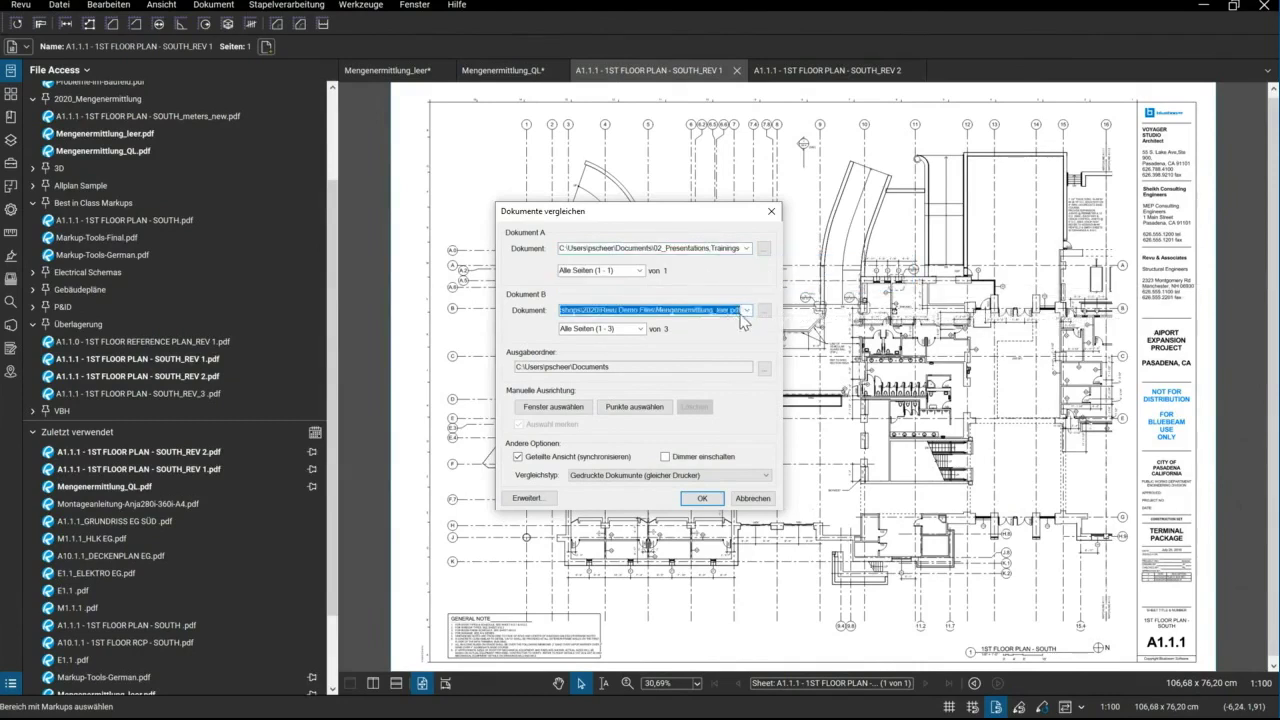
{"action": "left_click", "coordinate": [746, 311]}
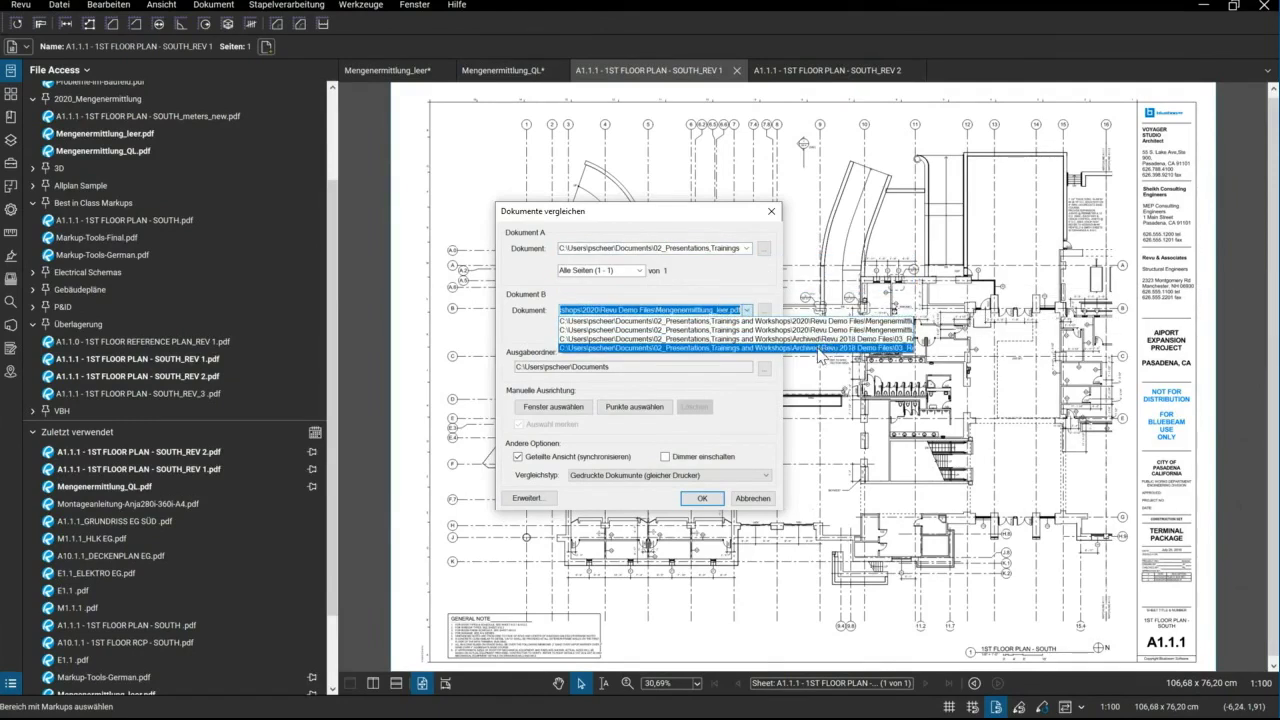
{"action": "left_click", "coordinate": [822, 348]}
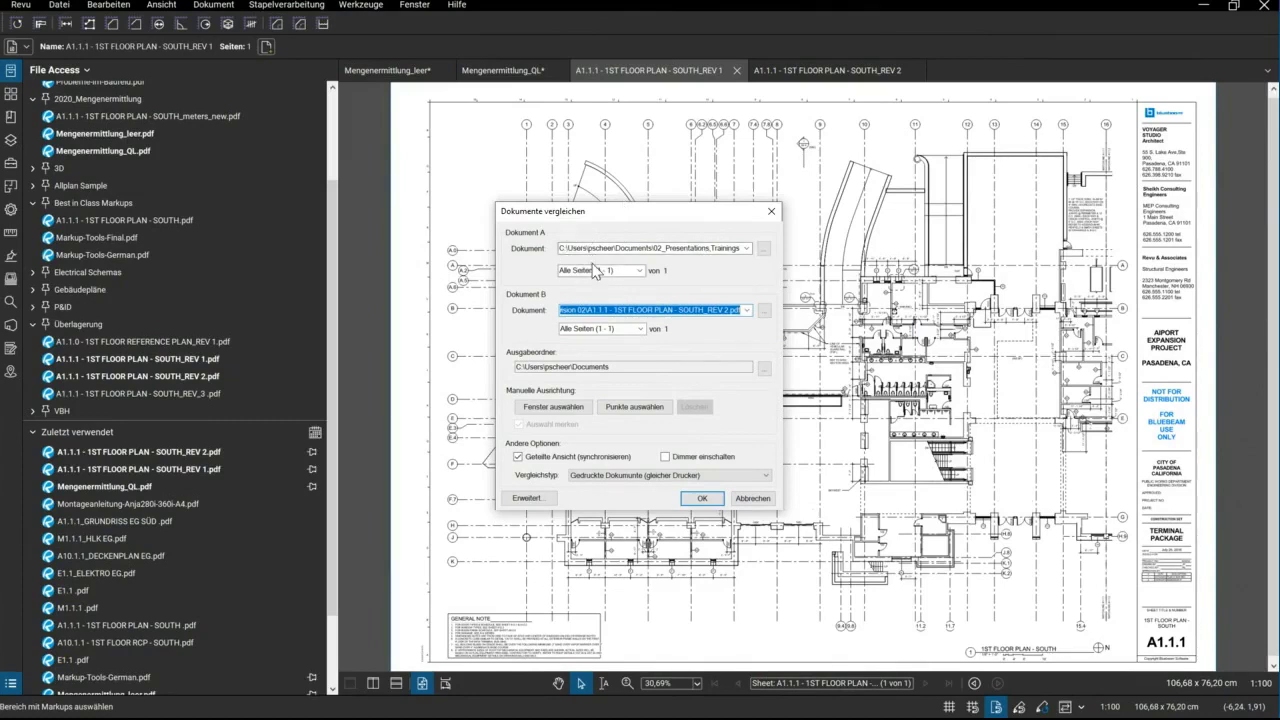
{"action": "left_click", "coordinate": [764, 249]}
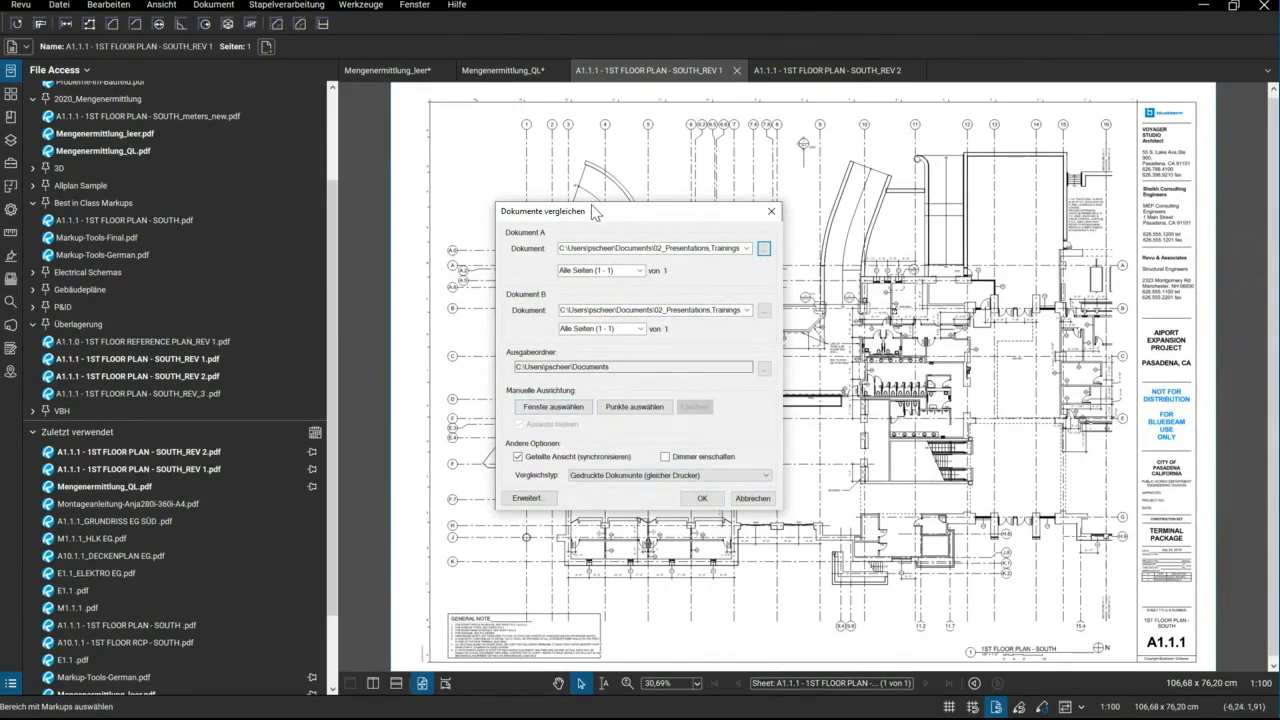
{"action": "left_click_drag", "start_coordinate": [590, 210], "coordinate": [286, 174]}
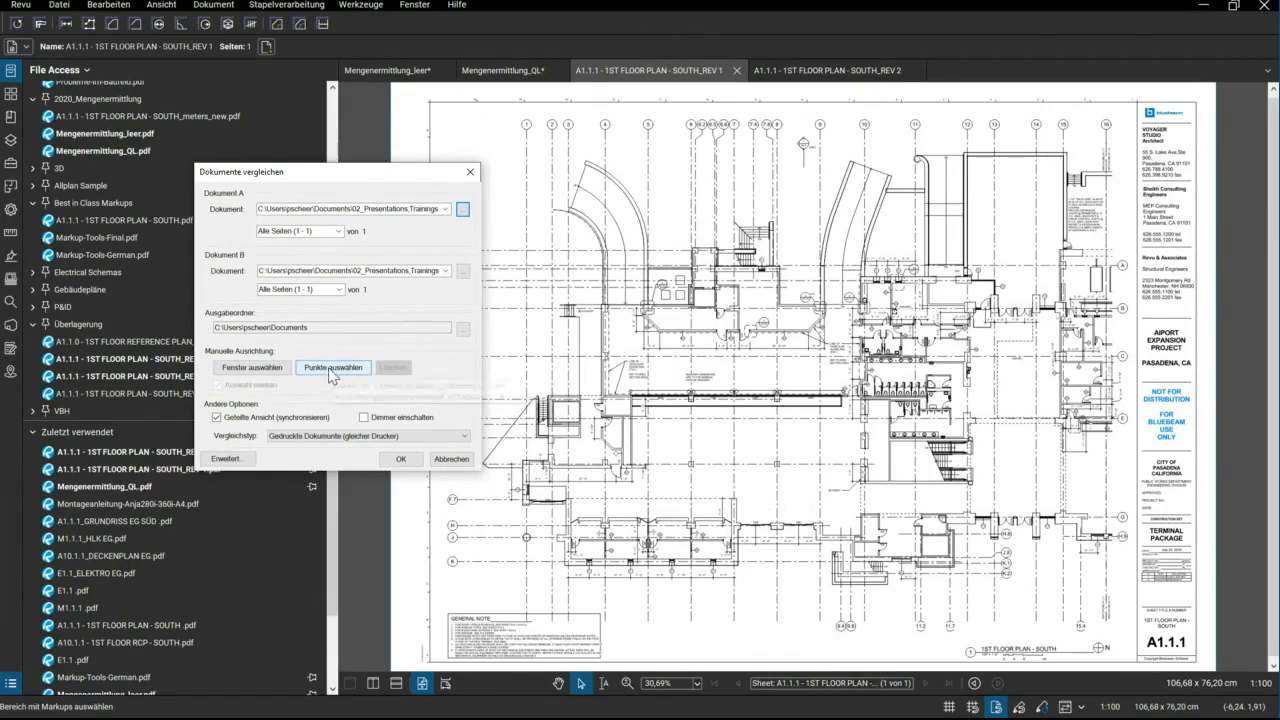
Align REV 1 and REV 2 on manually picked reference points and run the comparison
{"action": "left_click", "coordinate": [328, 368]}
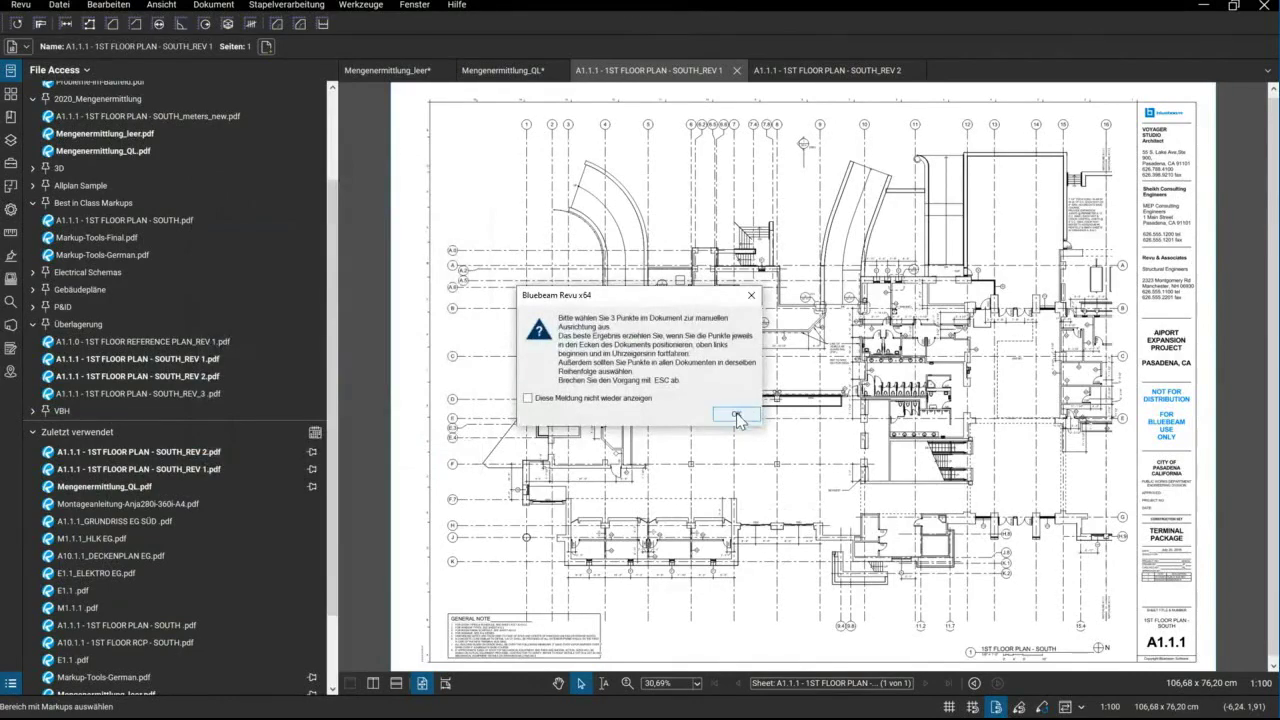
{"action": "left_click", "coordinate": [736, 414]}
{"action": "scroll", "coordinate": [634, 326], "scroll_direction": "up", "scroll_amount": 5}
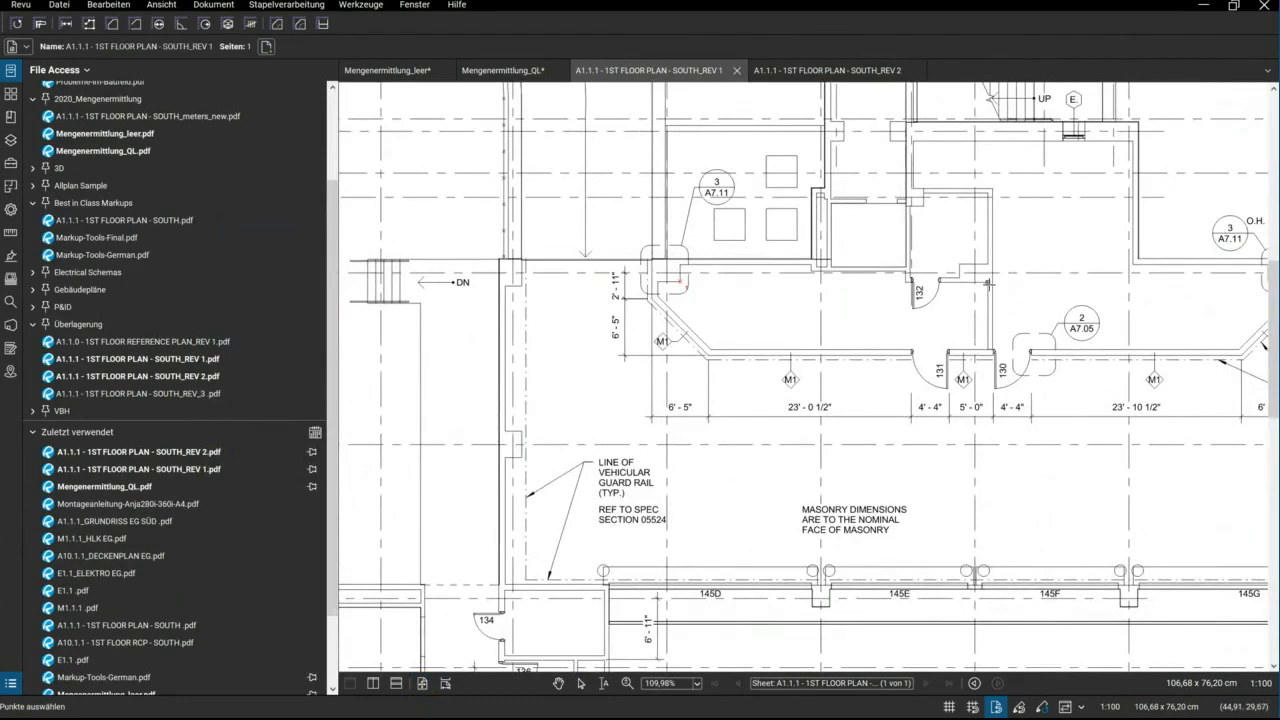
{"action": "left_click", "coordinate": [988, 284]}
{"action": "key", "text": "ctrl+Tab"}
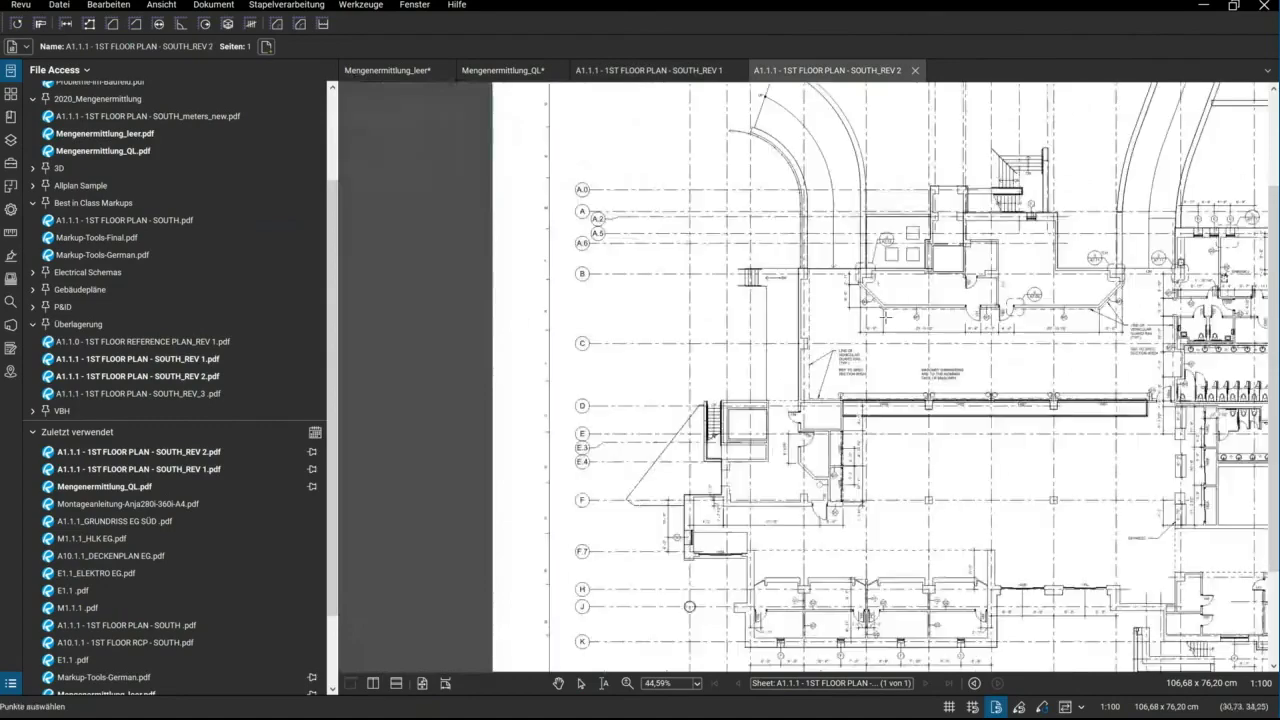
{"action": "scroll", "coordinate": [890, 267], "scroll_direction": "up", "scroll_amount": 3}
{"action": "scroll", "coordinate": [890, 267], "scroll_direction": "up", "scroll_amount": 3}
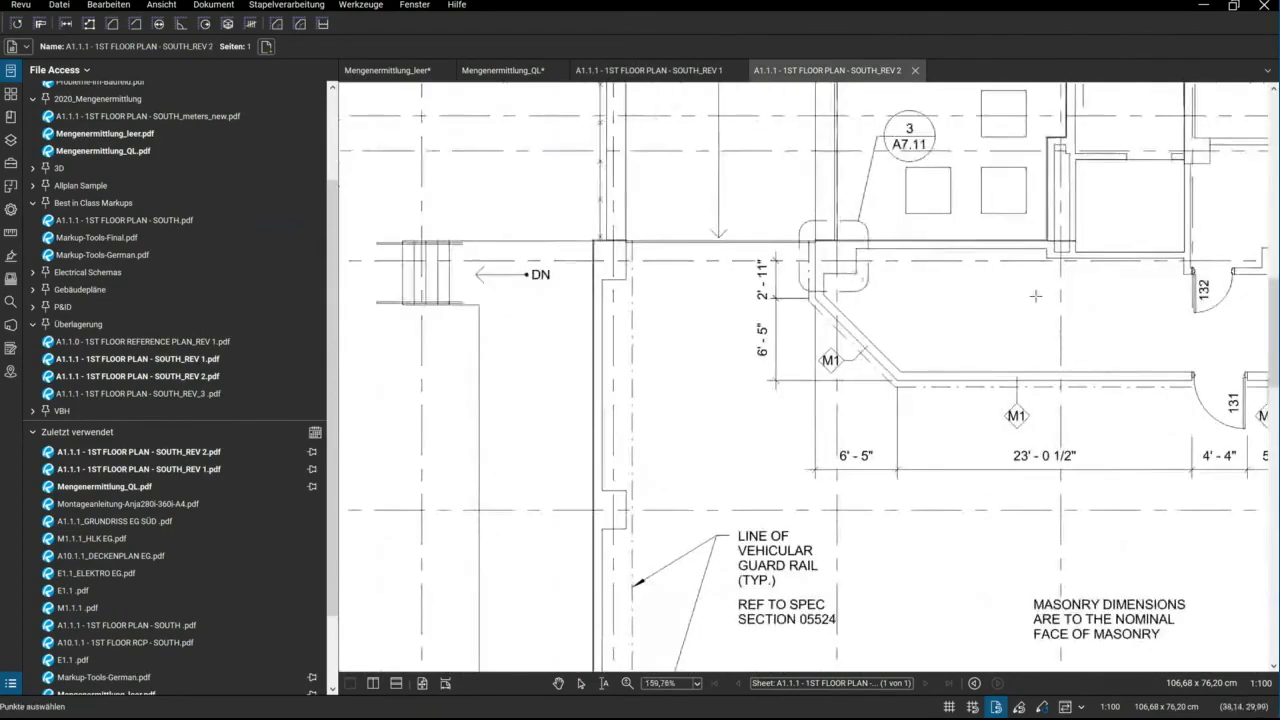
{"action": "scroll", "coordinate": [1041, 302], "scroll_direction": "up", "scroll_amount": 1}
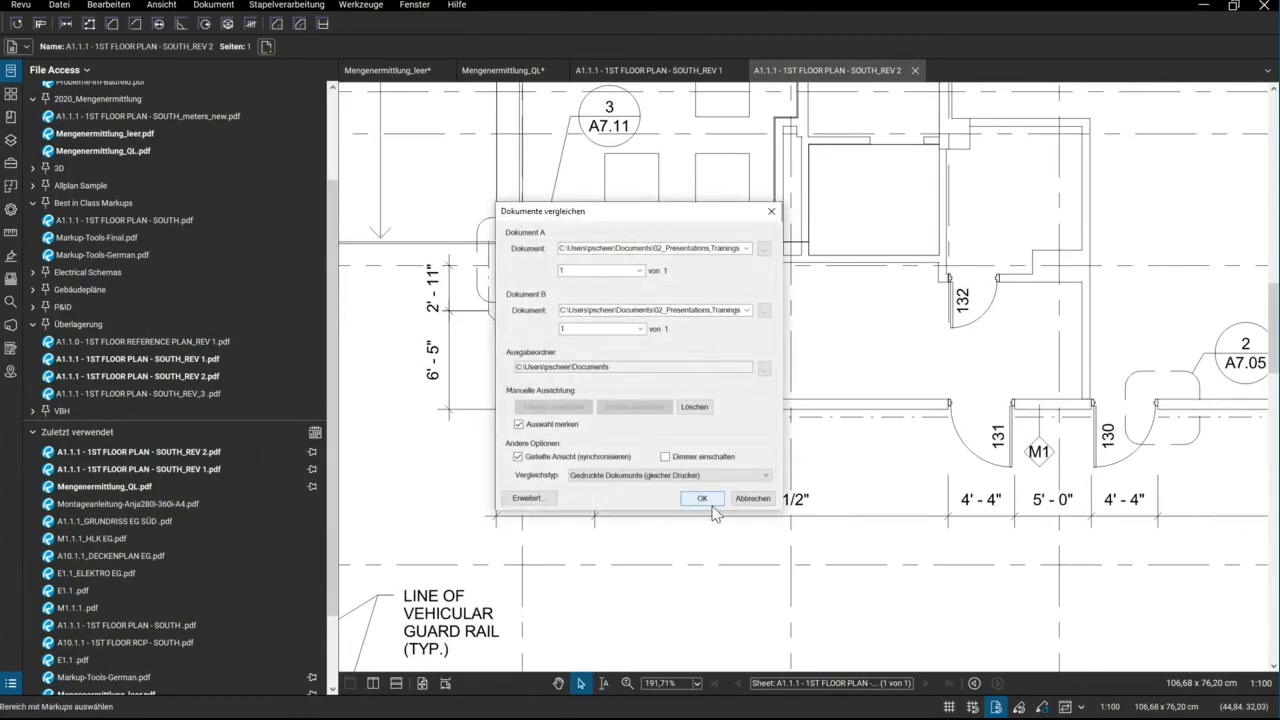
{"action": "left_click", "coordinate": [702, 500]}
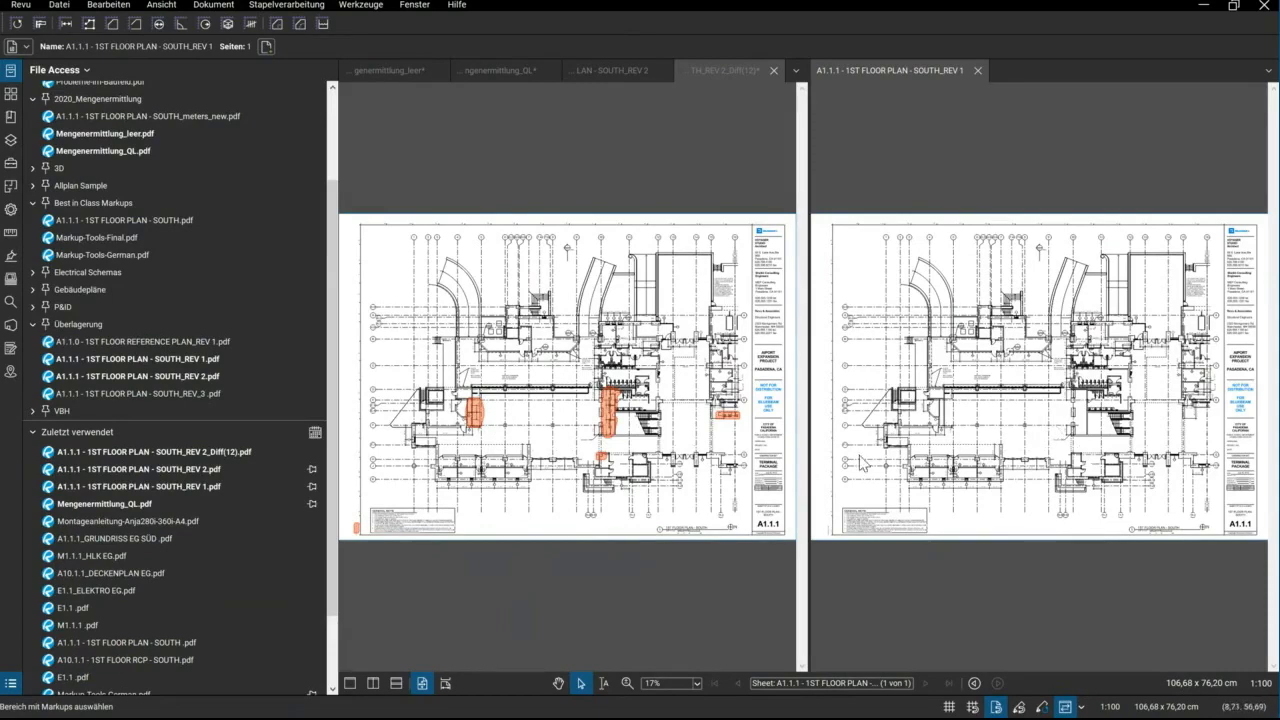
Zoom into the orange difference cloud near room 145C, then open and close the Markups list
{"action": "scroll", "coordinate": [486, 425], "scroll_direction": "up", "scroll_amount": 1}
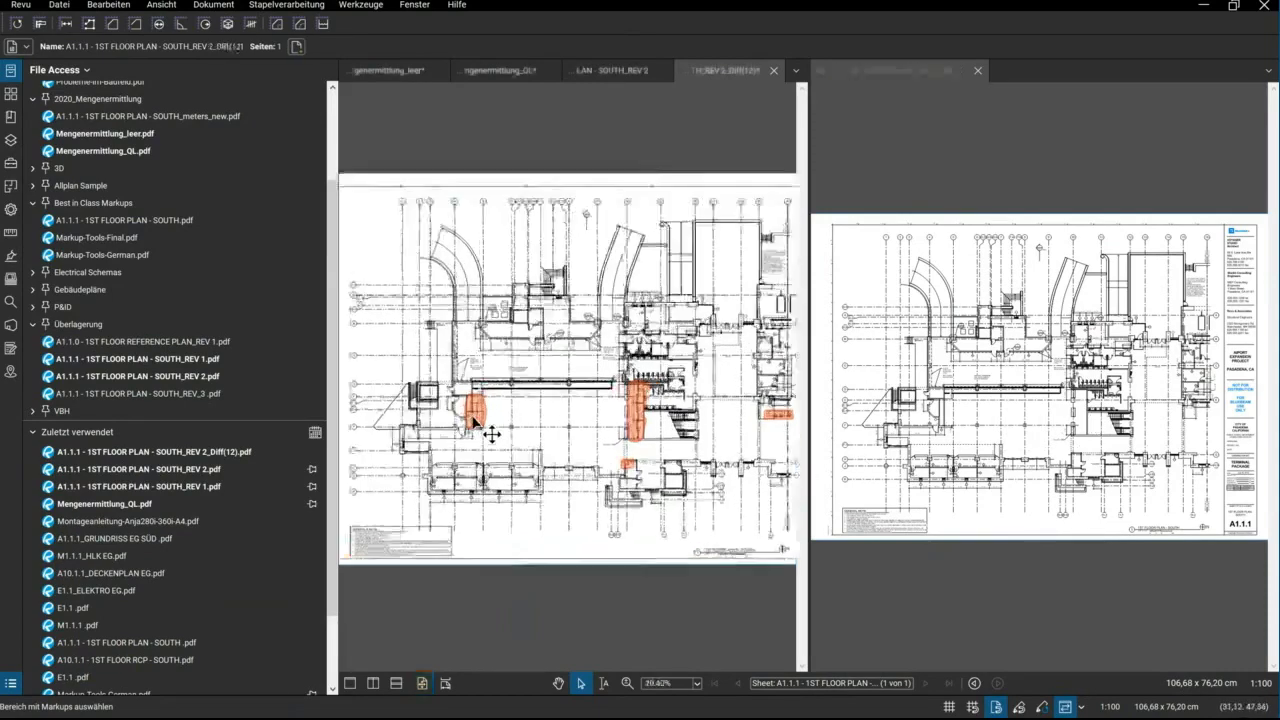
{"action": "scroll", "coordinate": [486, 420], "scroll_direction": "up", "scroll_amount": 2}
{"action": "scroll", "coordinate": [490, 410], "scroll_direction": "up", "scroll_amount": 2}
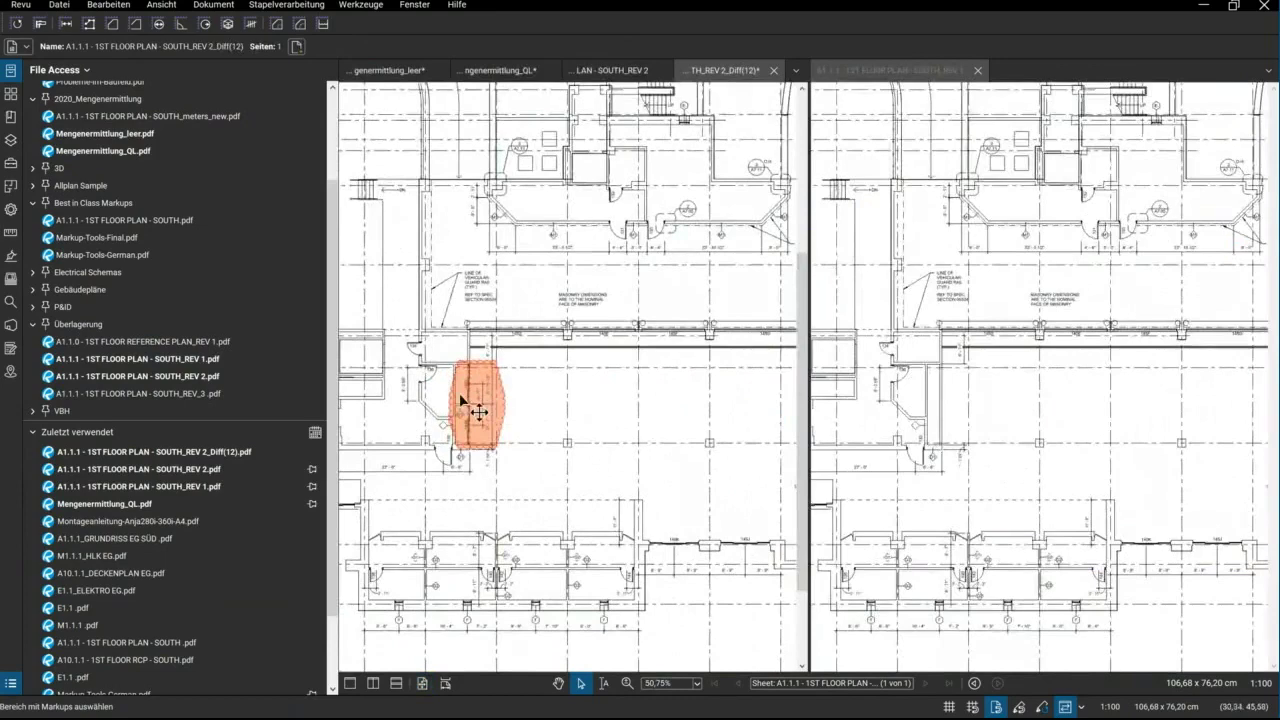
{"action": "scroll", "coordinate": [462, 400], "scroll_direction": "up", "scroll_amount": 1}
{"action": "scroll", "coordinate": [460, 398], "scroll_direction": "up", "scroll_amount": 1}
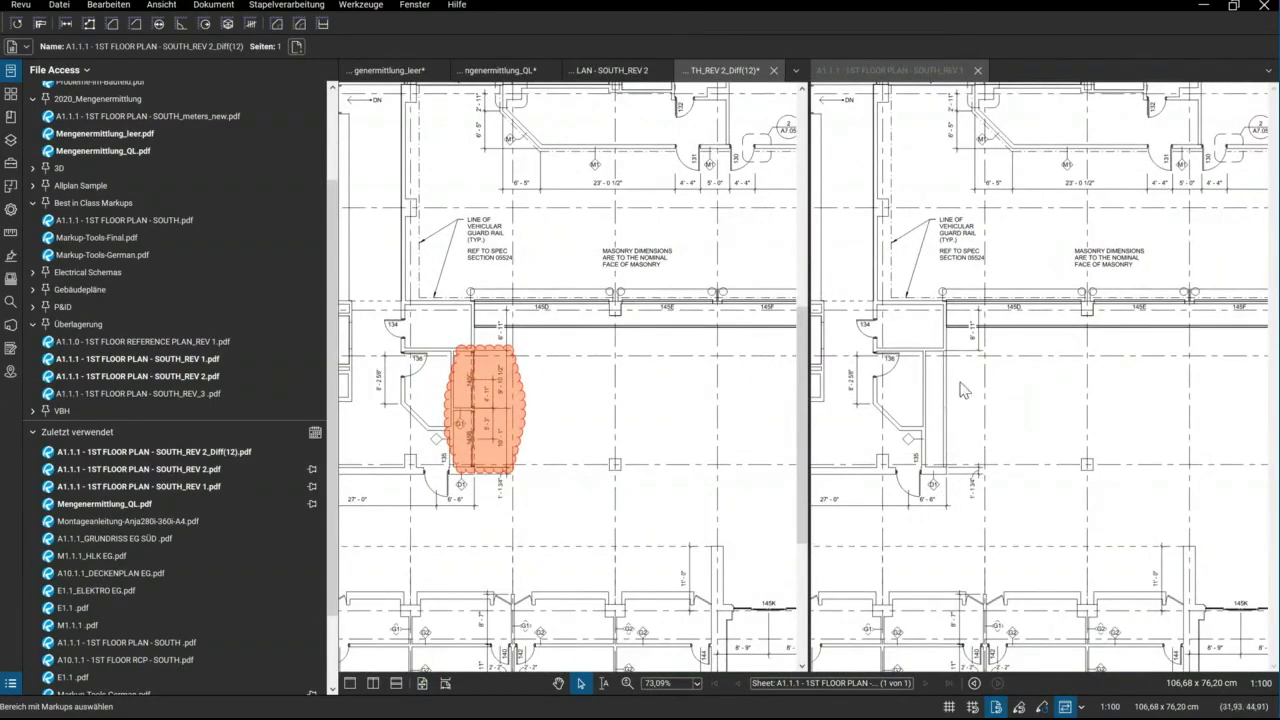
{"action": "scroll", "coordinate": [480, 425], "scroll_direction": "up", "scroll_amount": 1}
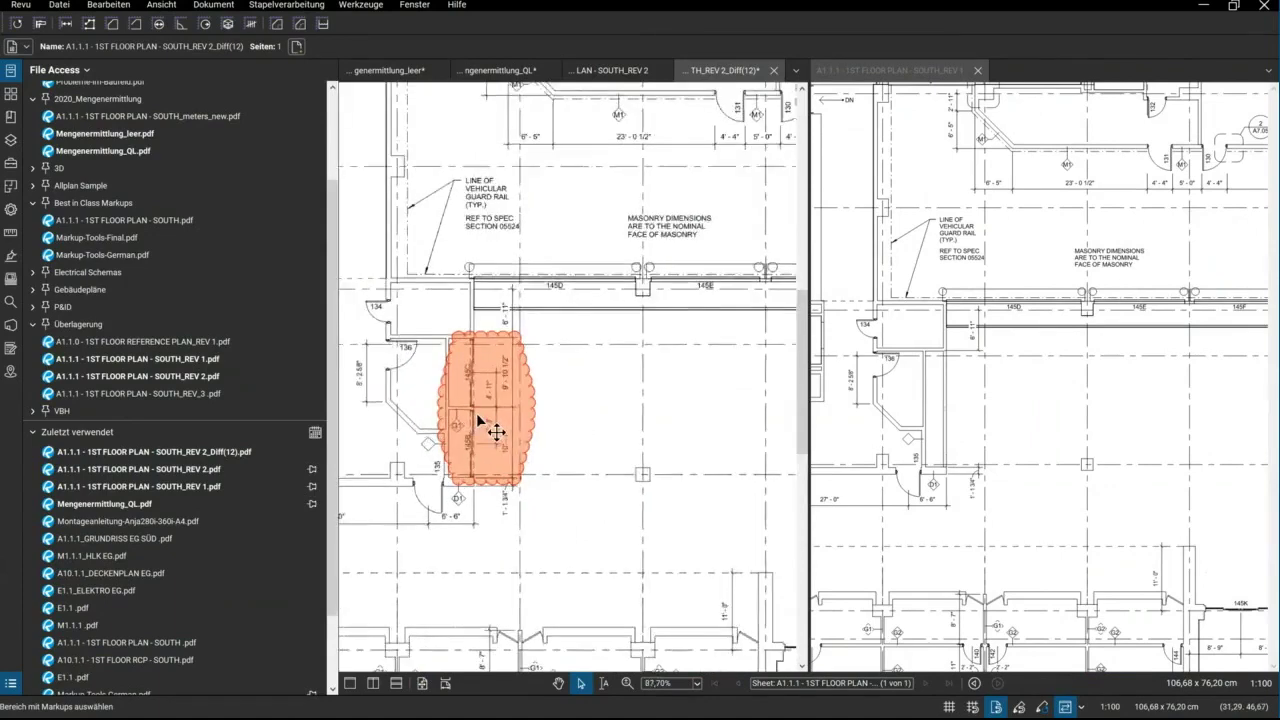
{"action": "scroll", "coordinate": [488, 430], "scroll_direction": "up", "scroll_amount": 2}
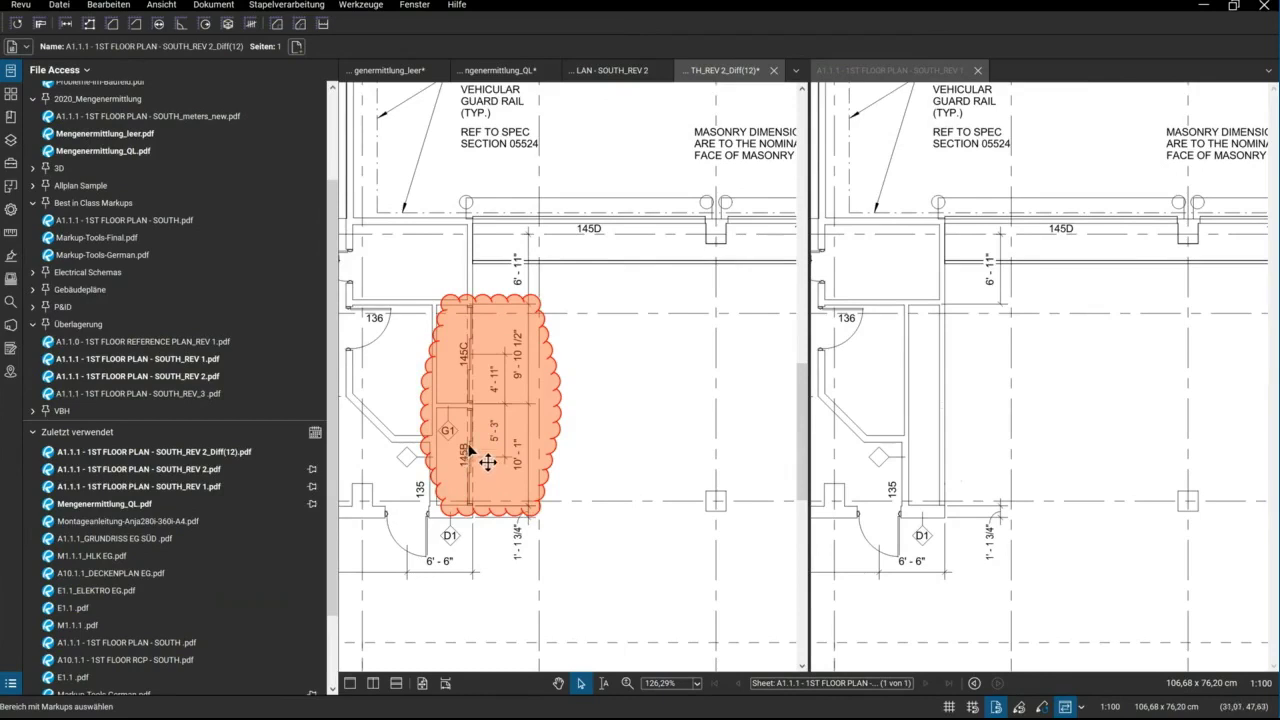
{"action": "left_click", "coordinate": [441, 692]}
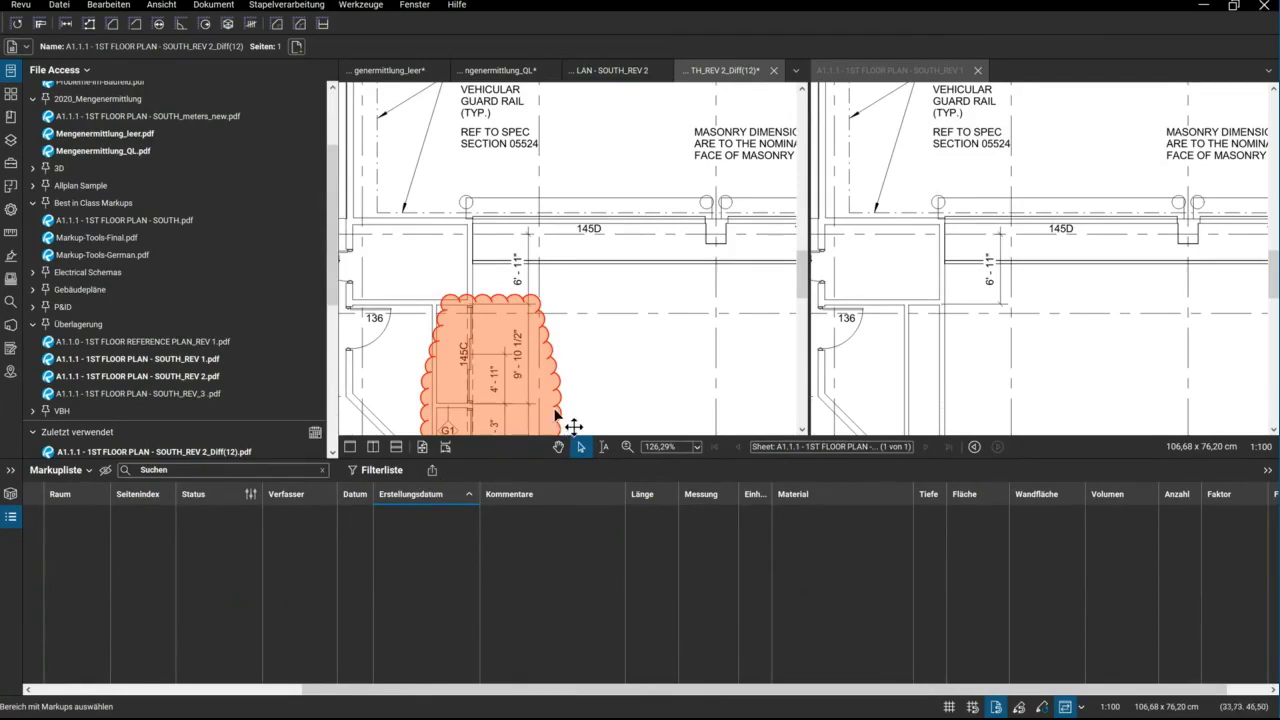
{"action": "scroll", "coordinate": [630, 380], "scroll_direction": "down", "scroll_amount": 2}
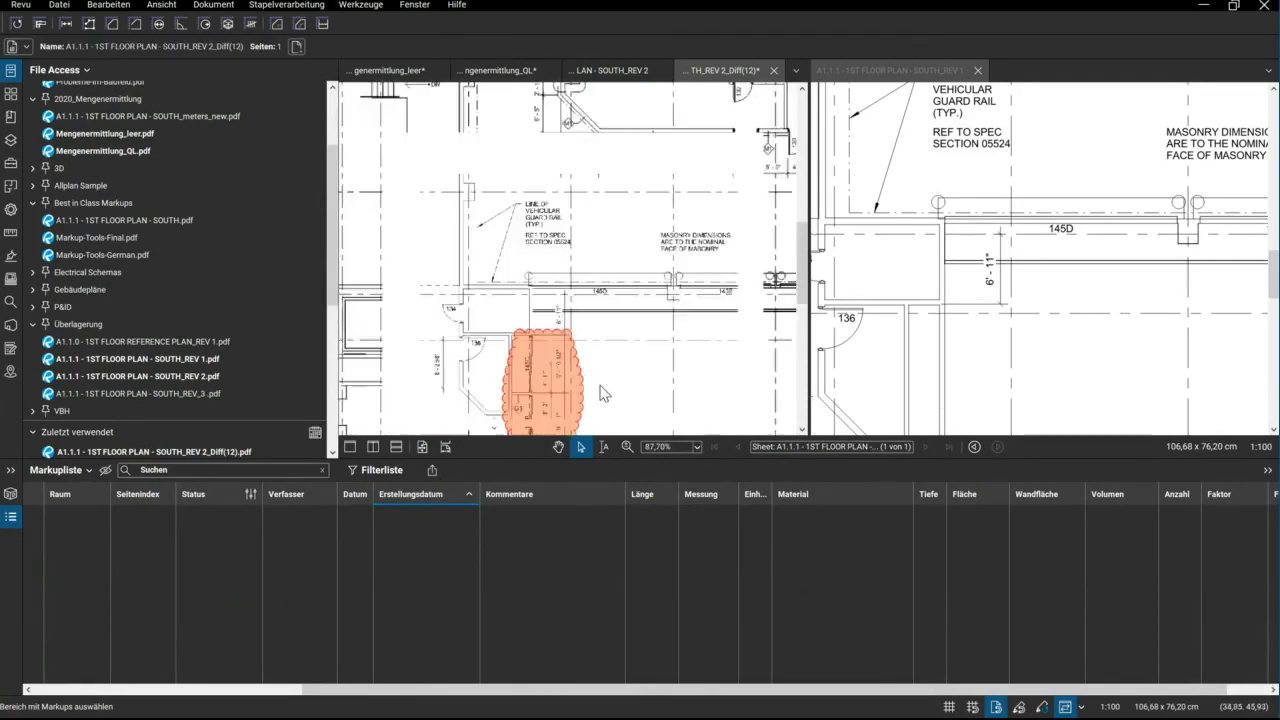
{"action": "scroll", "coordinate": [600, 393], "scroll_direction": "down", "scroll_amount": 2}
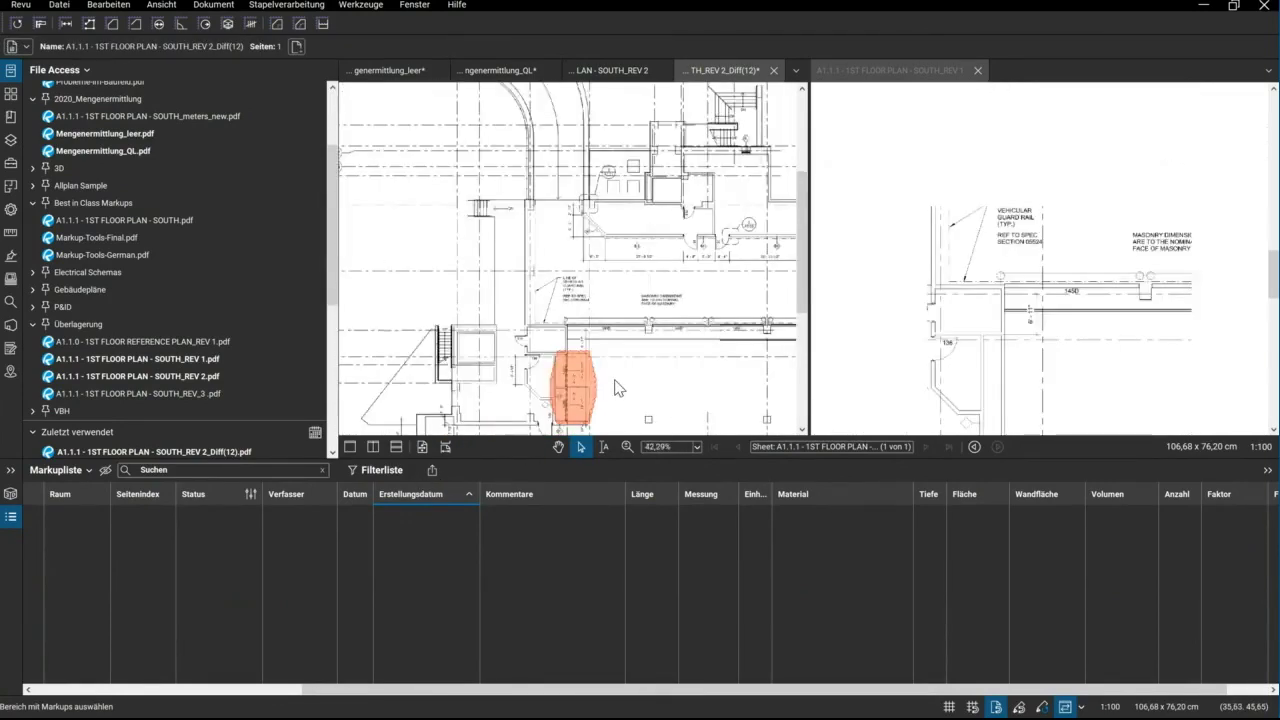
{"action": "left_click", "coordinate": [552, 458]}
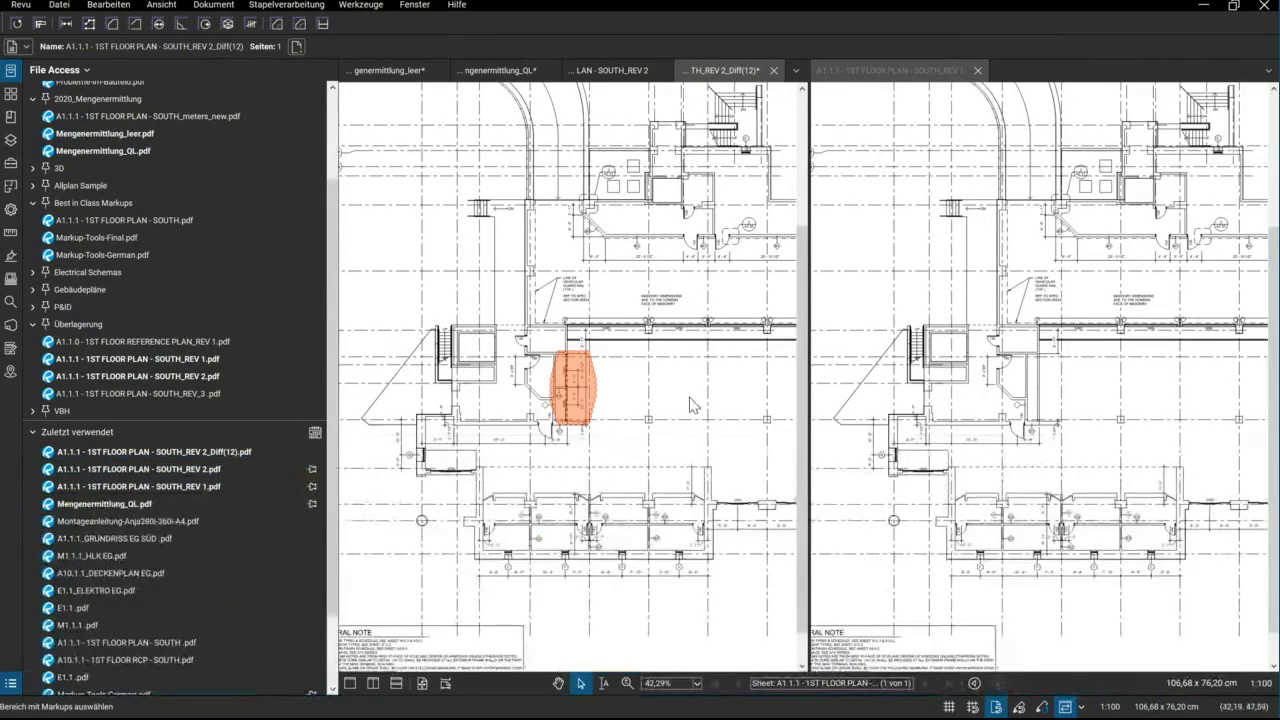
{"action": "scroll", "coordinate": [690, 404], "scroll_direction": "down", "scroll_amount": 2}
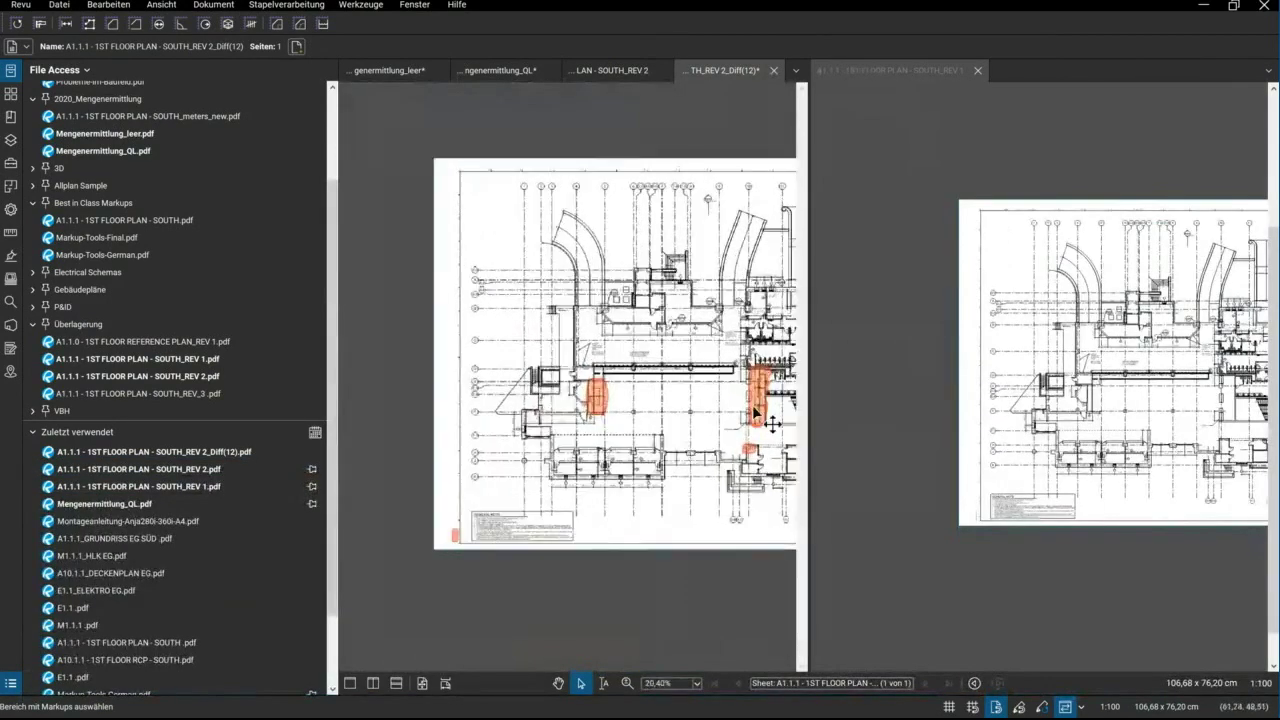
{"action": "scroll", "coordinate": [754, 412], "scroll_direction": "up", "scroll_amount": 2}
{"action": "scroll", "coordinate": [758, 400], "scroll_direction": "up", "scroll_amount": 1}
{"action": "scroll", "coordinate": [762, 388], "scroll_direction": "up", "scroll_amount": 1}
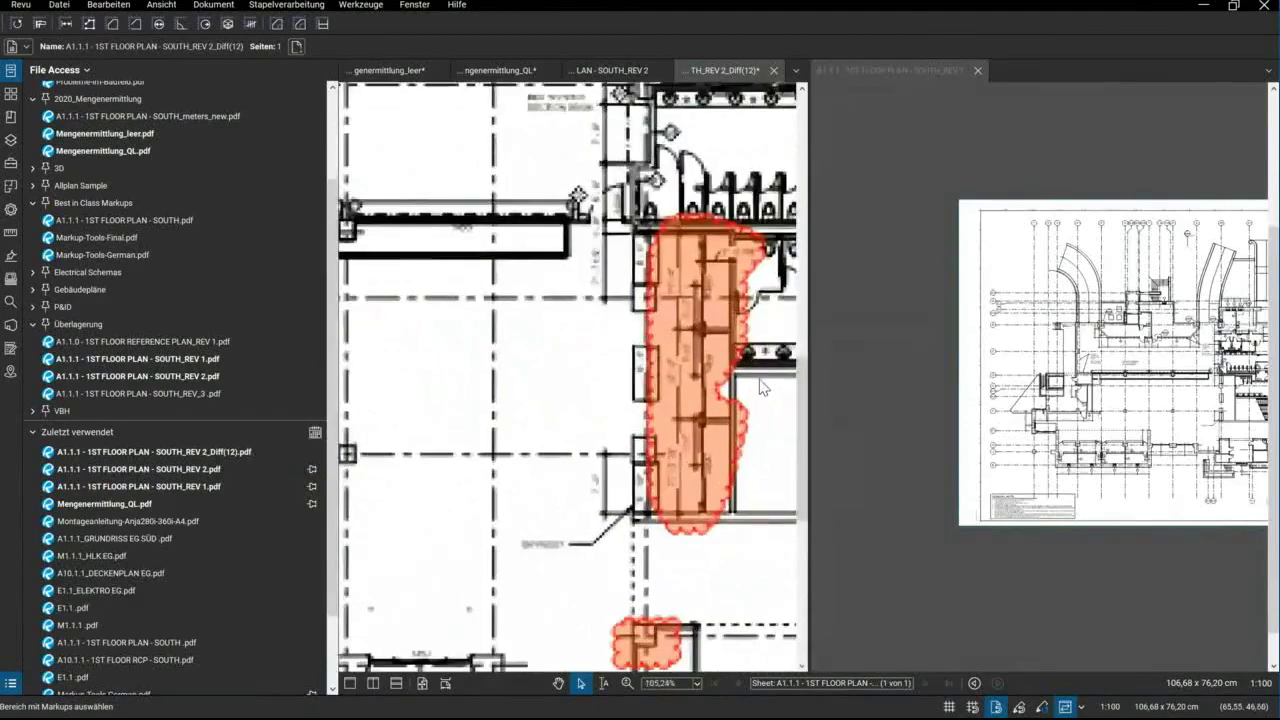
{"action": "left_click", "coordinate": [700, 378]}
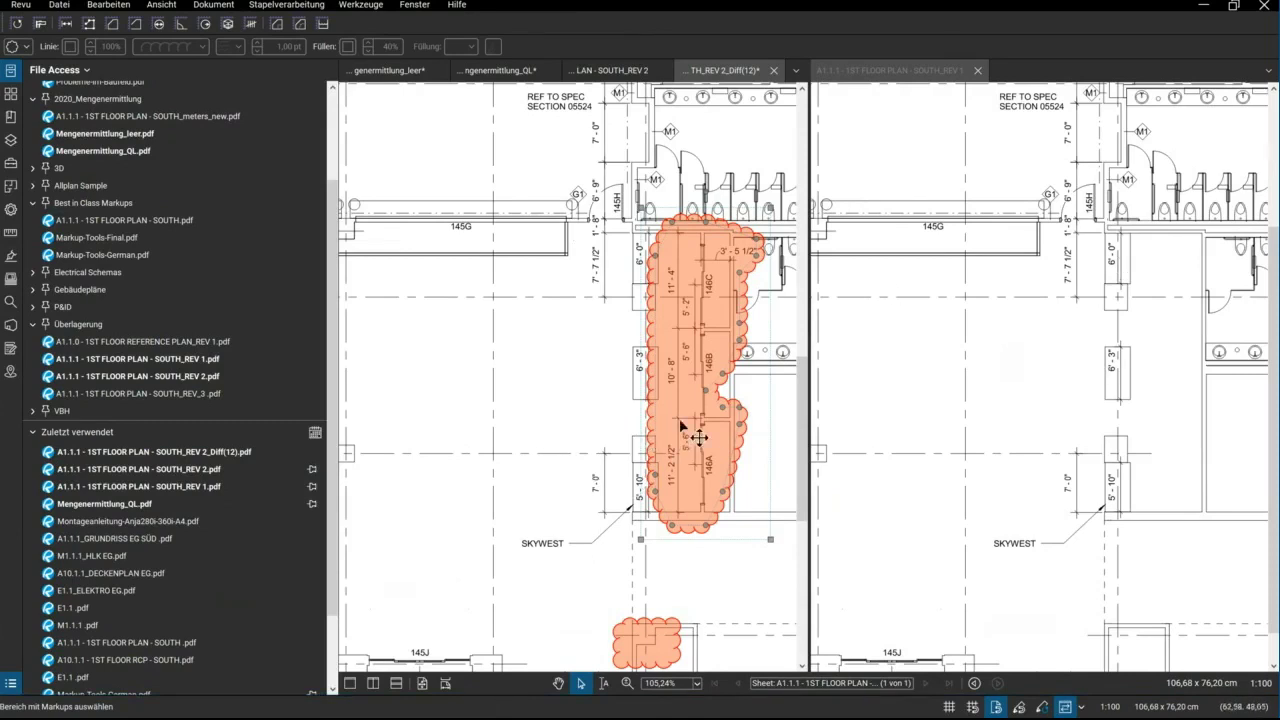
{"action": "left_click", "coordinate": [426, 696]}
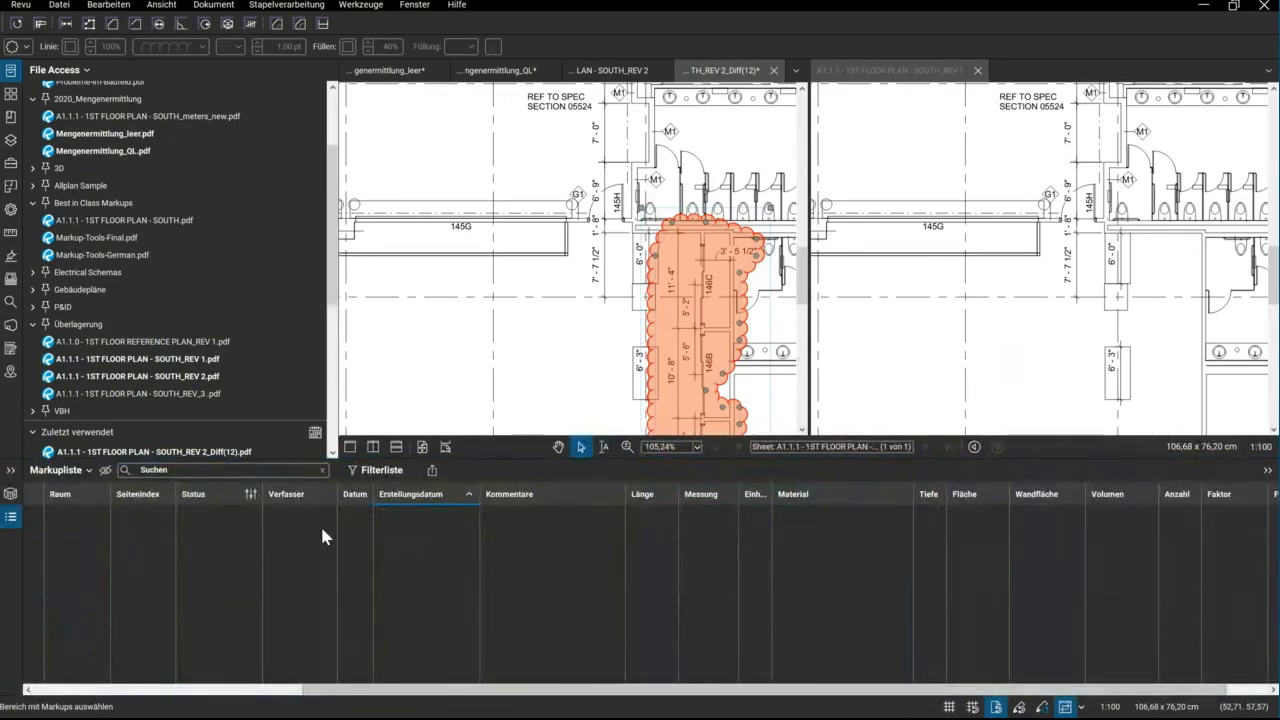
{"action": "key", "text": "alt+l"}
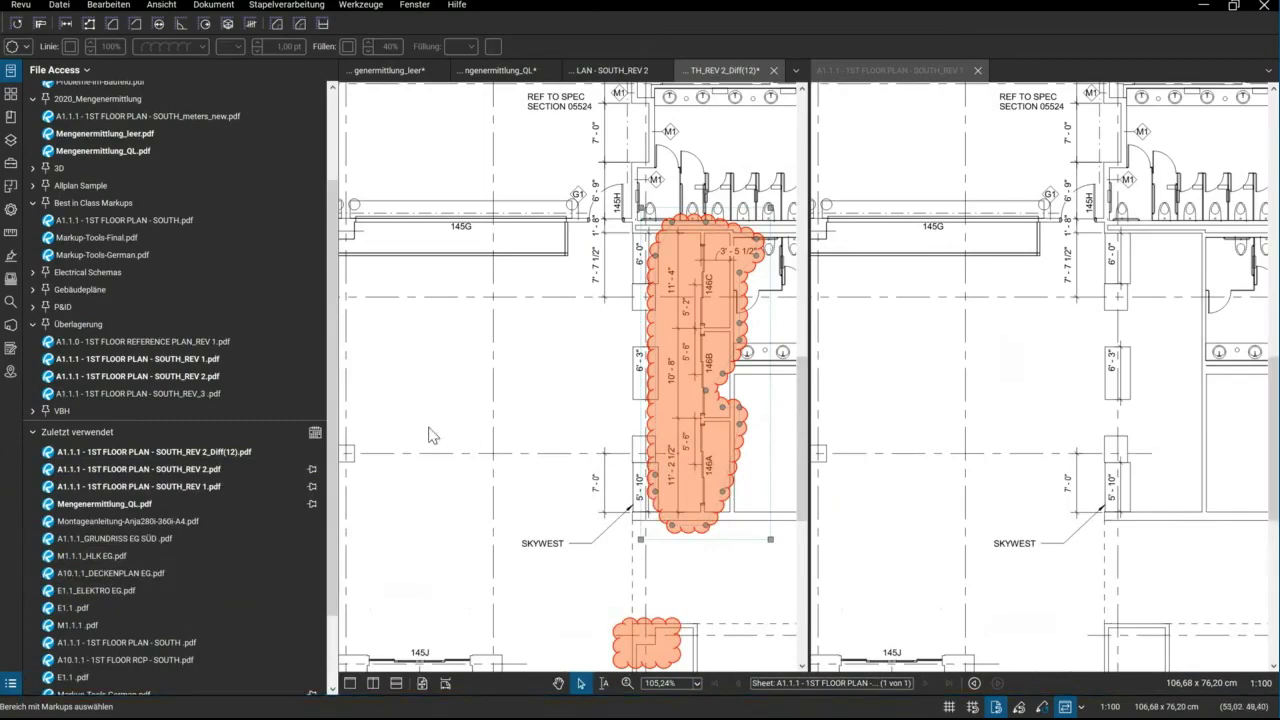
{"action": "scroll", "coordinate": [435, 436], "scroll_direction": "down", "scroll_amount": 3}
{"action": "scroll", "coordinate": [432, 434], "scroll_direction": "down", "scroll_amount": 2}
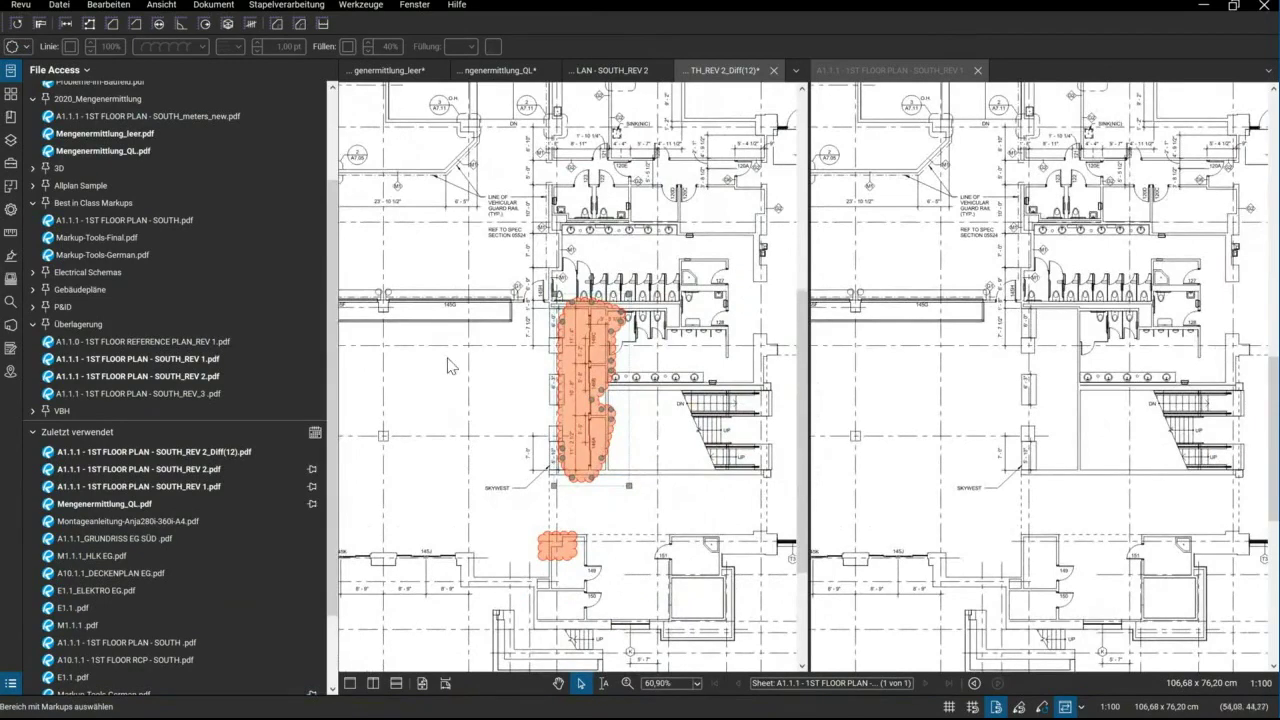
Show the Studio sessions panel and close all drawings via Datei > Alle schließen without saving
{"action": "left_click", "coordinate": [10, 328]}
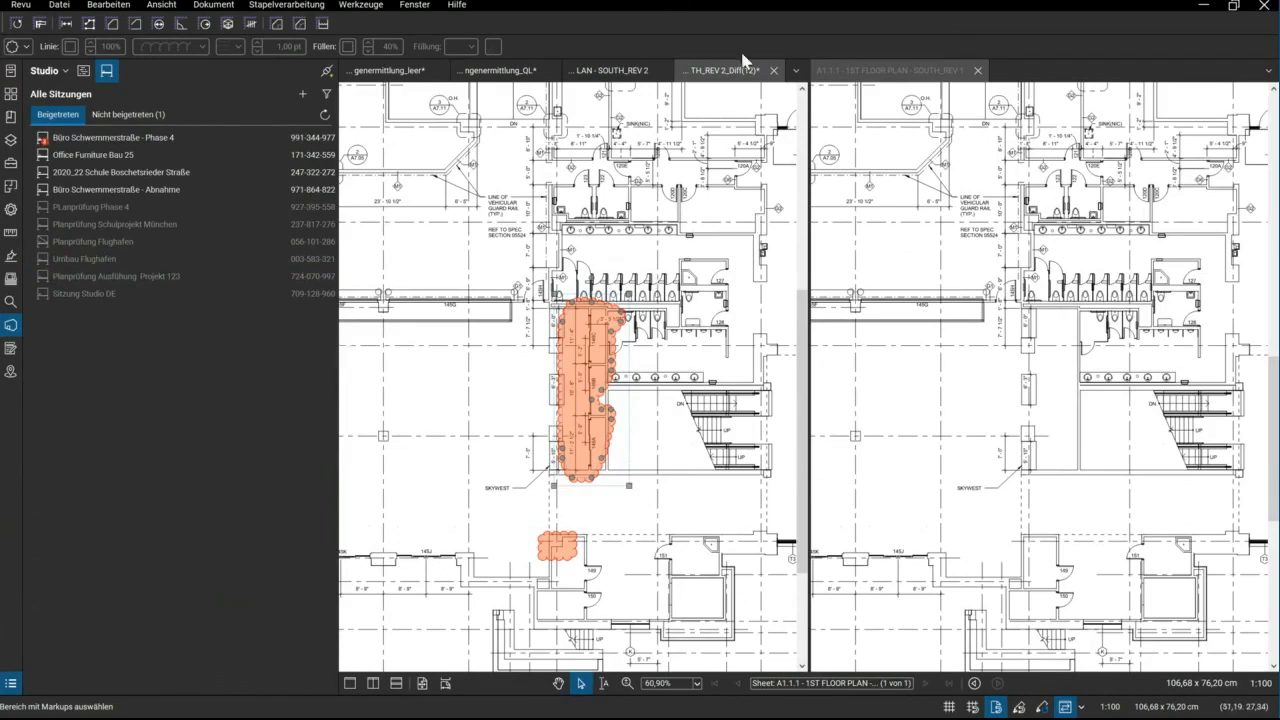
{"action": "right_click", "coordinate": [388, 70]}
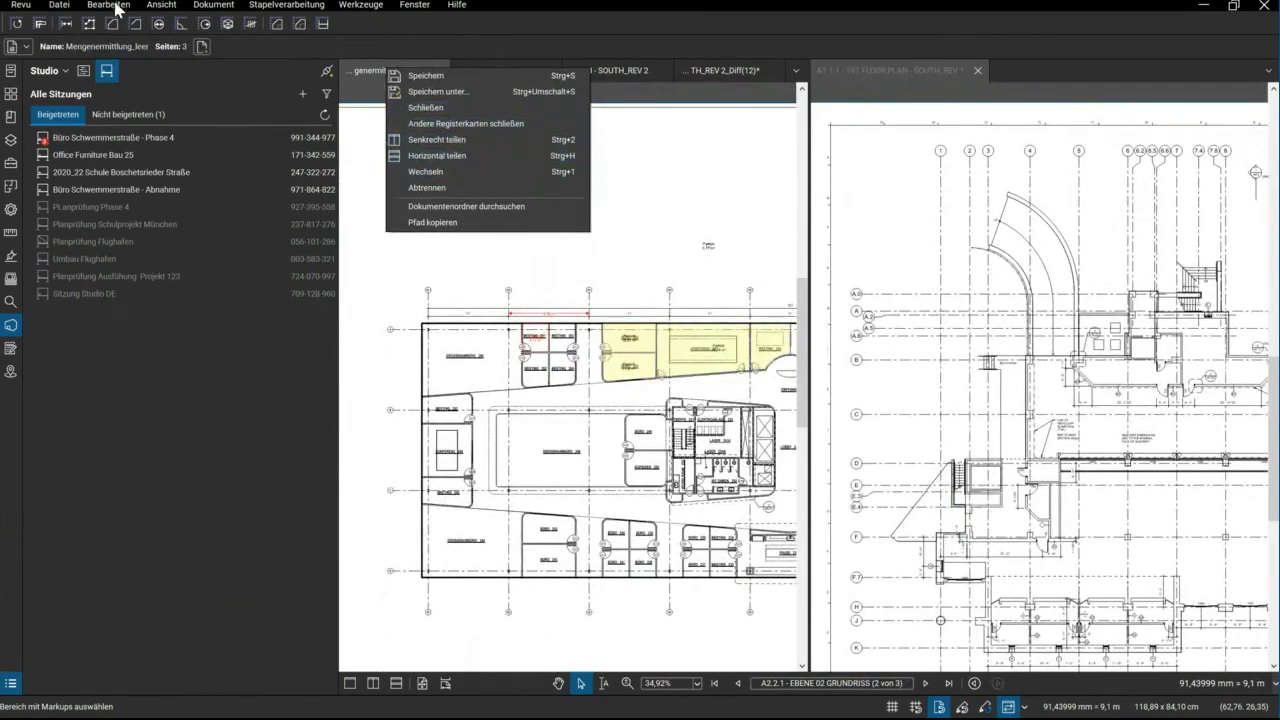
{"action": "left_click", "coordinate": [213, 5]}
{"action": "left_click", "coordinate": [60, 5]}
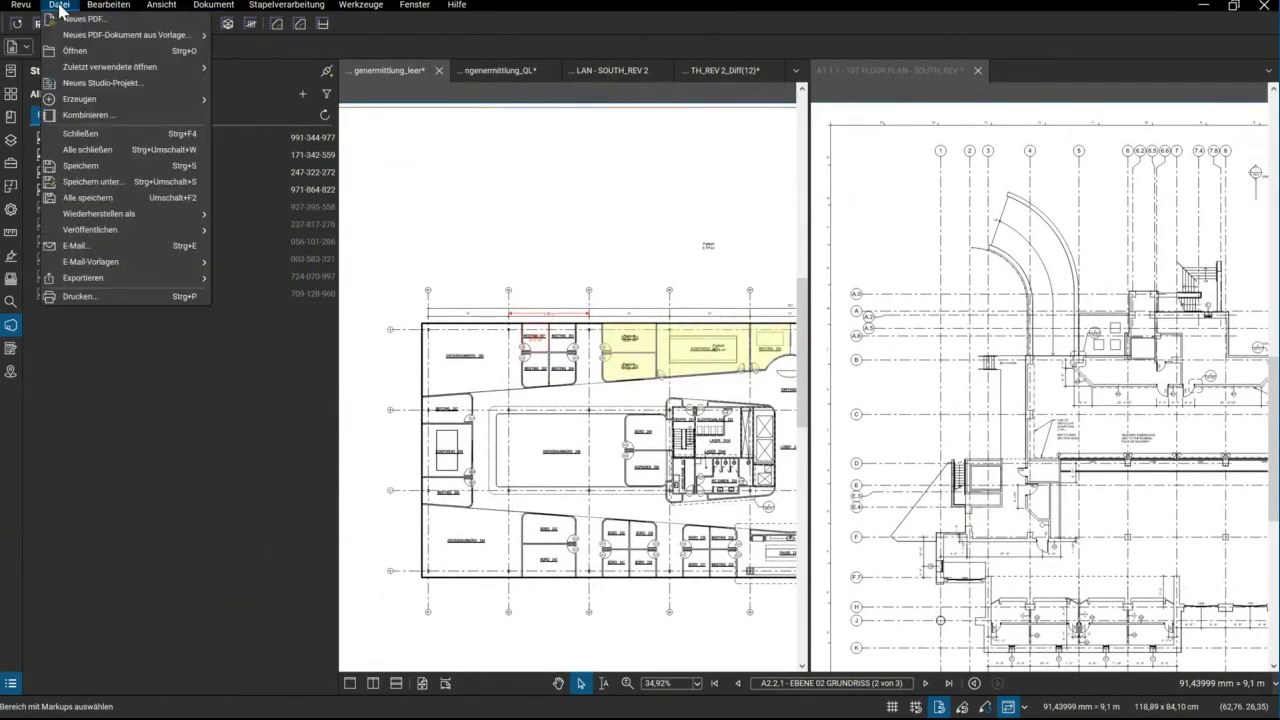
{"action": "left_click", "coordinate": [96, 152]}
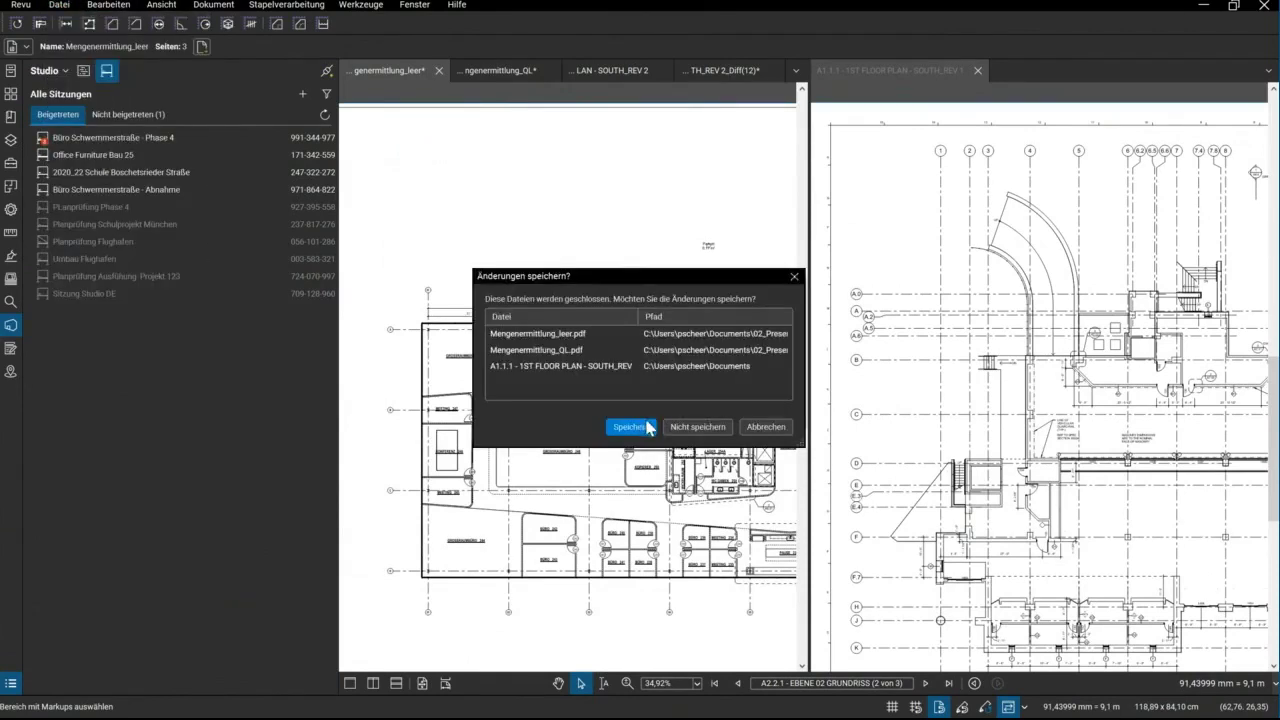
{"action": "left_click", "coordinate": [697, 427]}
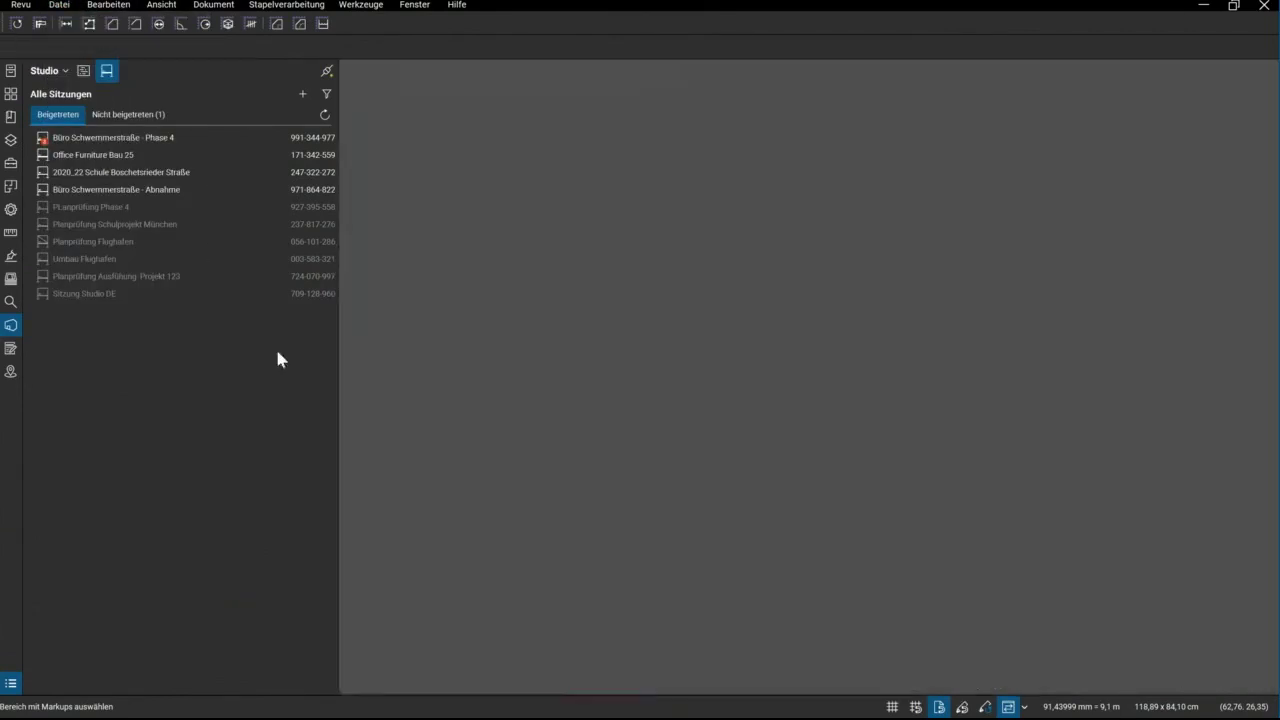
Join Büro Schwemmerstraße - Phase 4 and open A2.2.1 - EBENE 02 GRUNDRISS2.pdf from its Dokumente list
{"action": "double_click", "coordinate": [96, 138]}
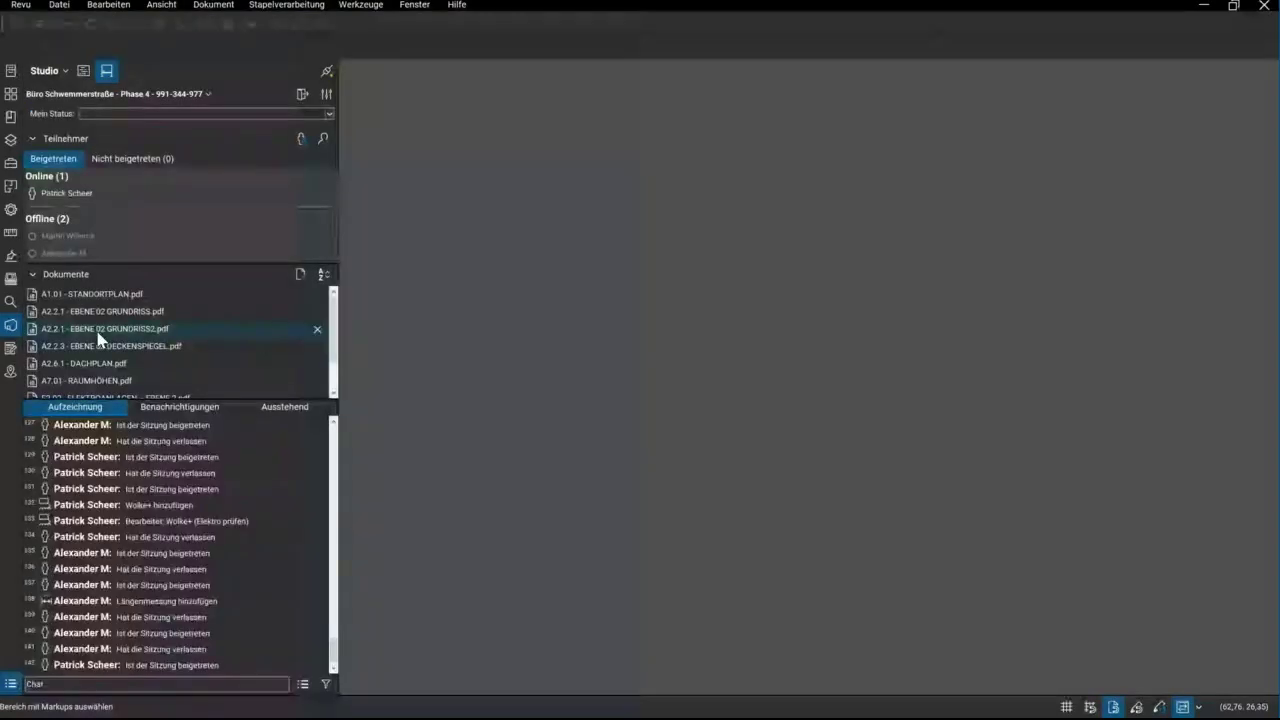
{"action": "double_click", "coordinate": [98, 330]}
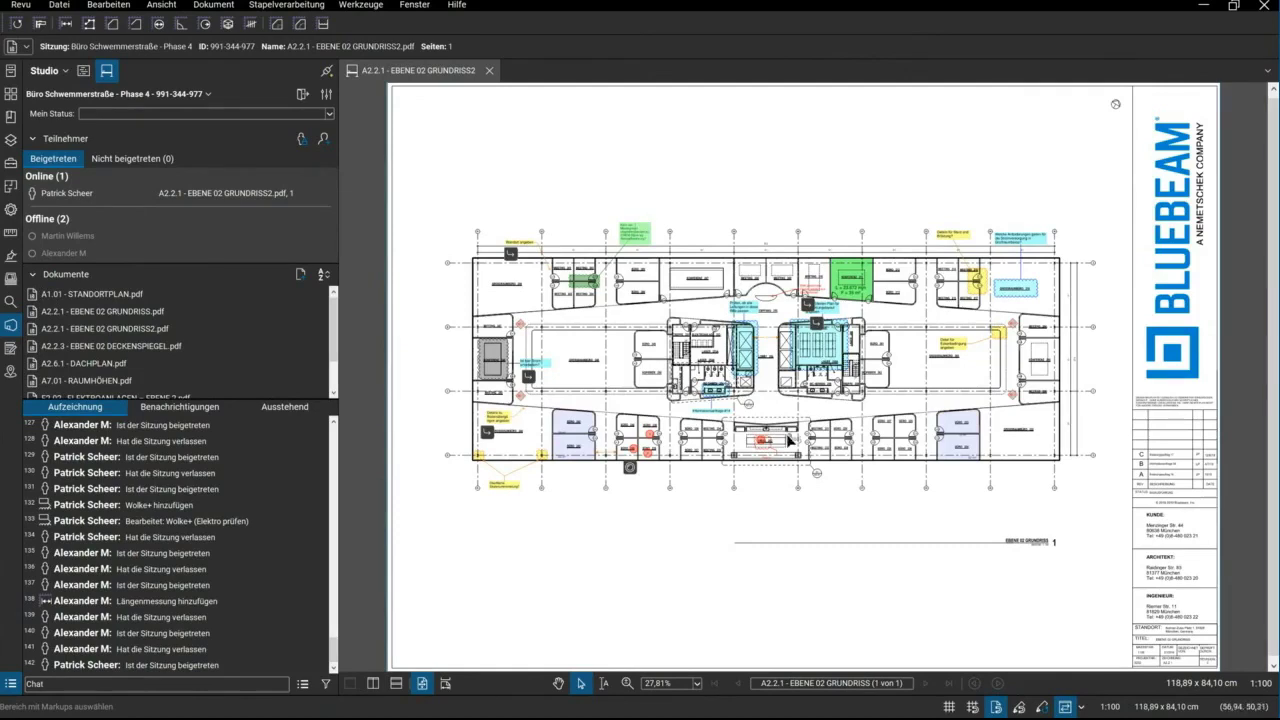
{"action": "scroll", "coordinate": [840, 405], "scroll_direction": "up", "scroll_amount": 2}
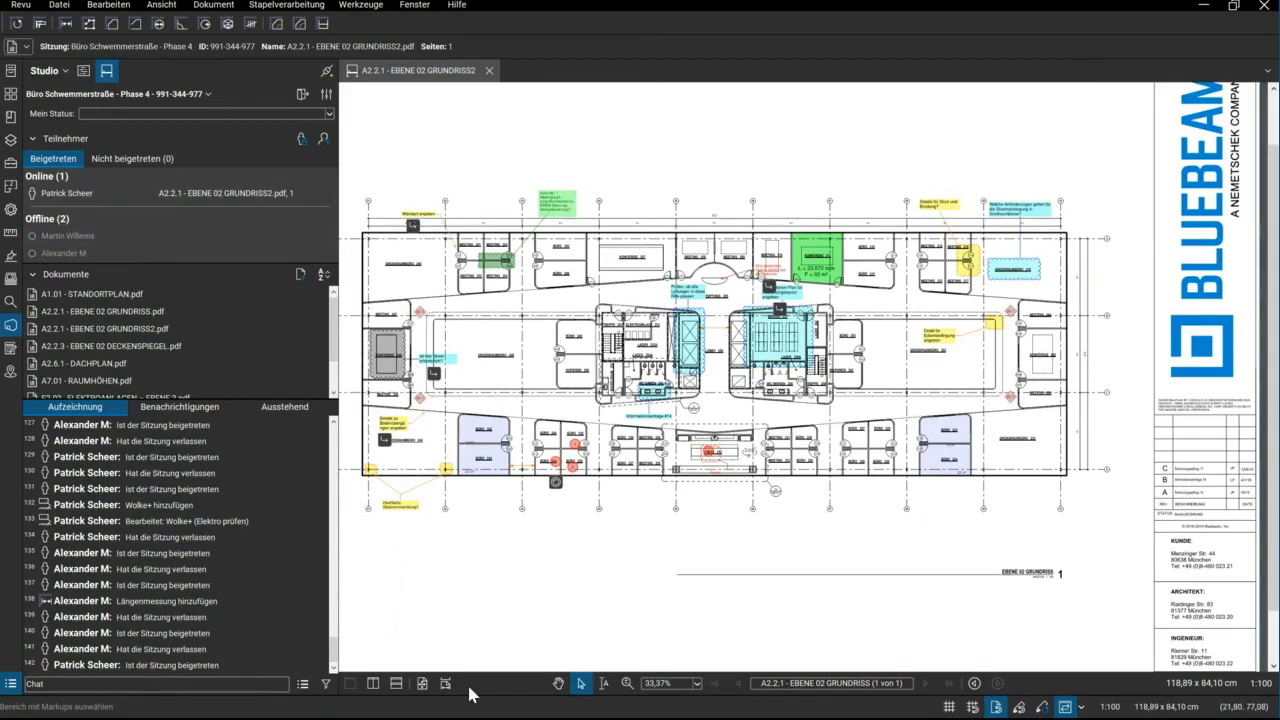
Open the Markupliste below the plan, select the Ändern cloud and circle markup 4, and zoom out
{"action": "left_click_drag", "start_coordinate": [486, 694], "coordinate": [486, 458]}
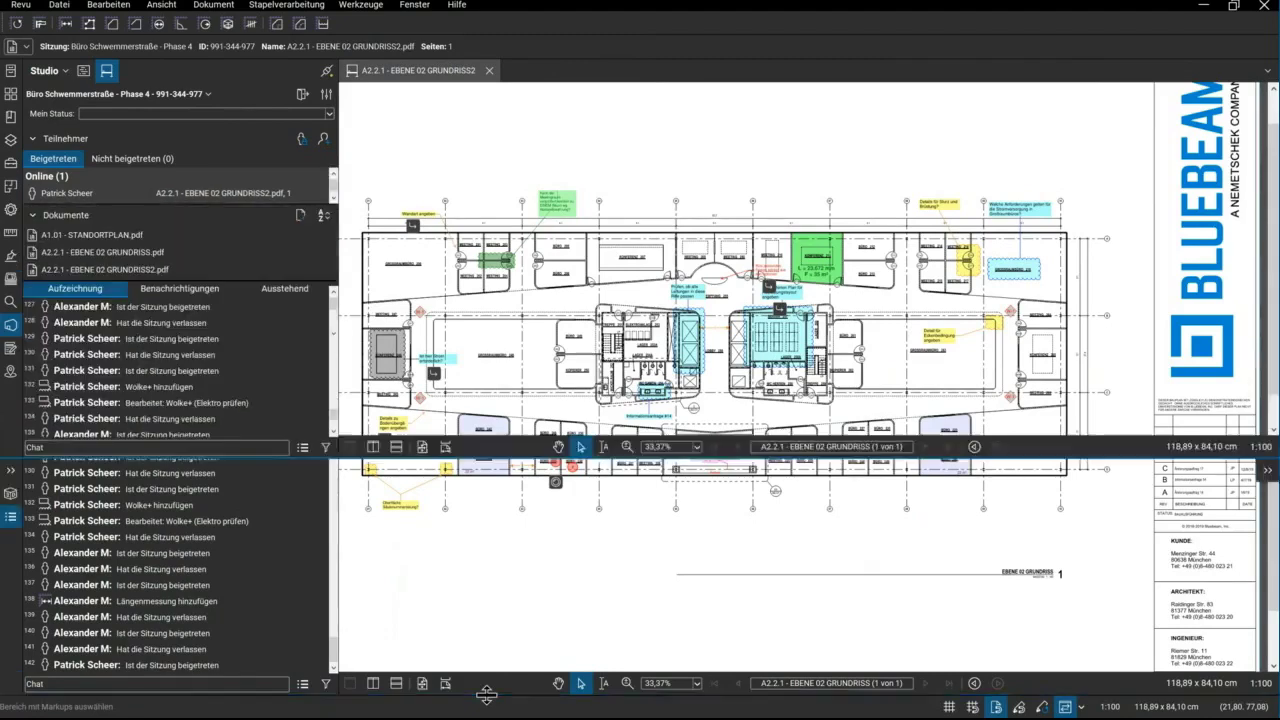
{"action": "left_click", "coordinate": [293, 538]}
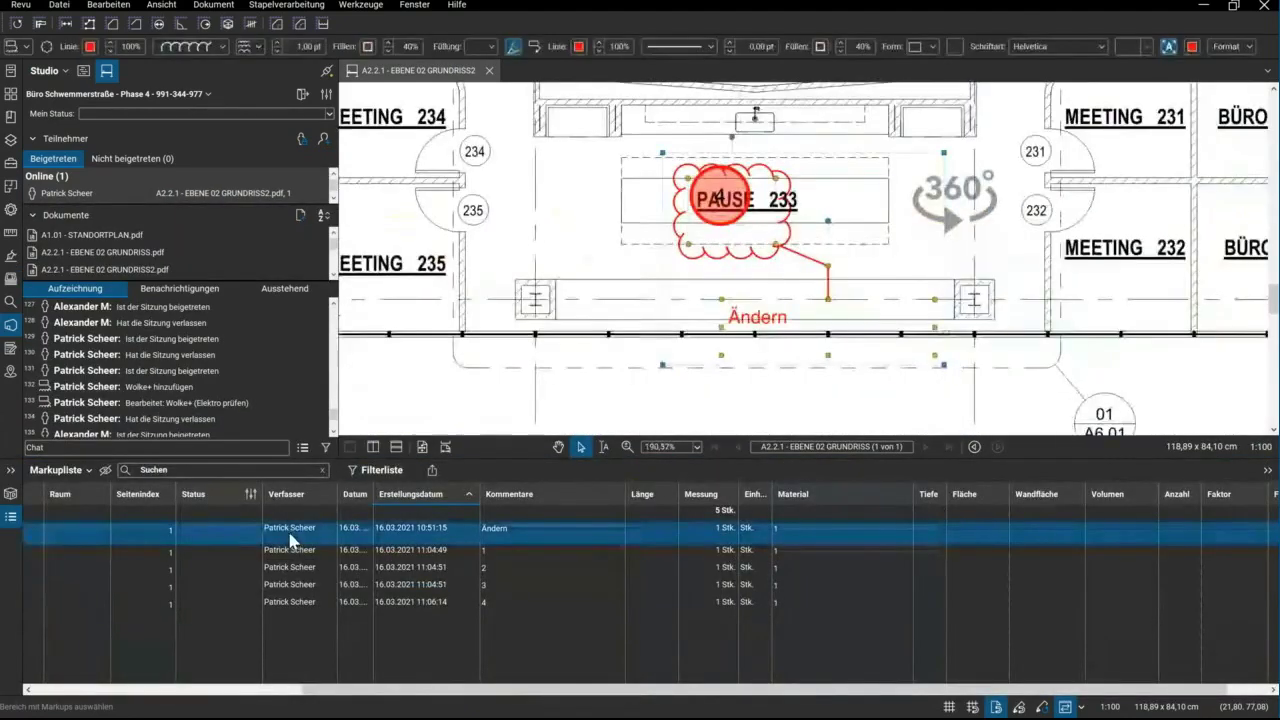
{"action": "left_click", "coordinate": [721, 231]}
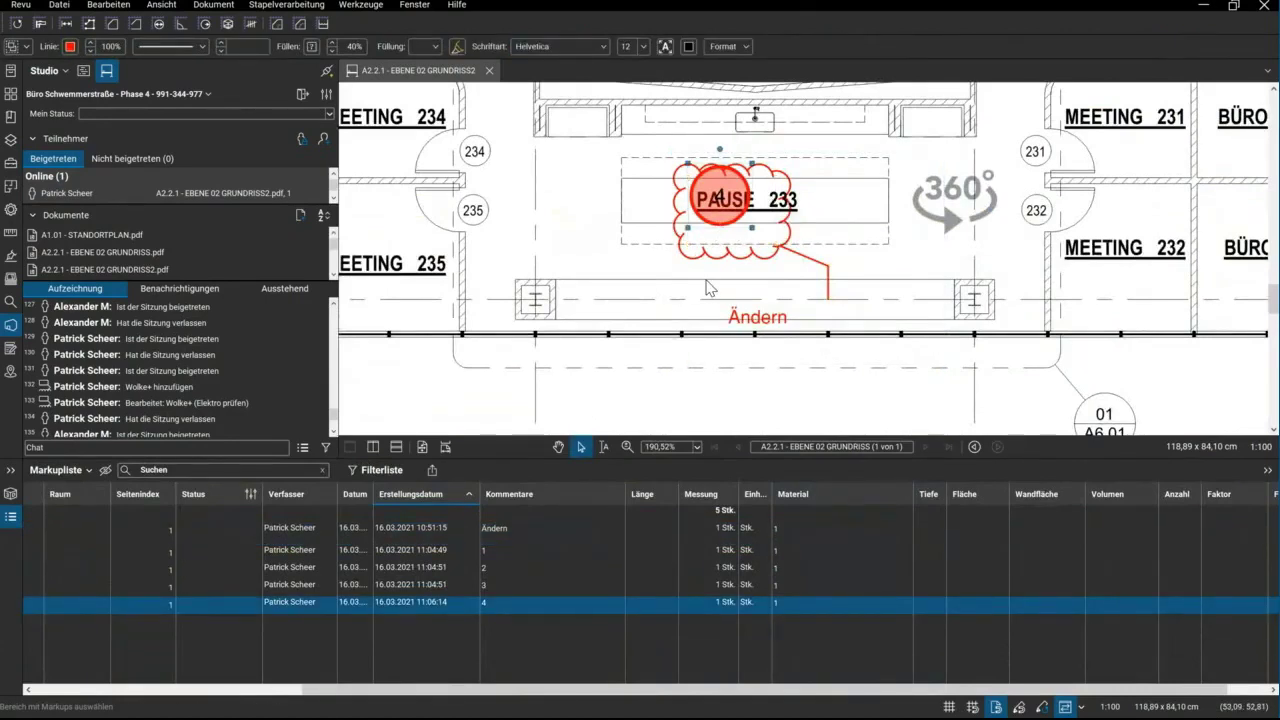
{"action": "scroll", "coordinate": [645, 370], "scroll_direction": "down", "scroll_amount": 3}
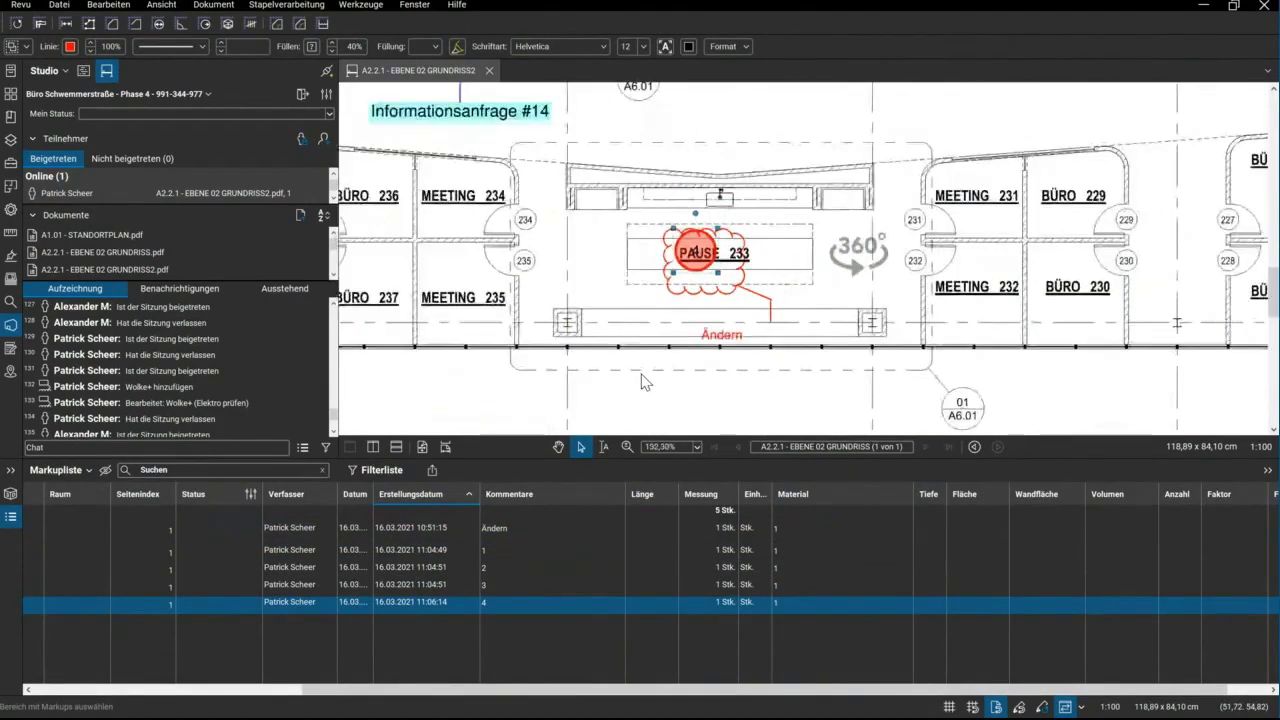
{"action": "scroll", "coordinate": [670, 345], "scroll_direction": "down", "scroll_amount": 2}
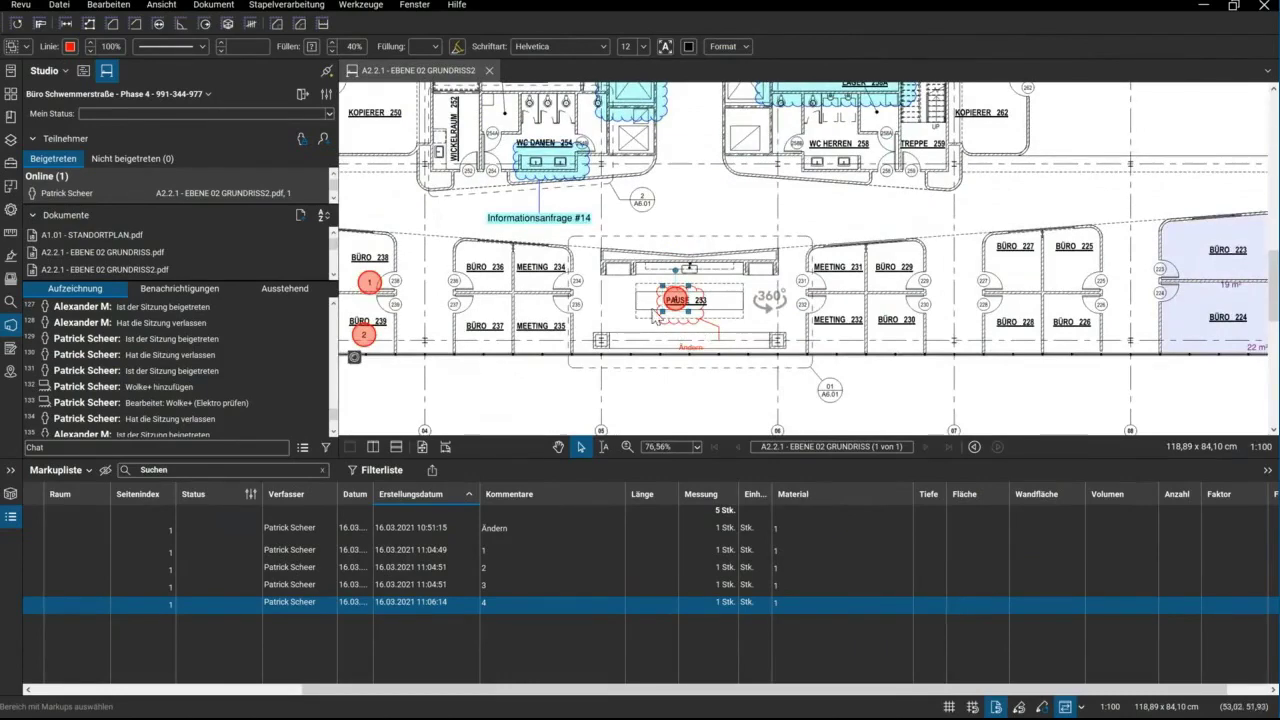
{"action": "scroll", "coordinate": [652, 308], "scroll_direction": "down", "scroll_amount": 3}
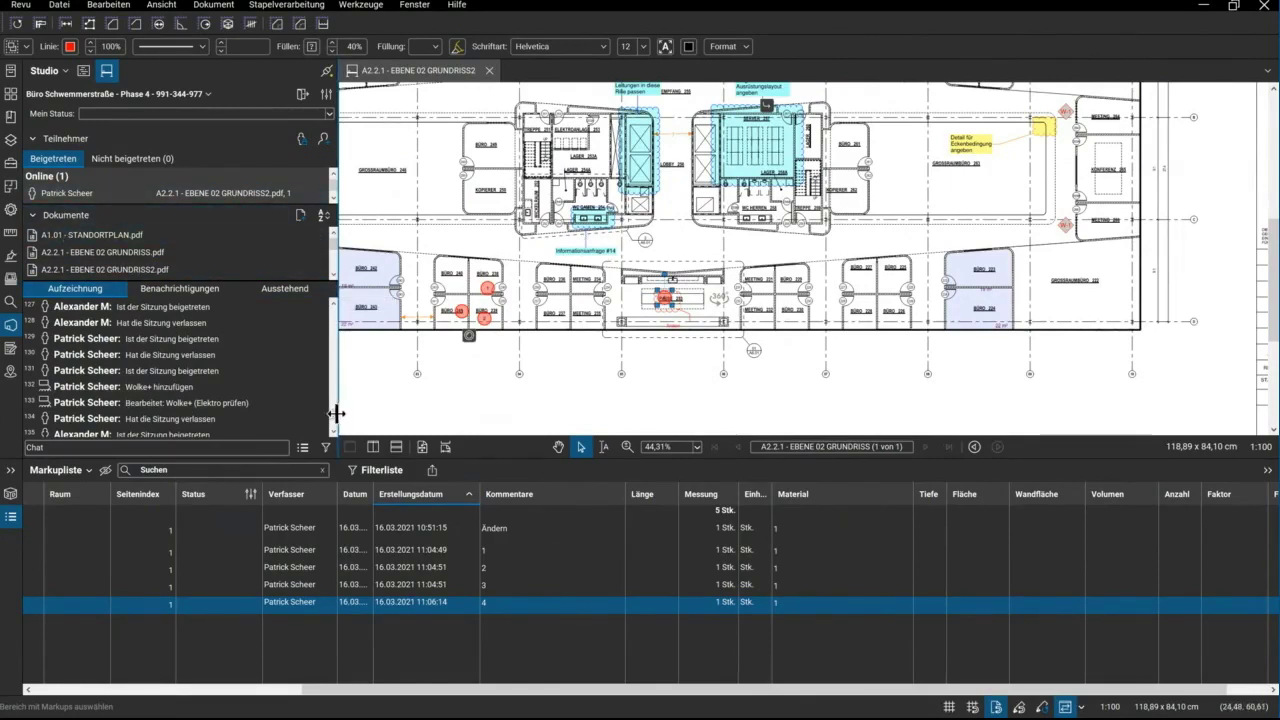
{"action": "scroll", "coordinate": [333, 418], "scroll_direction": "up", "scroll_amount": 2}
{"action": "left_click_drag", "start_coordinate": [331, 413], "coordinate": [333, 357]}
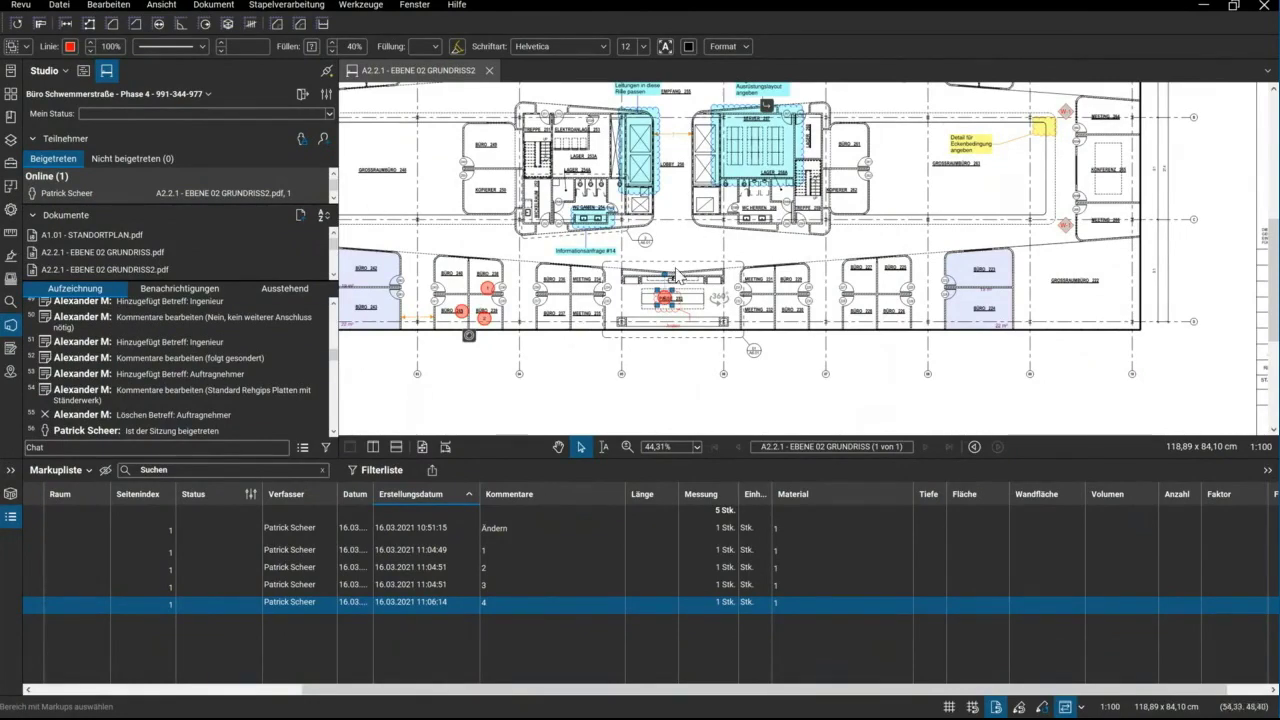
Scroll the Aufzeichnung record to entry 61 Alarmsignal and jump to its callout
{"action": "scroll", "coordinate": [670, 288], "scroll_direction": "down", "scroll_amount": 1}
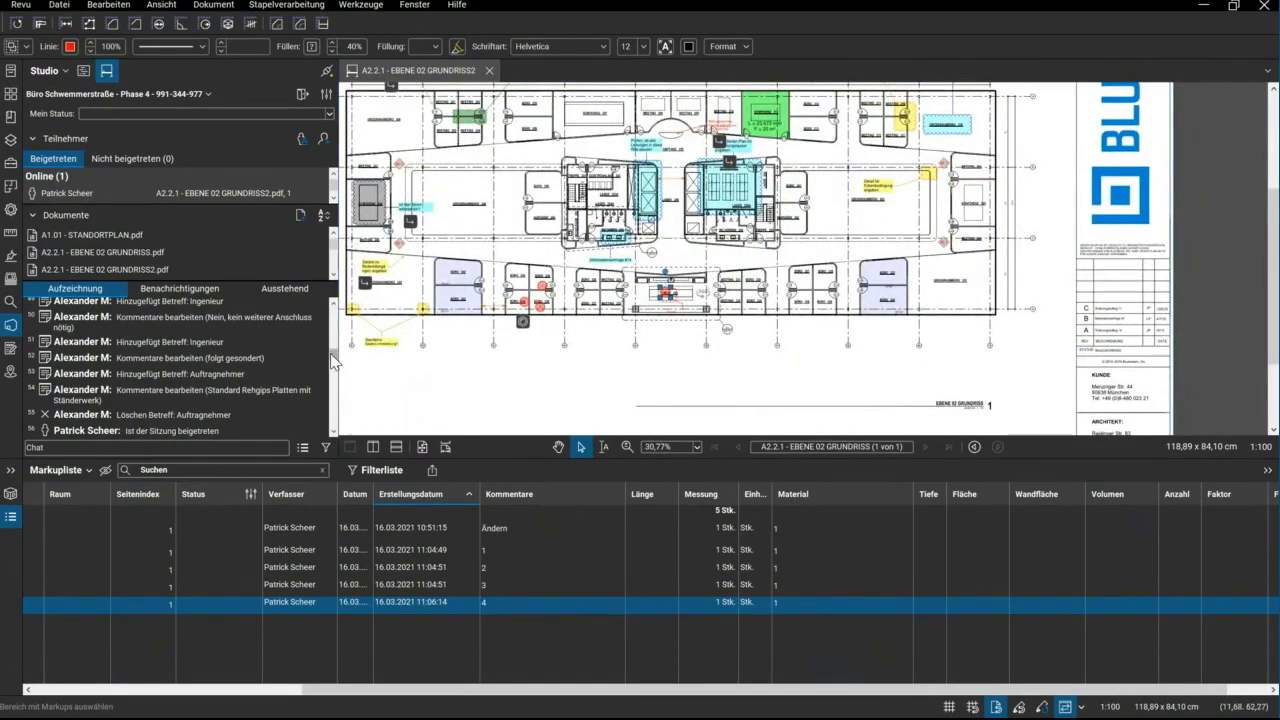
{"action": "scroll", "coordinate": [336, 362], "scroll_direction": "down", "scroll_amount": 1}
{"action": "scroll", "coordinate": [336, 362], "scroll_direction": "down", "scroll_amount": 3}
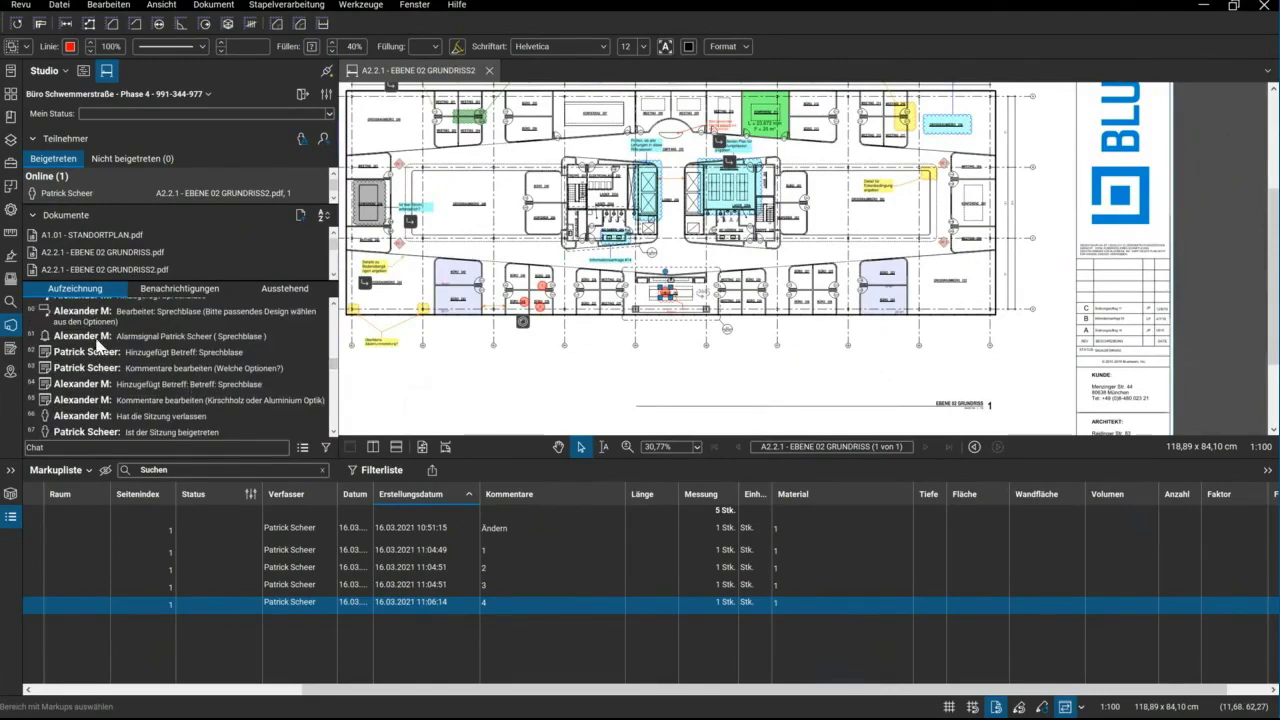
{"action": "left_click", "coordinate": [160, 337]}
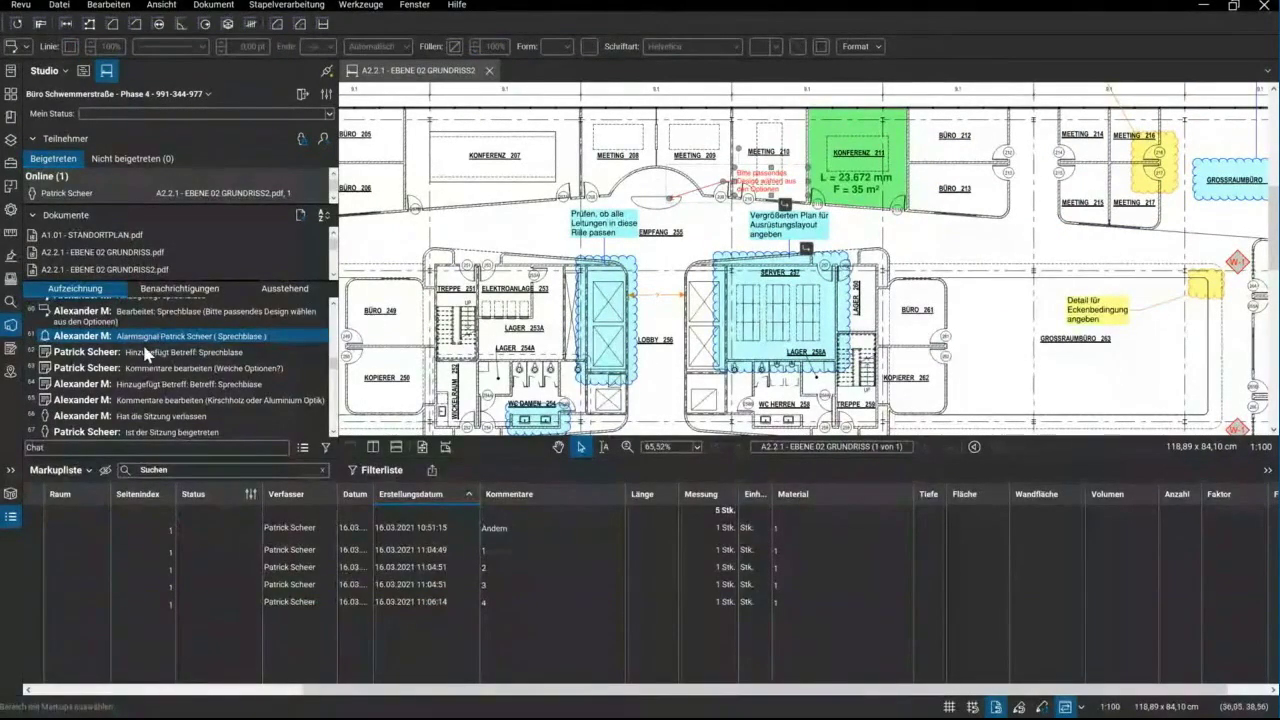
{"action": "scroll", "coordinate": [801, 190], "scroll_direction": "up", "scroll_amount": 2}
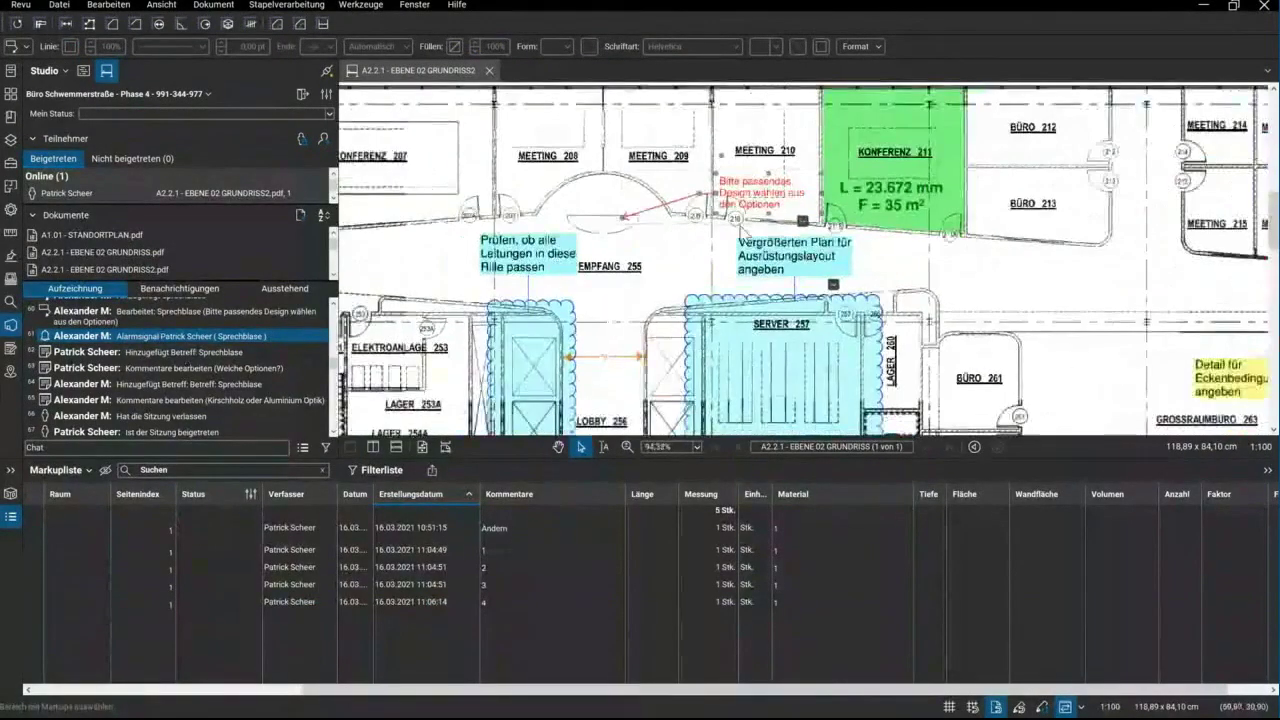
{"action": "scroll", "coordinate": [737, 234], "scroll_direction": "down", "scroll_amount": 2}
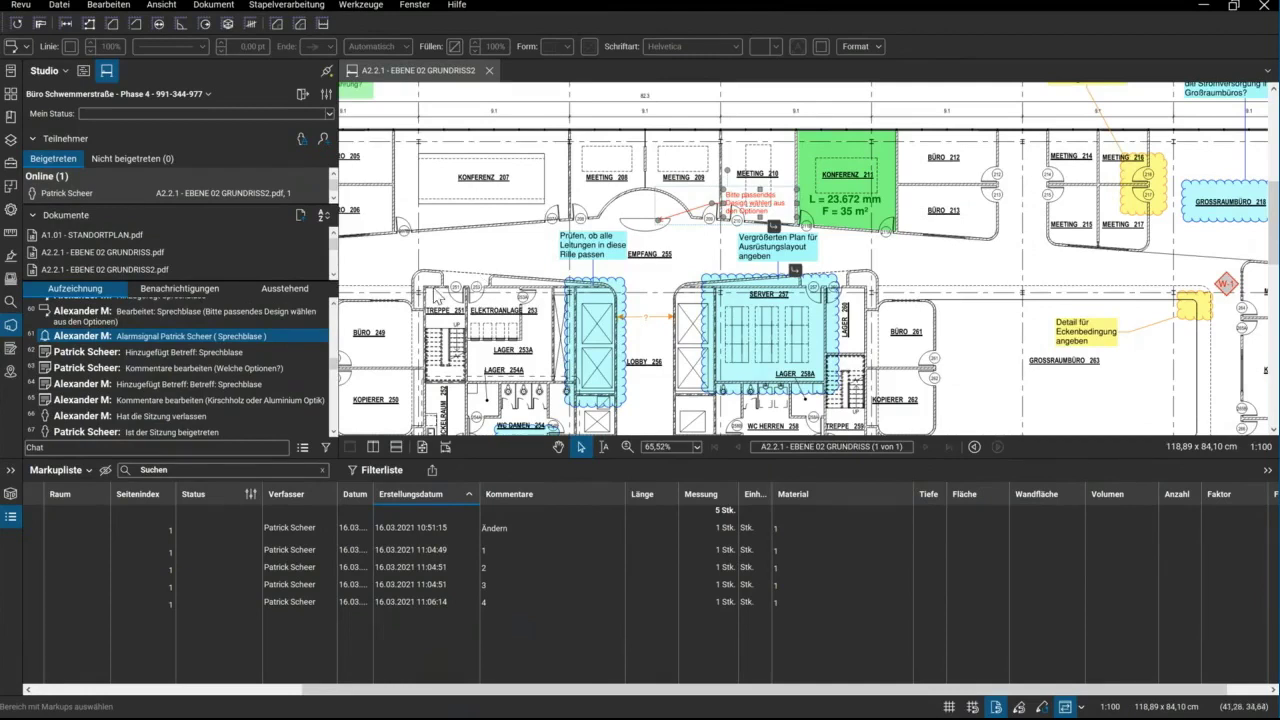
{"action": "left_click", "coordinate": [65, 448]}
{"action": "left_click", "coordinate": [208, 93]}
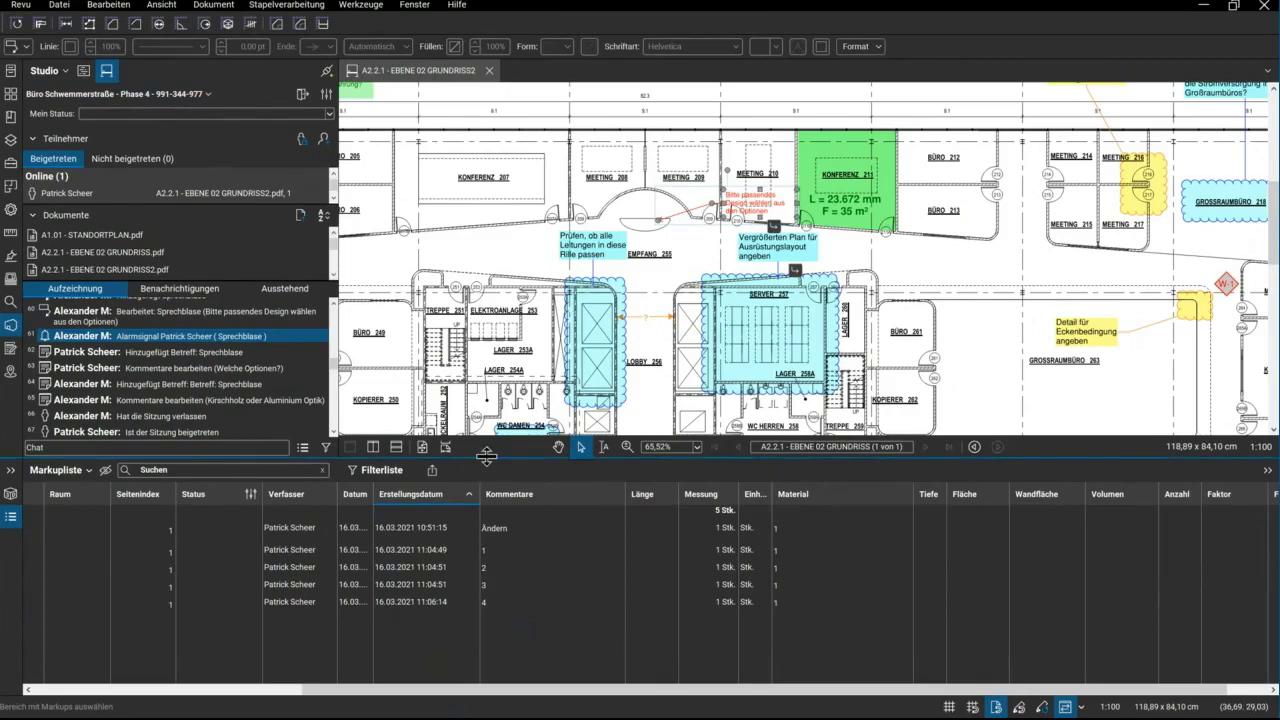
Collapse the markup list and advance from 'Unsere Reseller' to the closing 'Vielen Dank!' slide
{"action": "left_click_drag", "start_coordinate": [486, 456], "coordinate": [363, 653]}
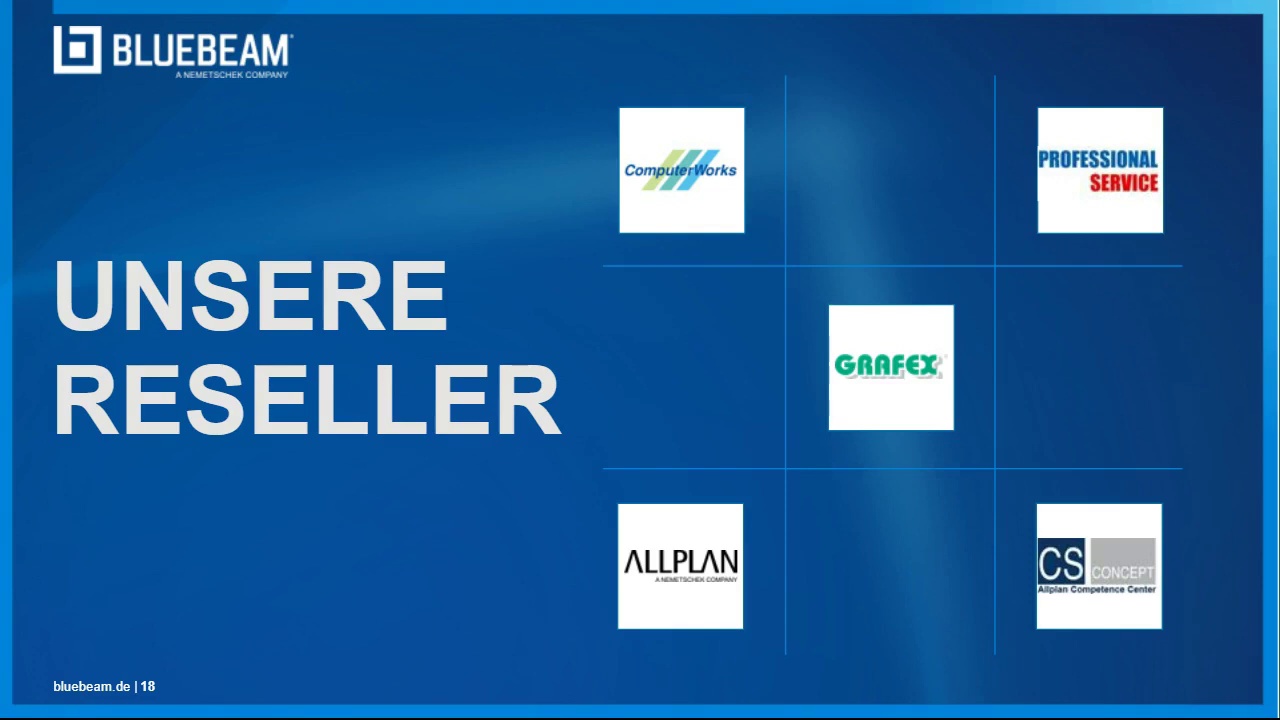
{"action": "key", "text": "Right"}
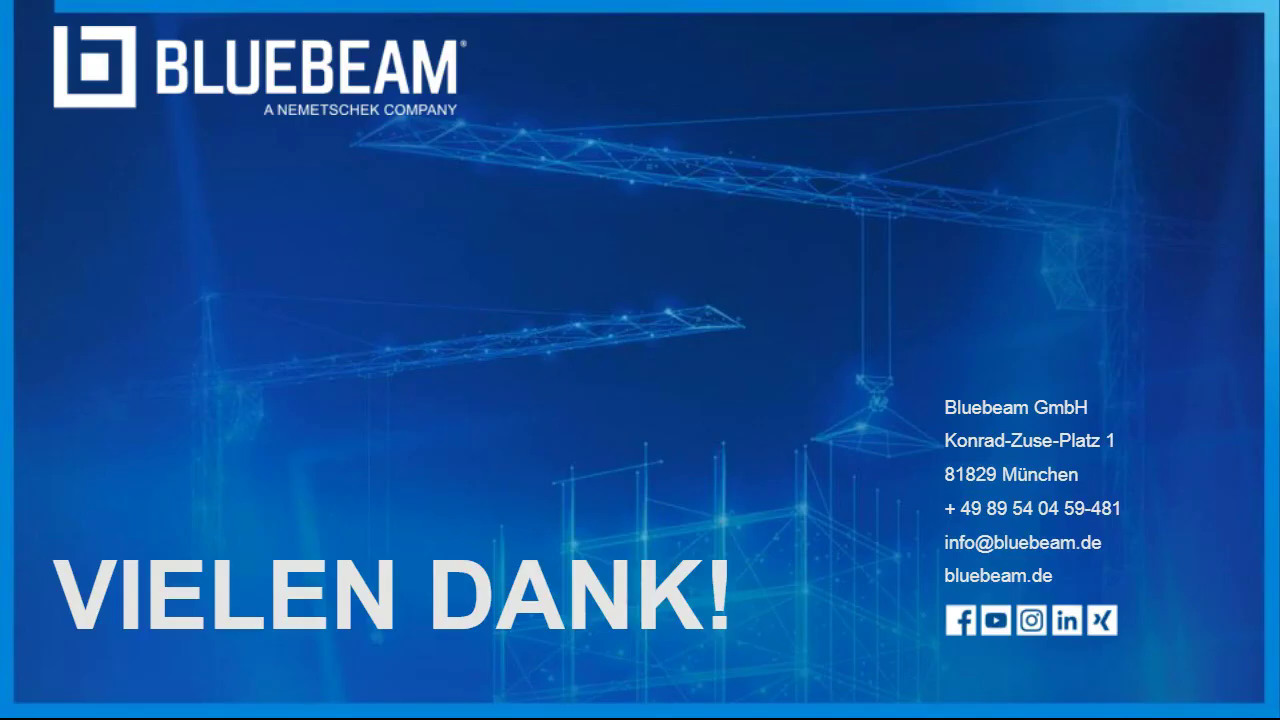